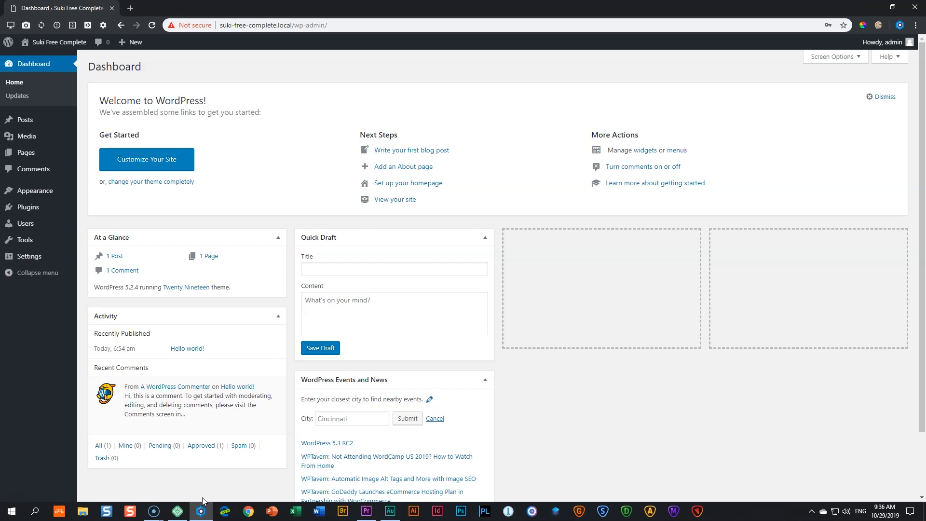
Review the site's existing posts and pages lists.
left_click(26, 122)
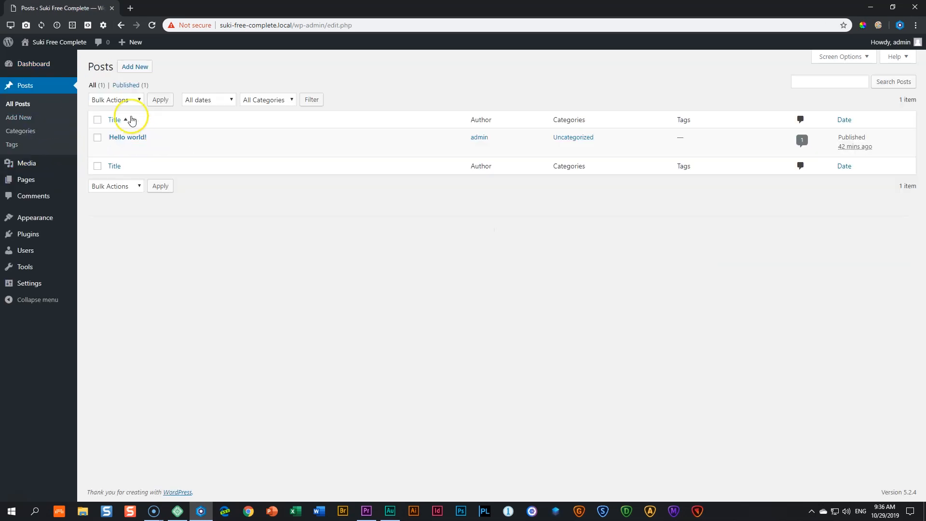
left_click(35, 182)
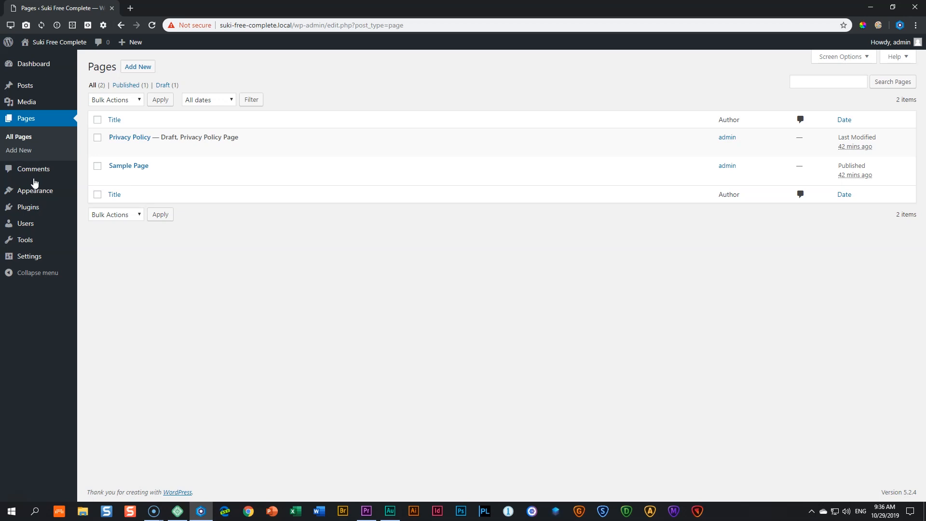
Search the new themes for "suki", and install and activate the Suki theme.
mouse_move(39, 195)
left_click(94, 193)
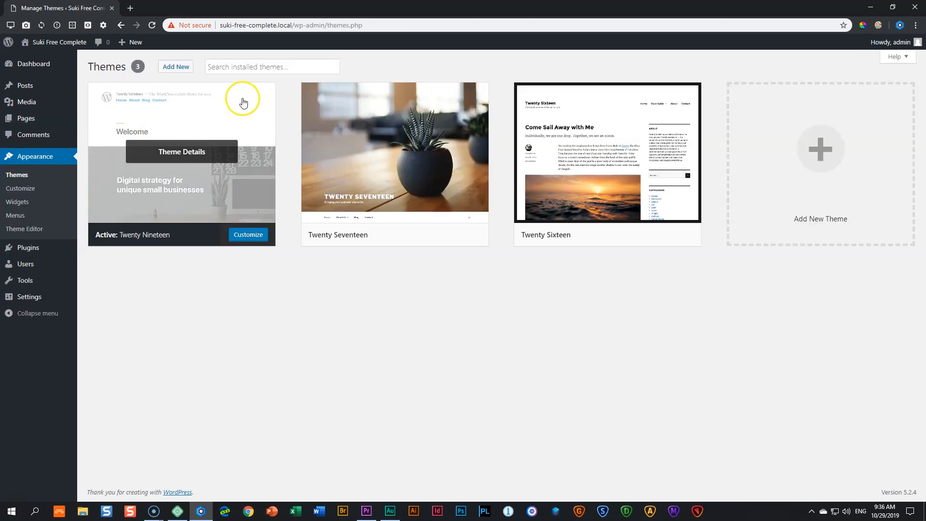
left_click(175, 67)
left_click(809, 98)
type("suki")
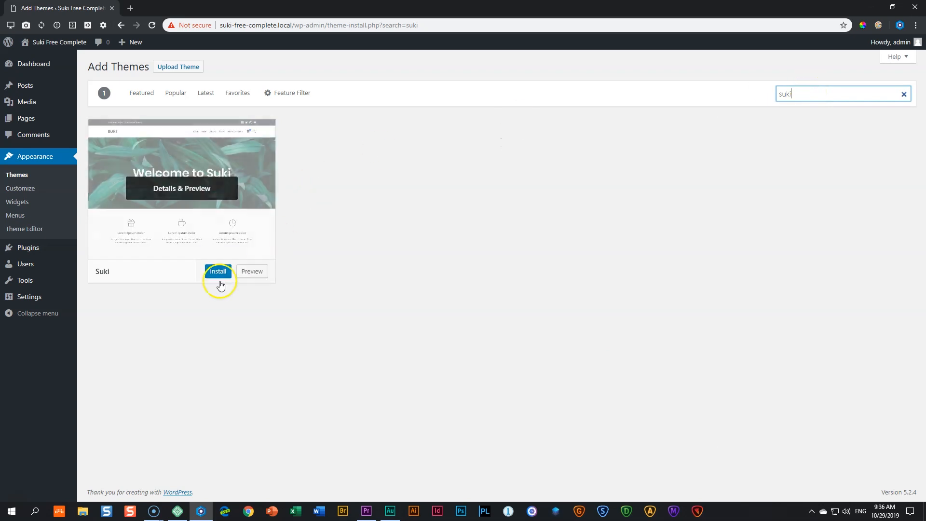
left_click(218, 272)
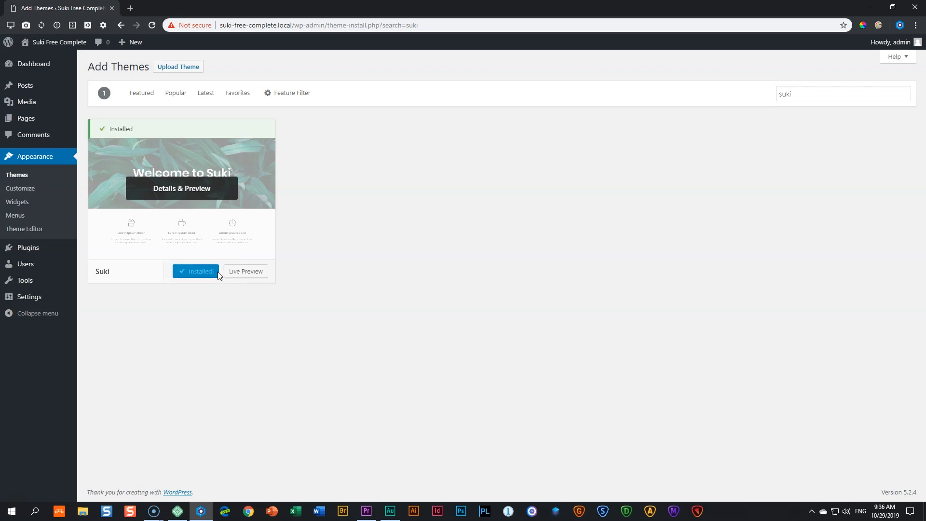
left_click(202, 270)
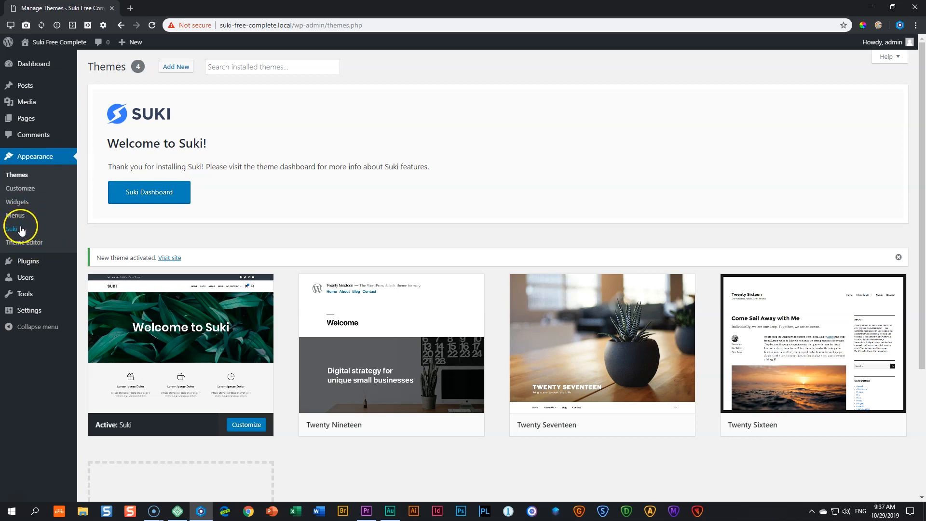
Open the Suki dashboard and review the layout, branding, blog and WooCommerce modules in its Modules Manager.
left_click(167, 193)
left_click(167, 192)
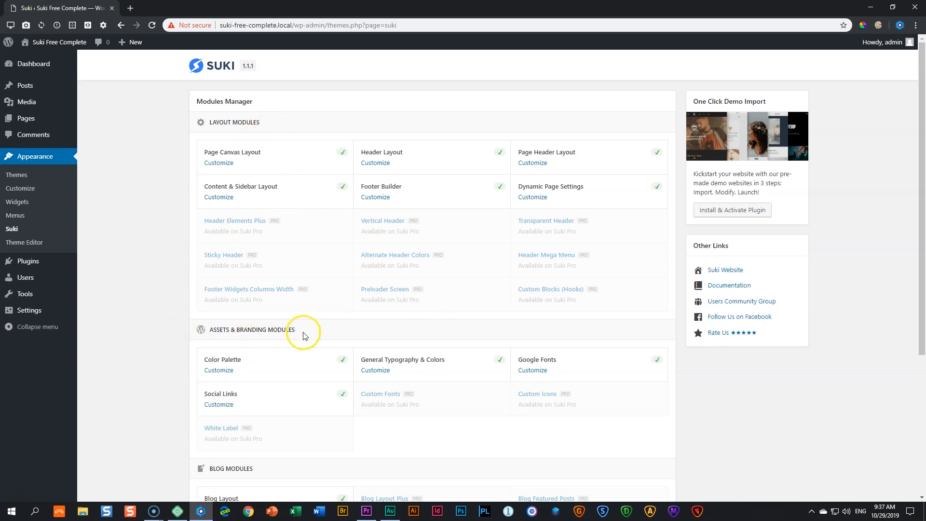
scroll(289, 333, "down", 4)
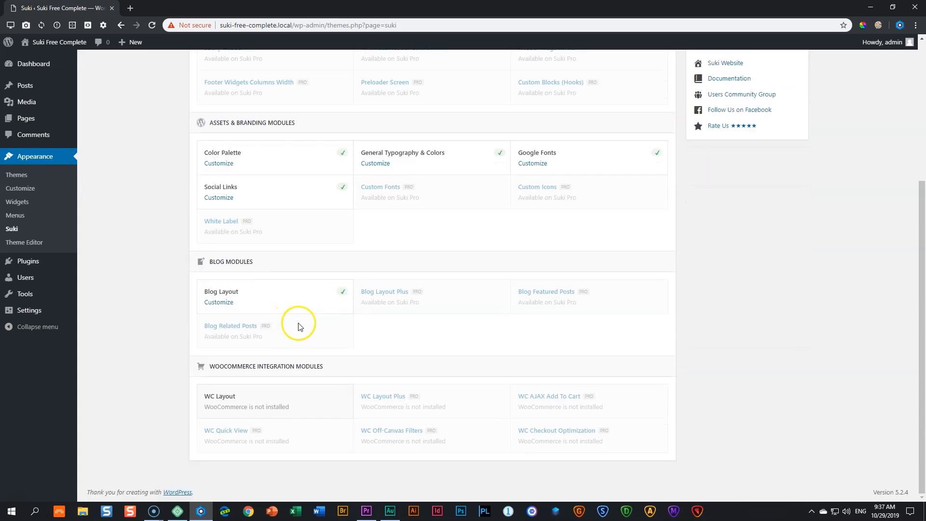
scroll(354, 367, "up", 5)
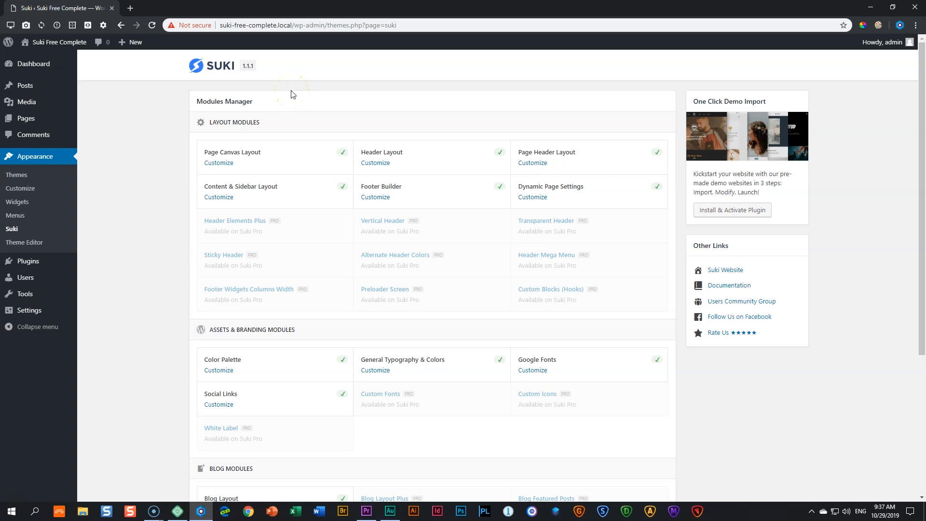
Read the Transparent Header article in Suki's online documentation and return to the Suki dashboard.
left_click(731, 286)
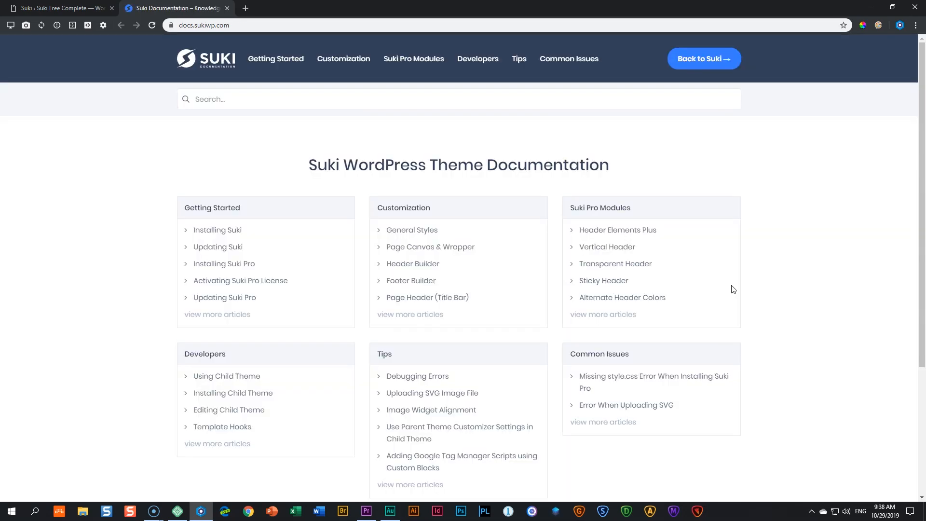
scroll(733, 289, "down", 2)
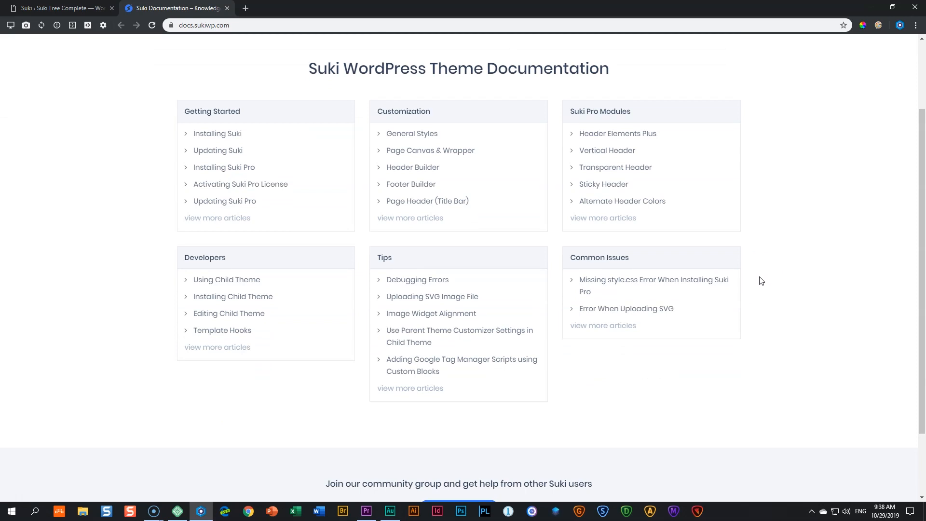
left_click(631, 168)
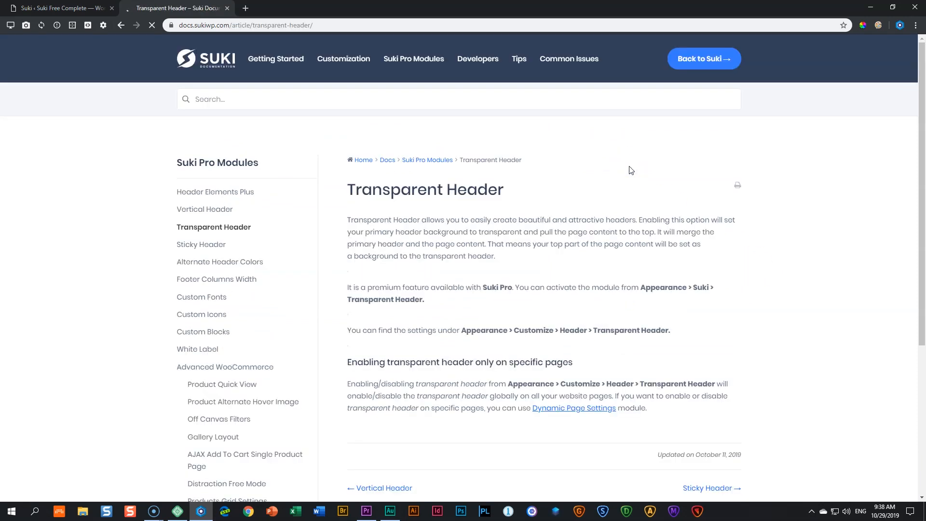
scroll(631, 170, "down", 2)
scroll(630, 171, "down", 12)
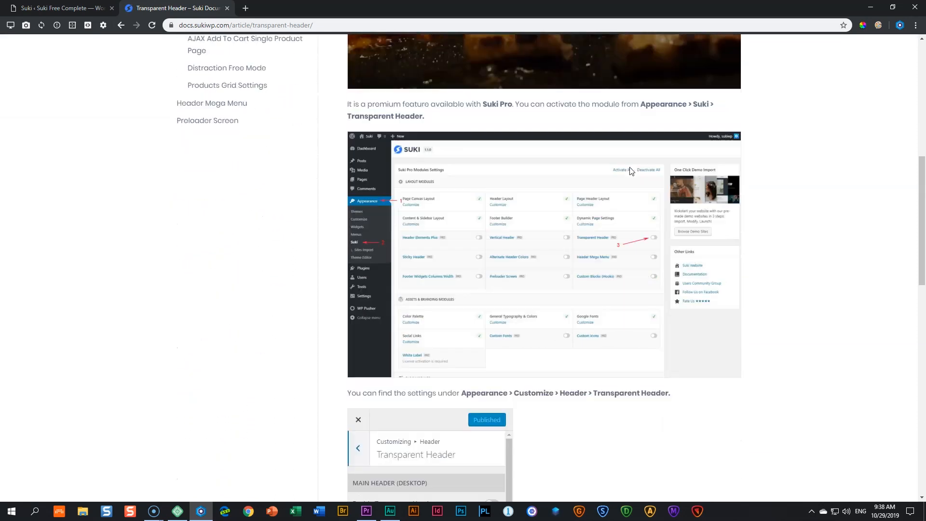
scroll(630, 170, "down", 4)
scroll(630, 170, "up", 13)
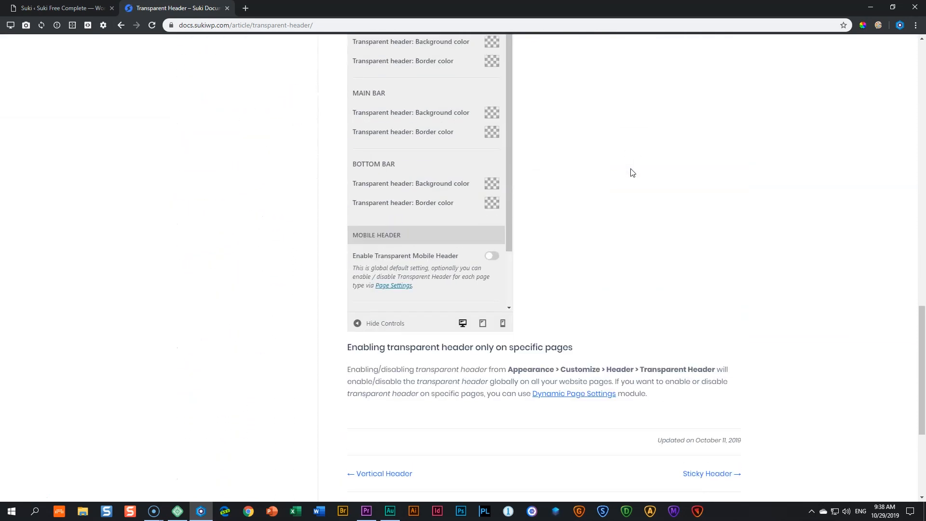
scroll(631, 173, "up", 5)
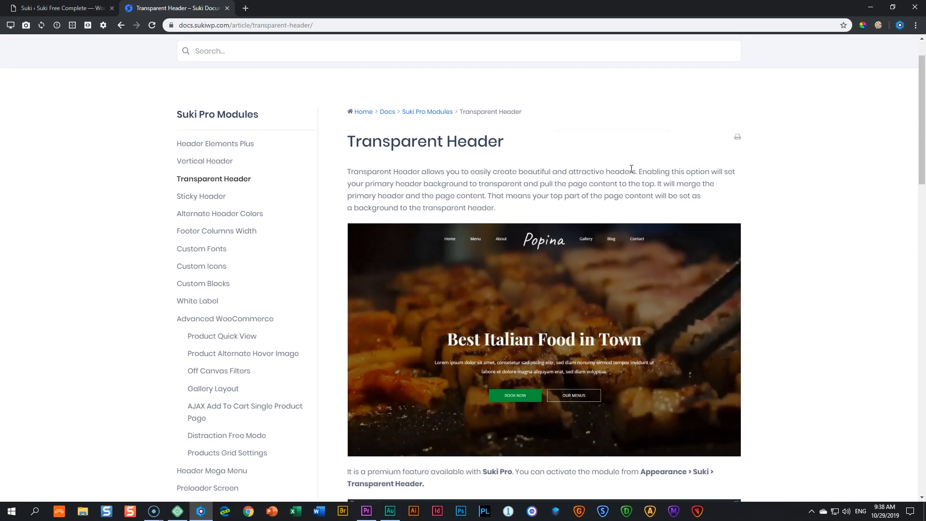
left_click(77, 8)
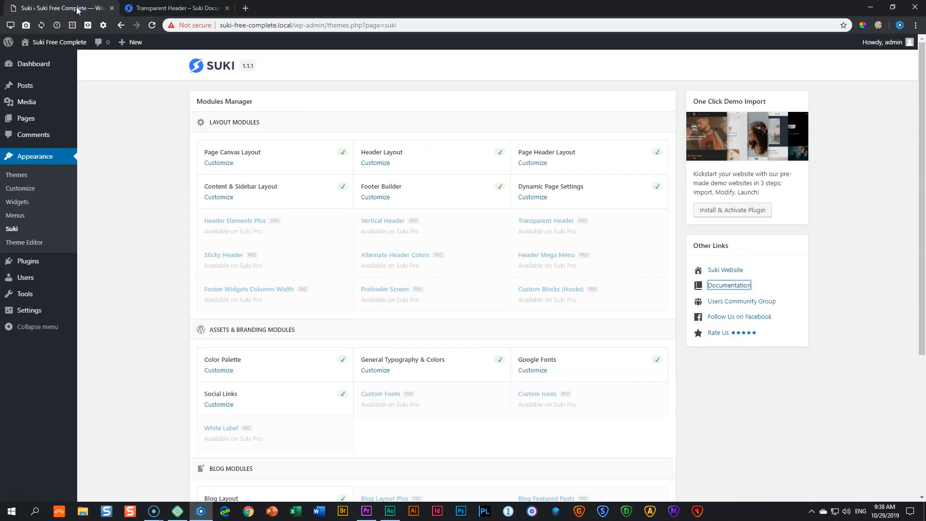
Browse the discussions in Suki's Users Community Group on Facebook and close the community and documentation pages.
left_click(753, 302)
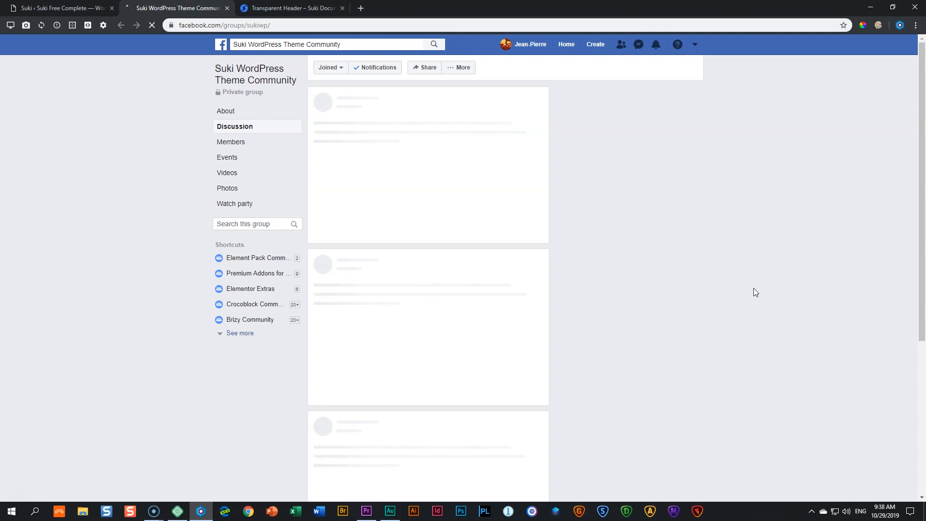
scroll(769, 288, "down", 6)
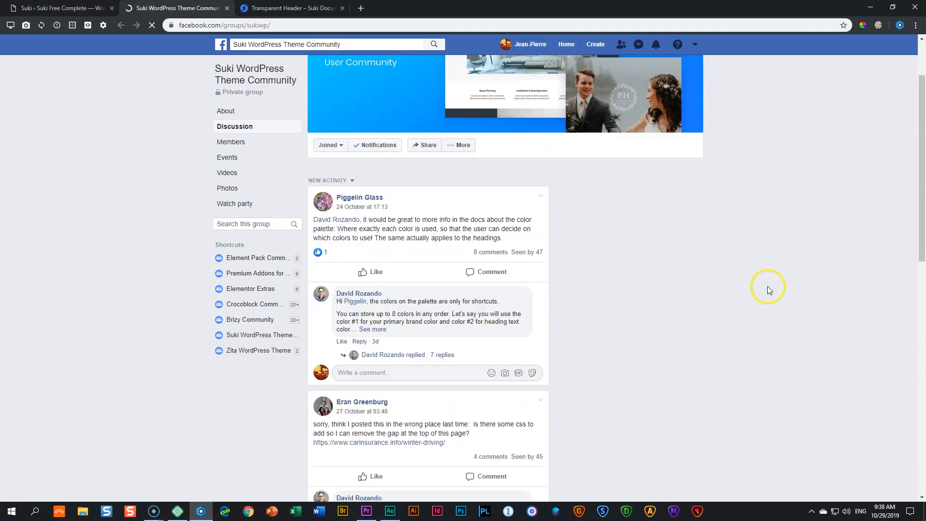
scroll(768, 287, "down", 7)
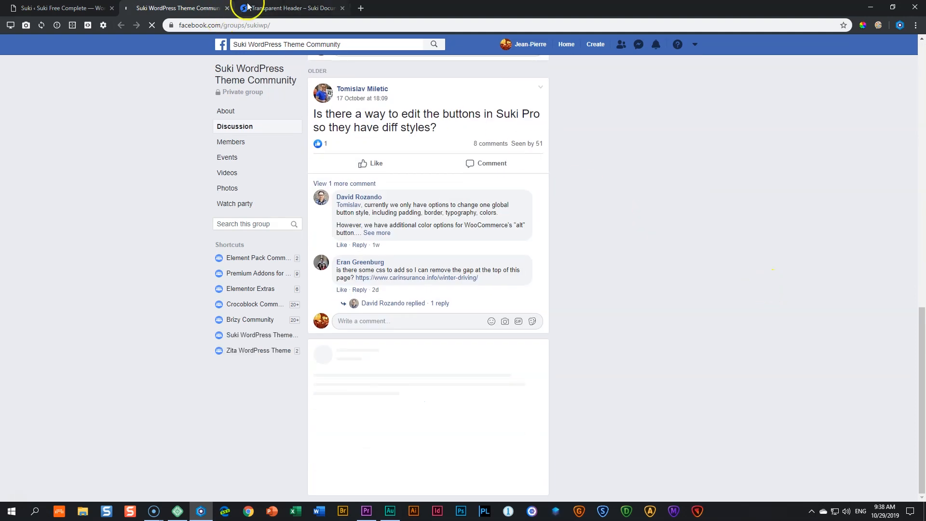
left_click(227, 8)
left_click(227, 8)
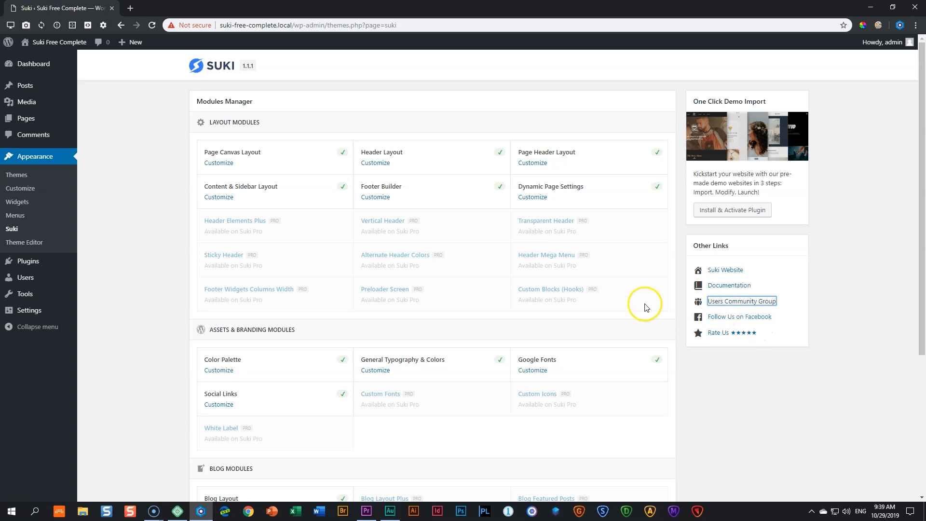
Examine the Header Layout module's customizer settings and return to the Suki dashboard.
left_click(386, 164)
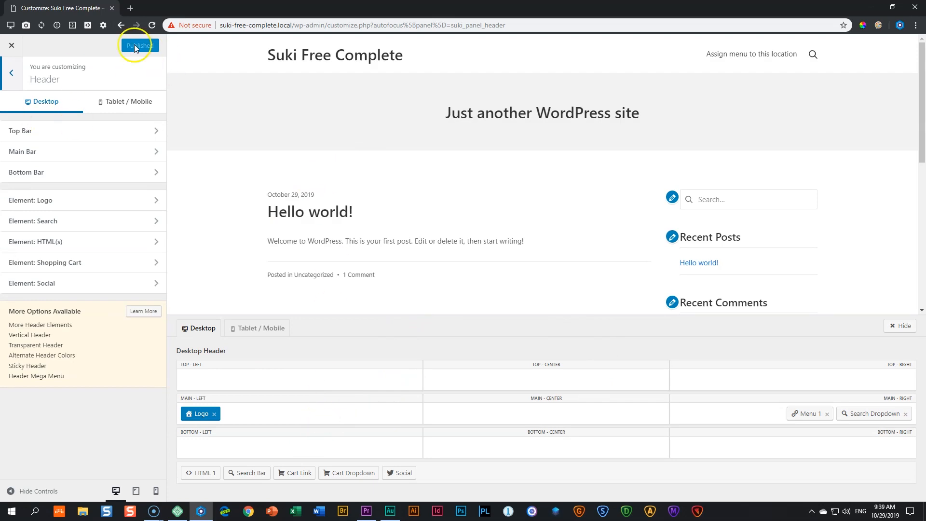
left_click(12, 46)
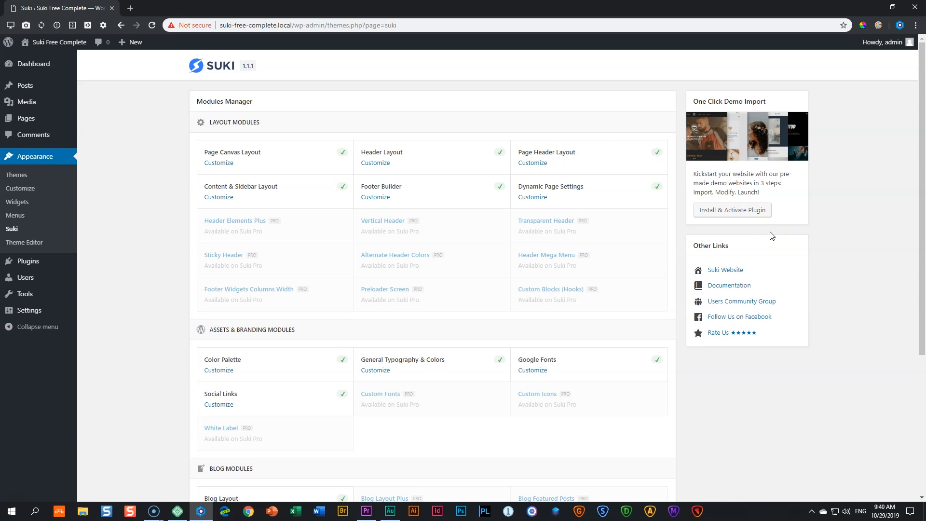
Install and activate the One Click Demo Import plugin, and browse its No Page Builder and Brizy demo sites.
left_click(740, 217)
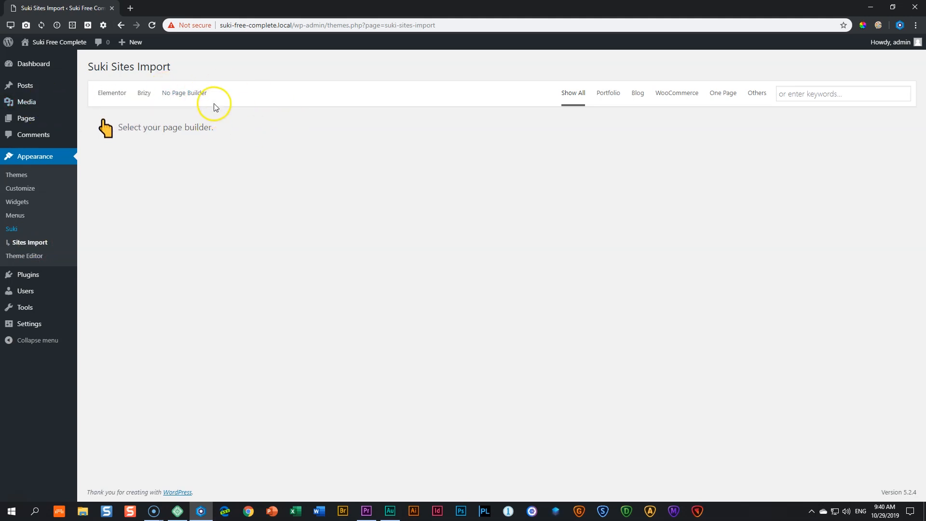
left_click(186, 96)
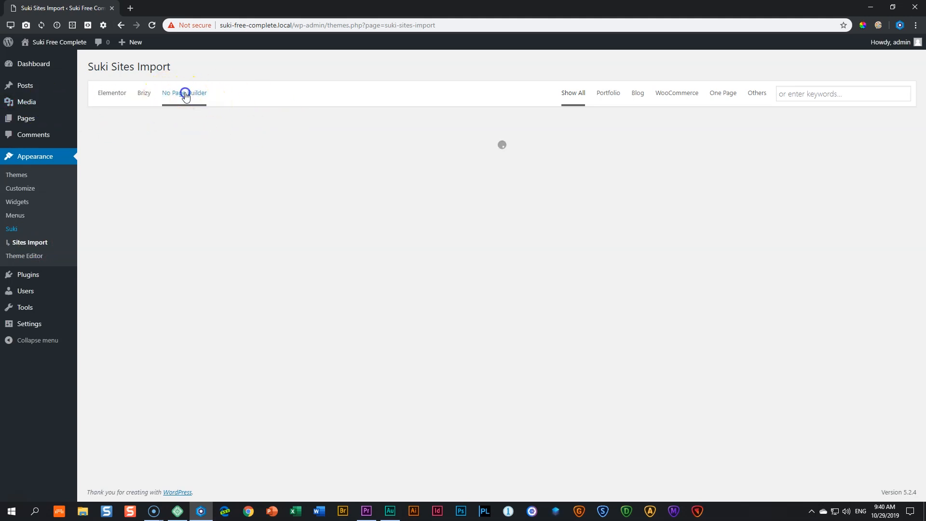
left_click(143, 93)
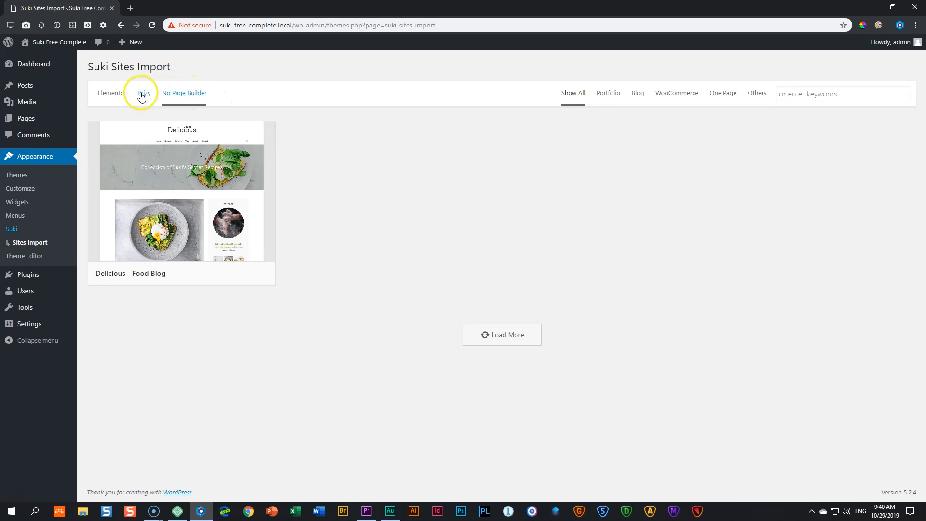
left_click(179, 182)
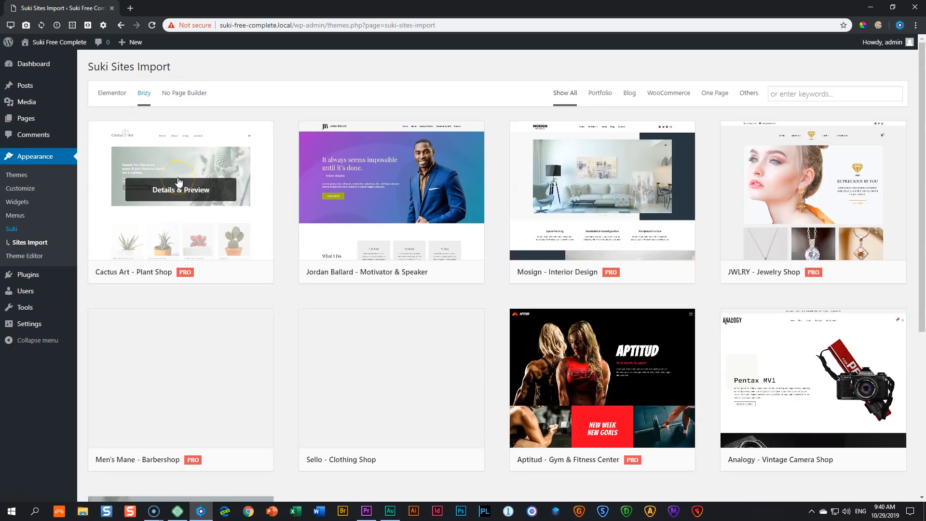
scroll(179, 183, "down", 2)
scroll(179, 186, "up", 2)
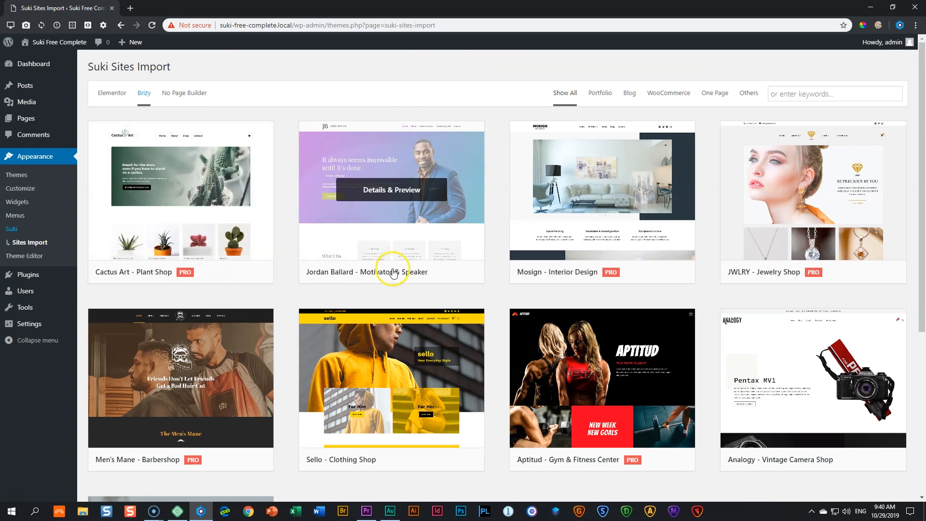
Preview the full home page of the Motivator & Speaker Brizy demo and close the preview.
left_click(424, 239)
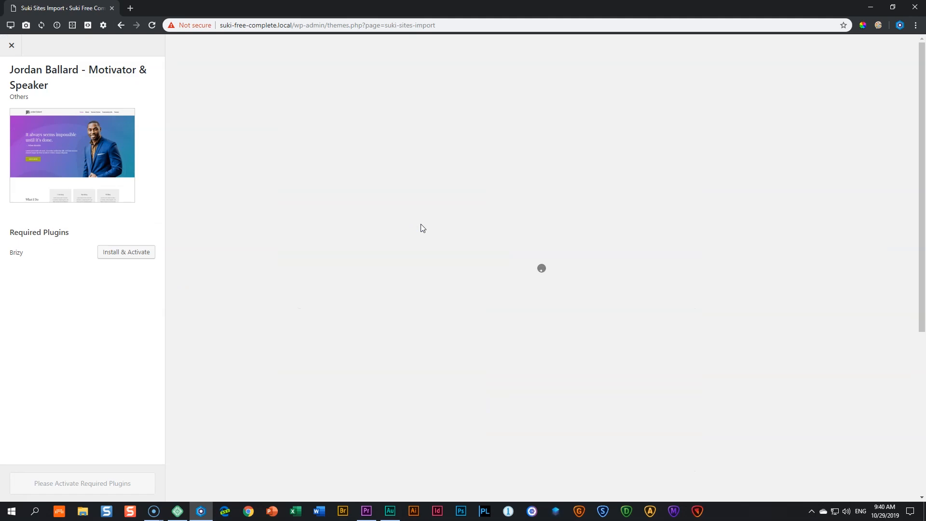
scroll(903, 273, "down", 15)
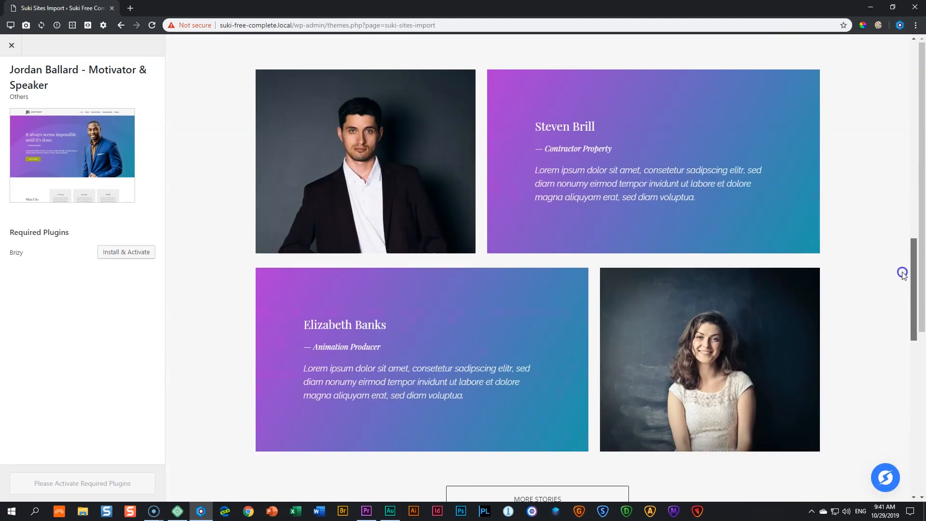
scroll(903, 273, "down", 15)
scroll(910, 314, "up", 20)
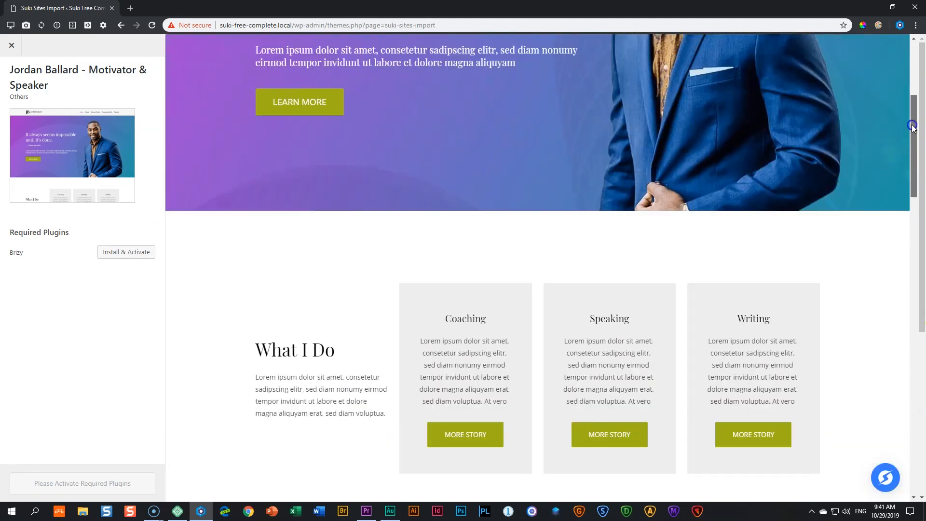
scroll(912, 126, "up", 5)
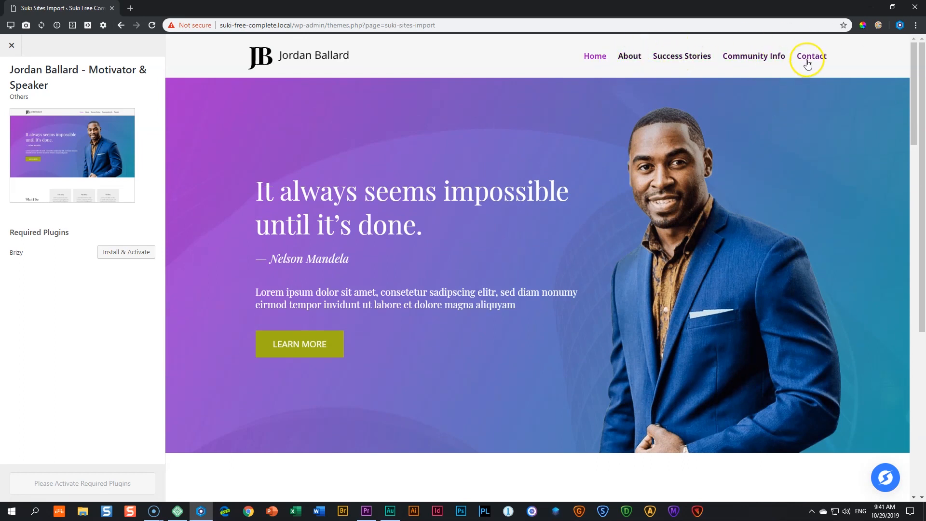
left_click(11, 45)
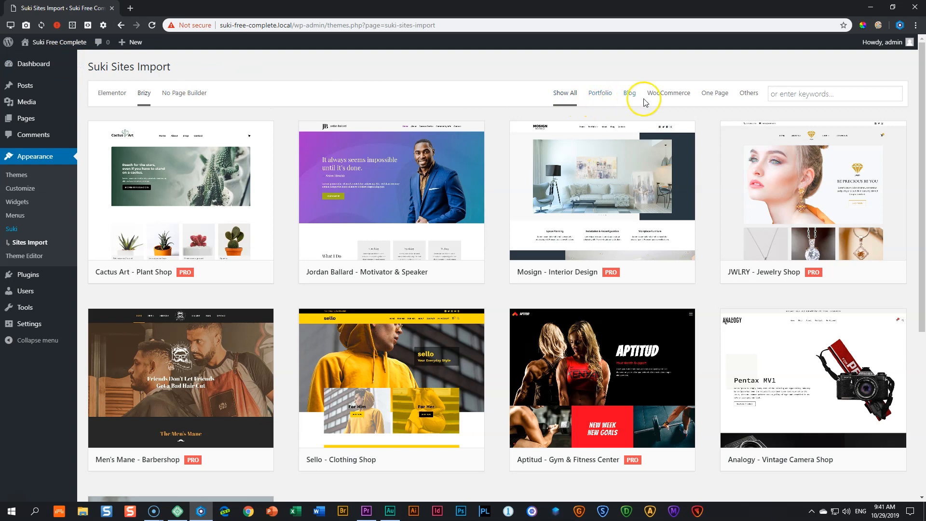
Filter the Brizy demo sites by Portfolio and Blog, and switch the page builder to Elementor.
left_click(608, 97)
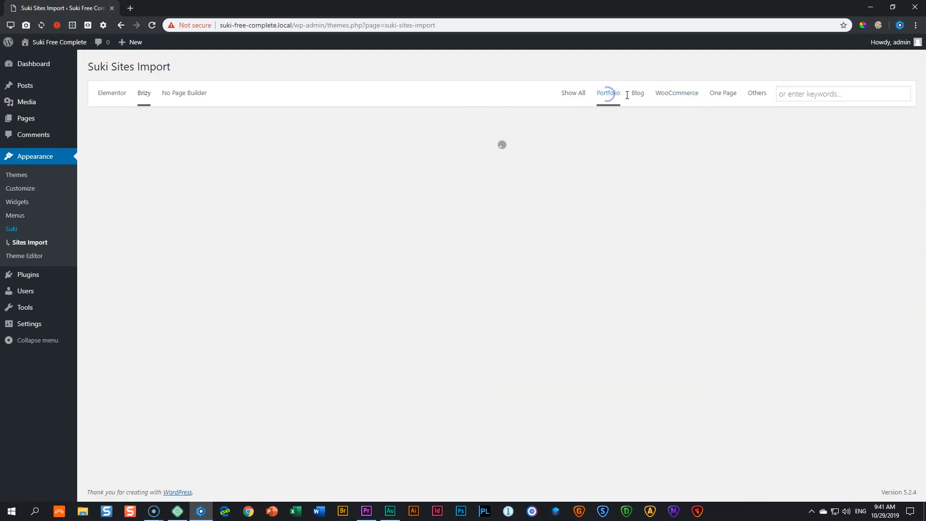
left_click(637, 96)
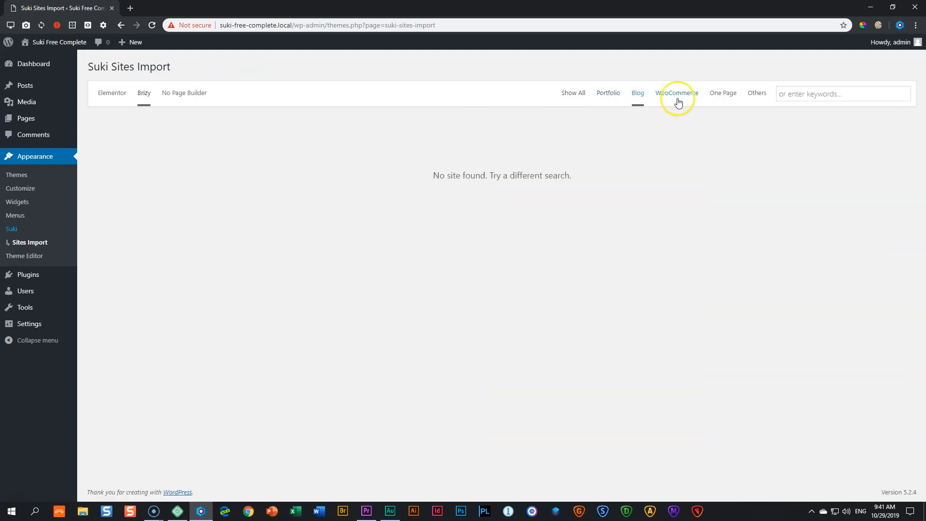
left_click(120, 92)
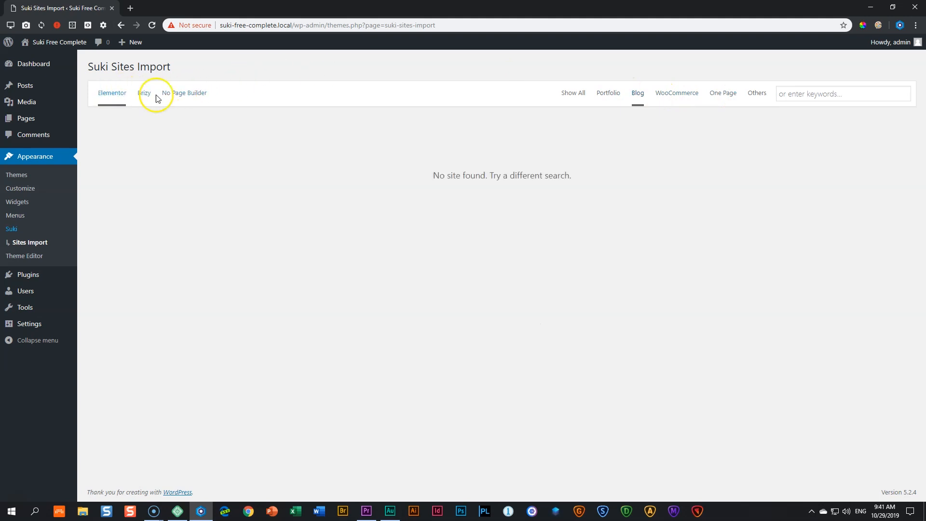
Browse the No Page Builder blog demos and the WooCommerce and One Page demos for Brizy, and show all categories.
left_click(186, 94)
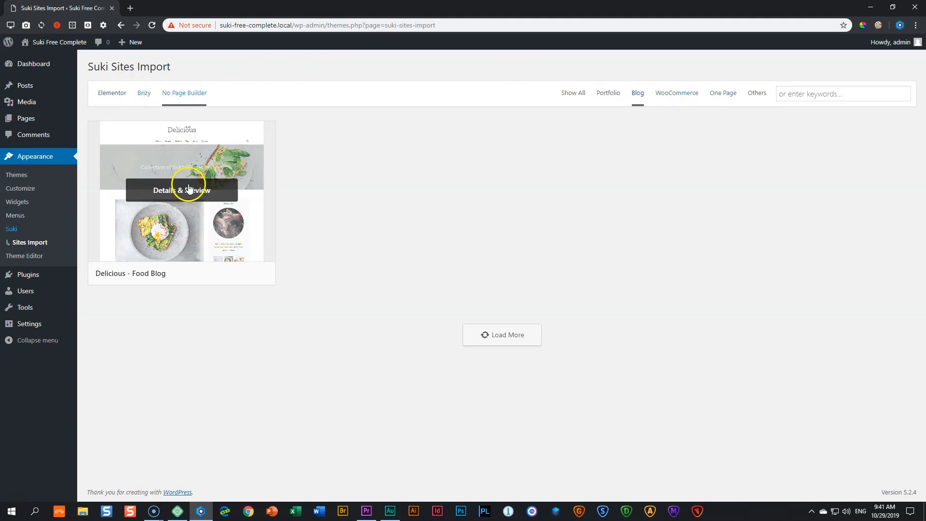
left_click(686, 97)
left_click(143, 95)
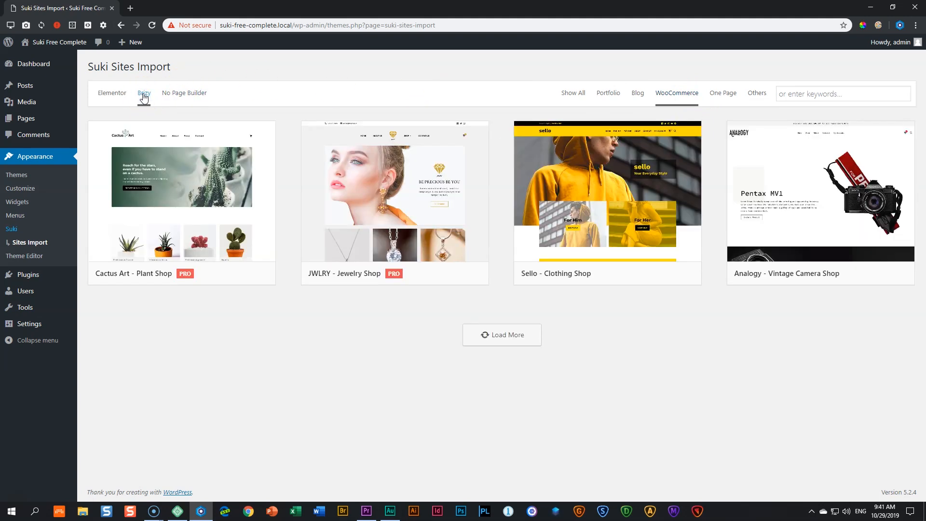
left_click(723, 96)
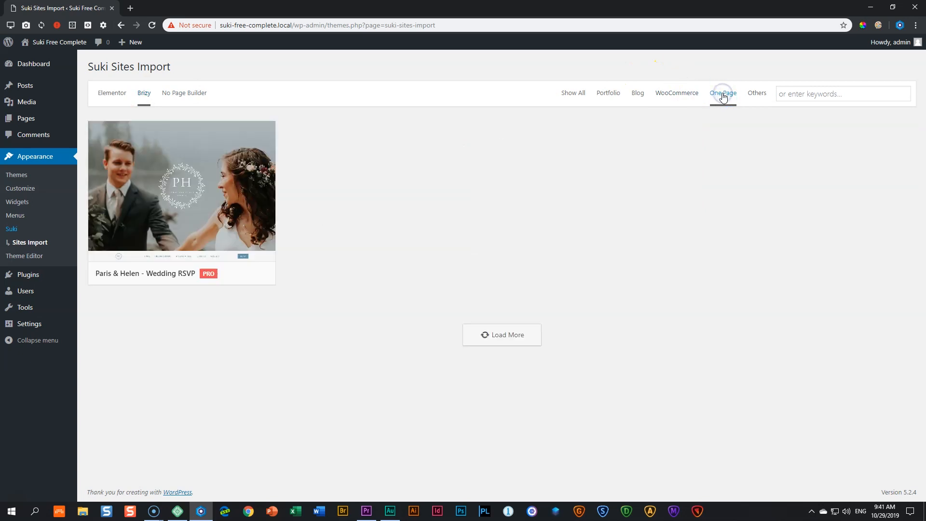
left_click(574, 95)
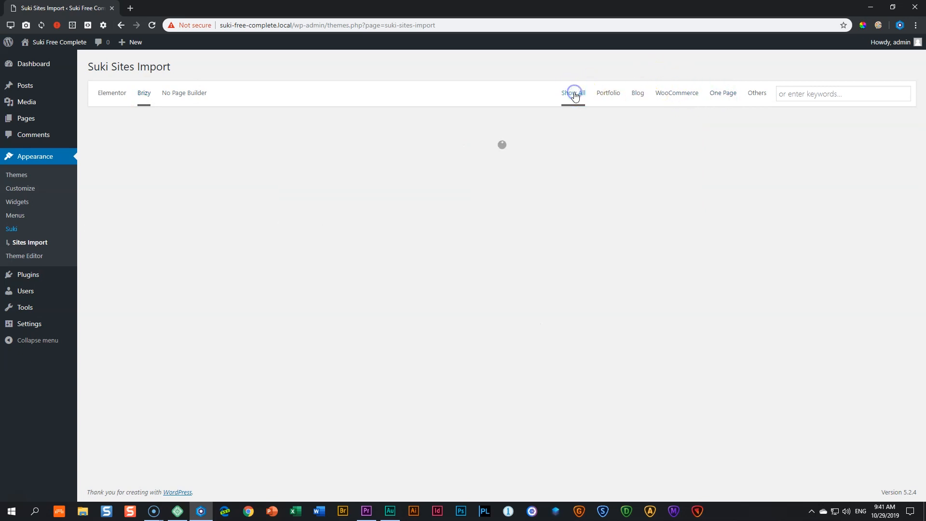
Preview the Delicious - Food Blog demo from the No Page Builder sites and examine its home page down to the footer.
left_click(175, 96)
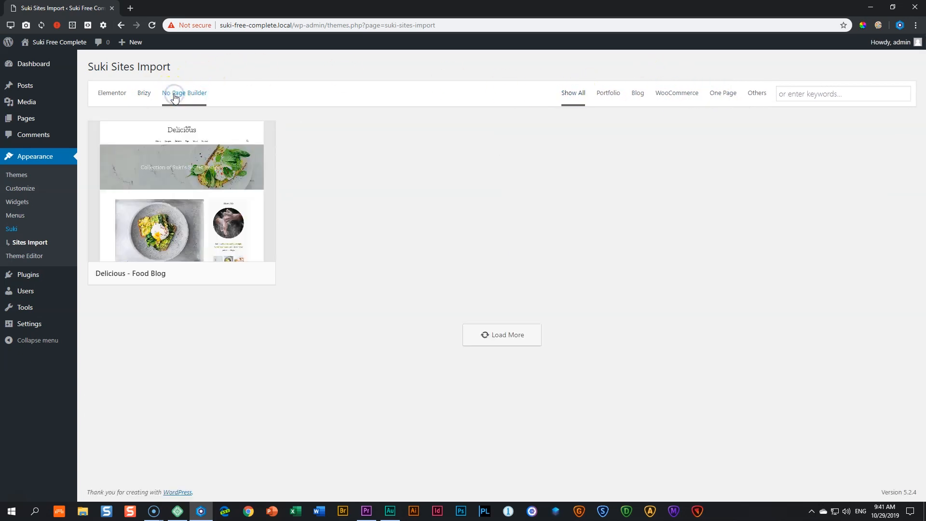
left_click(187, 161)
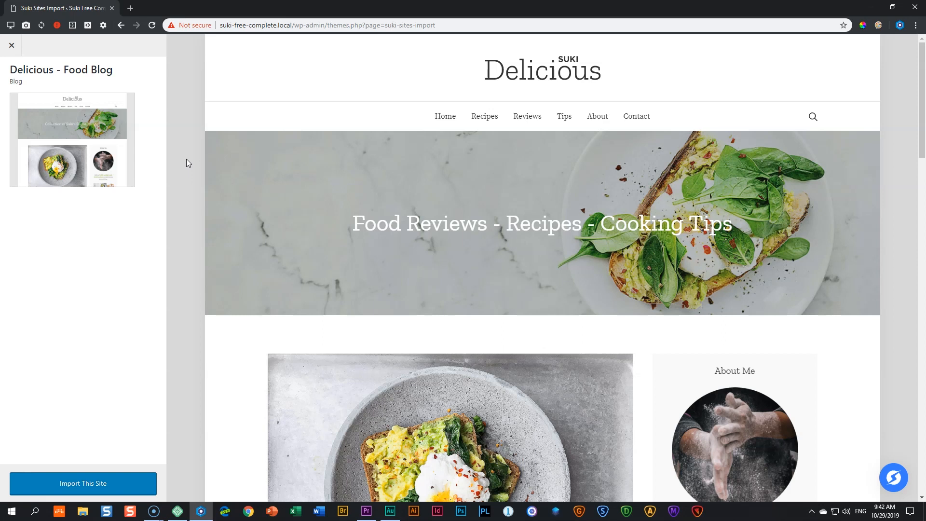
scroll(401, 178, "down", 12)
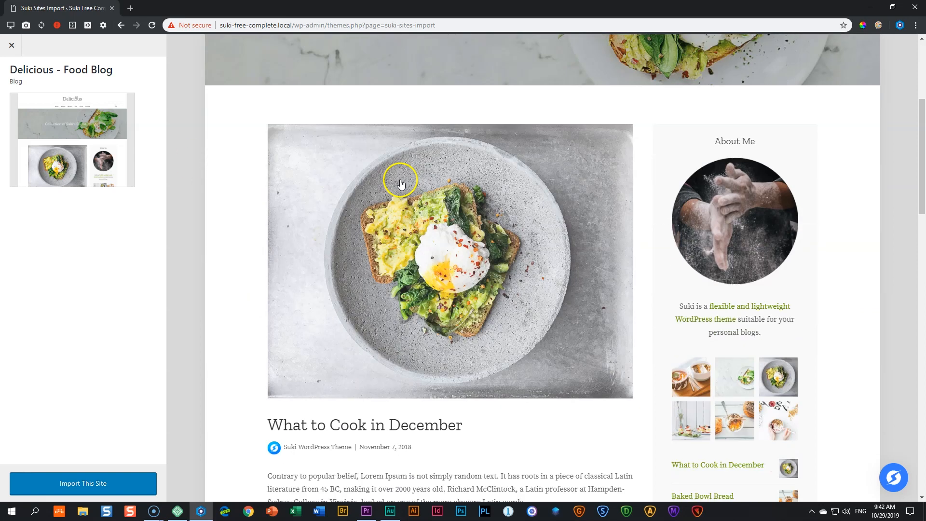
scroll(398, 180, "up", 10)
scroll(398, 181, "up", 3)
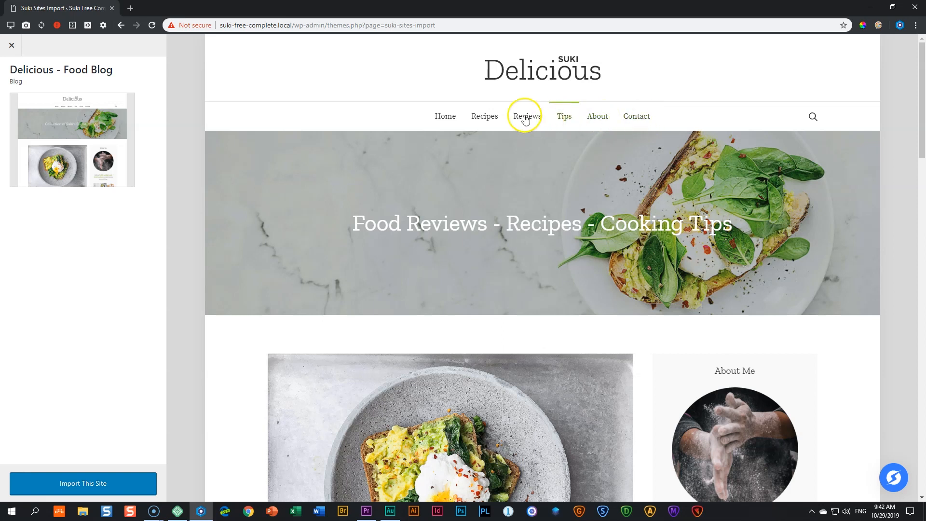
scroll(622, 124, "down", 15)
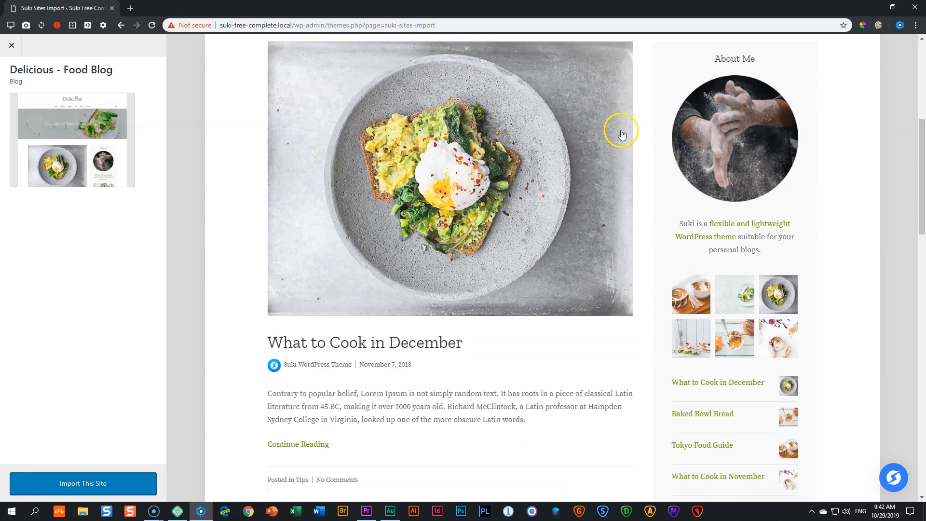
scroll(623, 137, "down", 5)
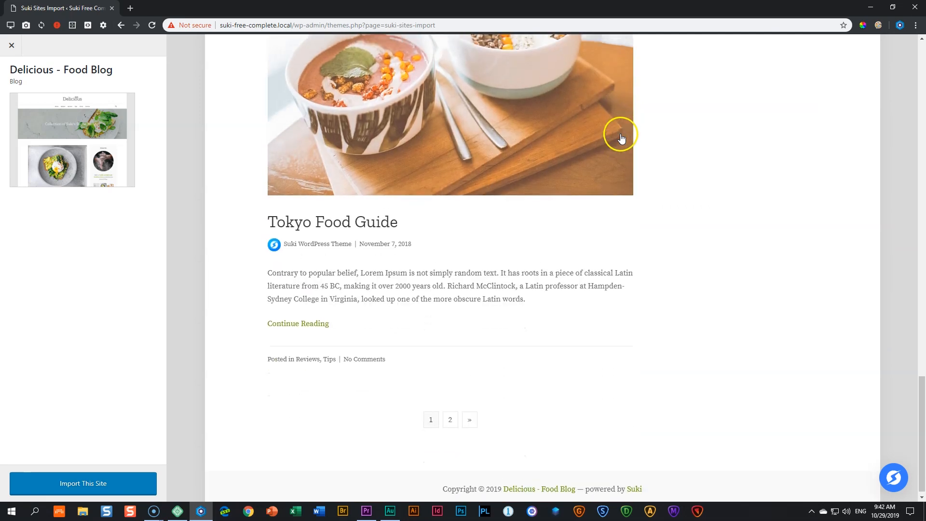
scroll(621, 137, "up", 10)
scroll(619, 134, "up", 6)
scroll(620, 138, "down", 6)
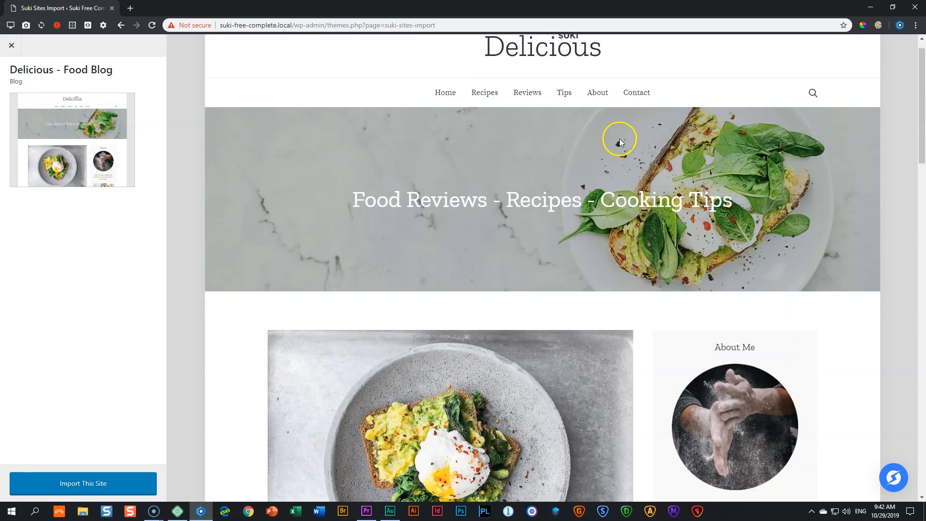
scroll(619, 144, "down", 6)
scroll(618, 141, "up", 3)
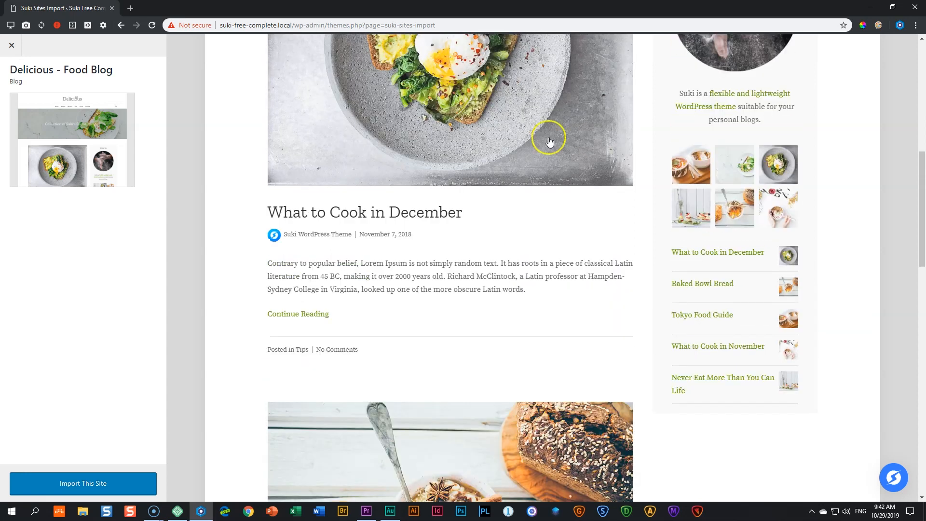
Open the "What to Cook in December" post in the demo preview and examine its banner, content and sidebar.
left_click(393, 212)
scroll(407, 211, "down", 15)
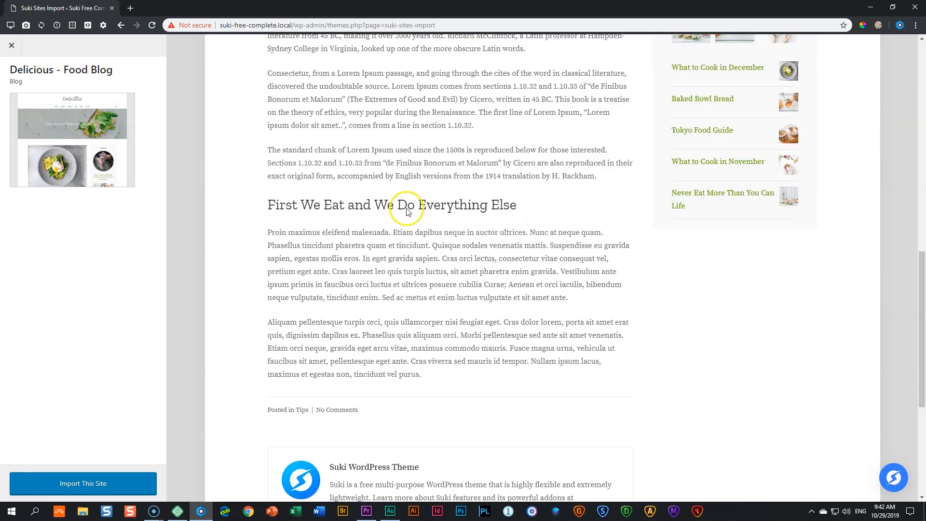
scroll(407, 212, "up", 15)
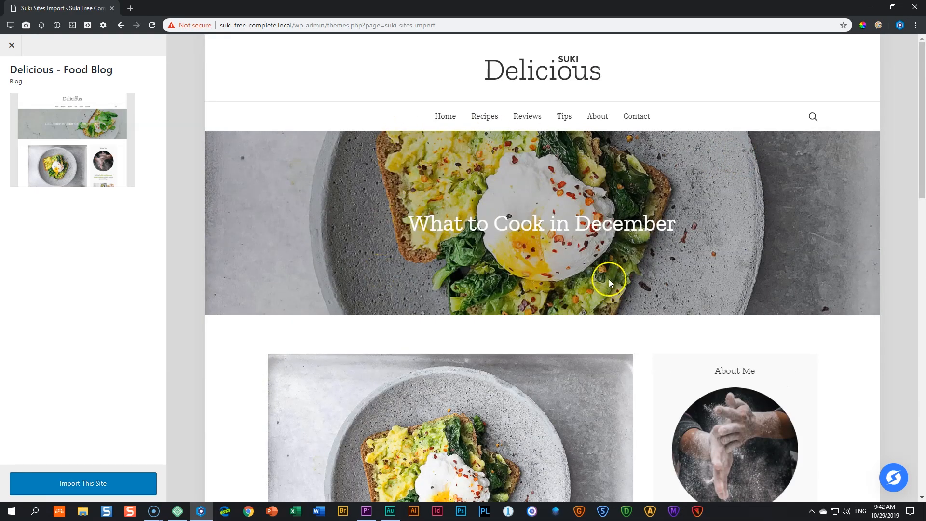
scroll(609, 279, "down", 6)
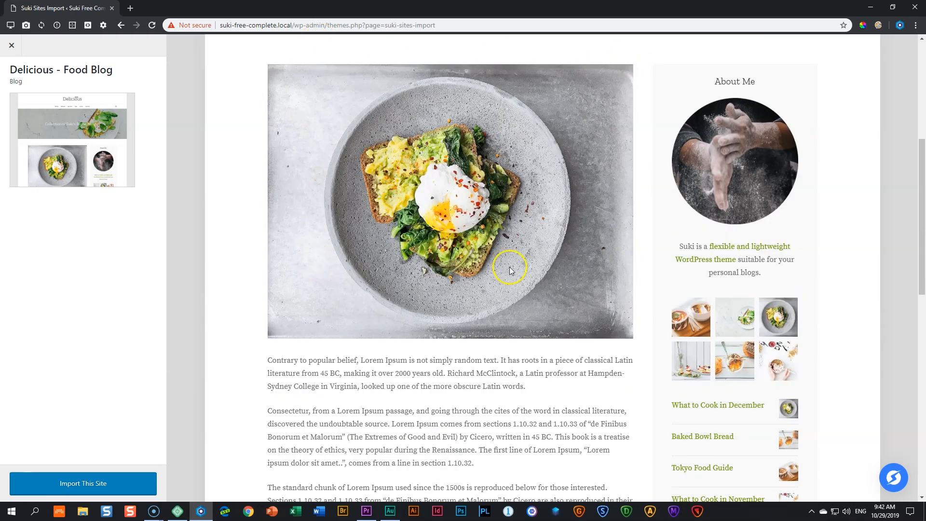
scroll(517, 262, "down", 1)
scroll(517, 262, "down", 6)
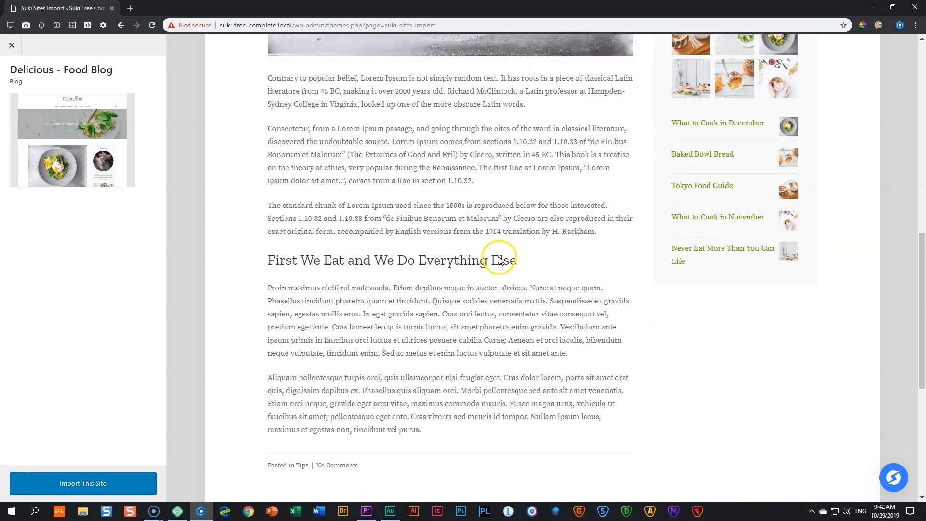
scroll(691, 212, "up", 4)
scroll(699, 188, "up", 3)
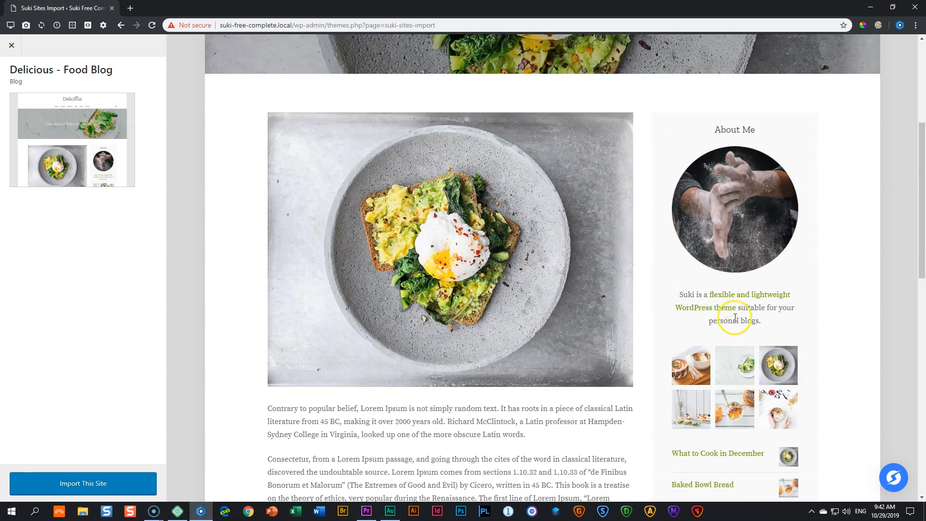
scroll(679, 304, "up", 5)
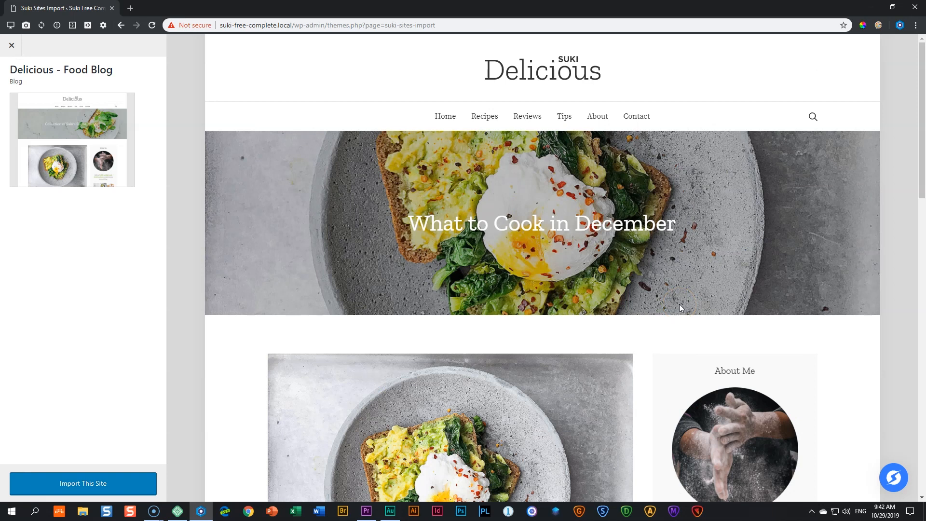
left_click(647, 295)
Import the Delicious - Food Blog demo site, accepting the import notes, and visit the finished site.
left_click(112, 488)
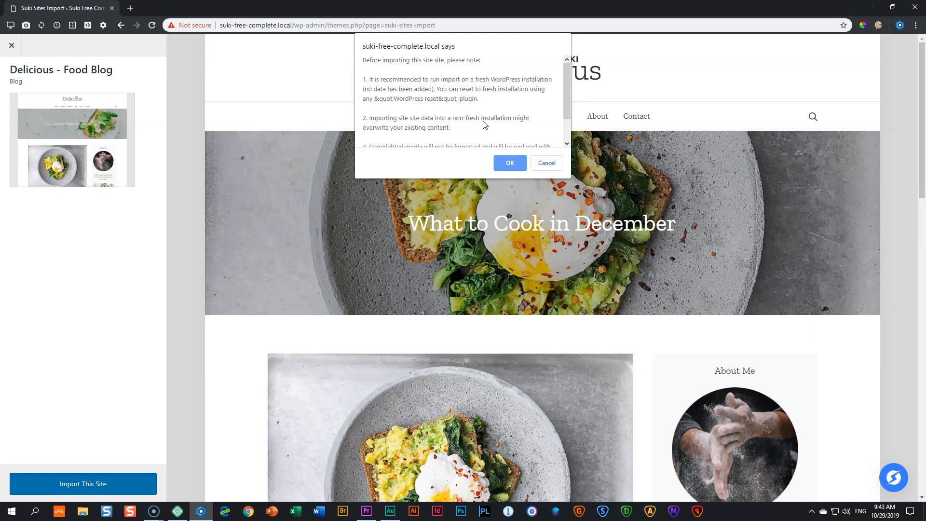
left_click(514, 165)
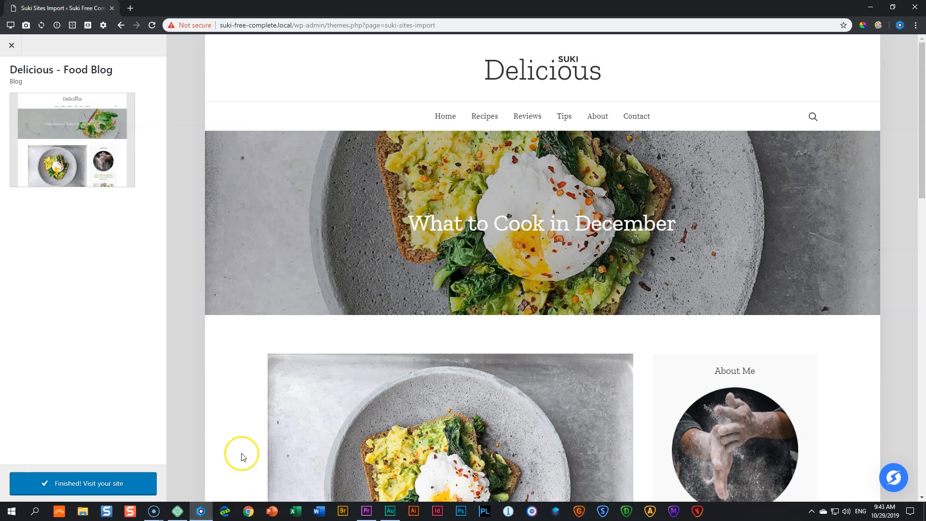
left_click(107, 490)
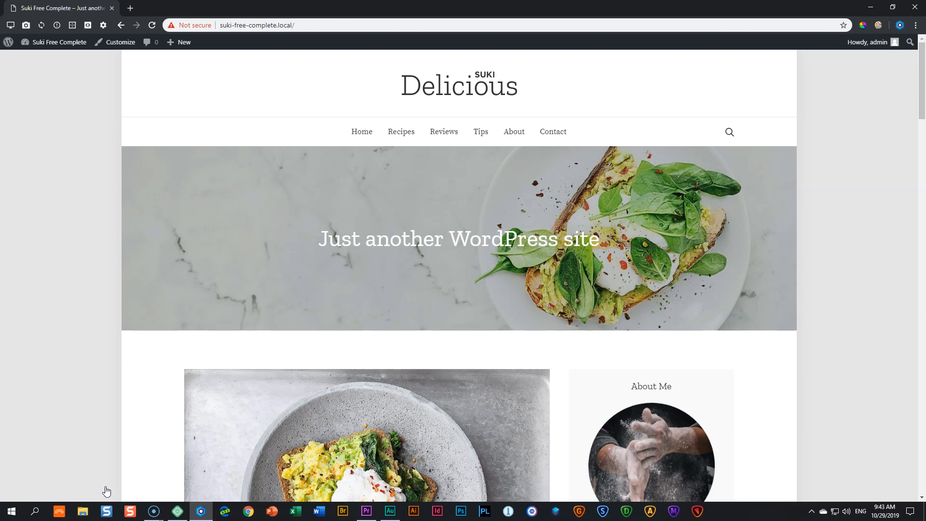
Examine the imported site's home page and its blog posts from header to footer.
scroll(309, 386, "down", 13)
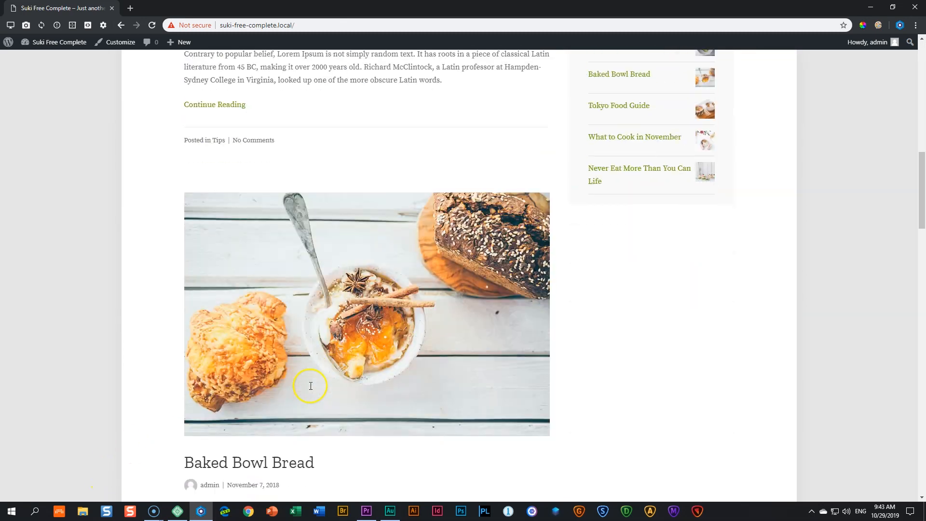
scroll(311, 386, "down", 20)
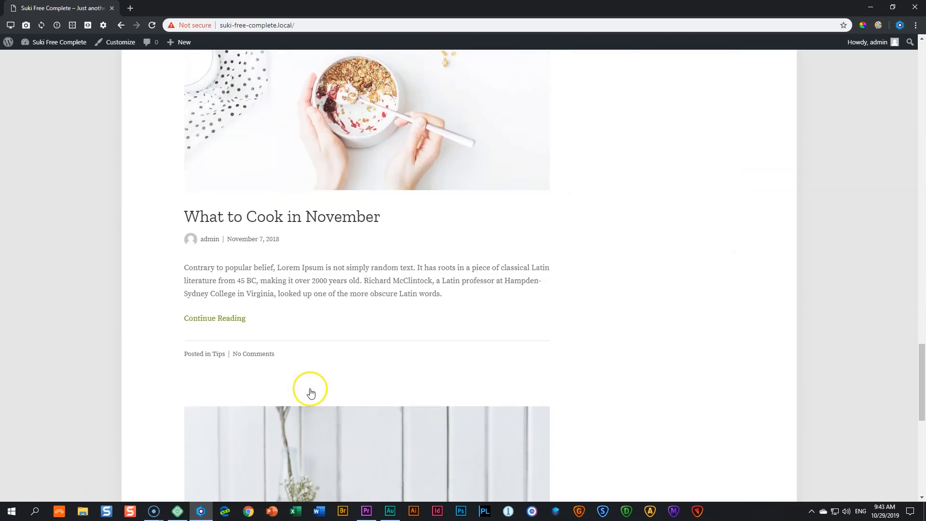
scroll(314, 395, "down", 8)
scroll(321, 400, "up", 20)
scroll(321, 400, "up", 13)
Examine the Recipes, Reviews and Tips category pages of the imported site.
left_click(408, 129)
scroll(407, 262, "down", 10)
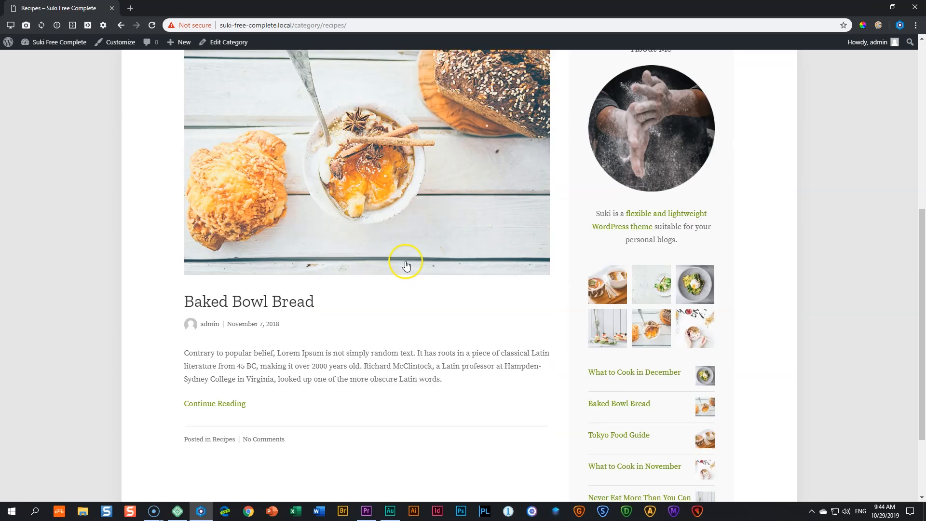
scroll(383, 273, "up", 8)
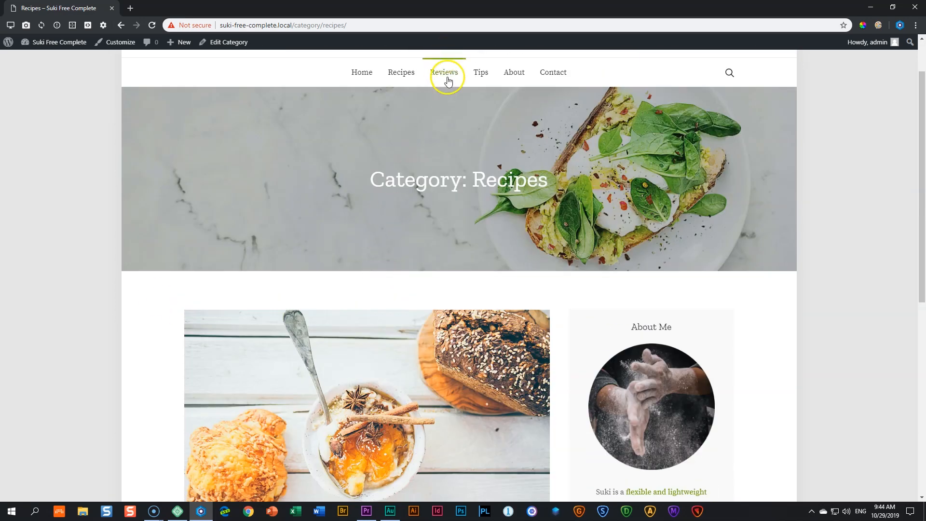
left_click(445, 73)
scroll(395, 227, "down", 9)
scroll(398, 235, "up", 9)
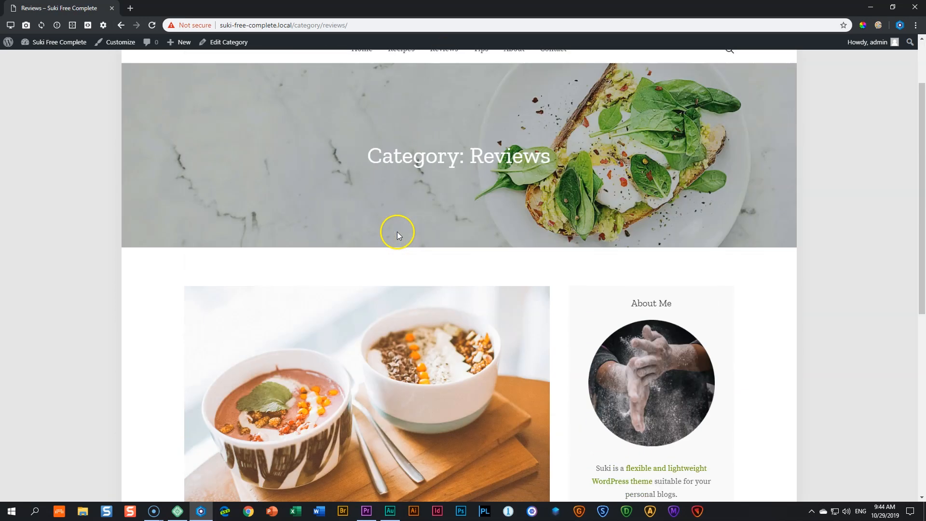
left_click(484, 134)
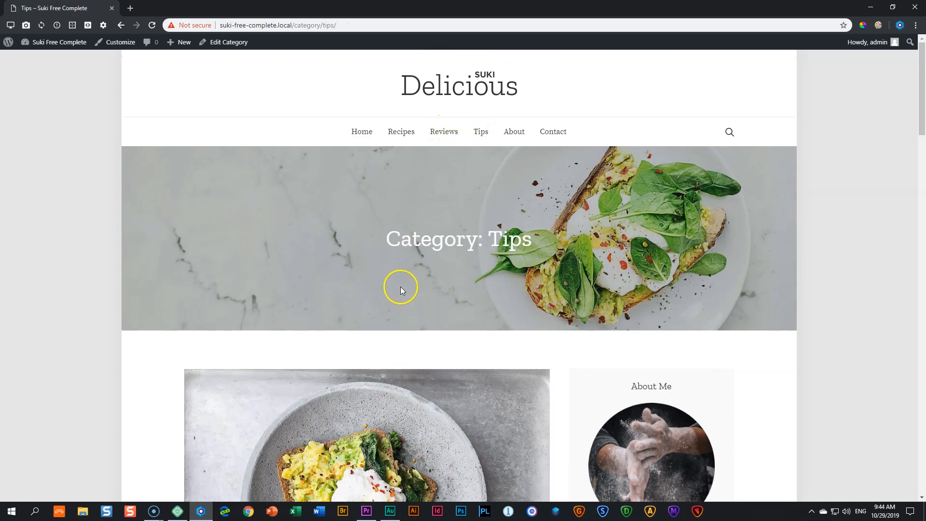
scroll(401, 285, "down", 10)
scroll(407, 288, "down", 5)
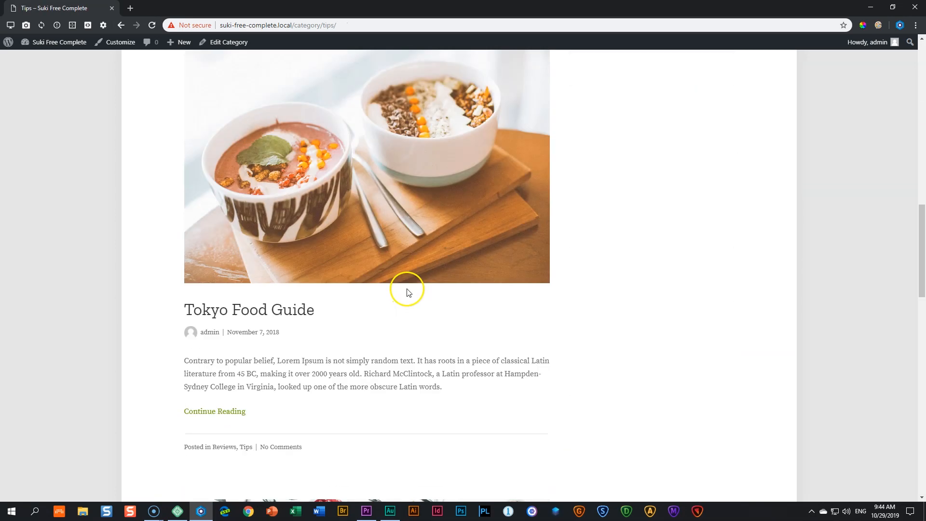
scroll(407, 290, "up", 15)
Open the imported site's About page and look through its content and sidebar.
left_click(516, 133)
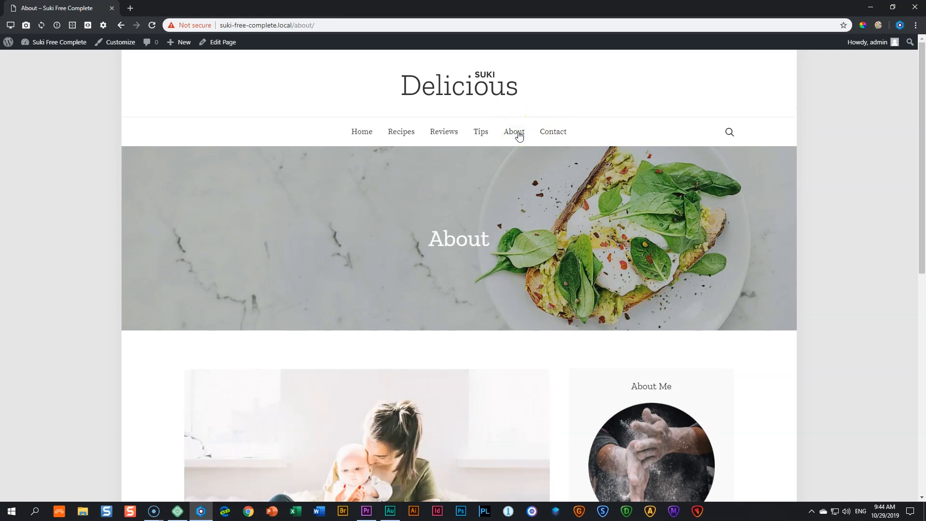
scroll(518, 144, "down", 9)
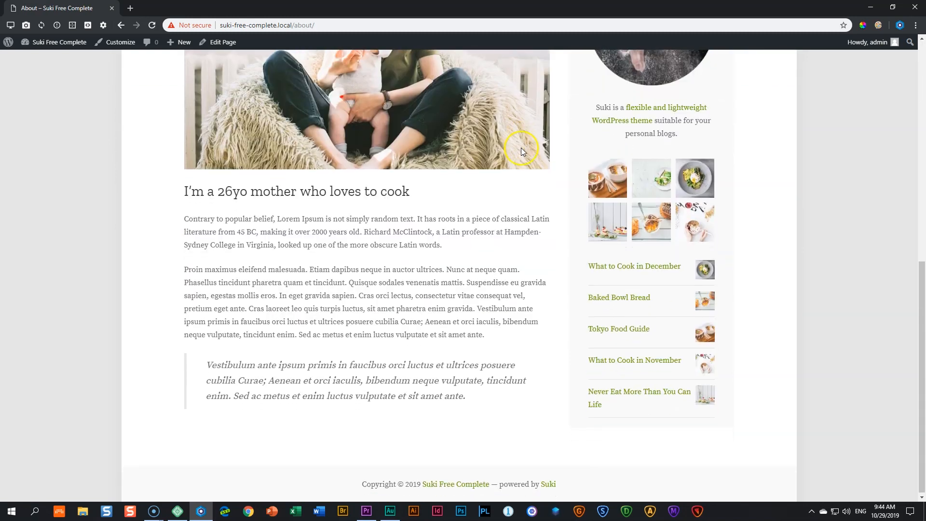
scroll(521, 152, "up", 6)
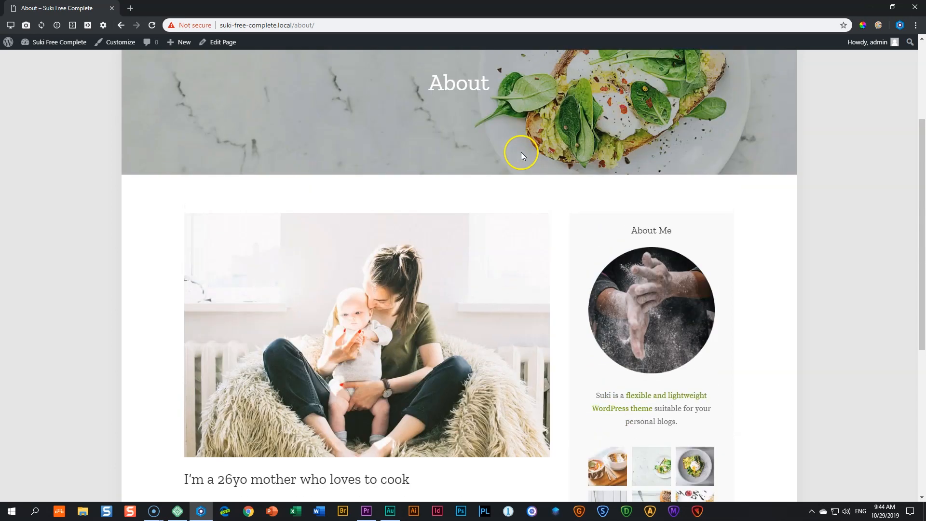
scroll(448, 246, "up", 3)
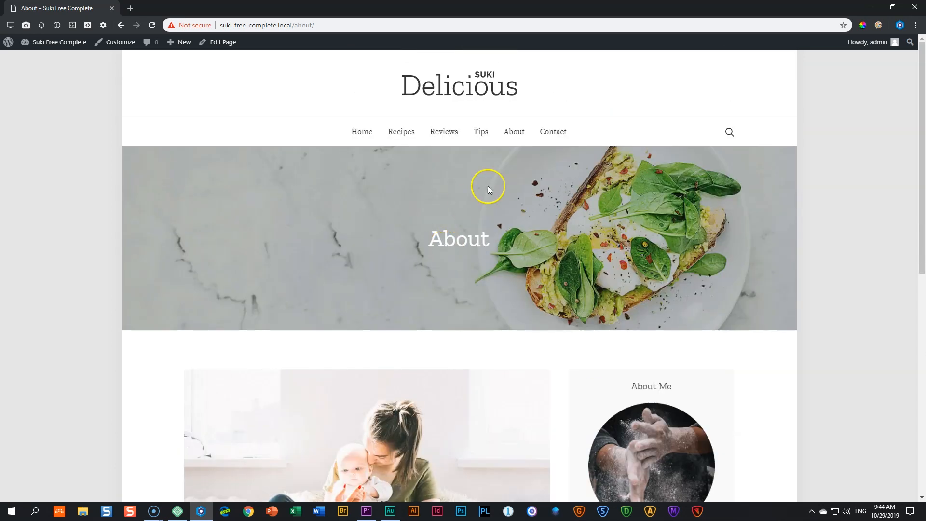
Check the imported site's Contact page and go back to the WordPress dashboard.
left_click(563, 137)
scroll(531, 181, "down", 5)
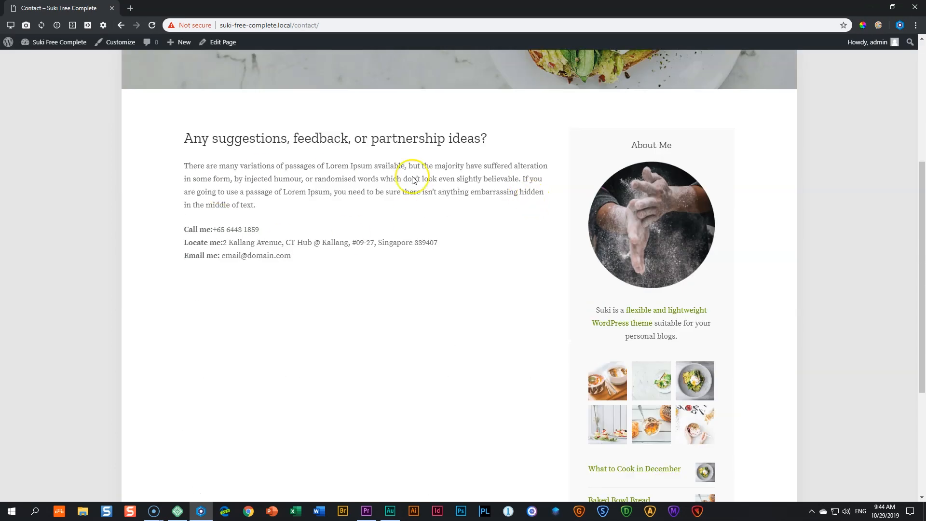
scroll(413, 180, "up", 5)
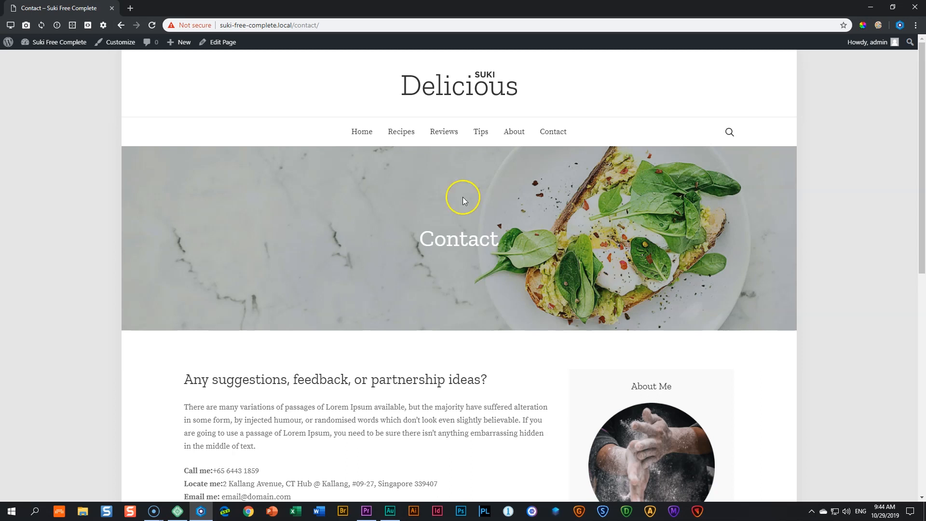
left_click(45, 45)
left_click(34, 61)
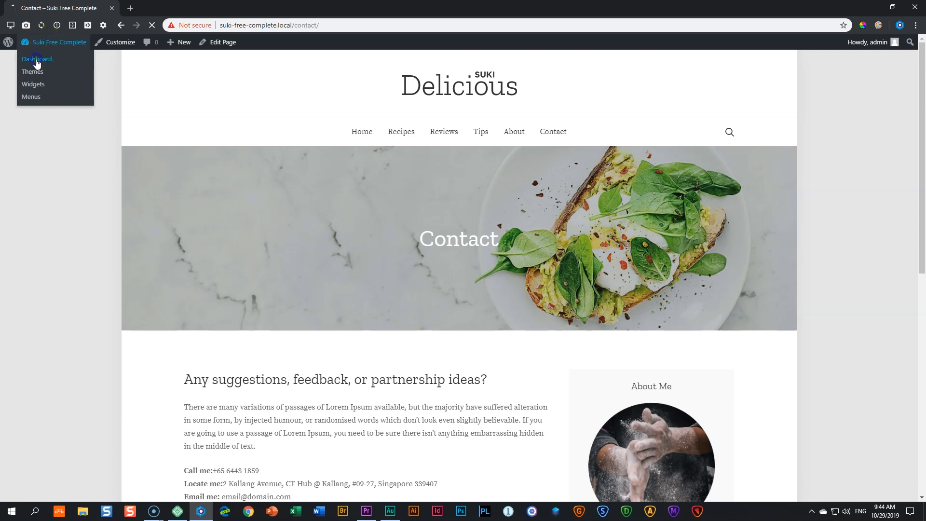
Look through the imported posts, media library, pages and the Main Menu structure in the WordPress dashboard.
left_click(22, 120)
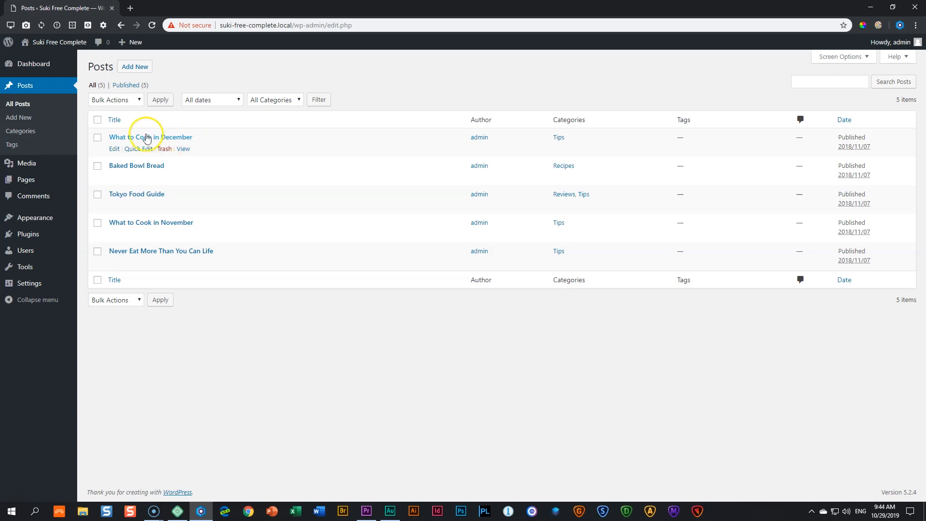
mouse_move(138, 239)
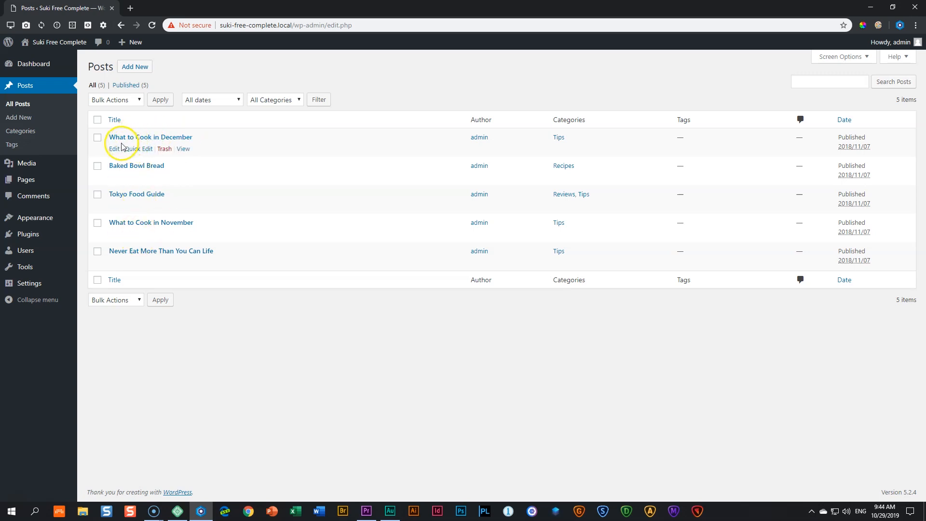
left_click(29, 164)
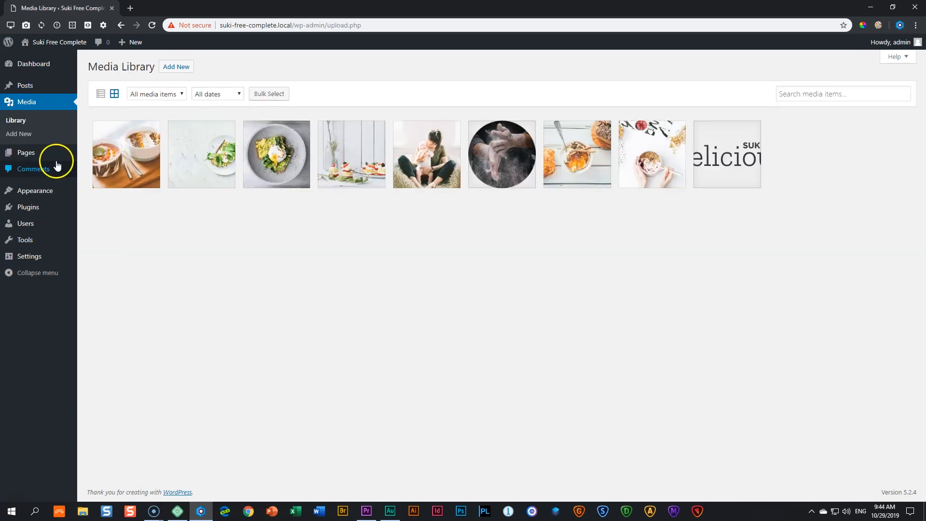
left_click(30, 153)
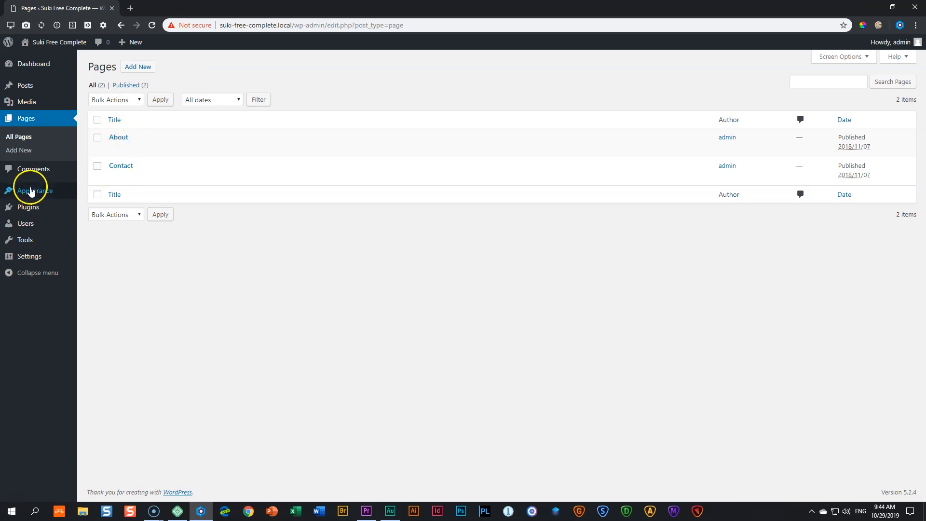
mouse_move(41, 190)
left_click(95, 233)
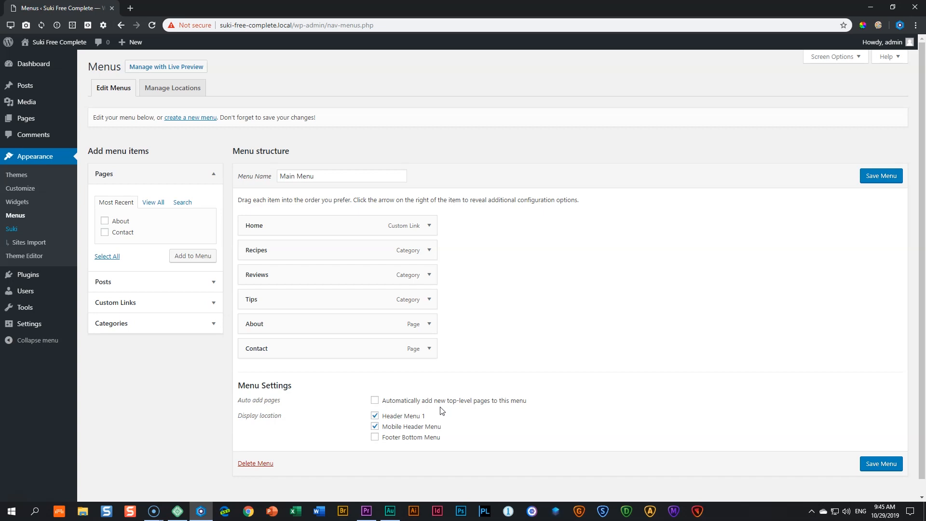
Check the installed plugins, then review the site's Reading and Permalink settings.
mouse_move(31, 271)
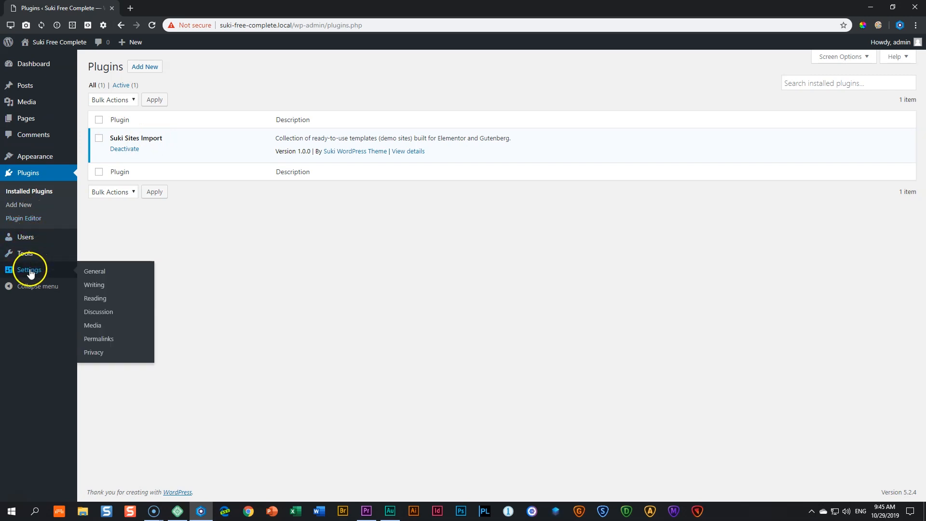
left_click(93, 300)
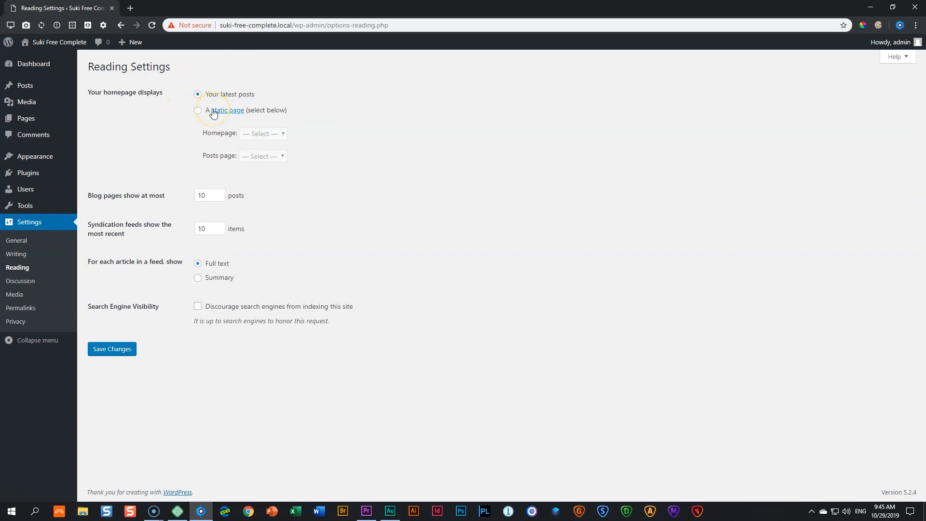
left_click(32, 309)
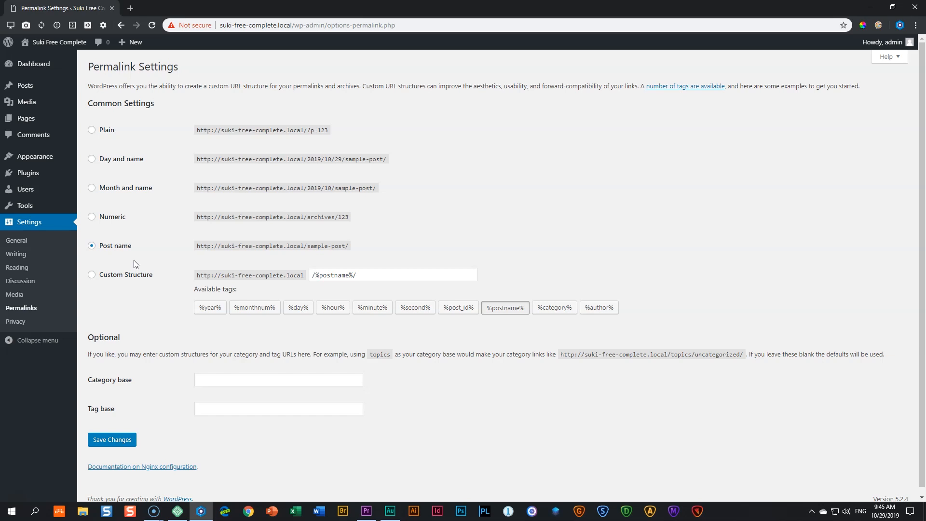
Open the About page in the block editor, dismiss the welcome tip, and examine its content and Suki page settings.
mouse_move(30, 121)
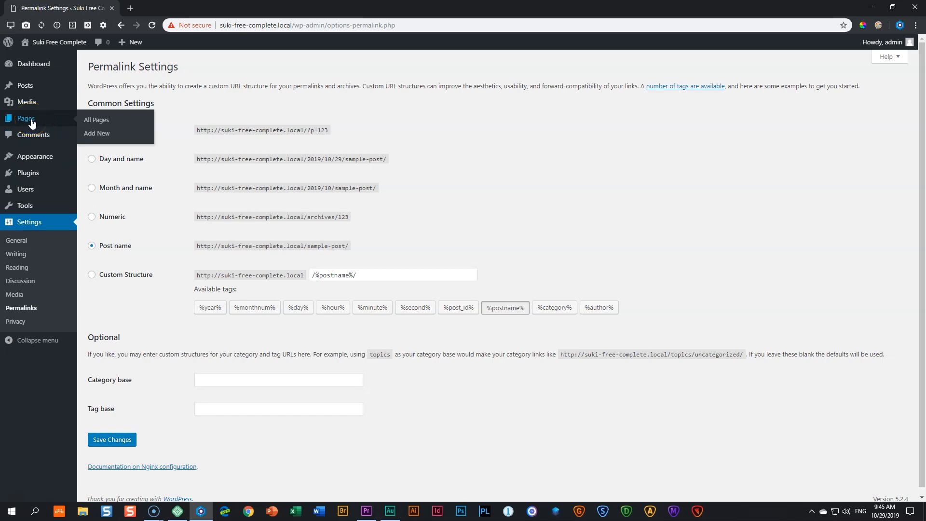
left_click(32, 124)
left_click(118, 139)
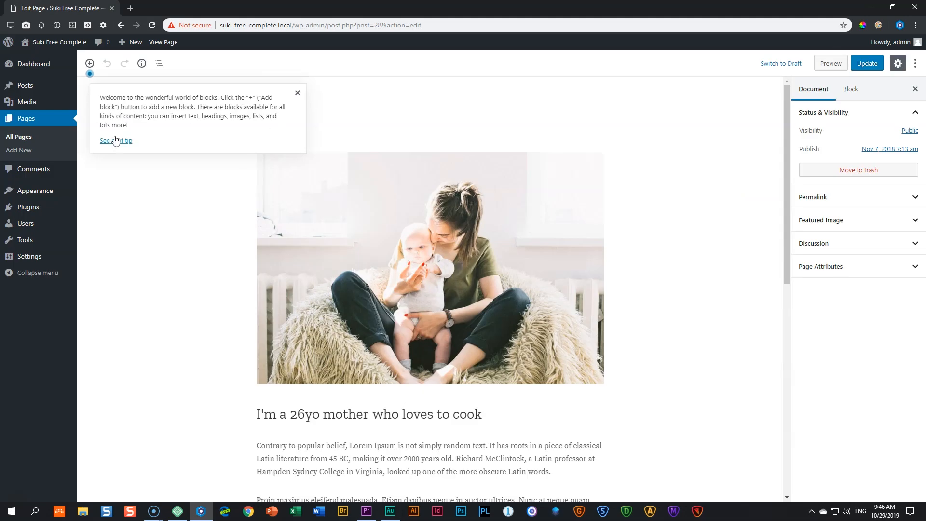
left_click(298, 93)
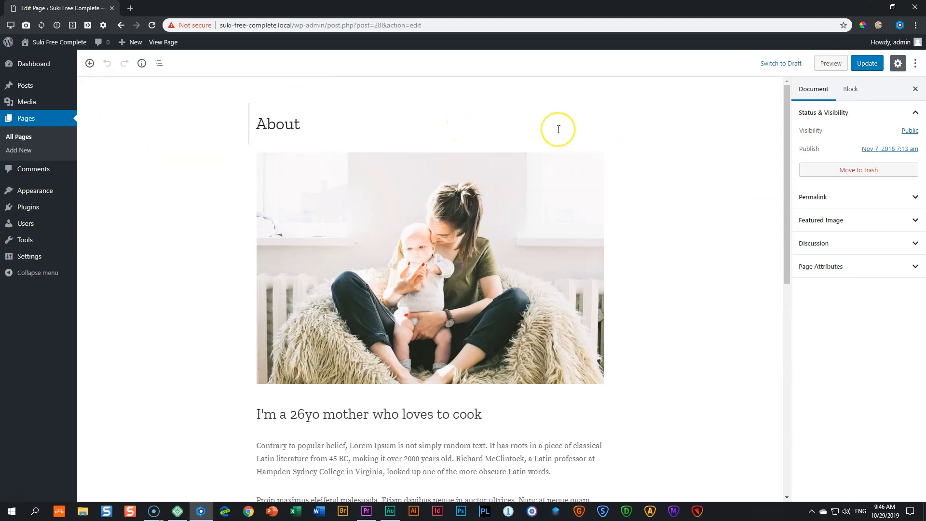
scroll(559, 129, "down", 7)
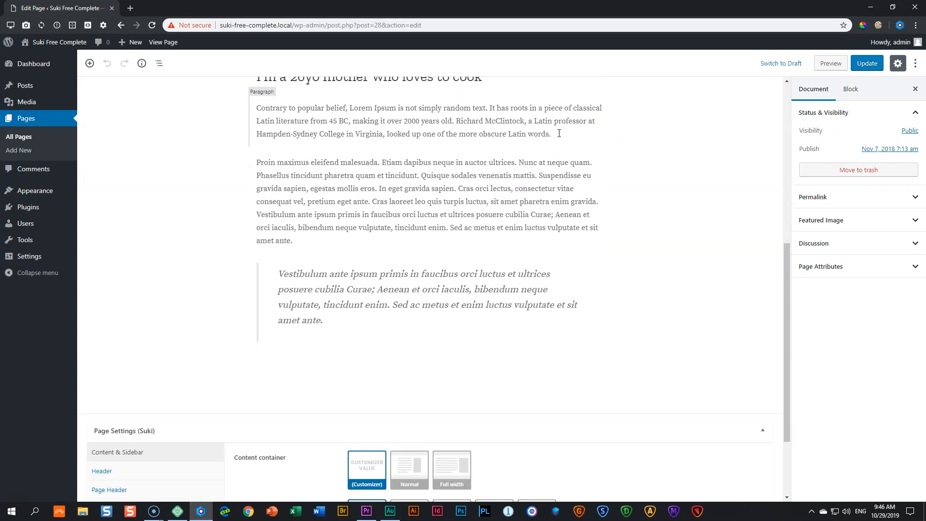
scroll(558, 133, "up", 7)
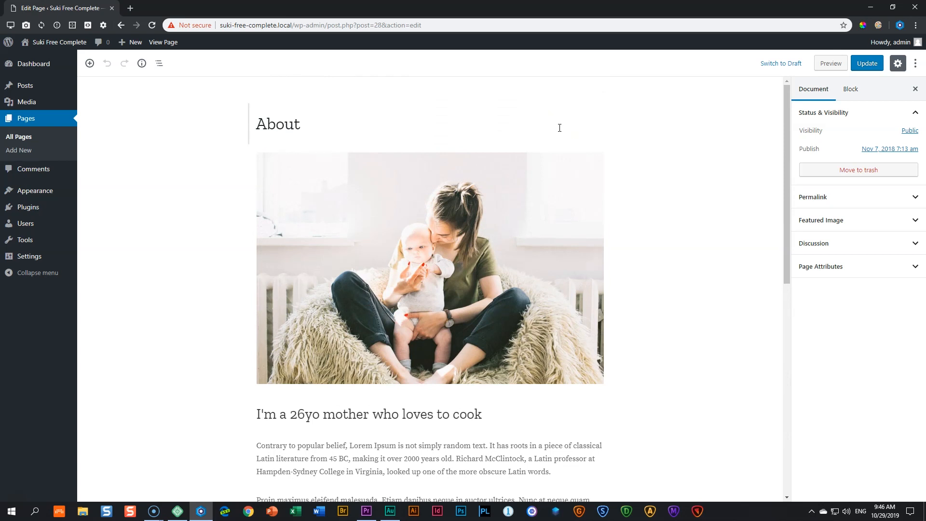
scroll(577, 151, "down", 12)
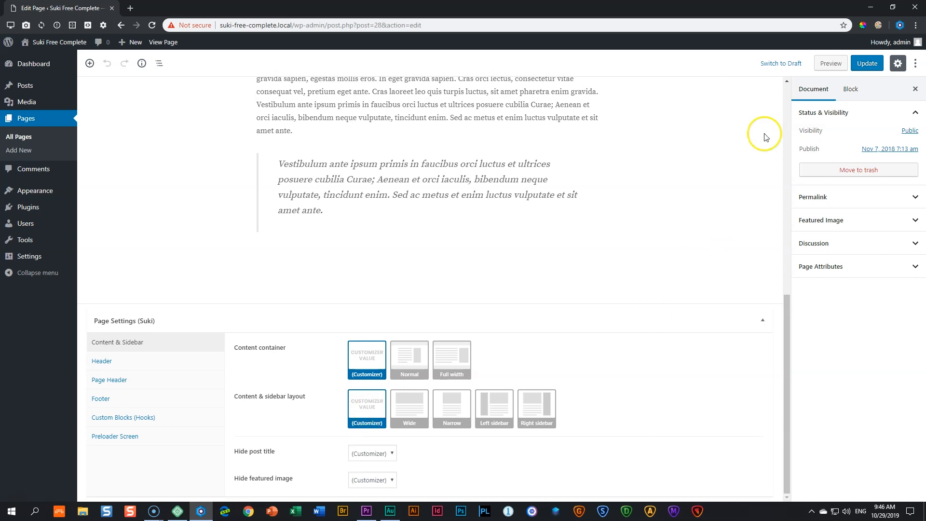
Preview the About page from banner to footer, and open the Page Header options in its Suki page settings.
left_click(828, 66)
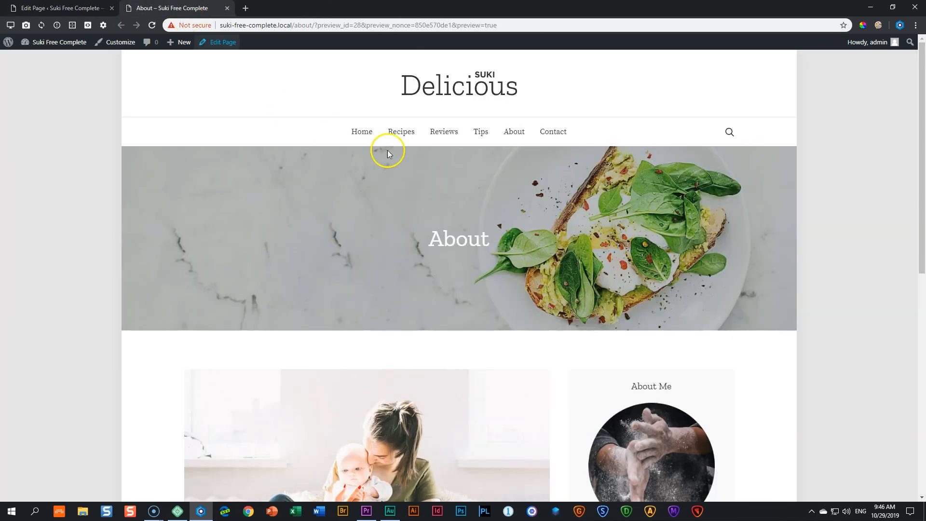
scroll(388, 148, "down", 10)
scroll(390, 147, "up", 9)
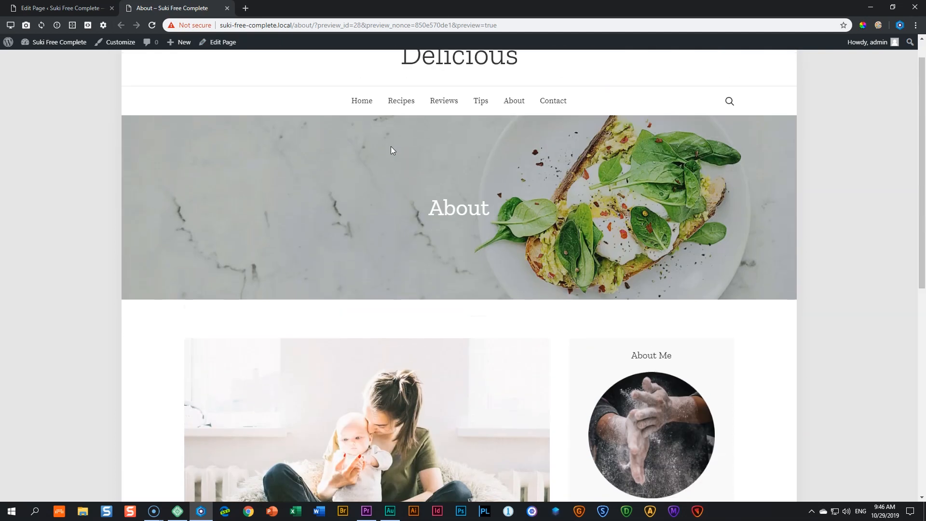
scroll(391, 150, "up", 1)
left_click(62, 8)
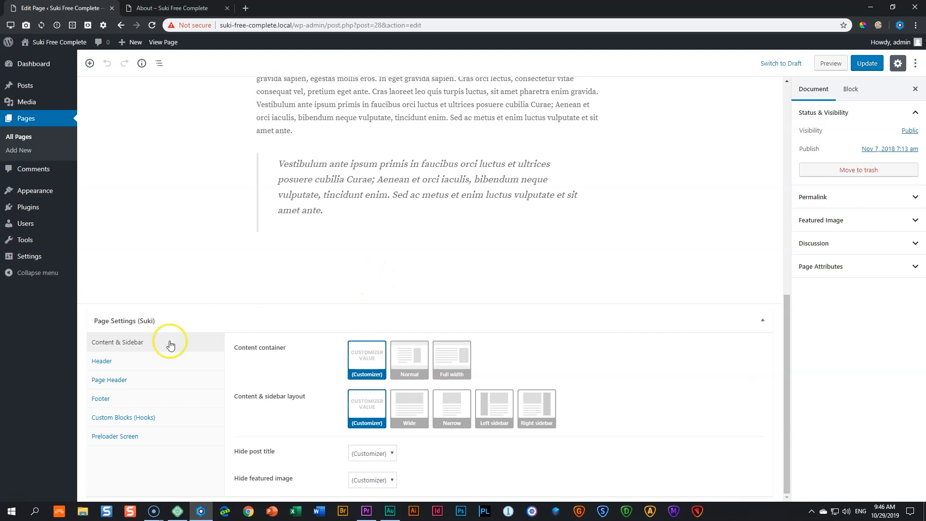
left_click(111, 381)
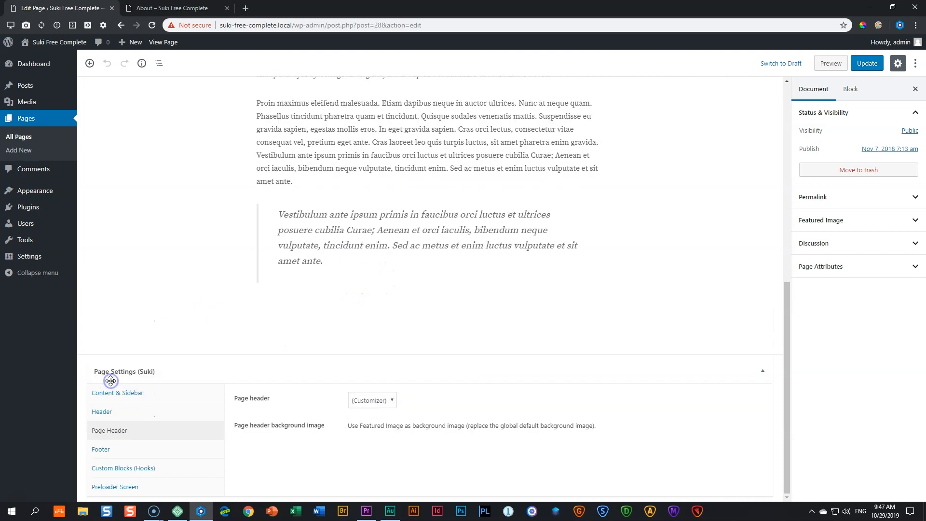
Outline the header banner in the About page preview with an orange rectangle, and close the annotation tool.
left_click(221, 9)
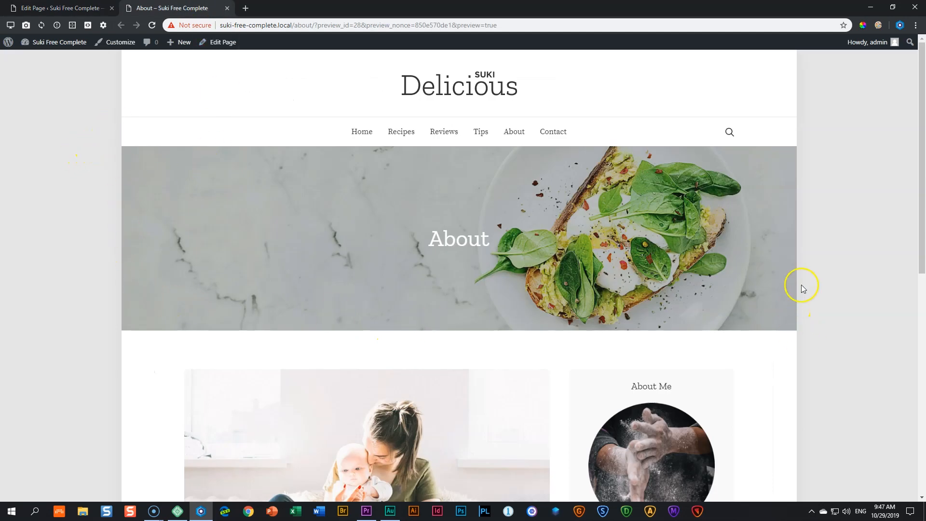
left_click(878, 25)
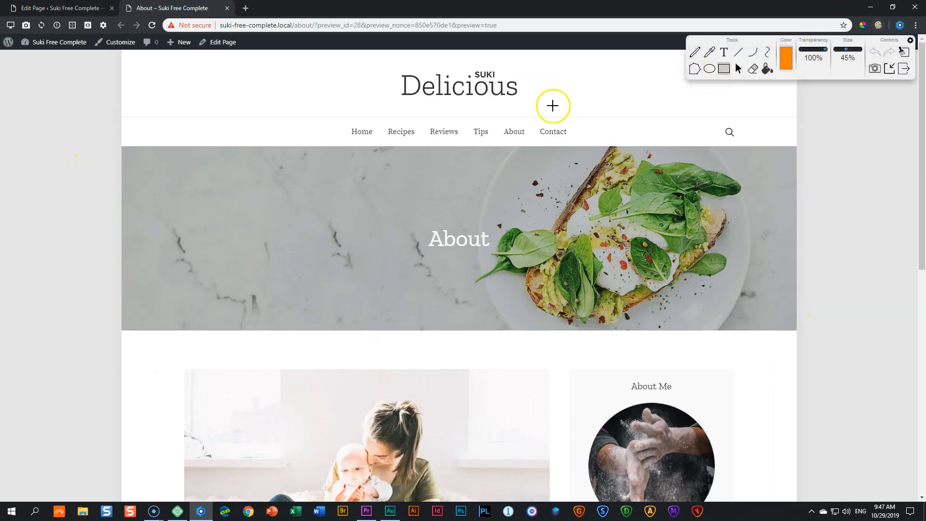
mouse_move(116, 144)
left_mouse_down()
mouse_move(155, 222)
mouse_move(672, 332)
mouse_move(806, 335)
left_mouse_up()
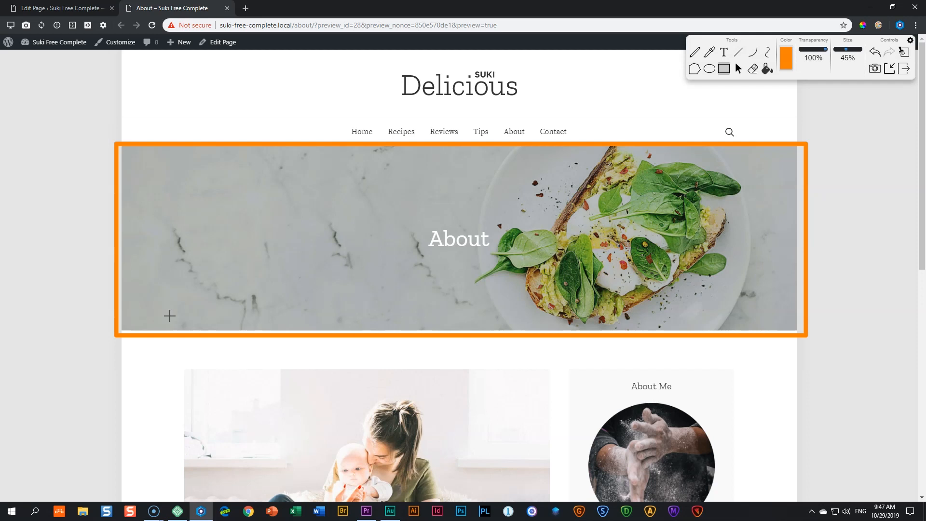
left_click(905, 70)
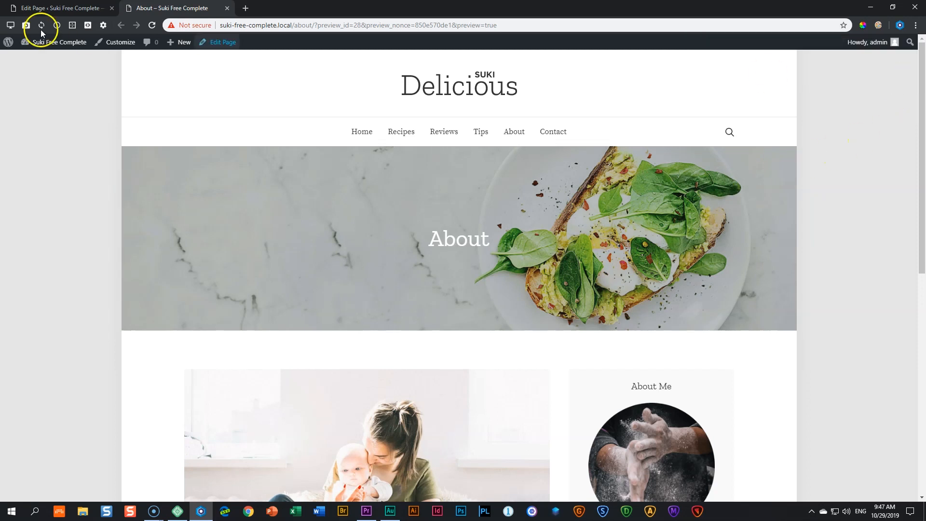
Set the About page's Page header option to Disabled, update the page and check the preview.
left_click(63, 7)
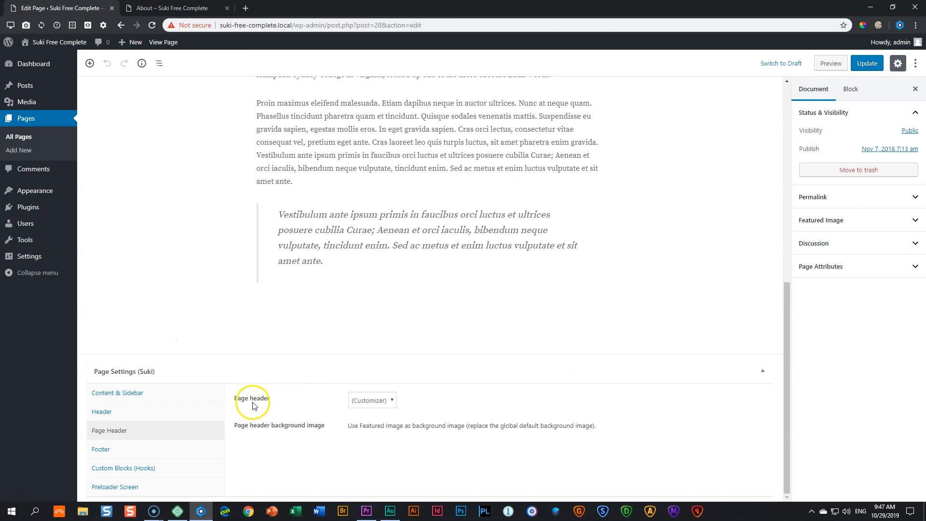
left_click(391, 401)
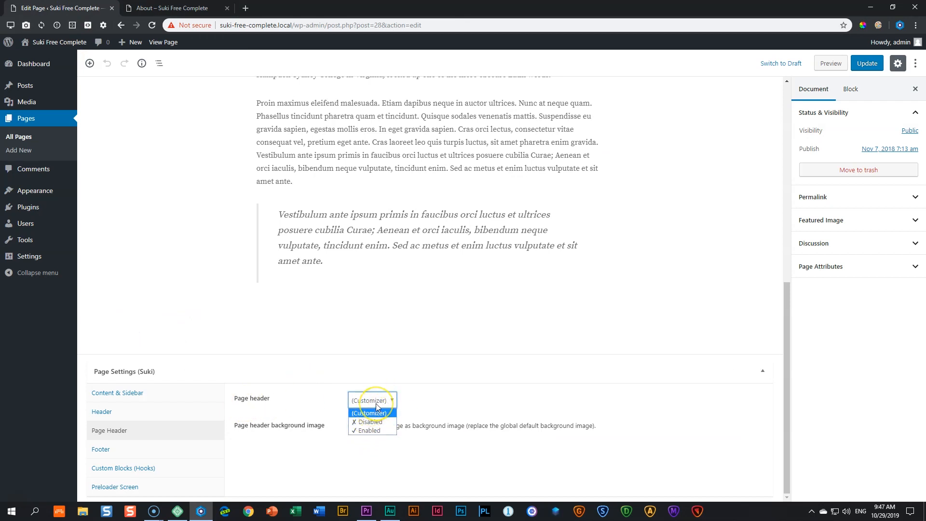
left_click(370, 424)
left_click(370, 423)
left_click(867, 63)
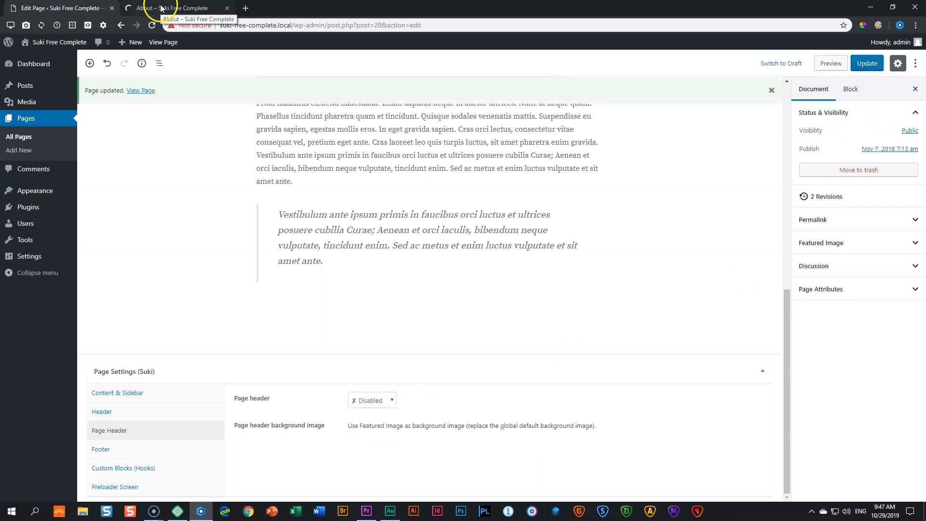
left_click(166, 8)
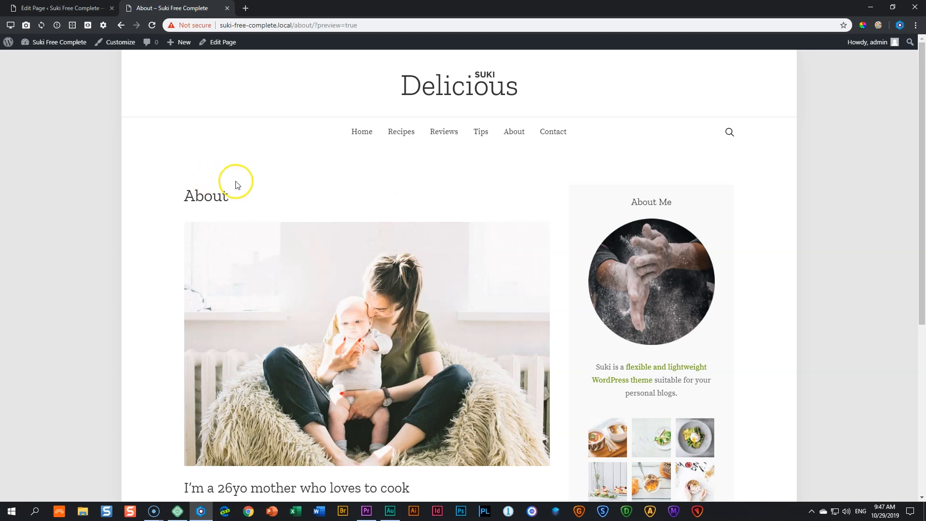
Reset the About page's Page header option to (Customizer).
left_click(63, 8)
left_click(379, 404)
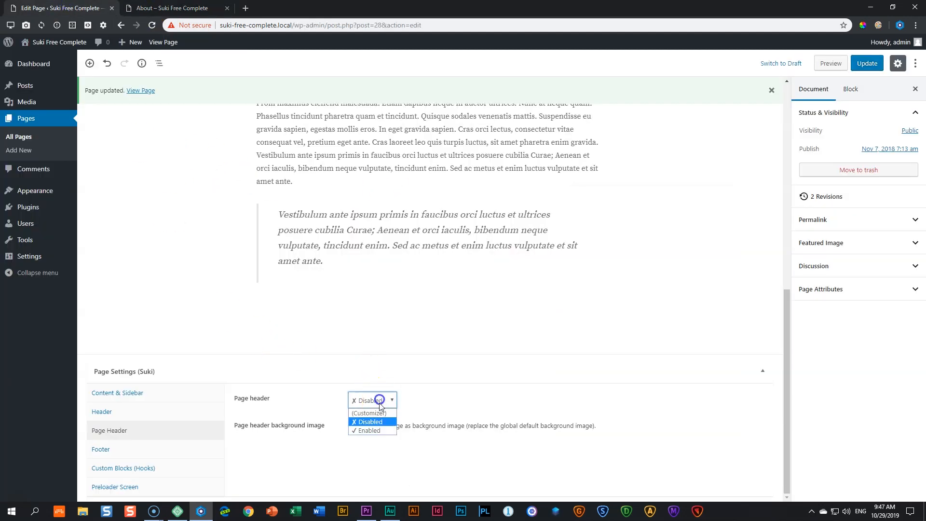
left_click(375, 411)
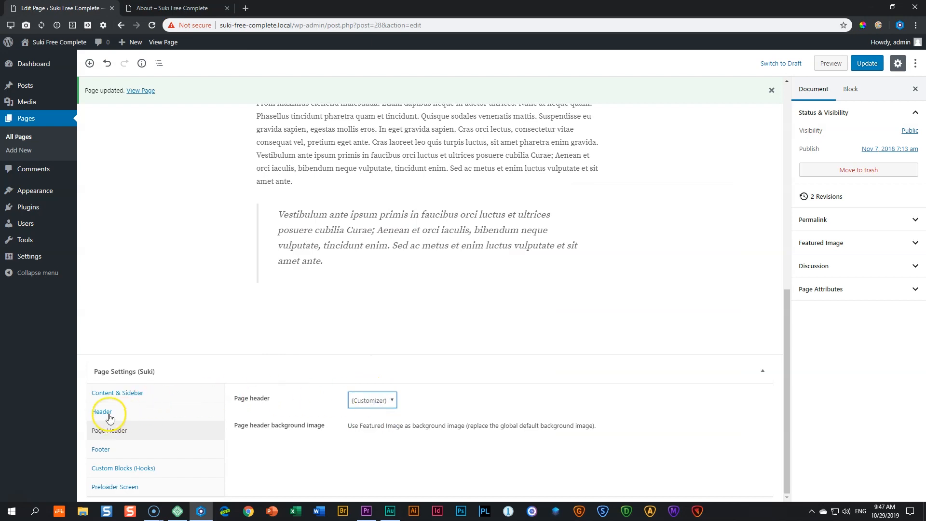
Set Disable desktop header to Yes for the About page, update it and check the preview.
left_click(109, 415)
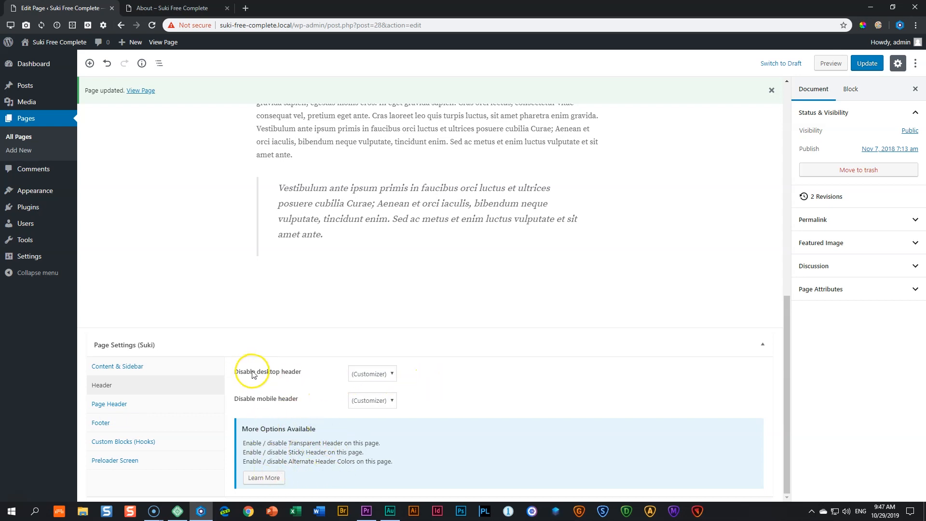
left_click(382, 373)
left_click(369, 404)
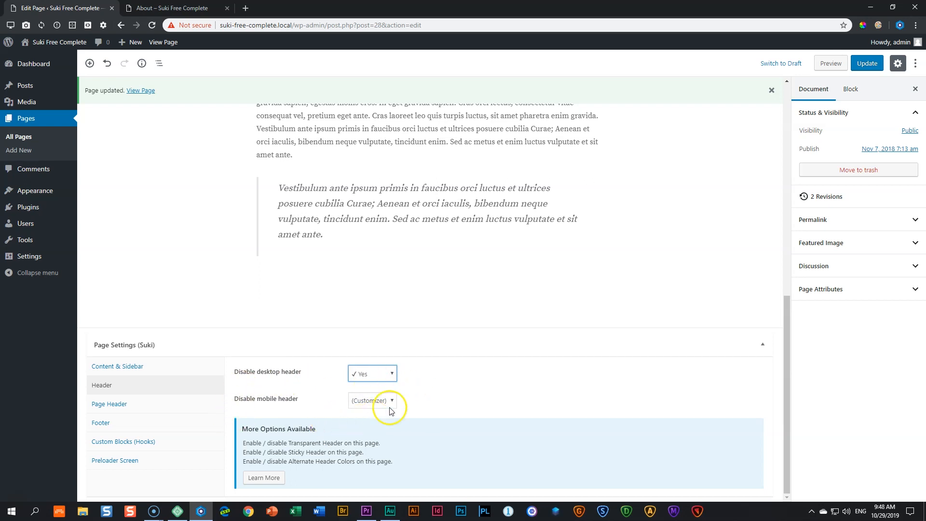
left_click(868, 67)
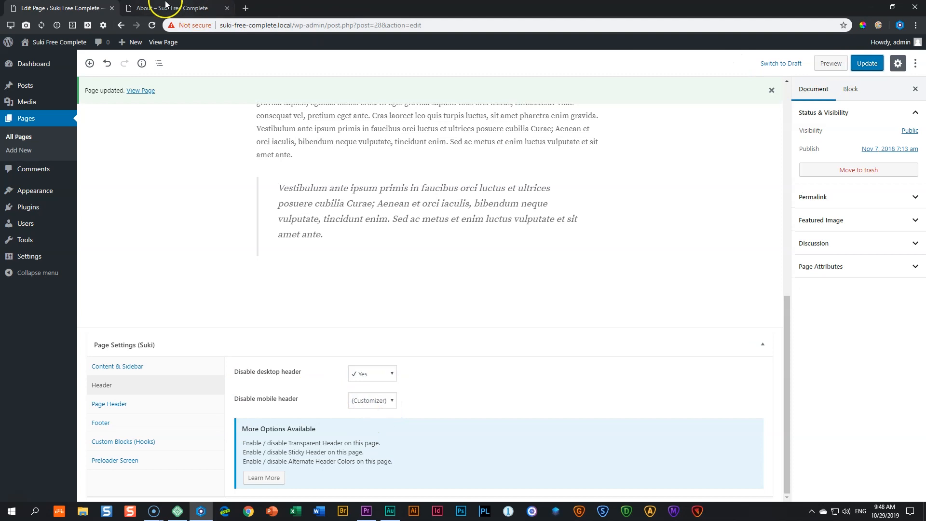
left_click(169, 8)
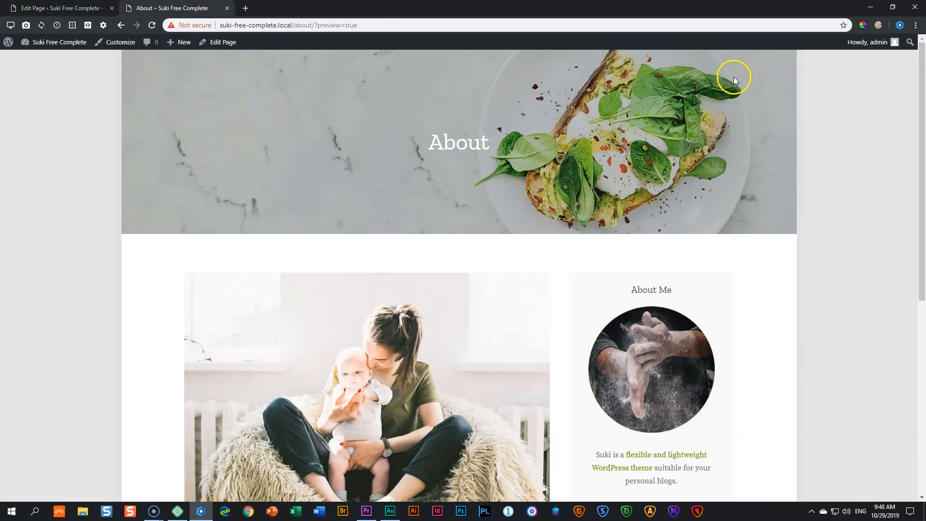
Reset Disable desktop header to (Customizer), update the About page and view its preview.
left_click(87, 8)
left_click(383, 373)
left_click(370, 387)
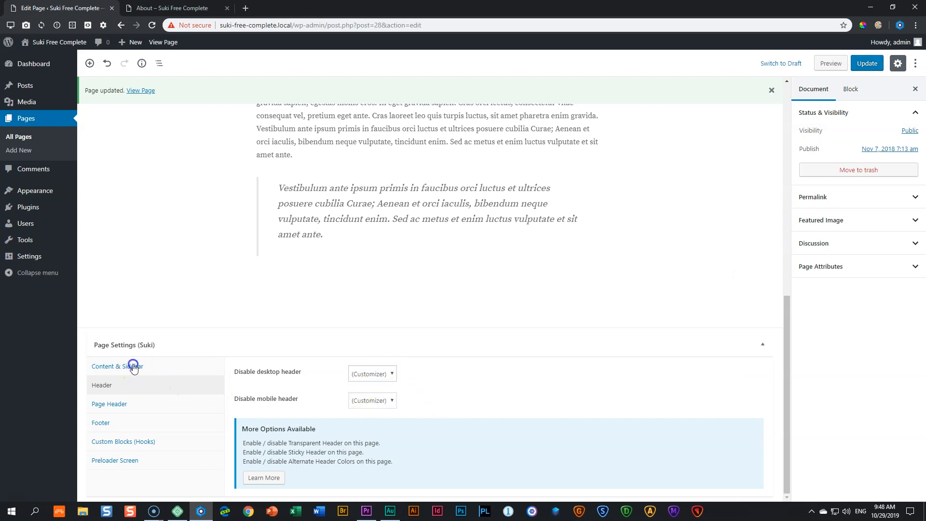
left_click(129, 365)
left_click(867, 63)
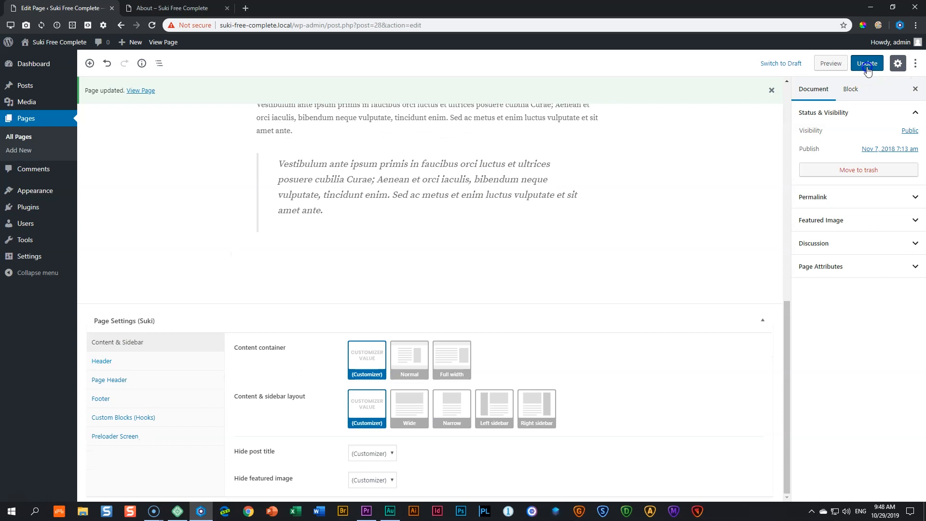
left_click(159, 8)
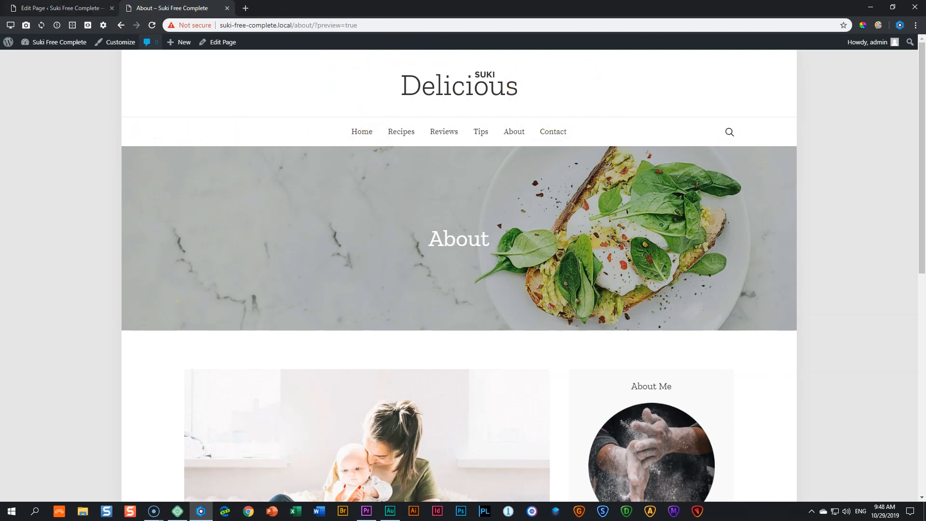
Set the About page's Content container to Full width, update the page and review its preview.
left_click(60, 7)
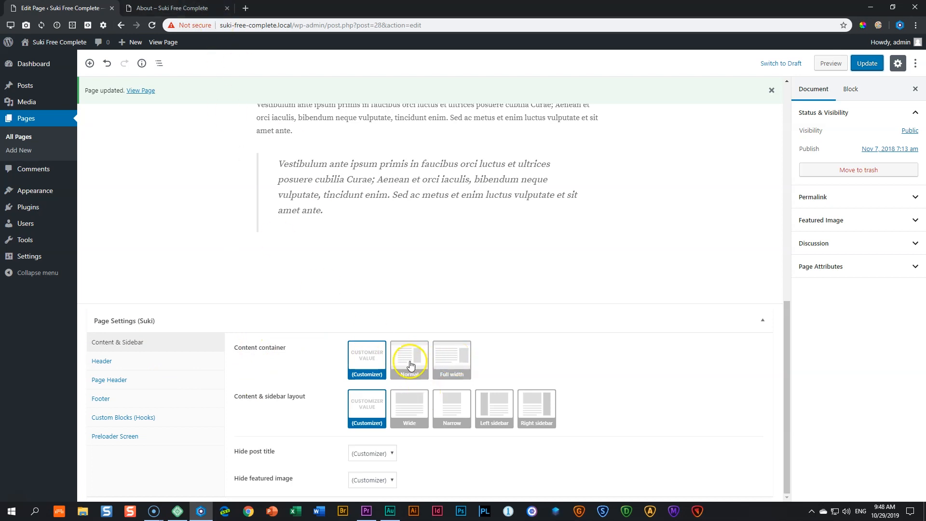
left_click(452, 365)
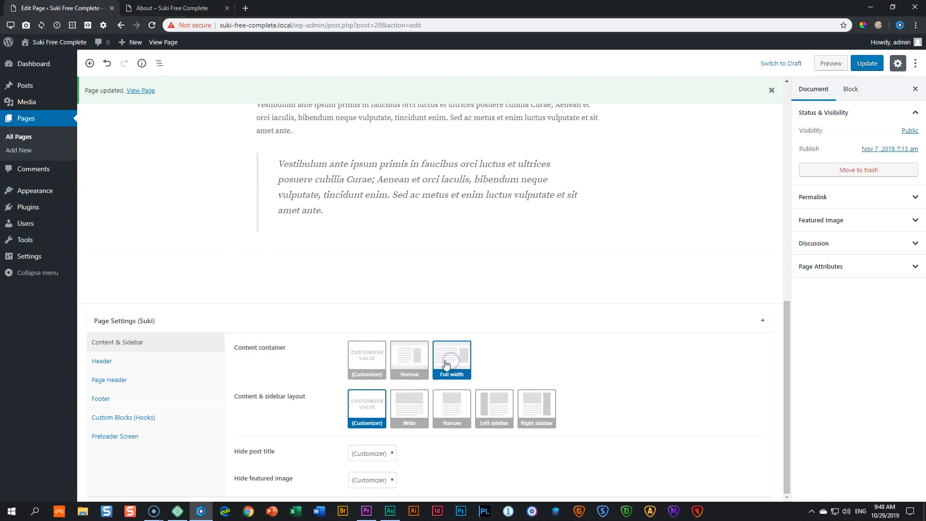
left_click(867, 63)
left_click(177, 6)
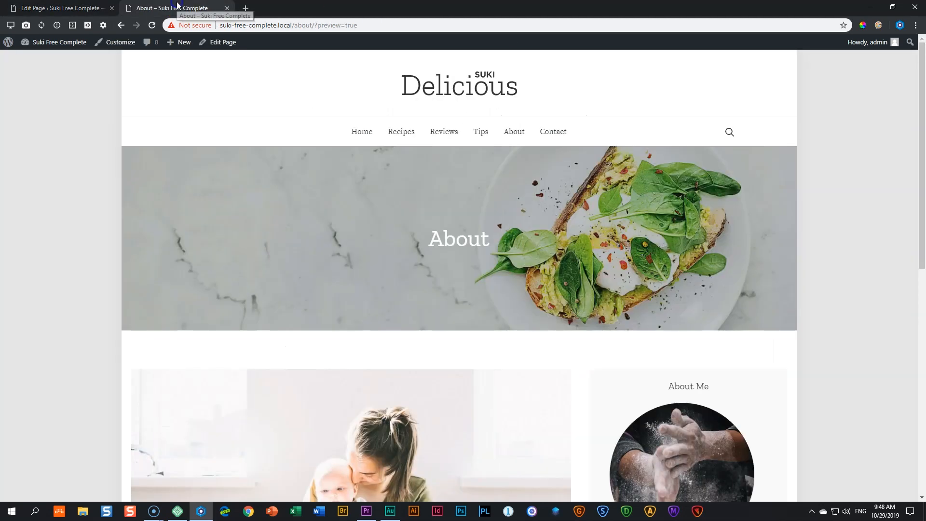
scroll(201, 228, "down", 5)
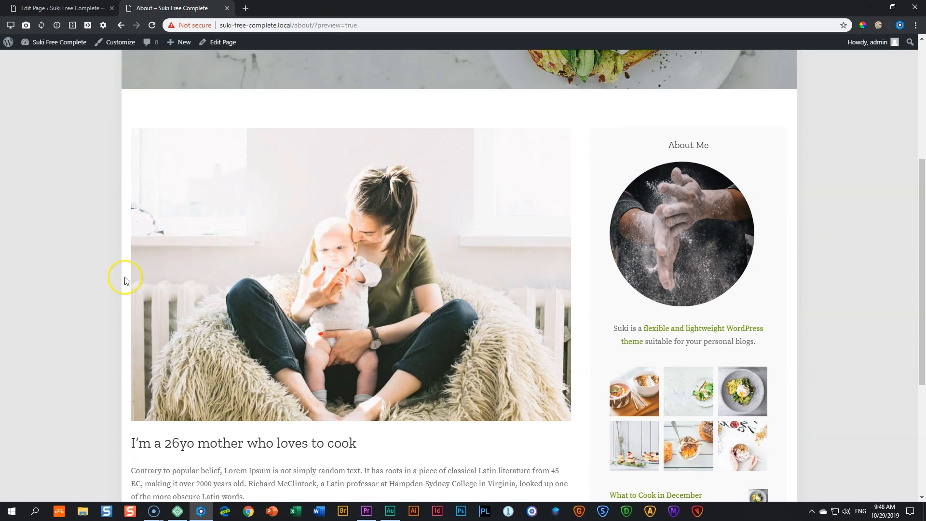
scroll(144, 251, "down", 4)
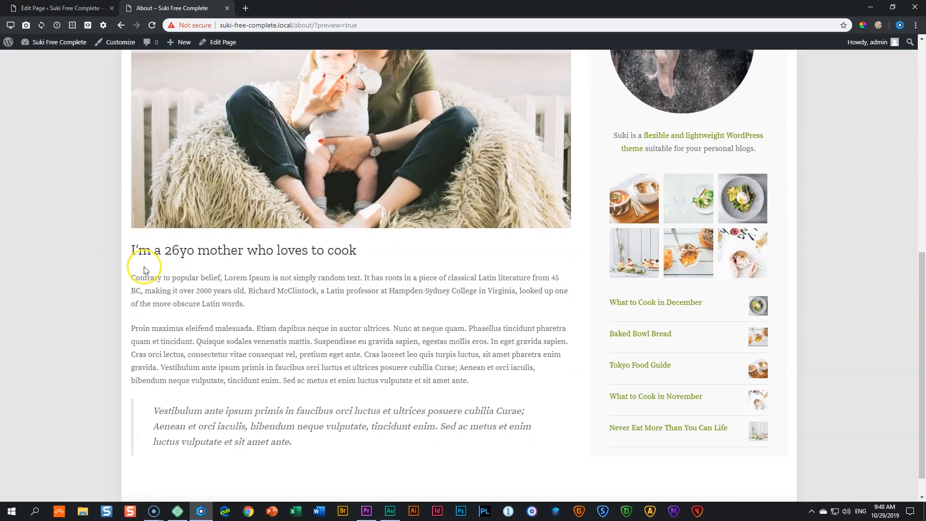
scroll(145, 263, "up", 3)
Set the About page's Content container to Normal, update the page and review its preview.
left_click(60, 8)
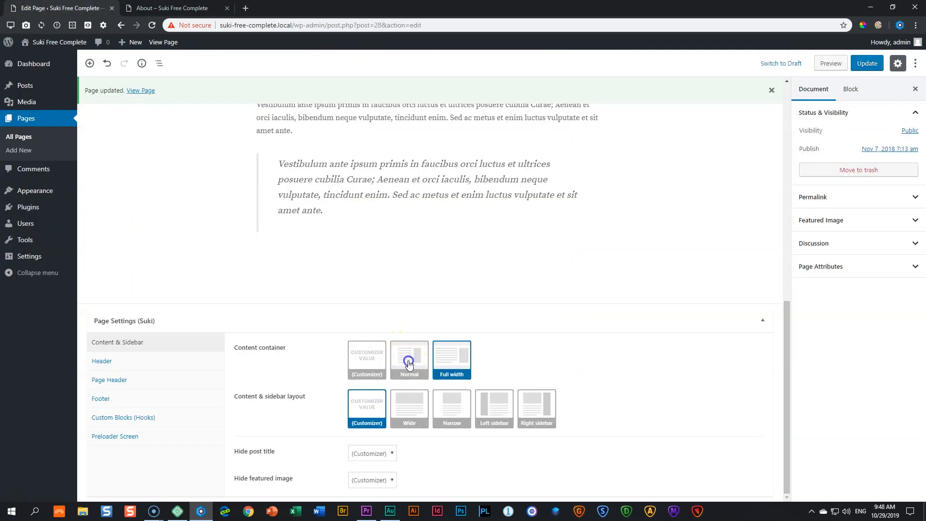
left_click(408, 355)
left_click(867, 63)
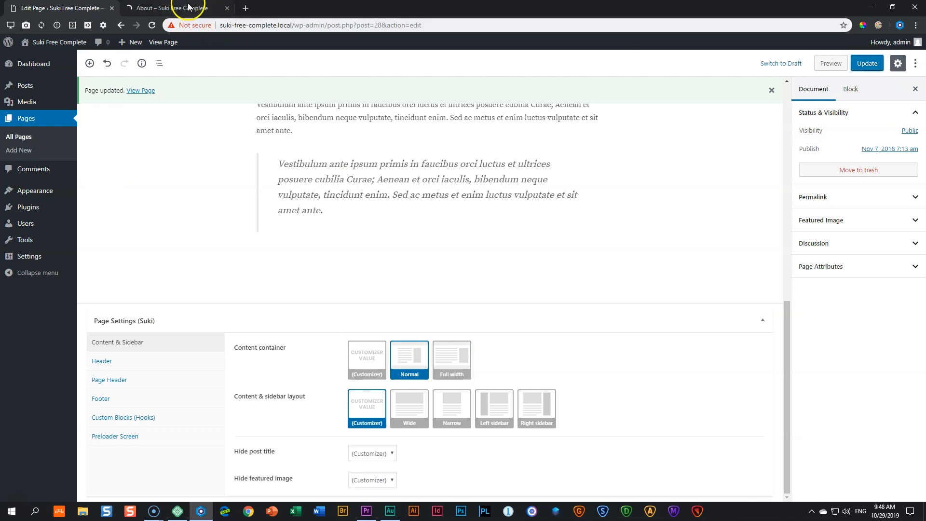
left_click(190, 8)
scroll(156, 341, "down", 5)
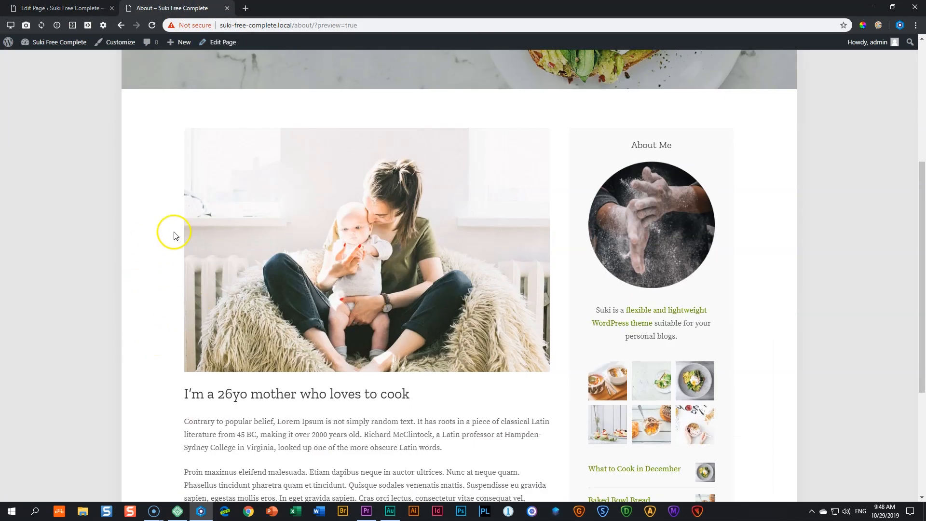
scroll(134, 320, "down", 4)
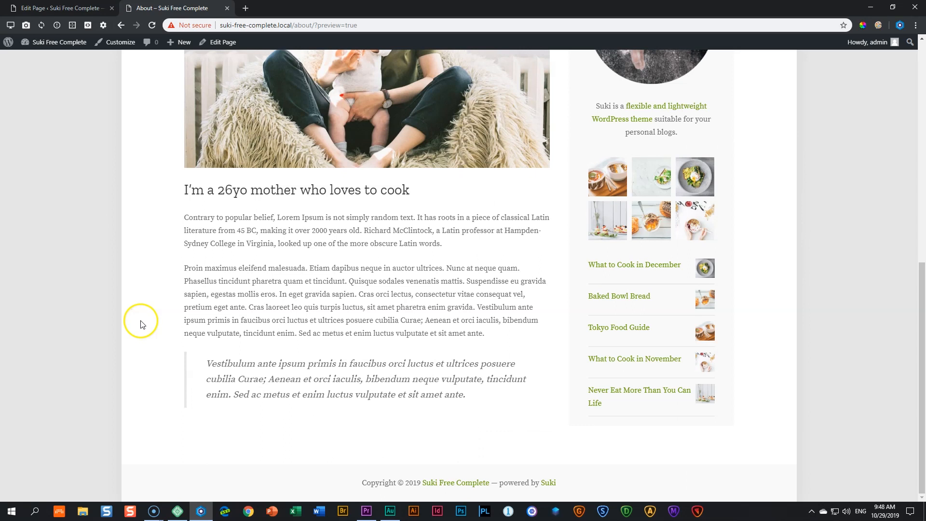
scroll(144, 322, "up", 10)
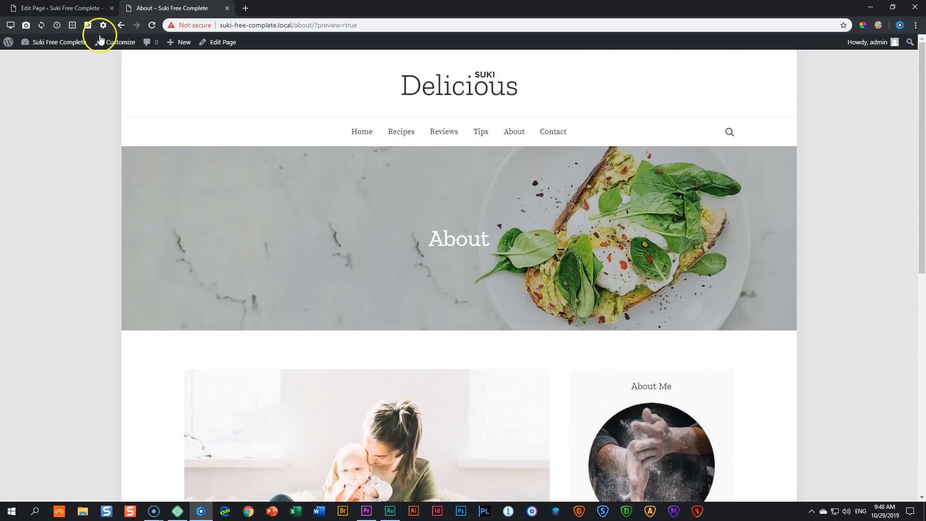
Reset Content container to (Customizer), set Content & sidebar layout to Wide, update the About page and review its preview.
left_click(85, 7)
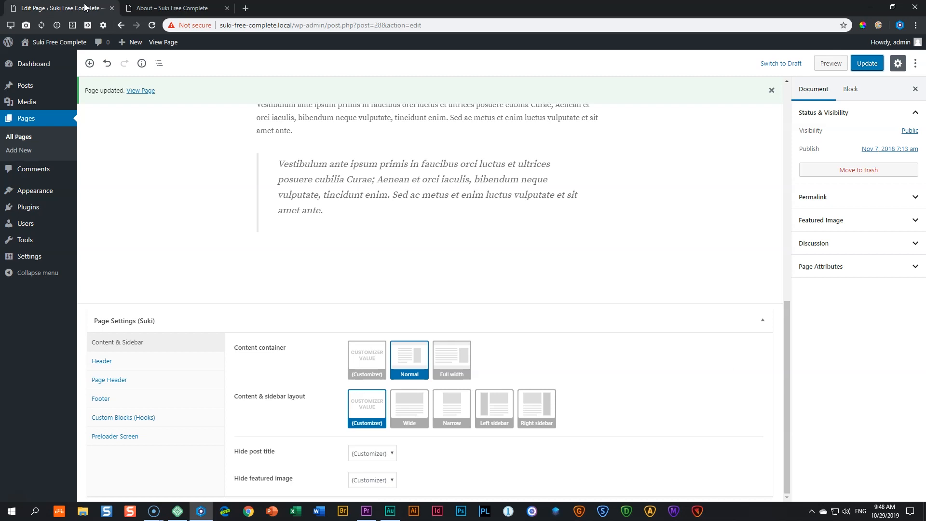
left_click(356, 358)
left_click(408, 418)
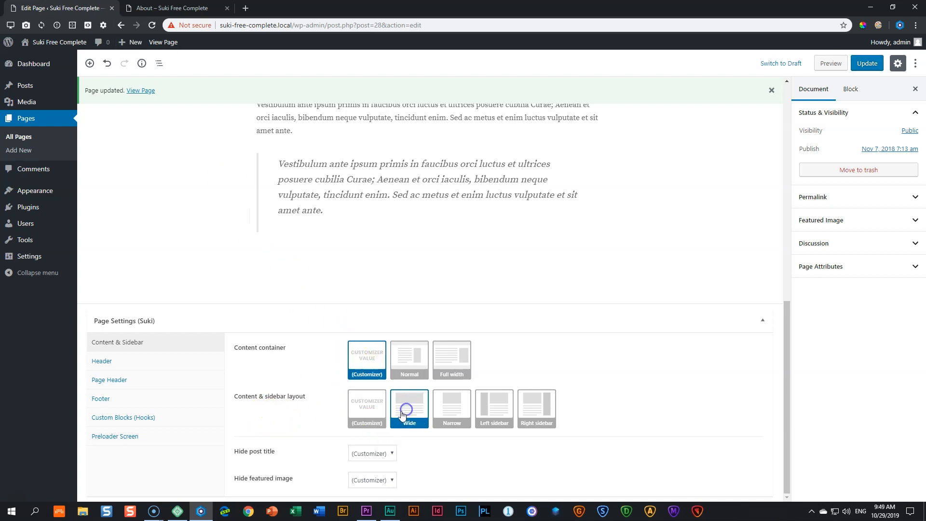
left_click(863, 64)
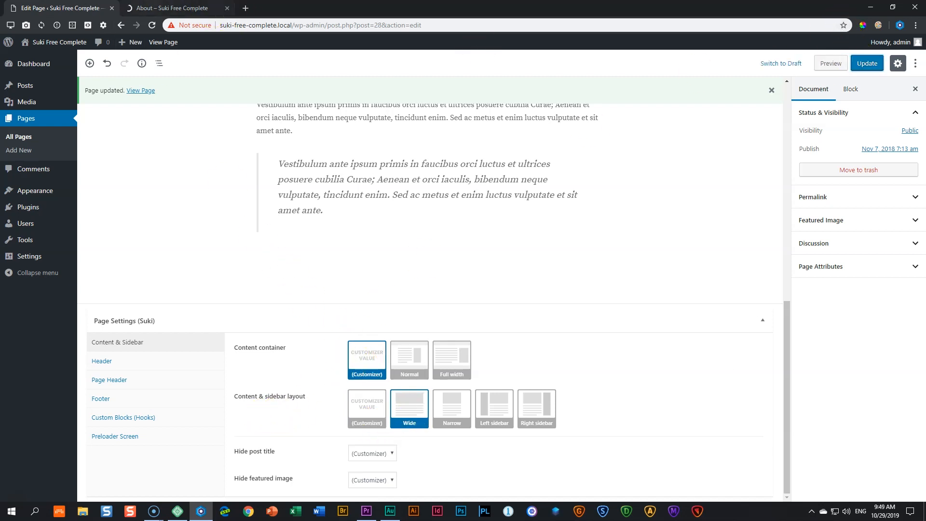
left_click(179, 8)
scroll(276, 160, "down", 10)
scroll(277, 160, "up", 11)
Set the About page's Content & sidebar layout to Left sidebar, update the page and review its preview.
left_click(118, 8)
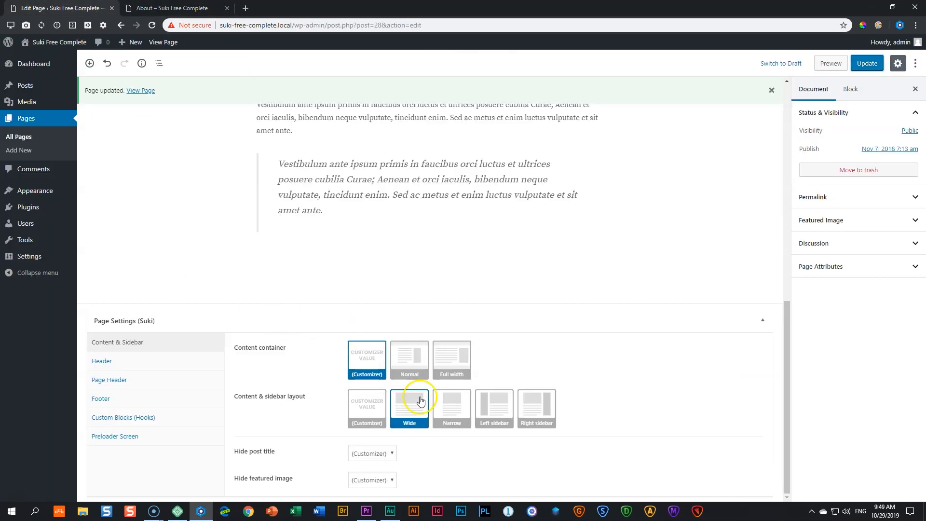
left_click(490, 405)
left_click(867, 63)
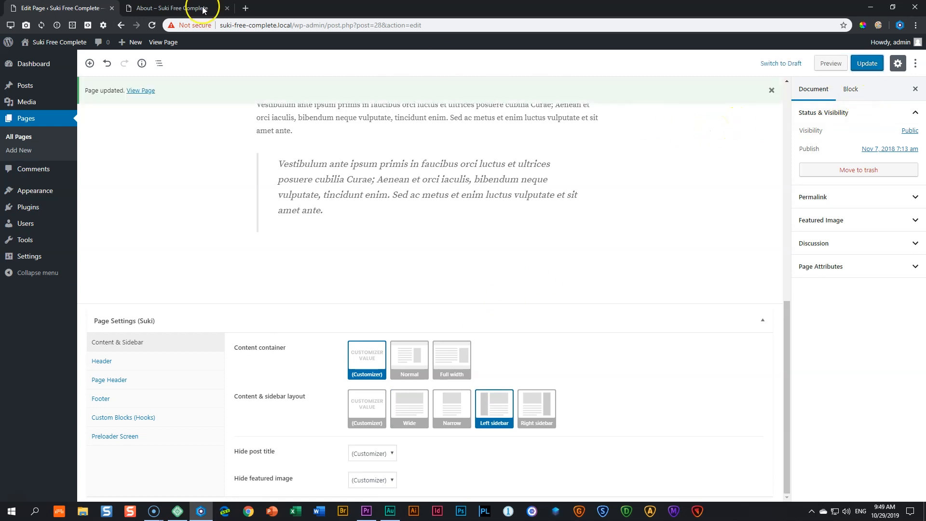
left_click(203, 9)
scroll(284, 226, "down", 8)
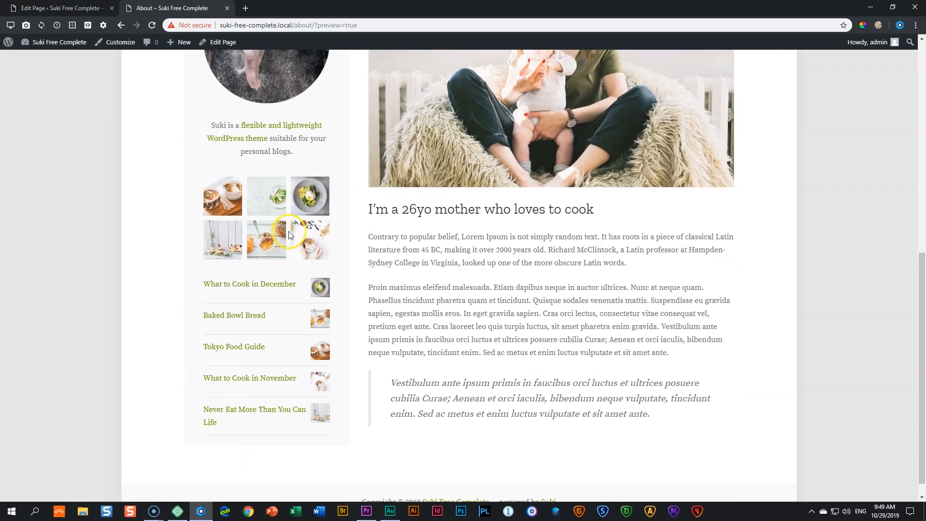
scroll(289, 232, "up", 10)
Reset the About page's Content & sidebar layout to (Customizer), update the page and review its preview.
left_click(60, 8)
left_click(365, 405)
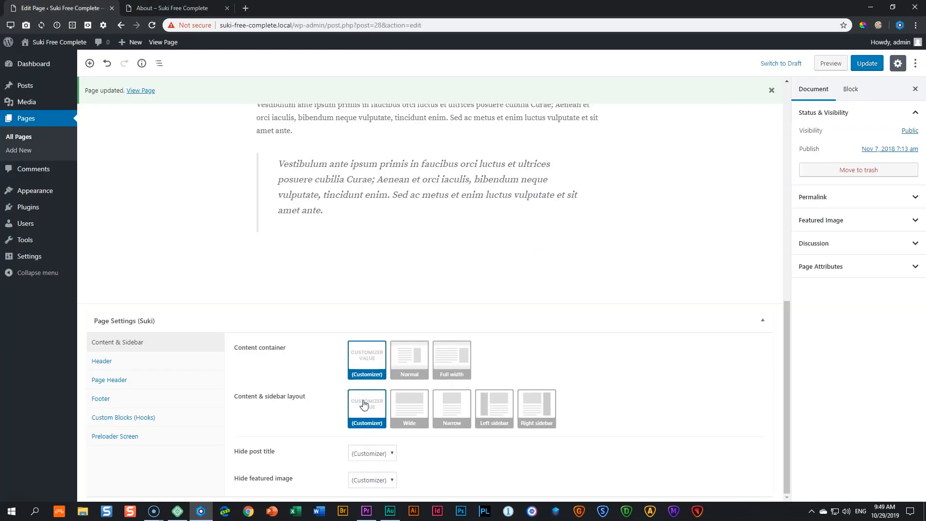
left_click(867, 63)
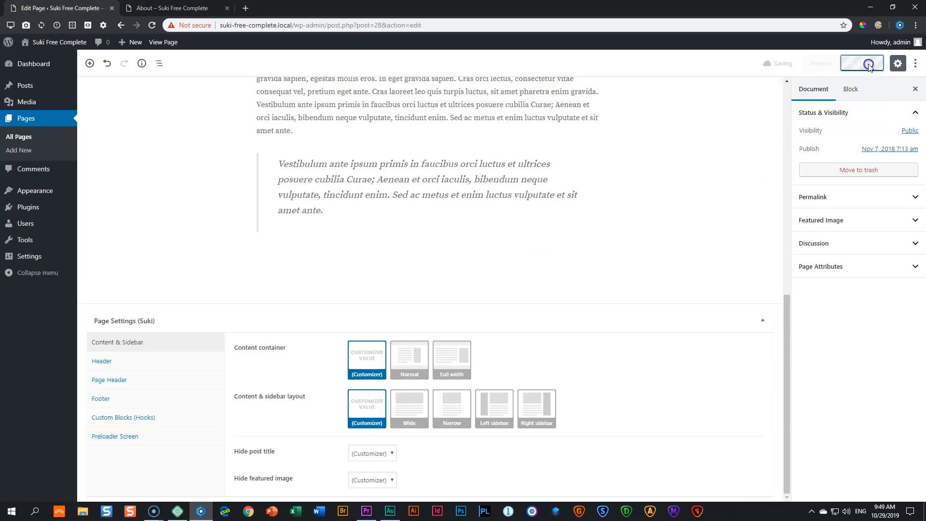
left_click(173, 8)
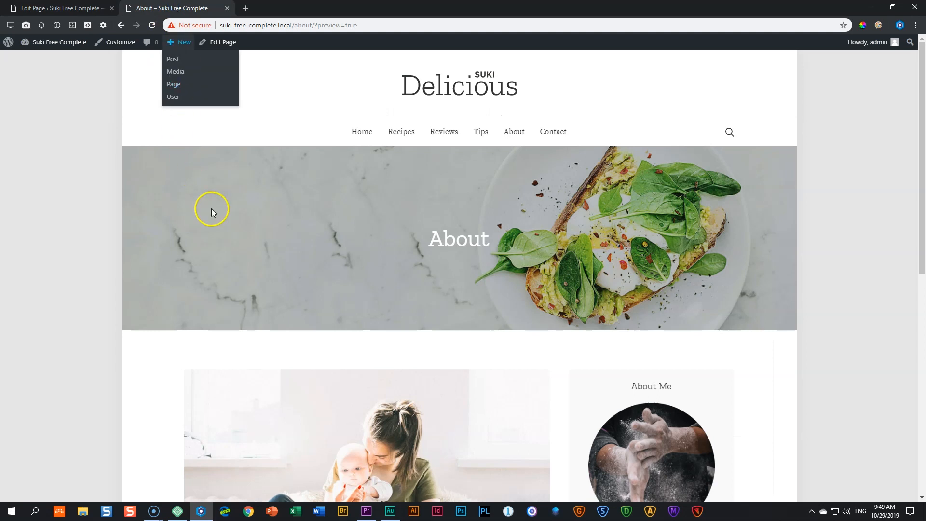
scroll(212, 209, "down", 6)
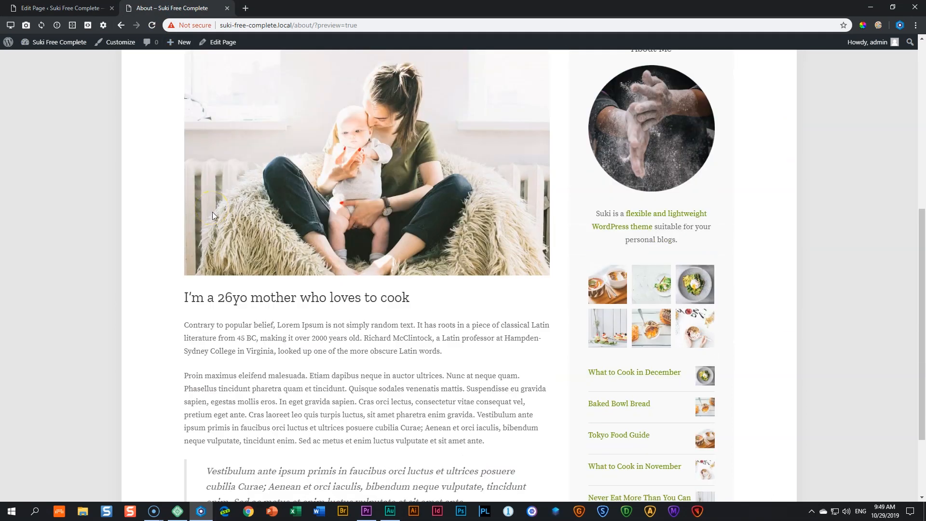
scroll(213, 212, "down", 3)
scroll(213, 212, "up", 10)
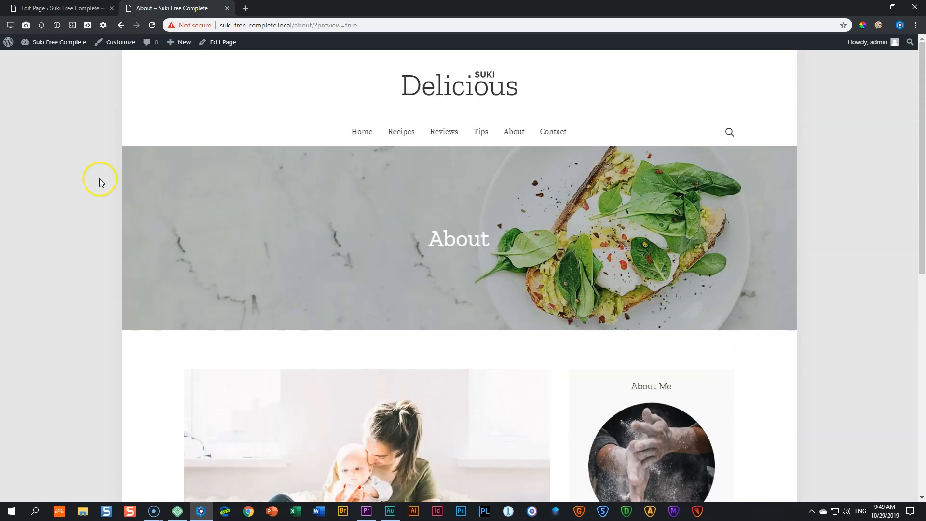
Set the media library photo of the cinnamon-topped bowl beside bread as the About page's featured image, update and preview it.
left_click(60, 8)
left_click(89, 7)
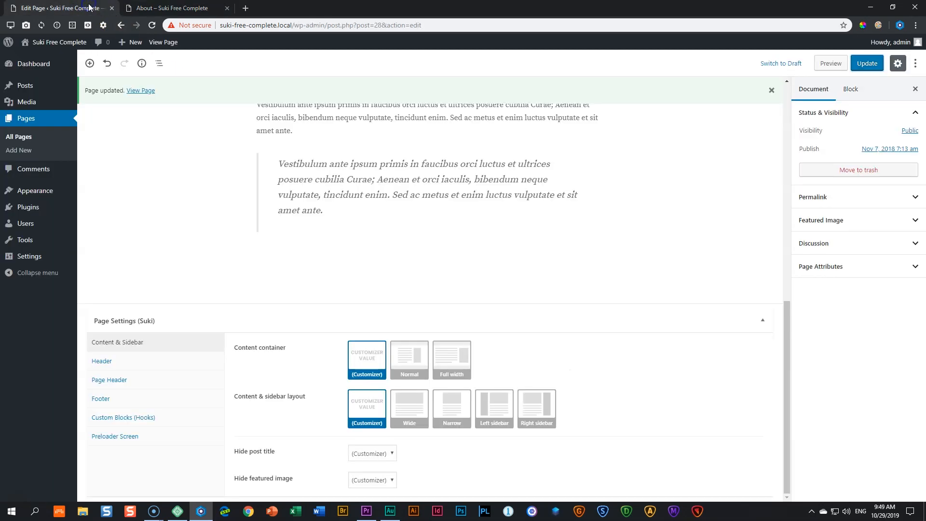
left_click(811, 222)
left_click(850, 245)
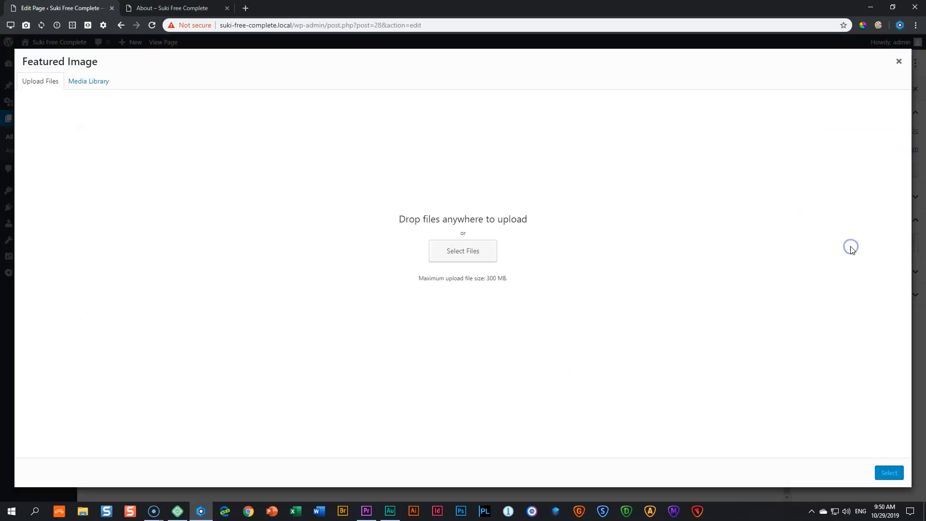
left_click(92, 81)
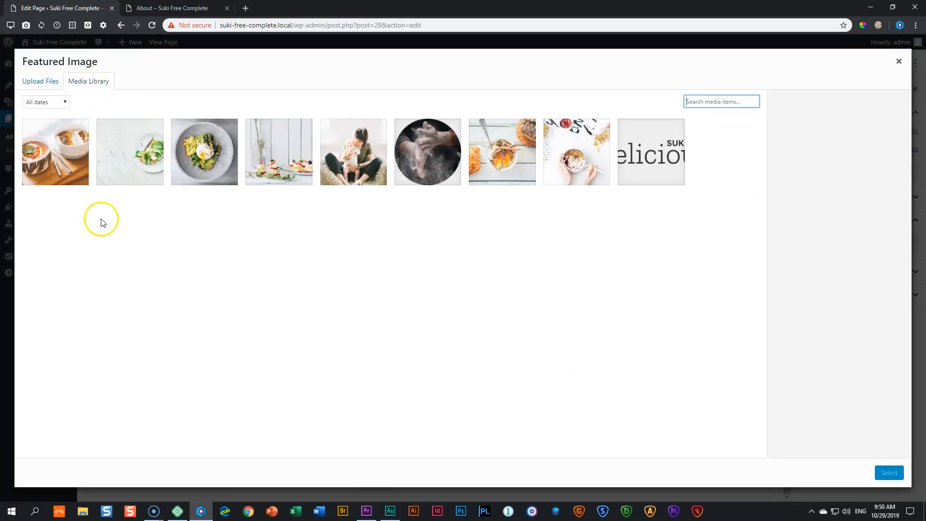
left_click(480, 162)
left_click(886, 477)
left_click(864, 63)
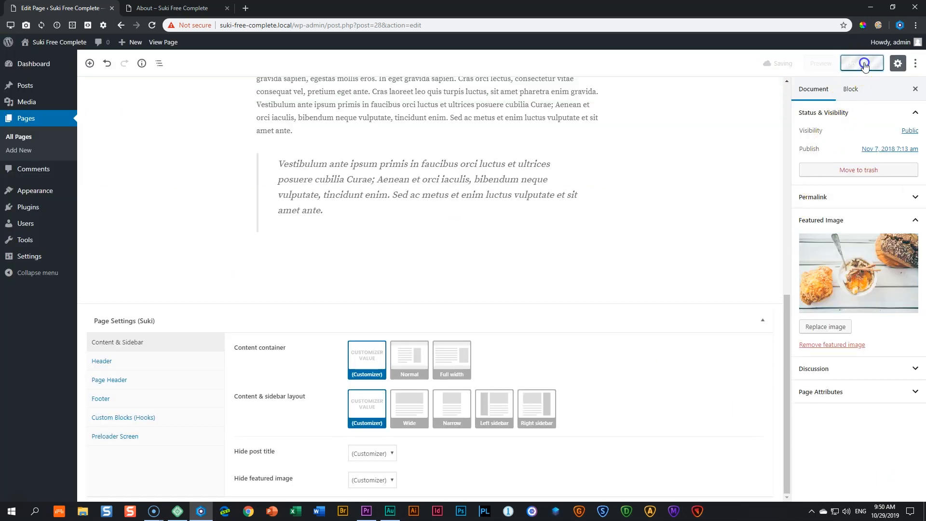
left_click(185, 8)
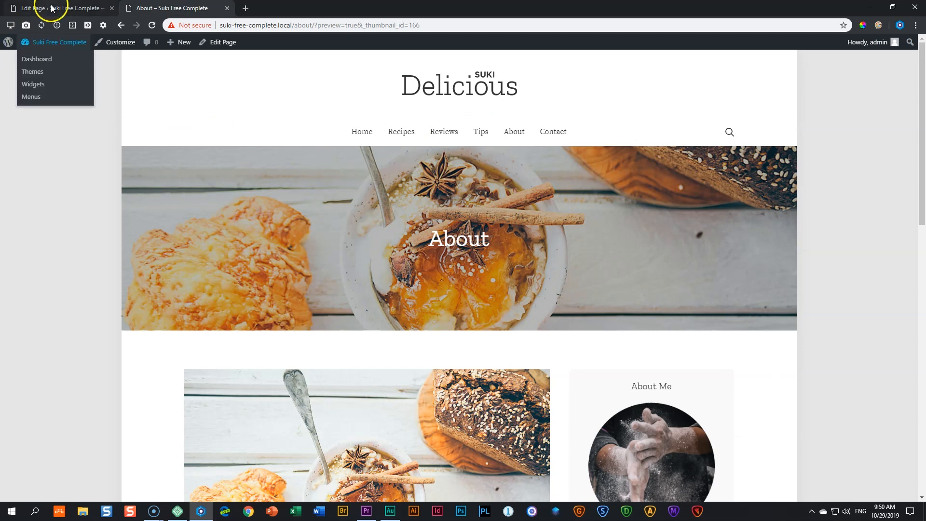
Remove the About page's featured image, update the page and check the preview.
left_click(35, 8)
left_click(835, 346)
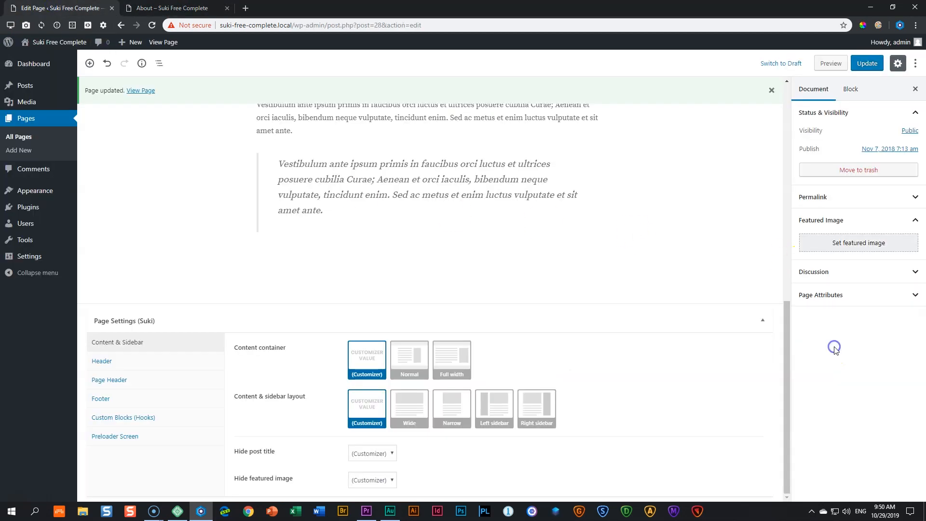
left_click(868, 64)
left_click(172, 9)
Compare the title and top content of the About page in the editor with its preview.
mouse_move(54, 42)
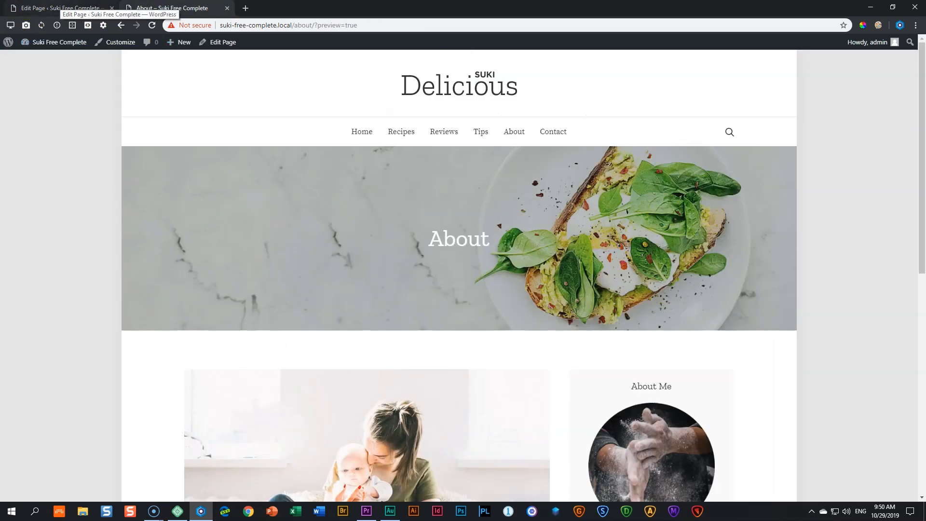
left_click(61, 8)
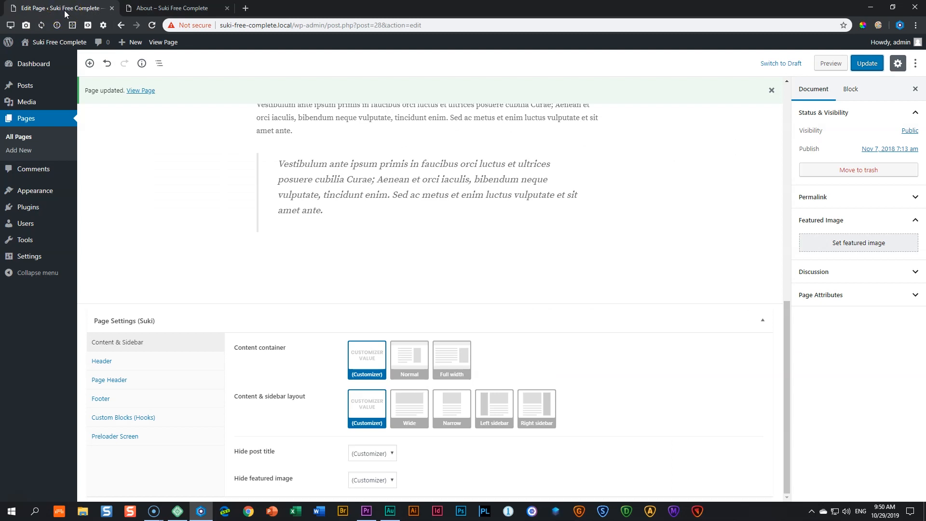
mouse_move(325, 262)
scroll(325, 261, "up", 15)
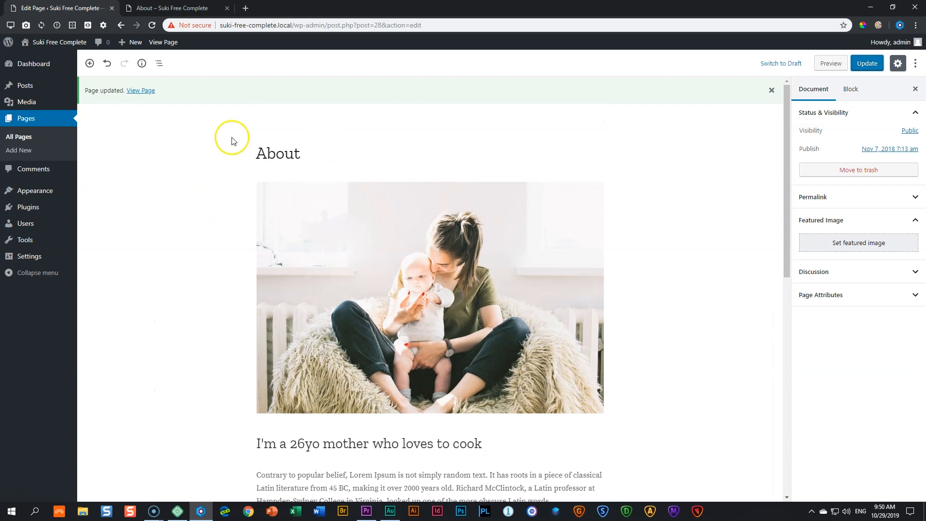
scroll(325, 184, "down", 15)
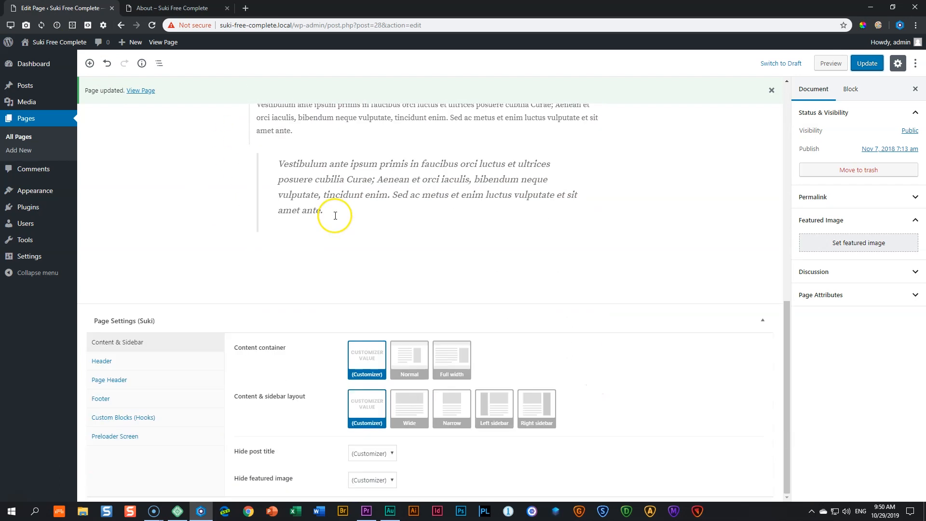
left_click(191, 8)
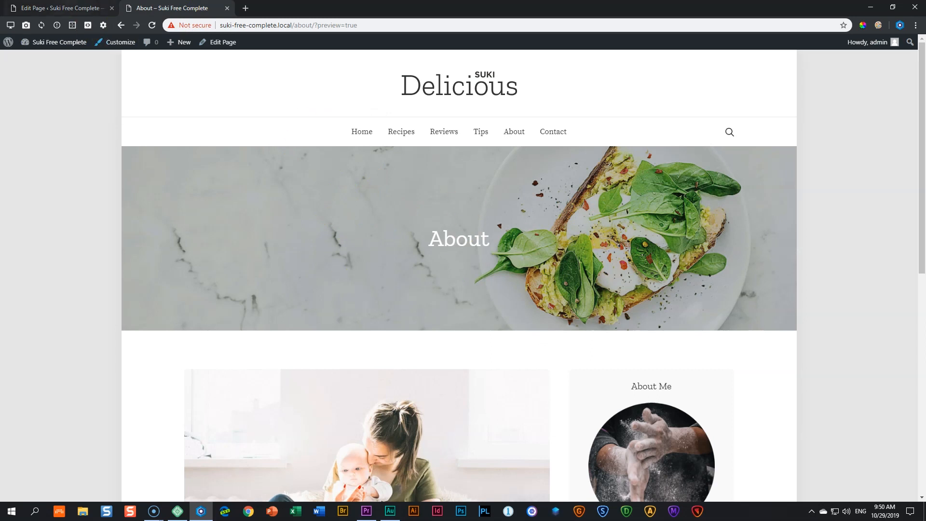
Disable the Page header in the About page's Page Settings (Suki), update the page and inspect the title in the preview.
left_click(68, 8)
left_click(110, 380)
left_click(387, 402)
left_click(370, 422)
left_click(875, 64)
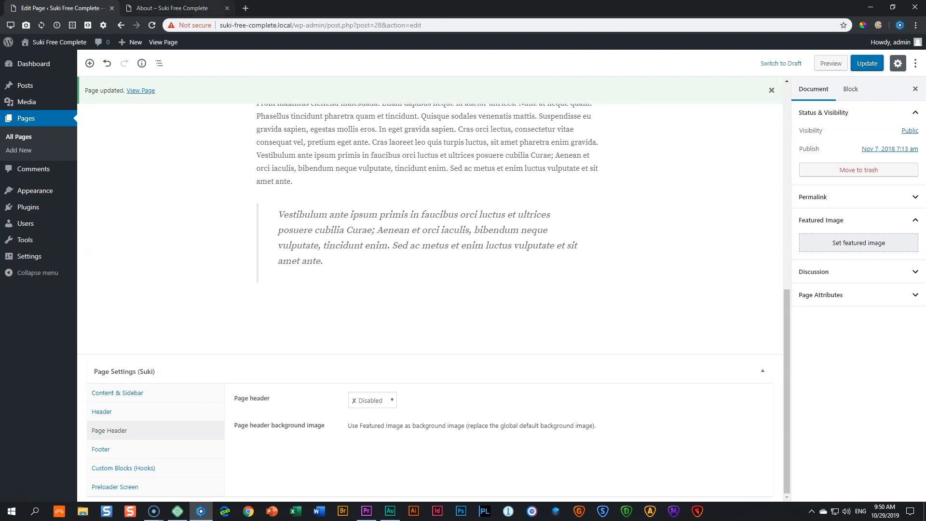
left_click(184, 8)
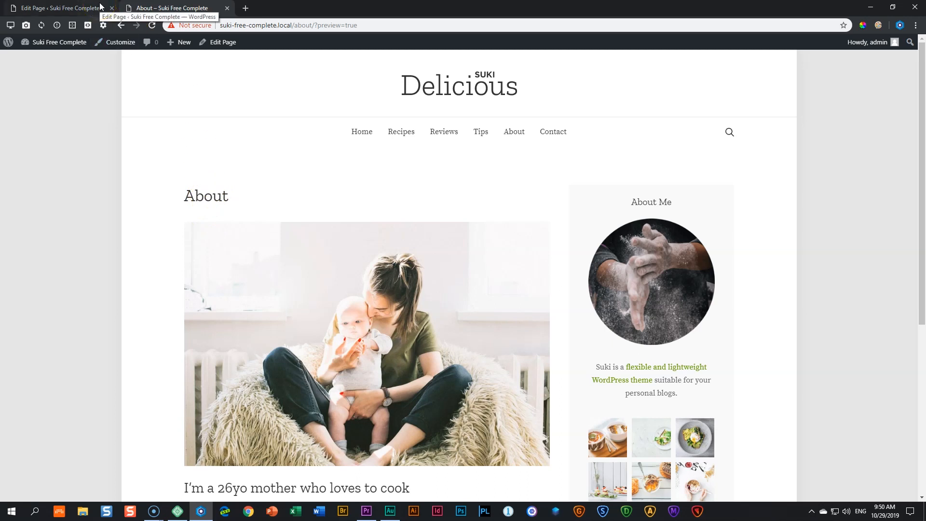
left_click(73, 8)
left_click(160, 8)
mouse_move(179, 42)
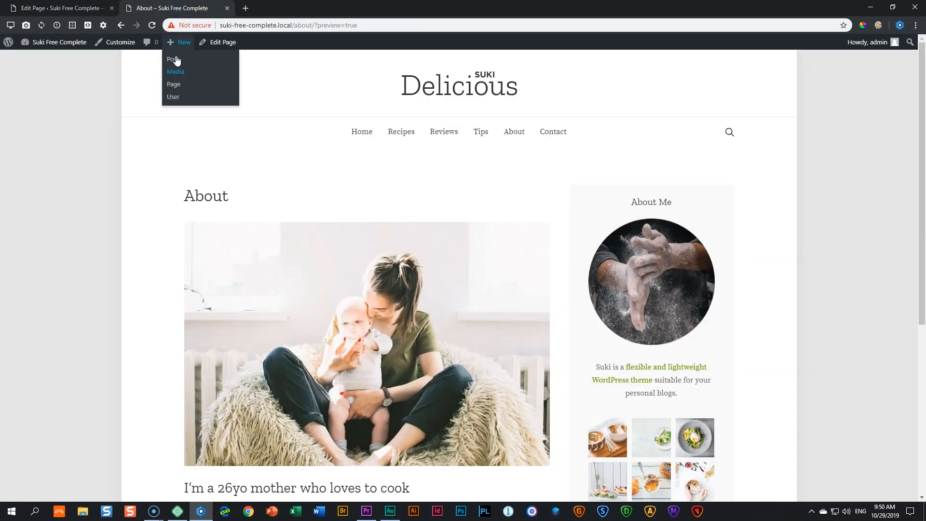
Set Hide post title to Yes in the About page's Content & Sidebar settings, update the page and check the preview.
left_click(62, 7)
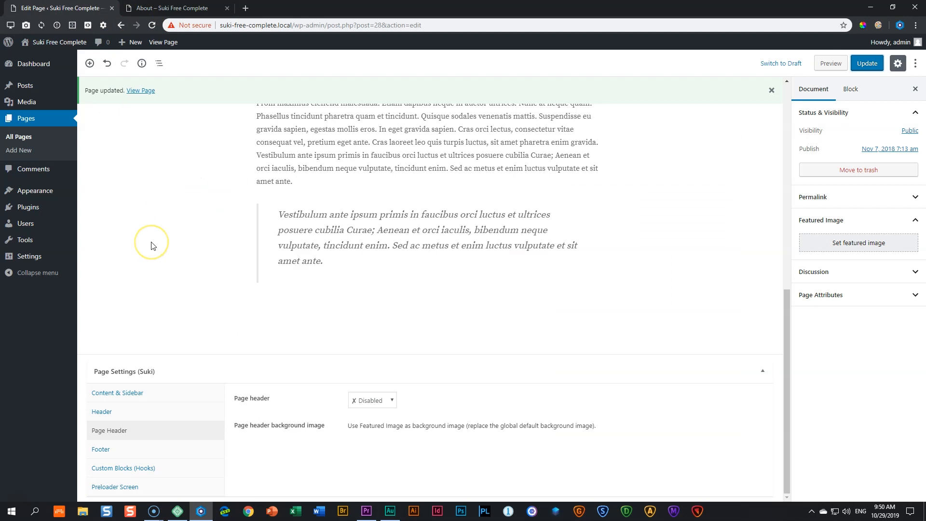
left_click(136, 393)
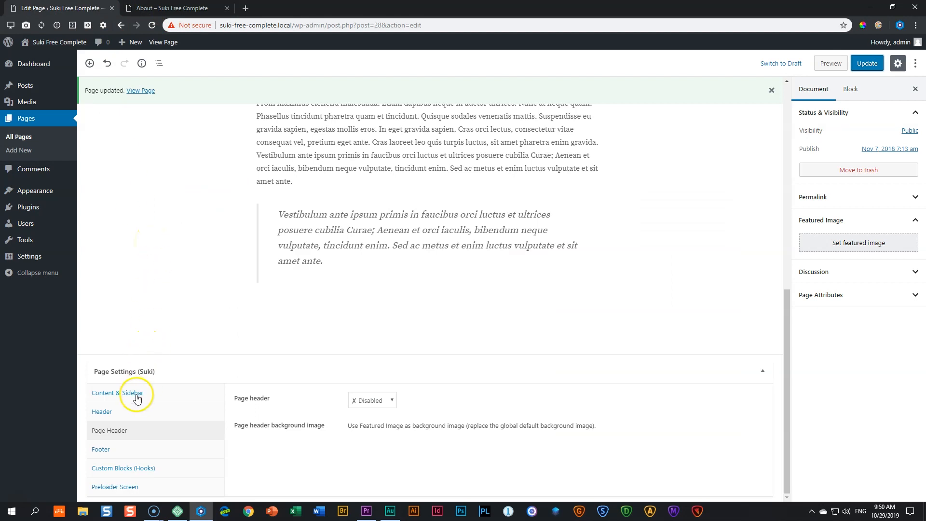
left_click(369, 454)
left_click(365, 483)
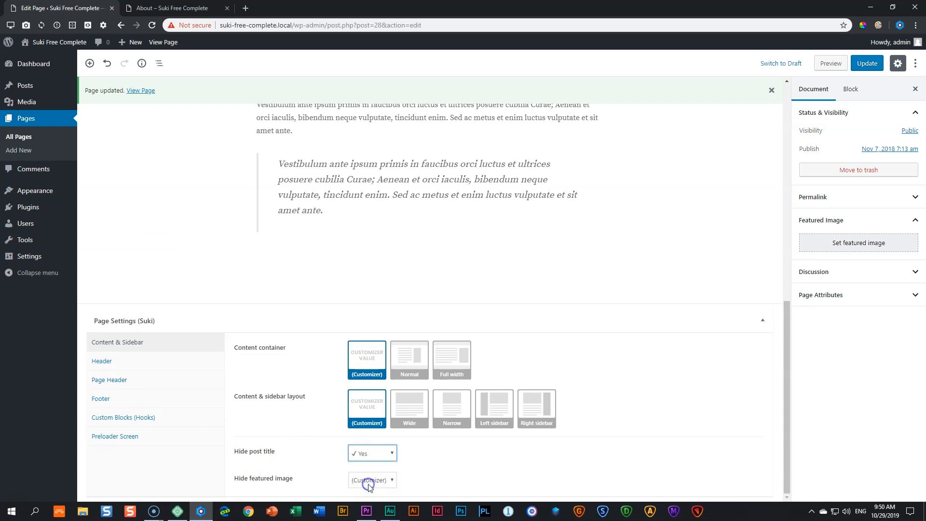
left_click(867, 65)
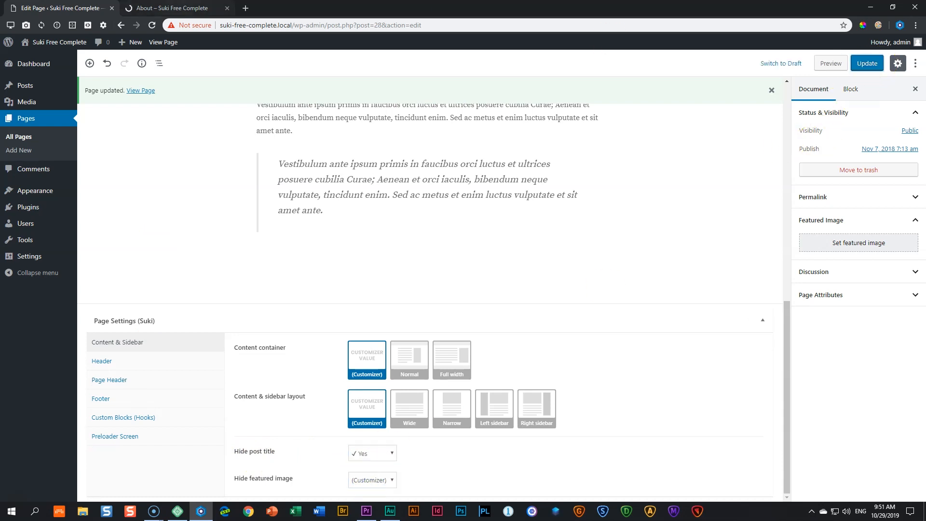
left_click(174, 8)
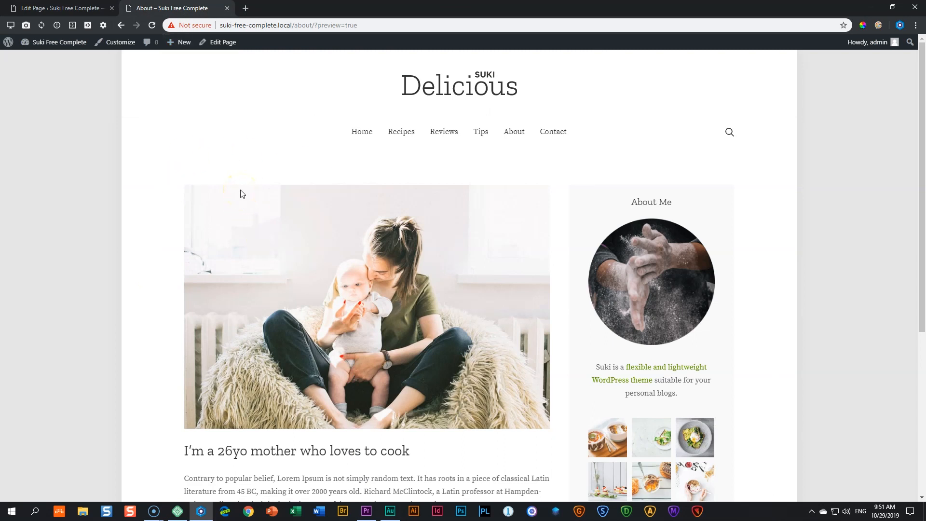
Return the About page's Hide post title setting to (Customizer), update the page and check the preview.
left_click(70, 8)
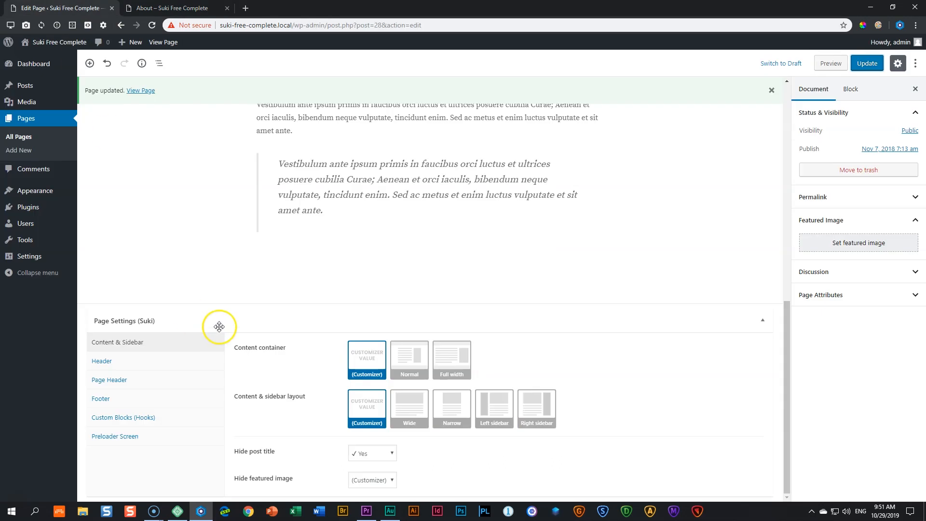
left_click(386, 455)
left_click(385, 467)
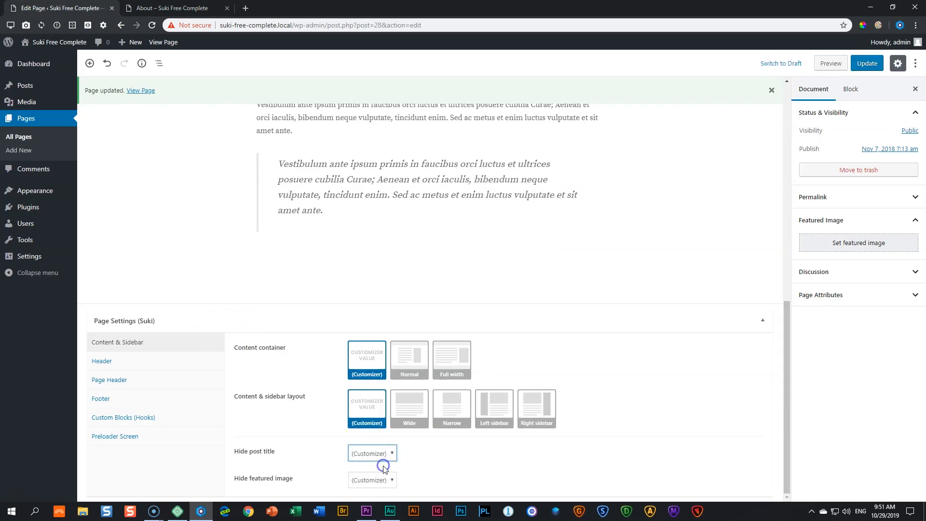
left_click(864, 63)
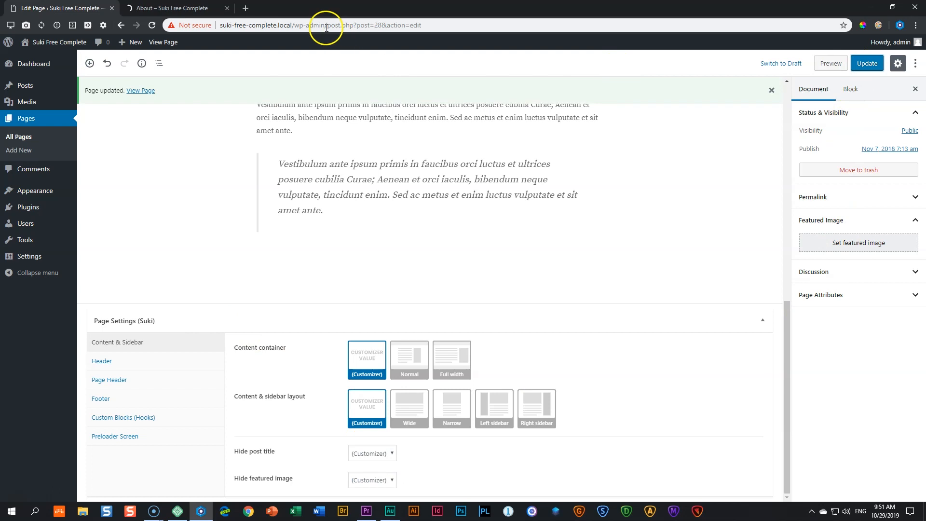
left_click(166, 9)
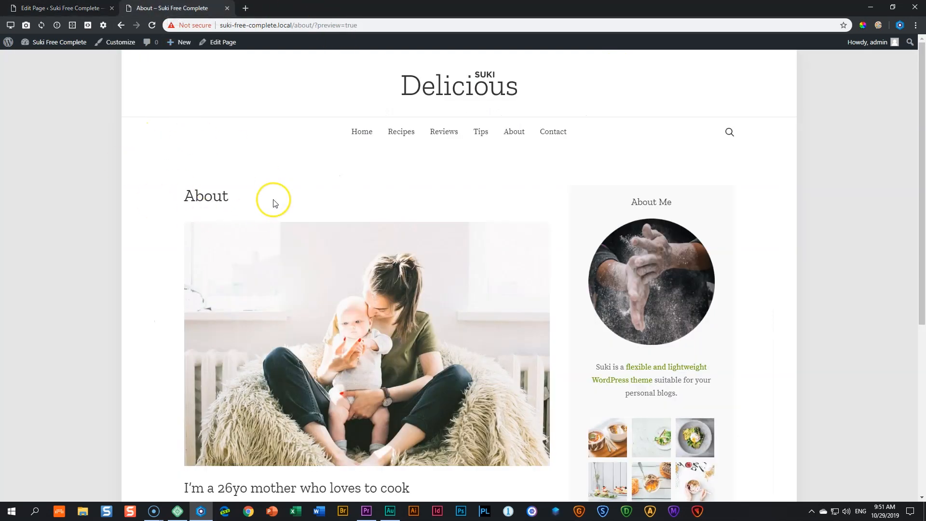
Set the About page's Page header setting to (Customizer), update the page and inspect the header in the preview.
left_click(44, 8)
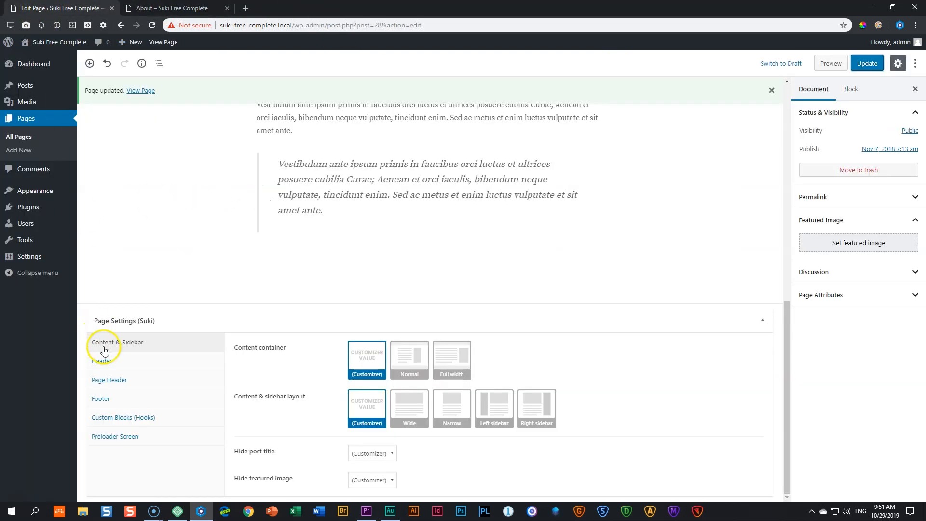
left_click(115, 380)
left_click(388, 403)
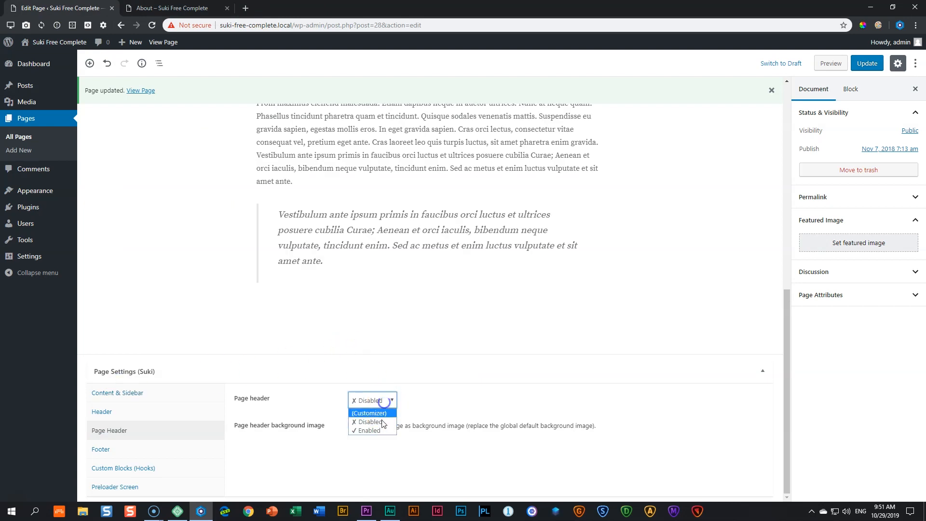
left_click(374, 411)
left_click(867, 64)
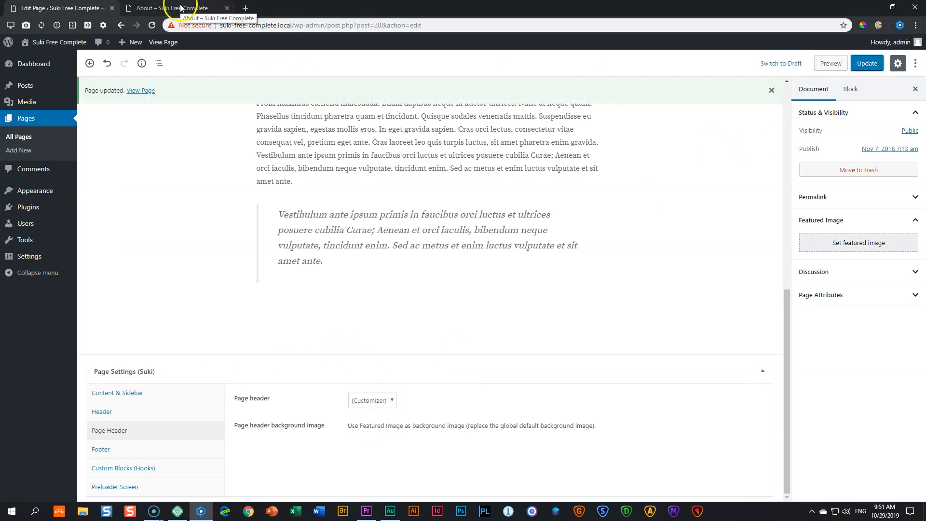
left_click(181, 8)
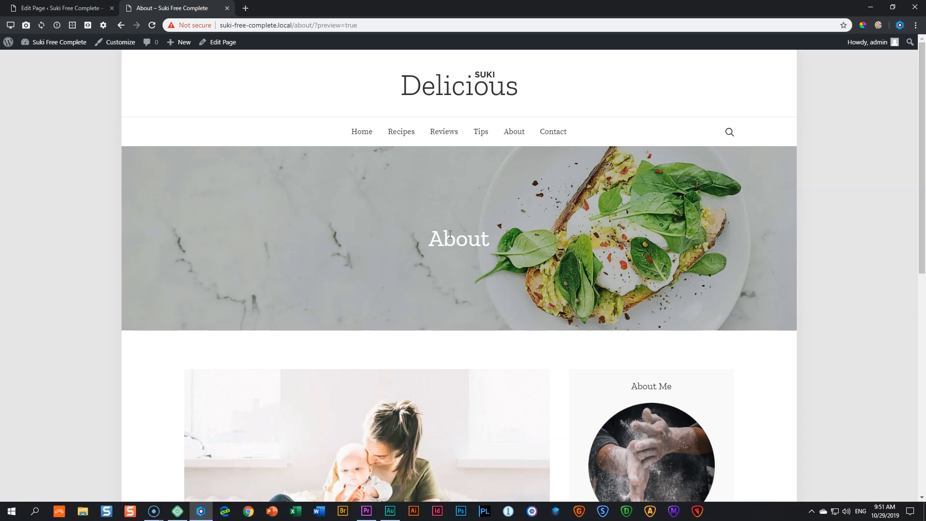
Review the Footer, Custom Blocks (Hooks) and Preloader Screen options in the About page's Page Settings (Suki) and update the page.
left_click(60, 8)
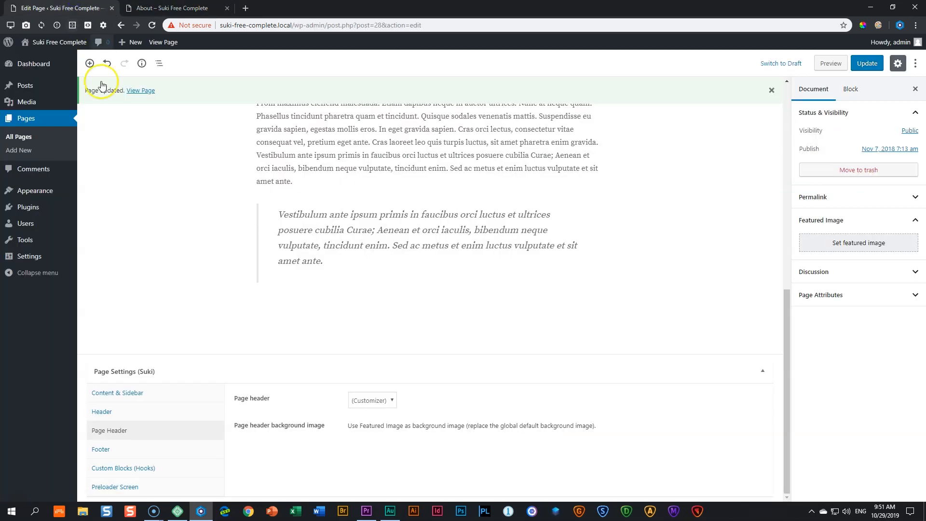
left_click(114, 448)
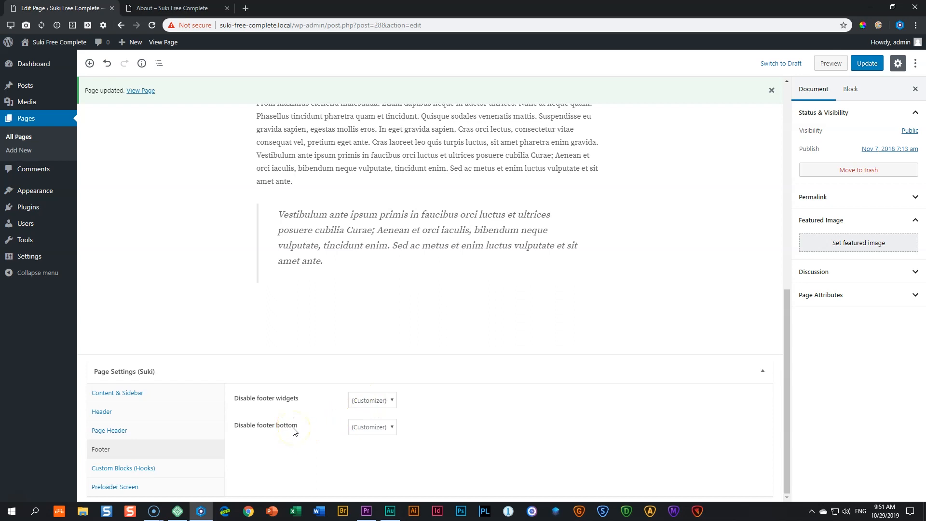
left_click(148, 469)
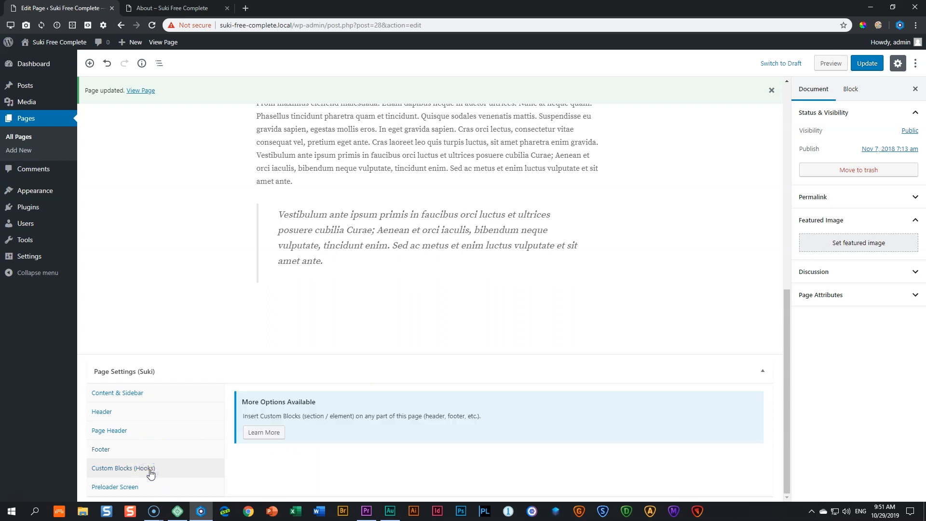
left_click(137, 487)
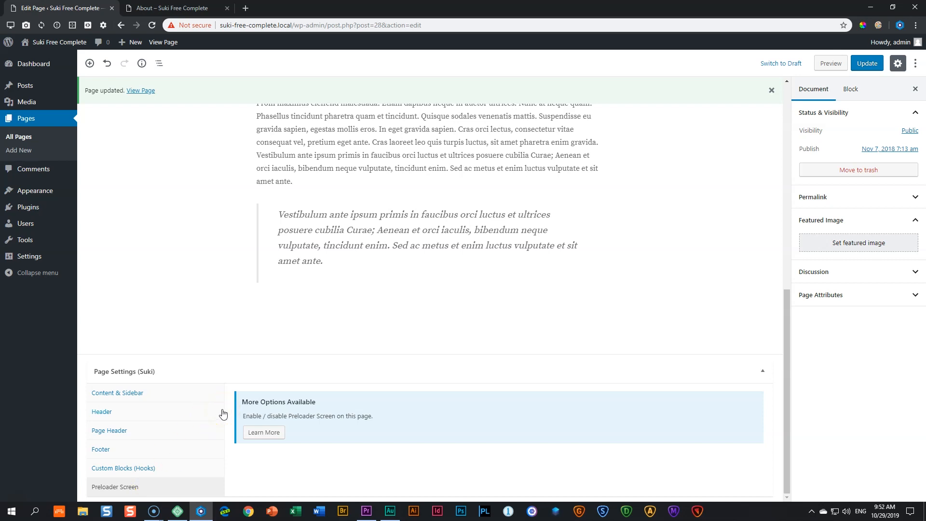
scroll(223, 413, "up", 10)
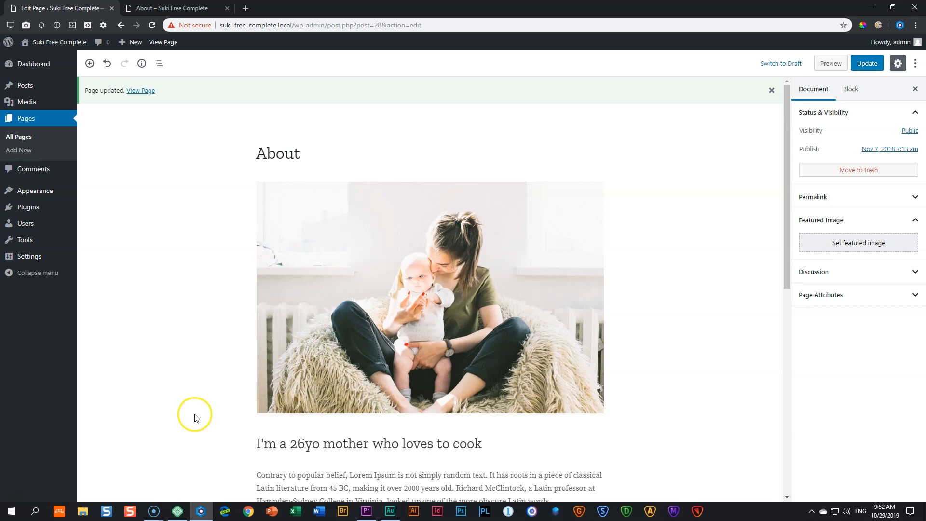
left_click(867, 63)
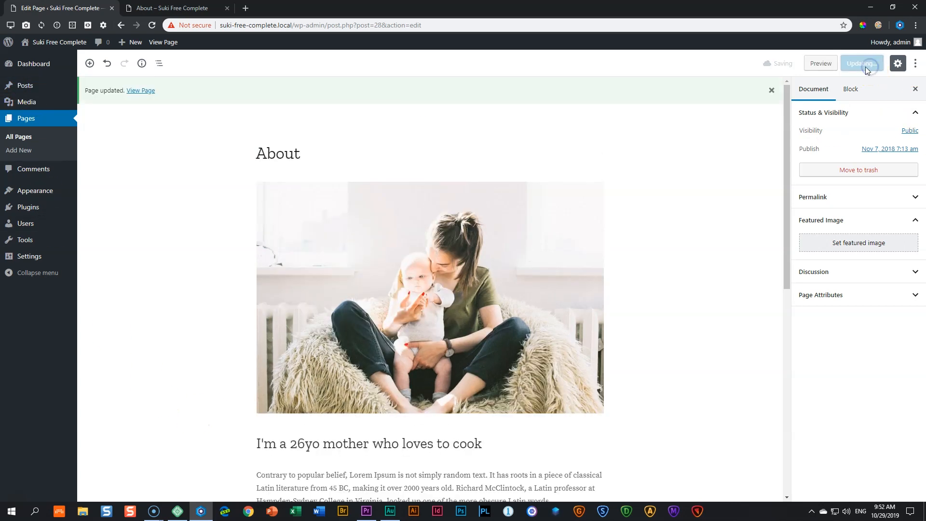
Close the About page preview and open the post "What to Cook in December" from the posts list for editing.
left_click(30, 89)
left_click(171, 9)
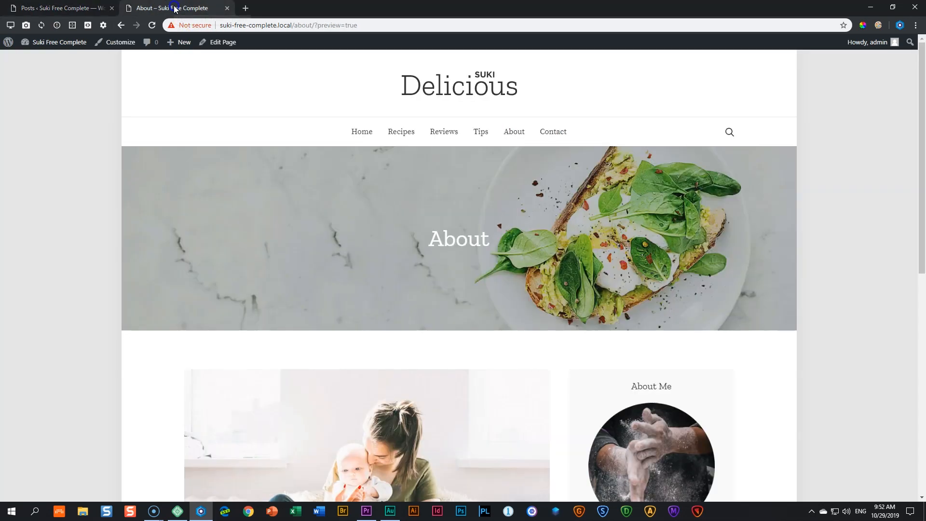
left_click(227, 8)
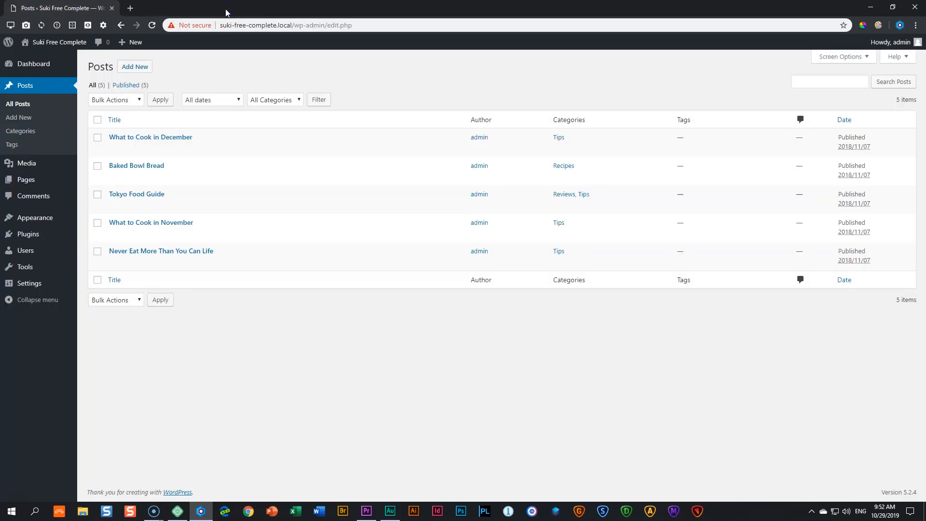
left_click(148, 139)
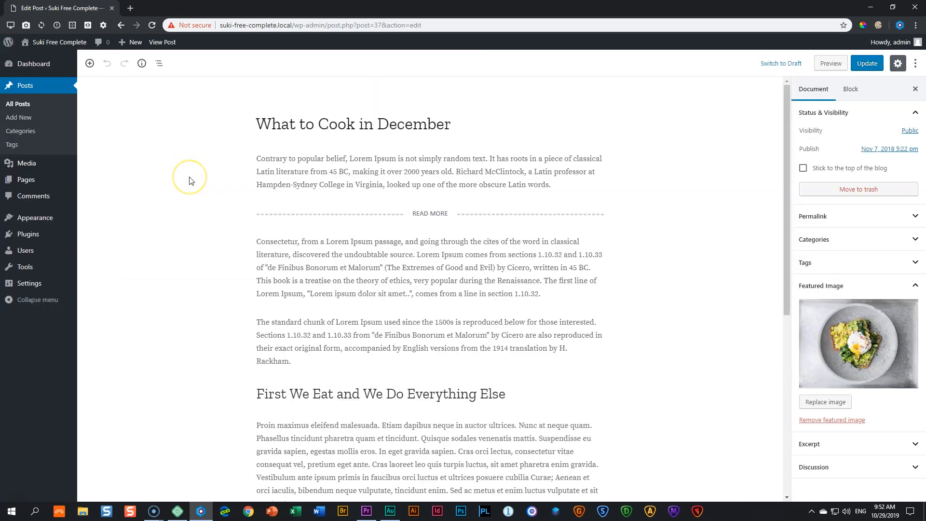
Examine every section of the post's Page Settings (Suki), from Content & Sidebar to Preloader Screen.
scroll(213, 224, "down", 7)
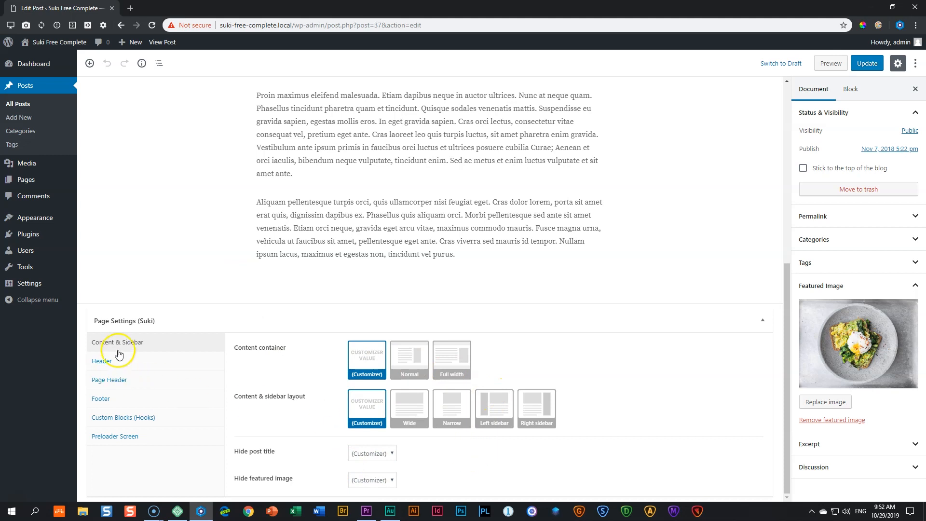
left_click(109, 363)
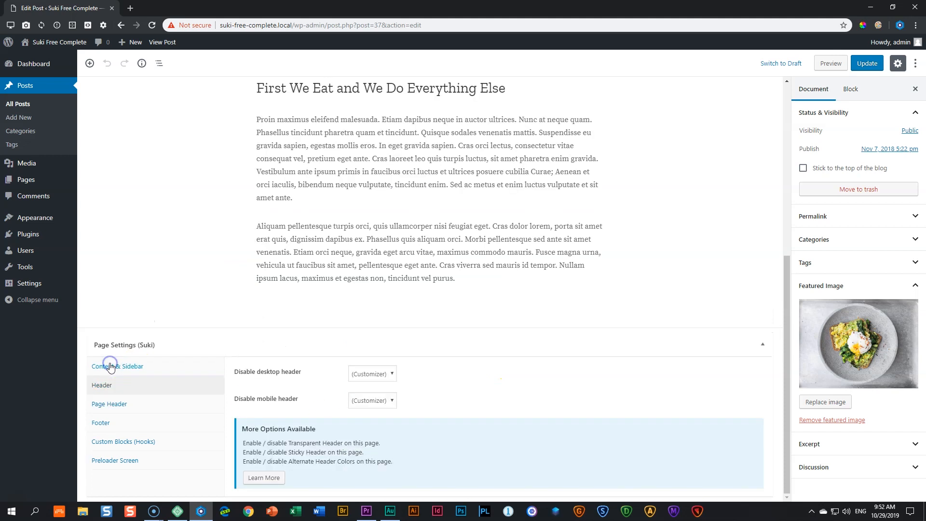
left_click(109, 406)
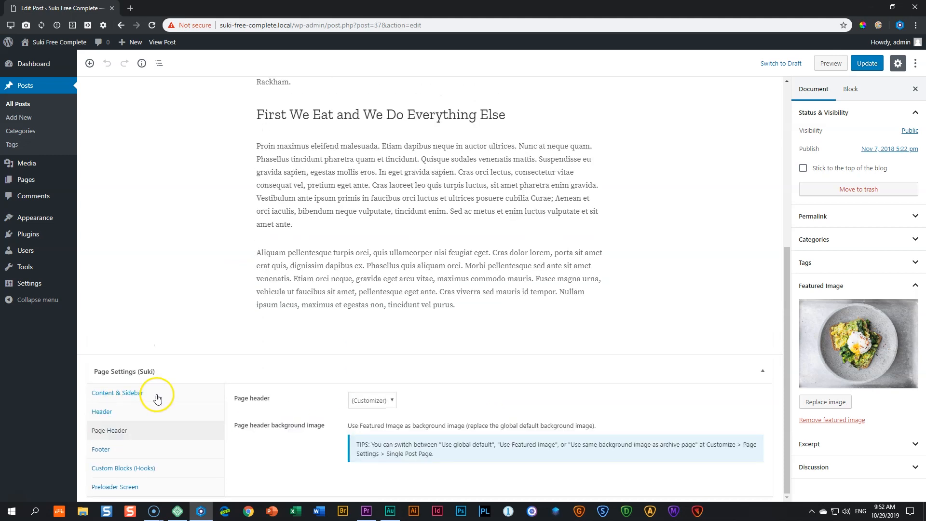
left_click(114, 454)
left_click(128, 468)
left_click(126, 488)
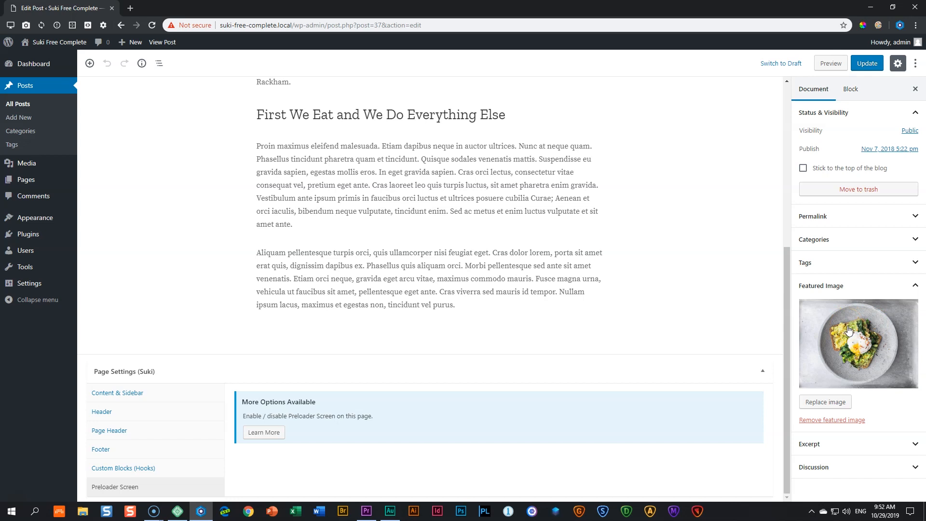
Check the Excerpt option of the "What to Cook in December" post and update the post.
left_click(822, 443)
scroll(854, 405, "down", 1)
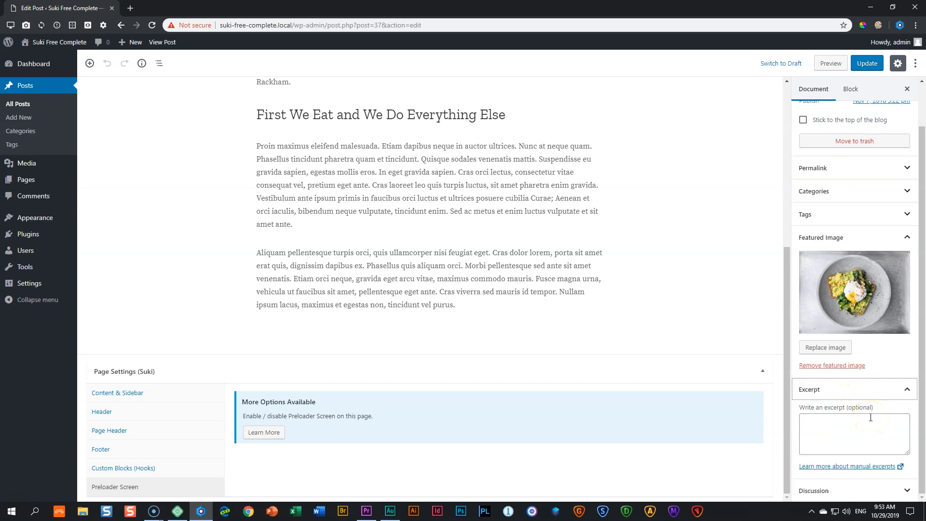
left_click(896, 391)
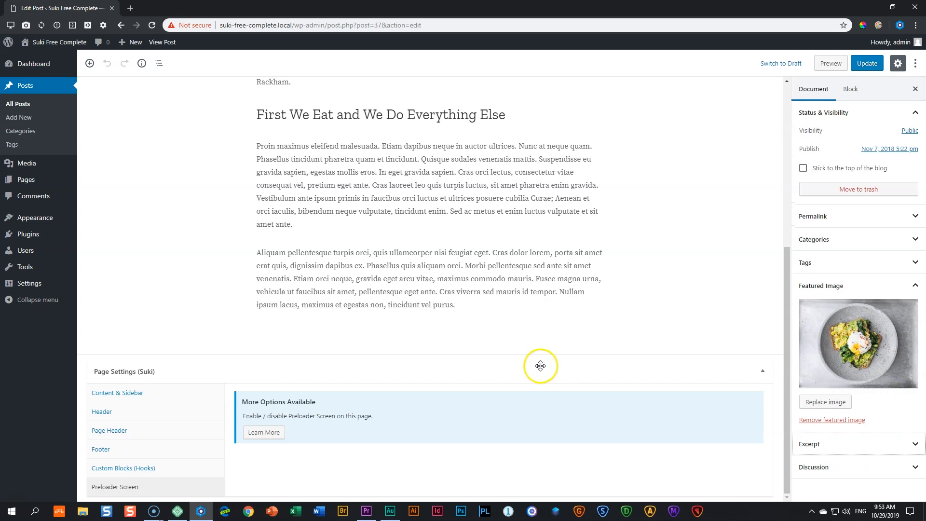
scroll(539, 366, "up", 6)
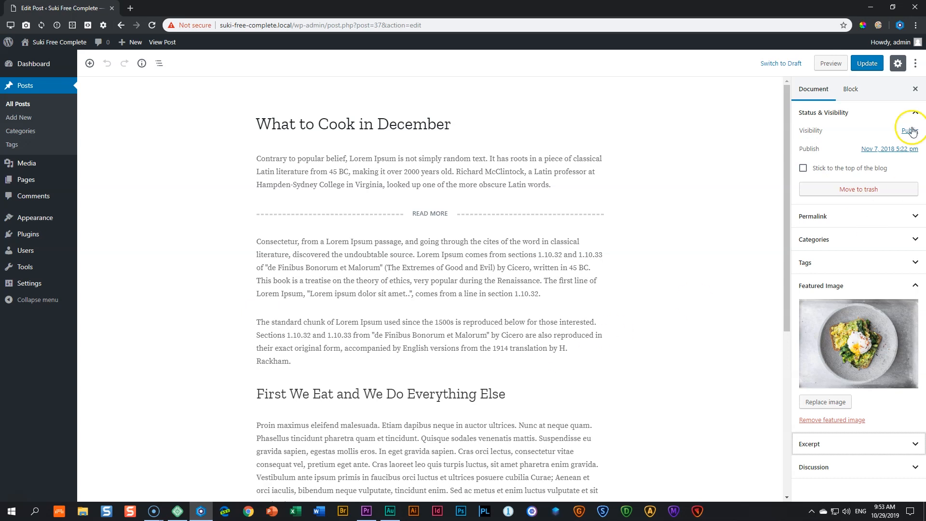
left_click(866, 63)
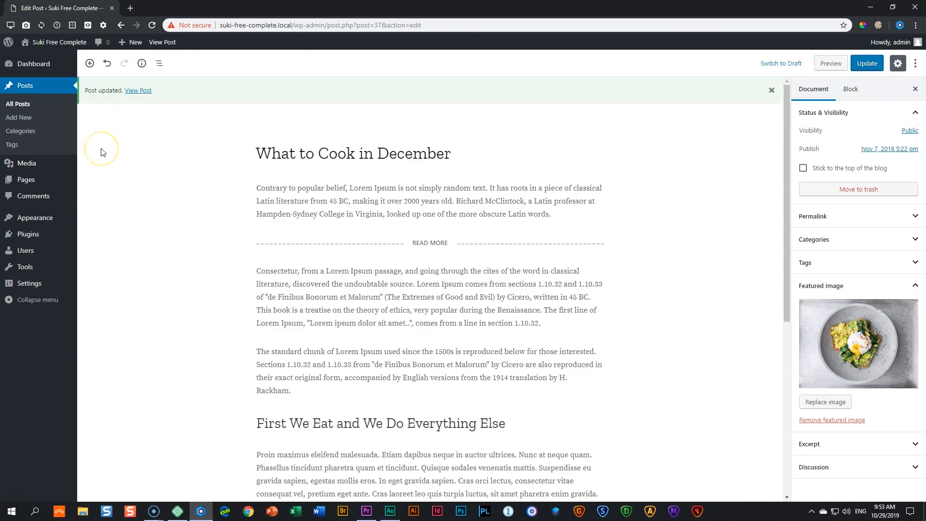
View the Suki theme's Modules Manager and open the theme Customizer.
mouse_move(45, 225)
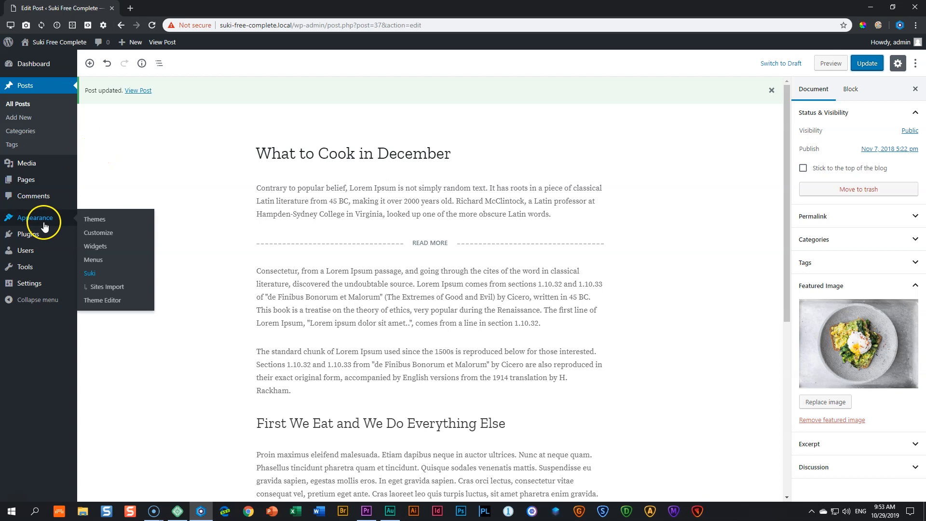
left_click(89, 275)
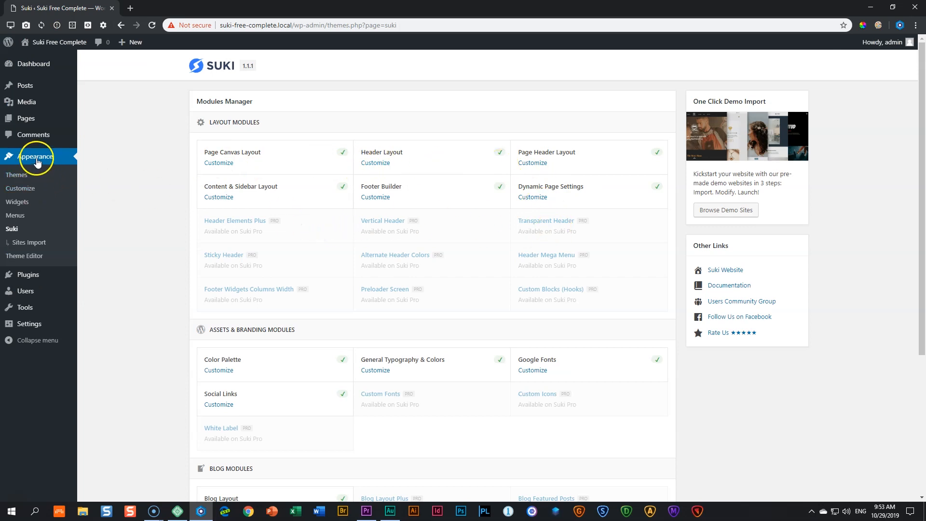
left_click(25, 190)
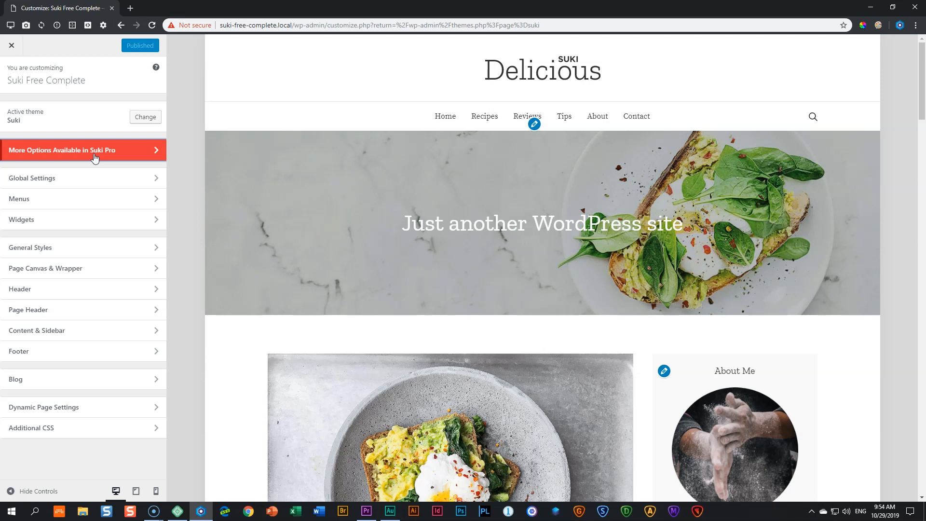
View the installed themes available from the Customizer and return to its main options.
left_click(146, 118)
left_click(146, 118)
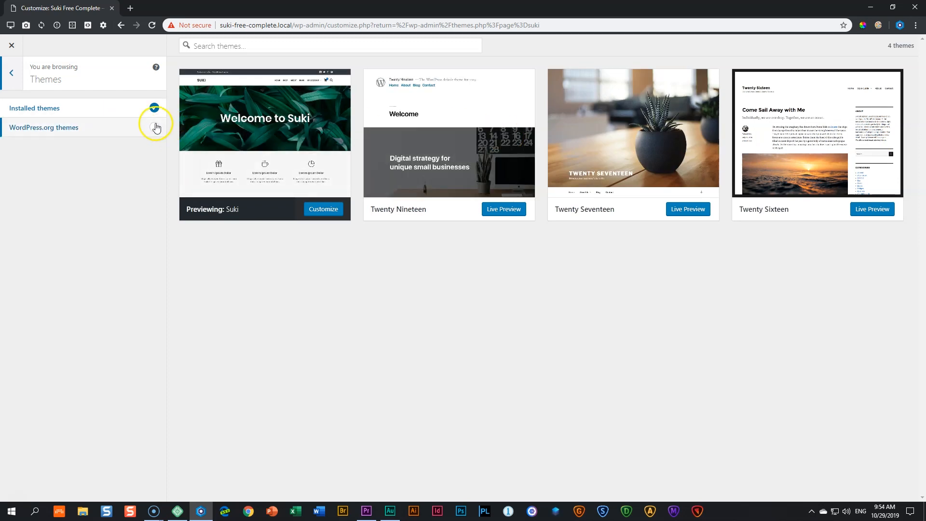
left_click(12, 73)
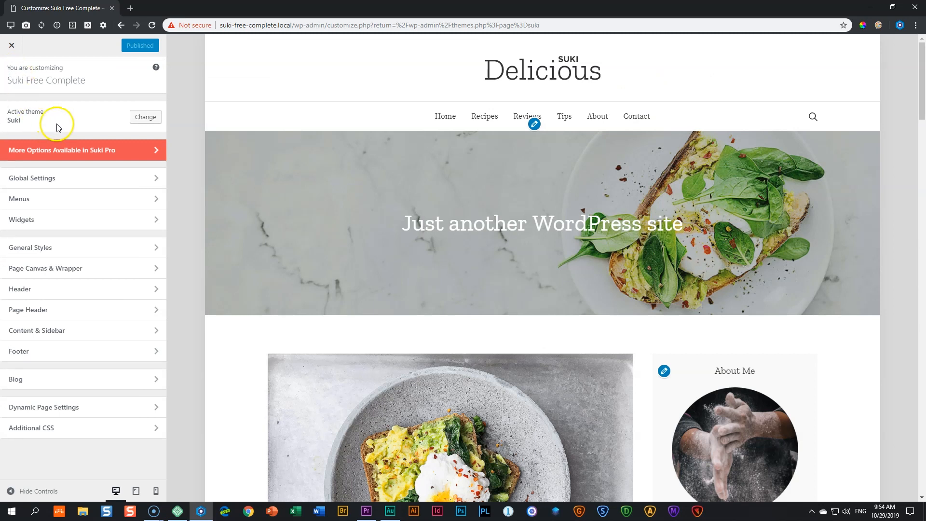
Review the site title, tagline and site icon options in the Site Identity section of Global Settings.
left_click(68, 178)
left_click(35, 111)
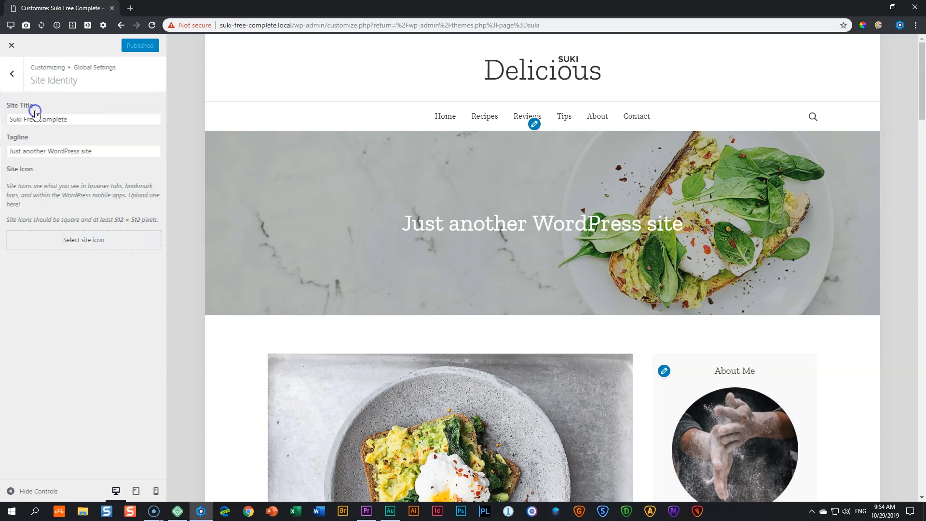
left_click(49, 119)
left_click(42, 141)
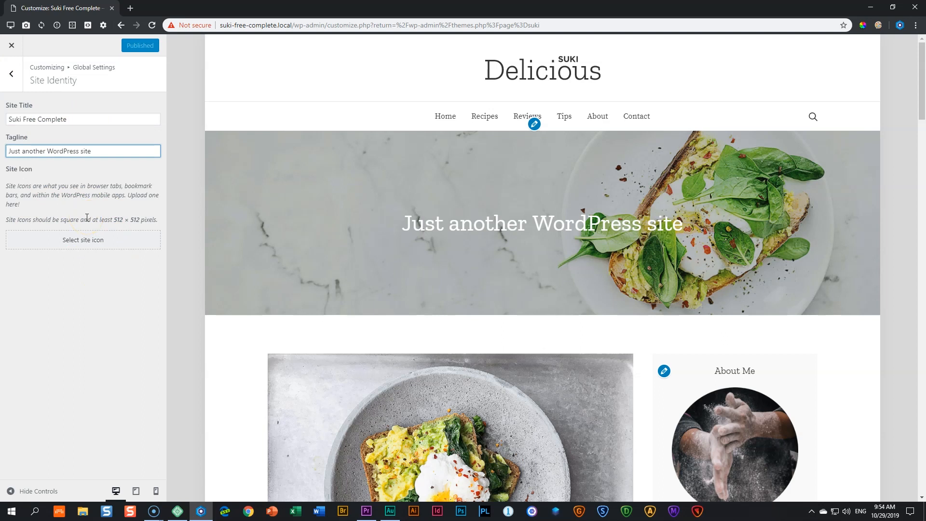
left_click(18, 85)
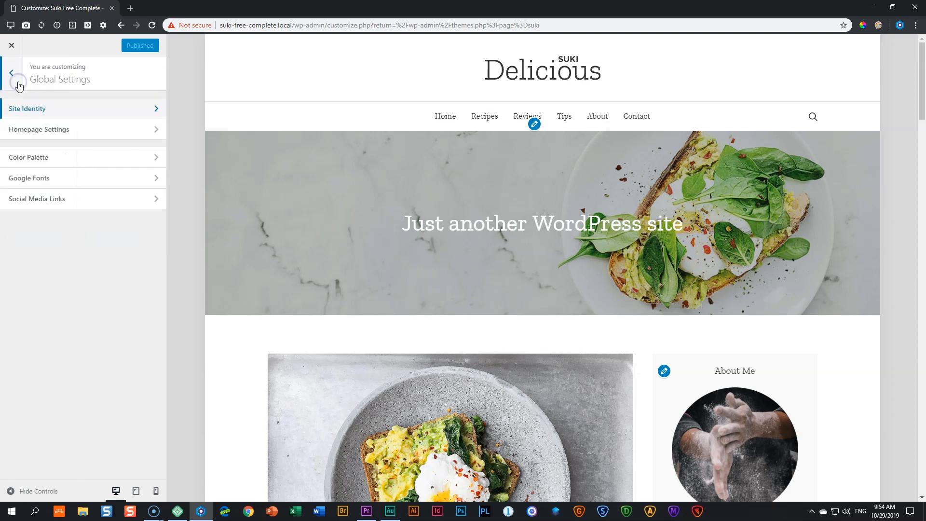
Review the Homepage Settings and then the Color Palette options in Global Settings.
left_click(36, 134)
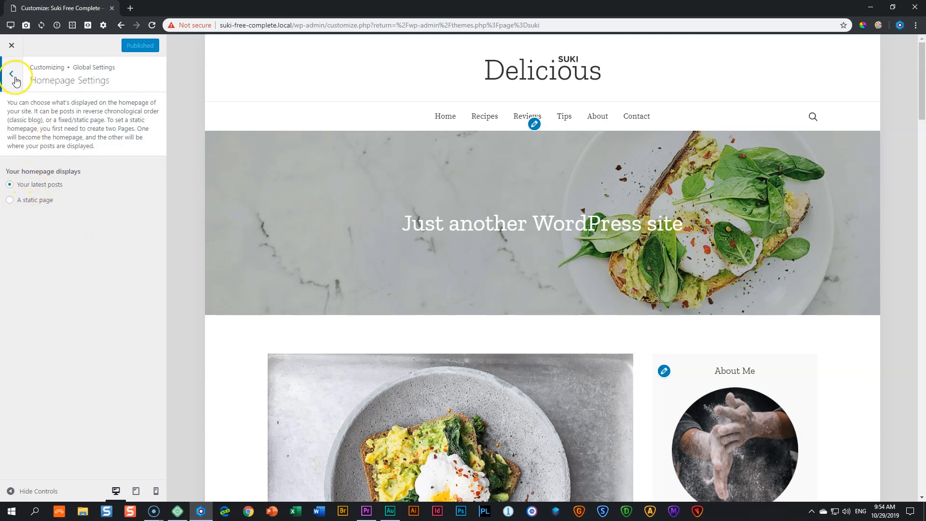
left_click(12, 77)
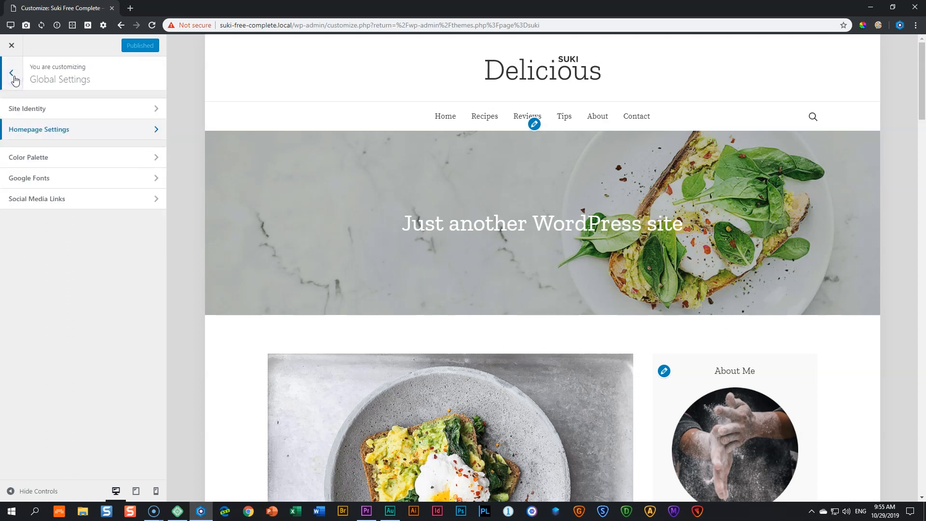
left_click(32, 158)
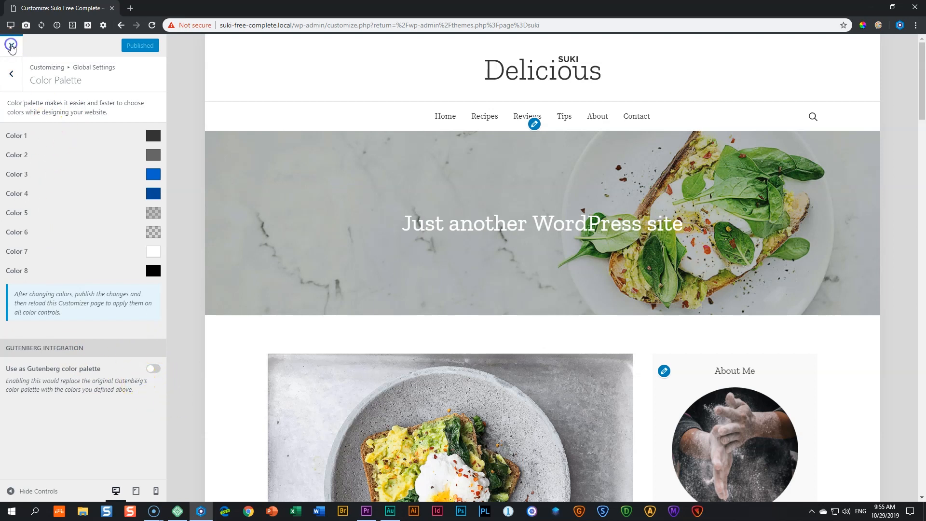
Leave the Customizer, open the "What to Cook in December" post for editing and view its first paragraph's Color Settings.
left_click(12, 45)
left_click(25, 87)
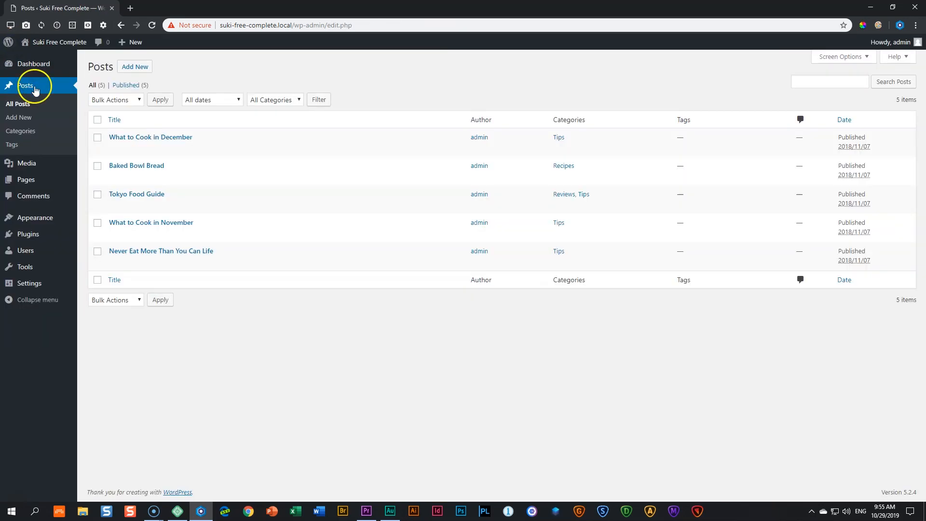
mouse_move(53, 69)
left_click(135, 138)
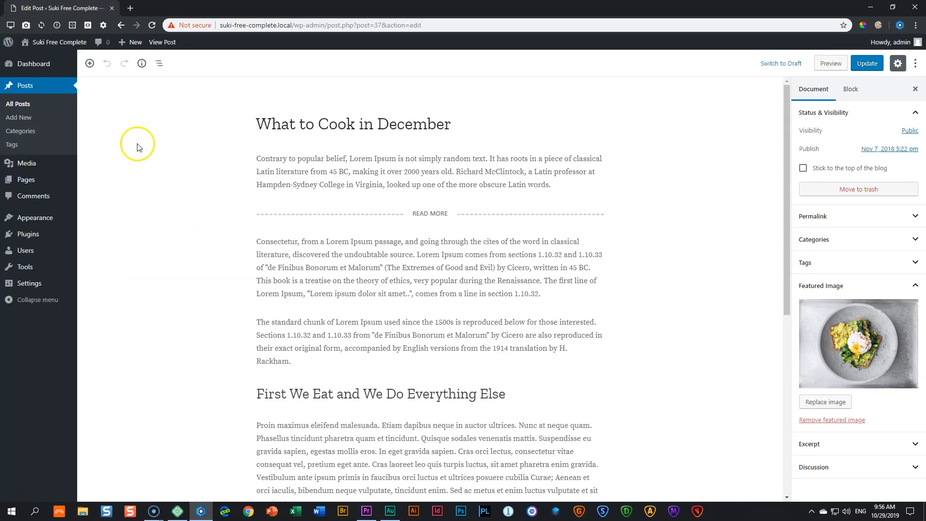
left_click(391, 171)
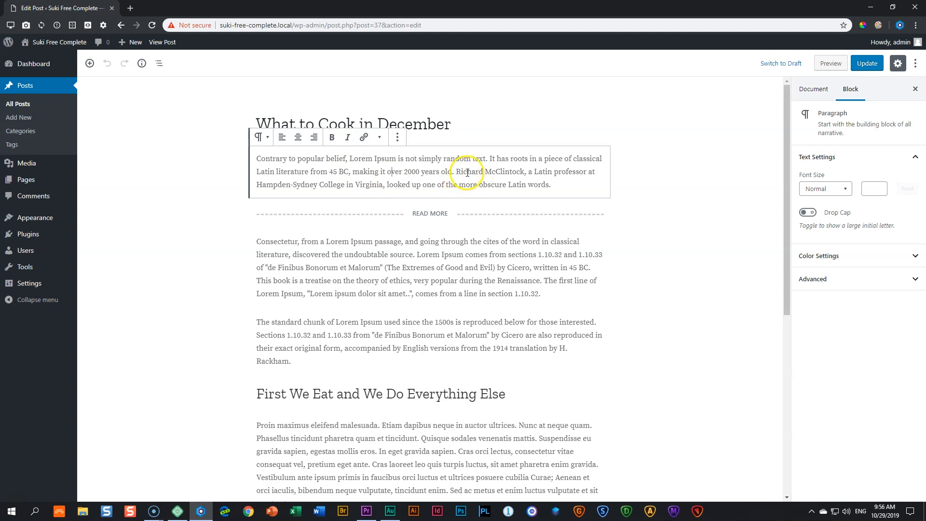
left_click(817, 261)
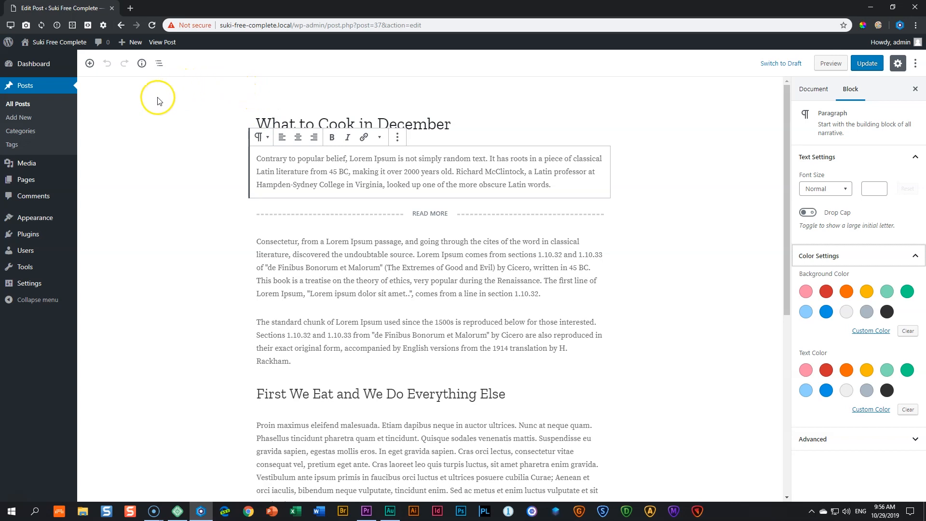
Open the Customizer in a new browser tab, enable "Use as Gutenberg color palette" for the global Color Palette and publish the change.
mouse_move(26, 219)
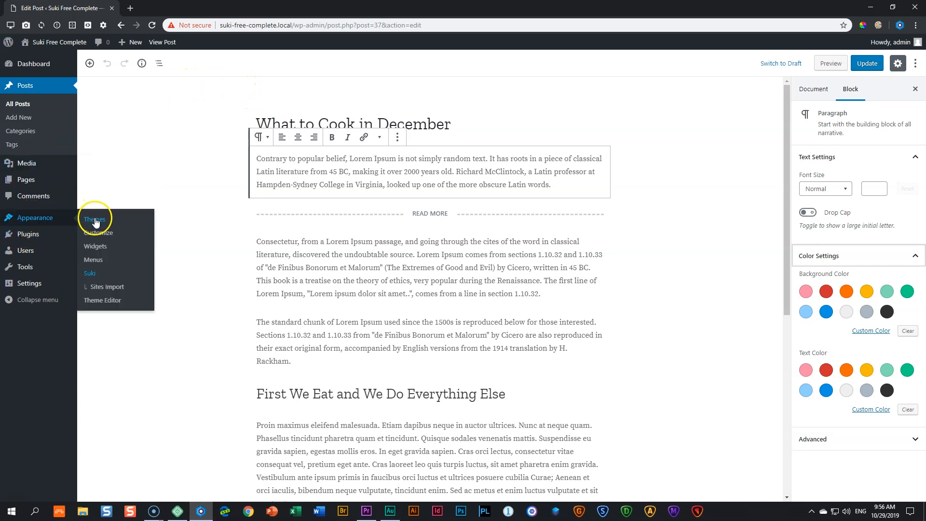
middle_click(94, 236)
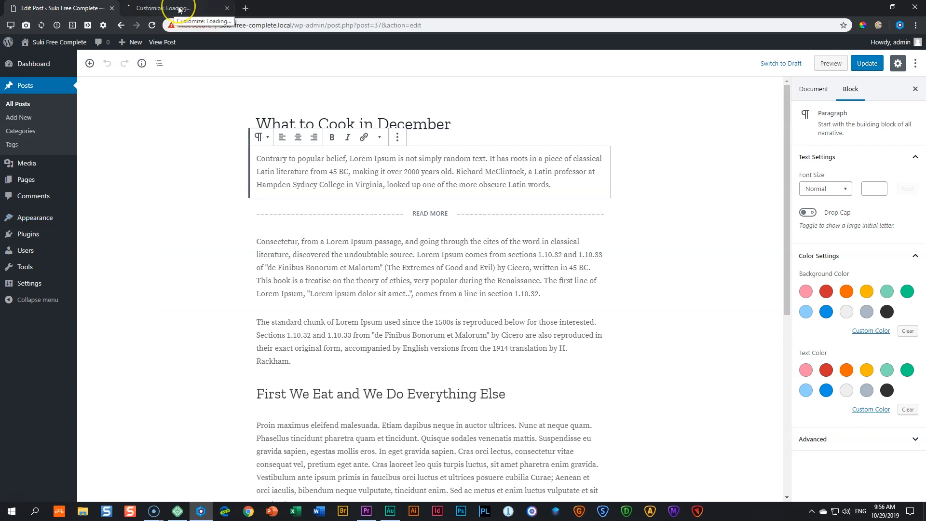
left_click(179, 9)
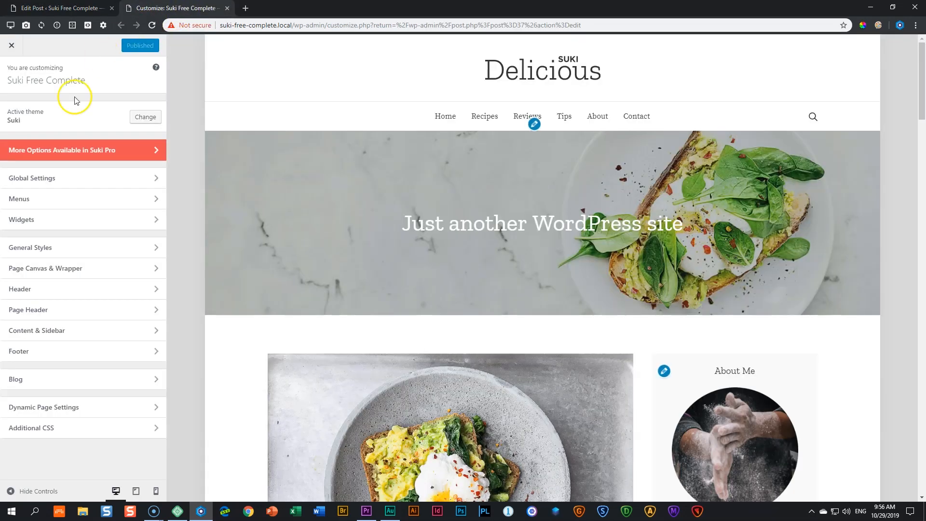
left_click(56, 182)
left_click(61, 157)
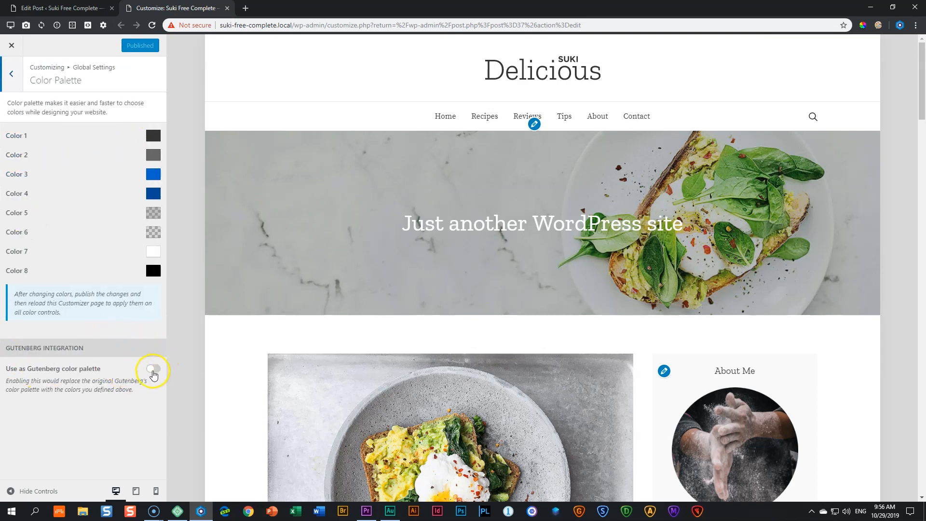
left_click(153, 369)
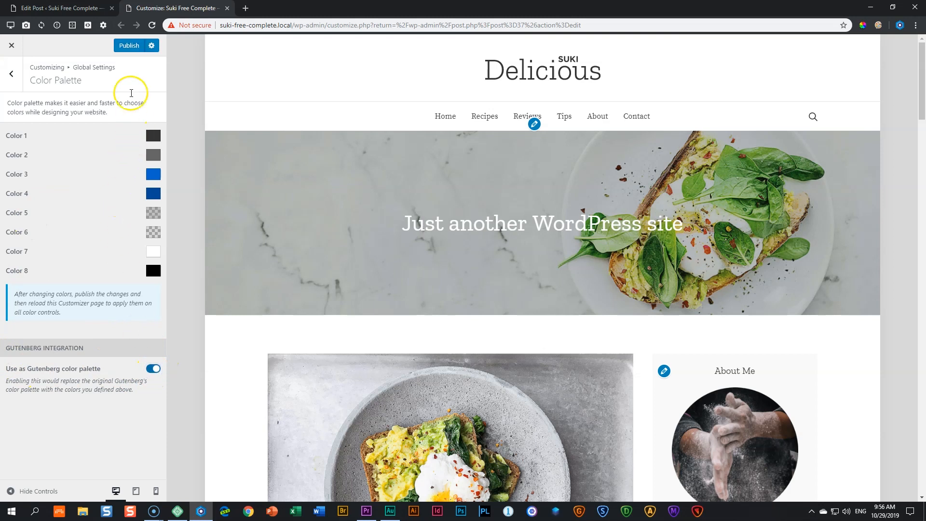
left_click(129, 49)
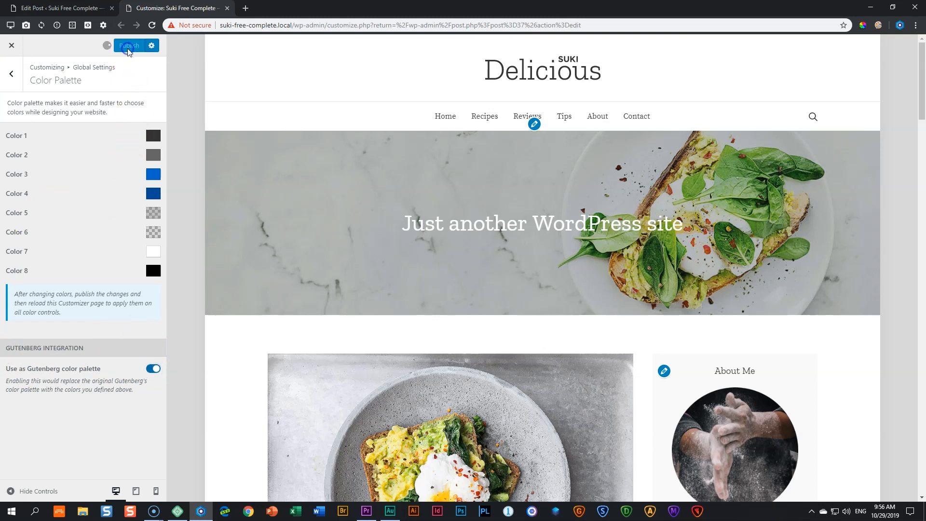
Return to the post editor and check the first paragraph's background and text color choices.
left_click(87, 12)
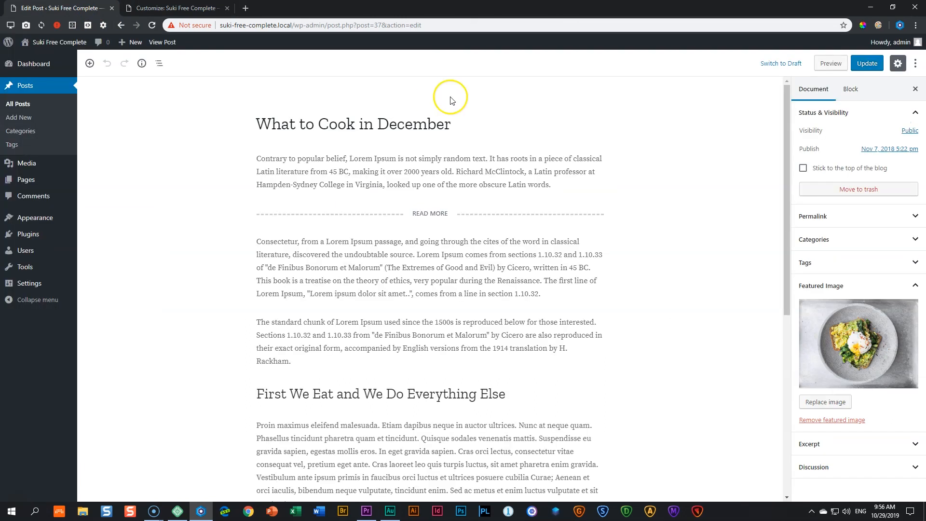
left_click(444, 169)
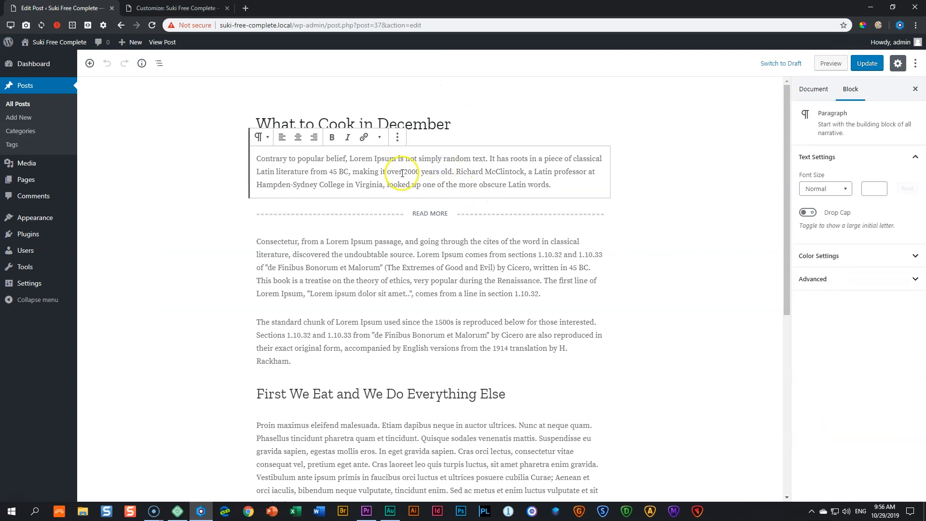
left_click(809, 257)
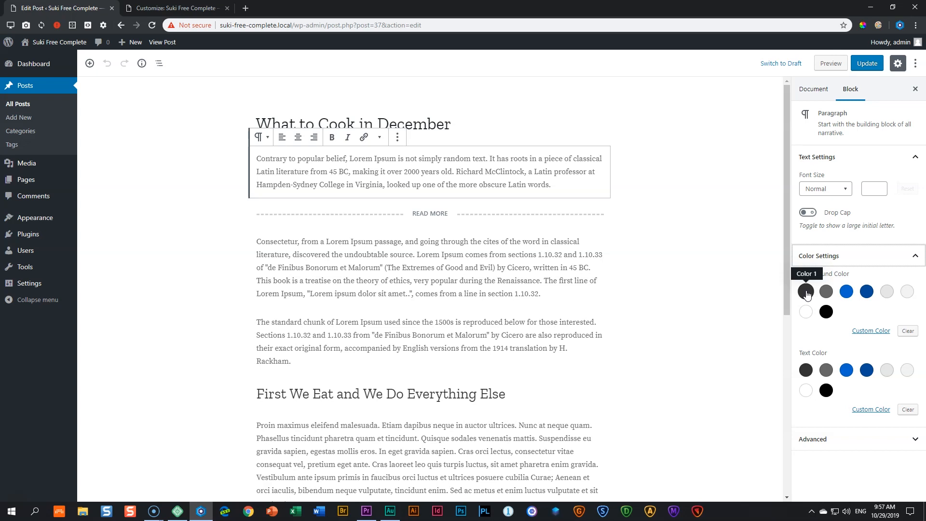
Go back to the Customizer and review the Google Fonts character subsets in Global Settings.
left_click(209, 9)
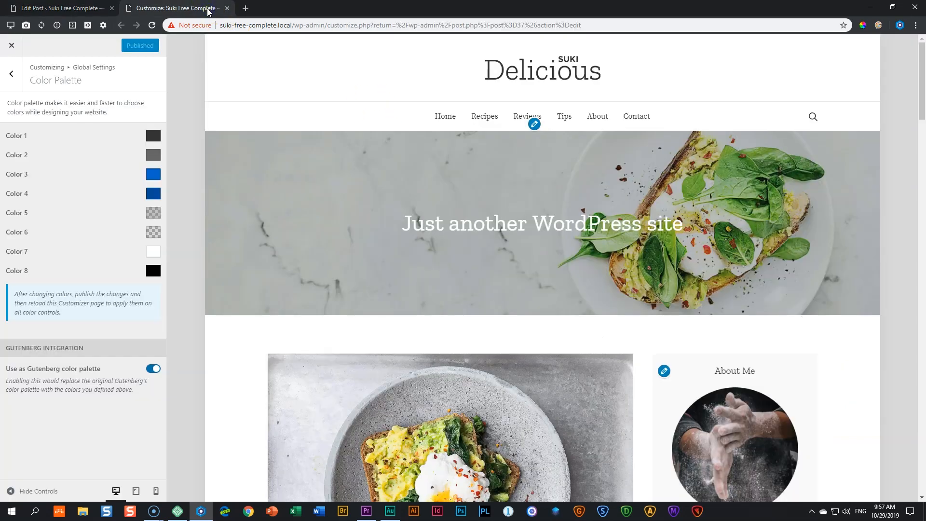
left_click(11, 74)
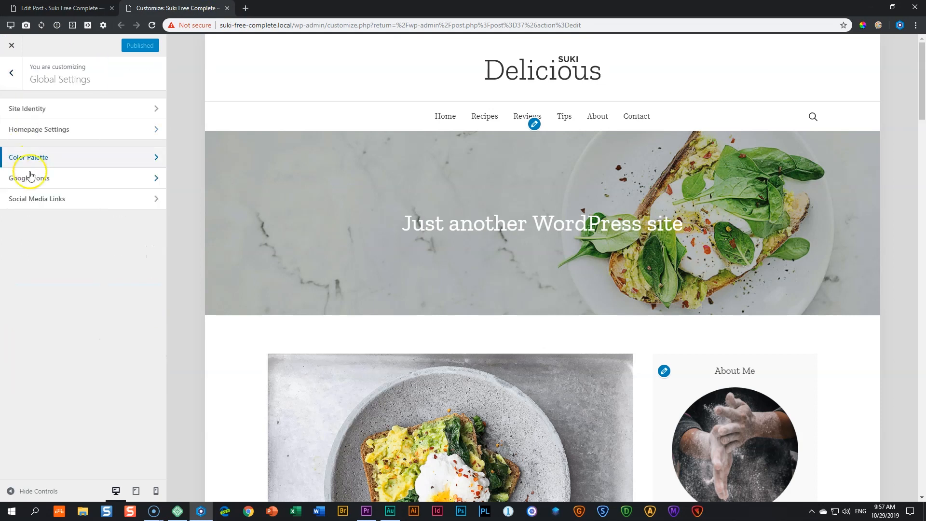
left_click(30, 178)
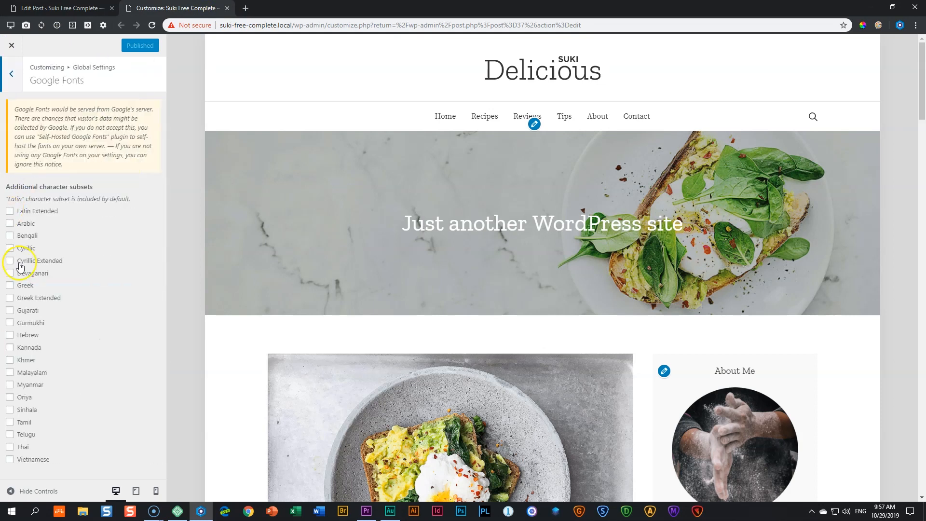
left_click(12, 79)
Review the Social Media Links fields in Global Settings, and look over the Menus section.
left_click(25, 200)
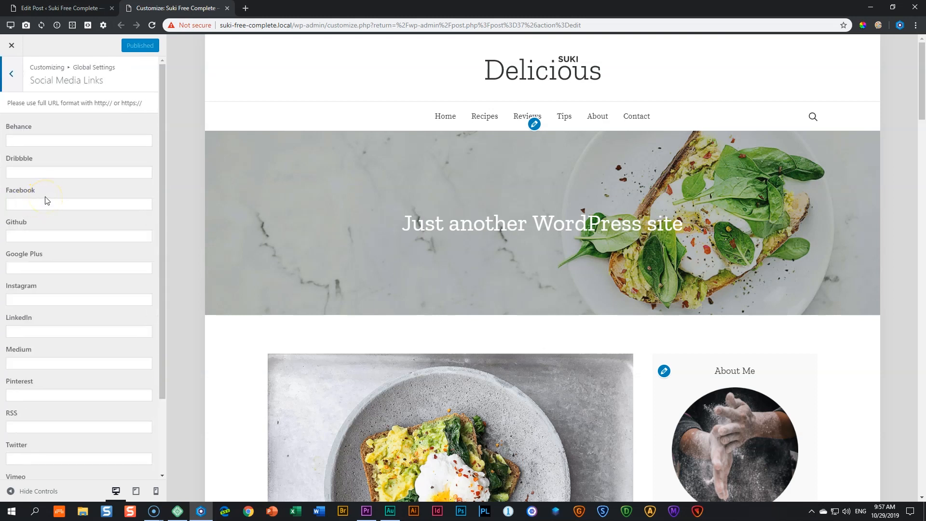
scroll(73, 193, "down", 2)
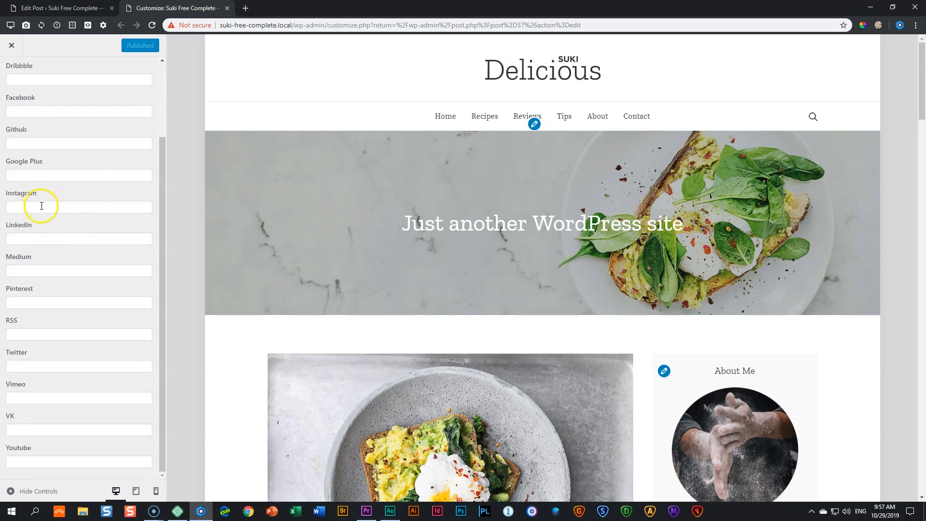
left_click(42, 206)
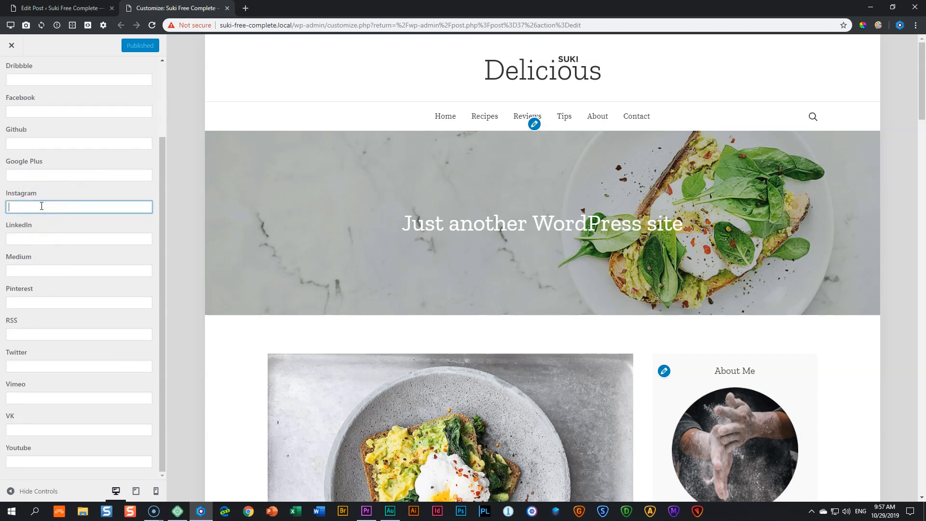
scroll(41, 209, "up", 3)
left_click(14, 80)
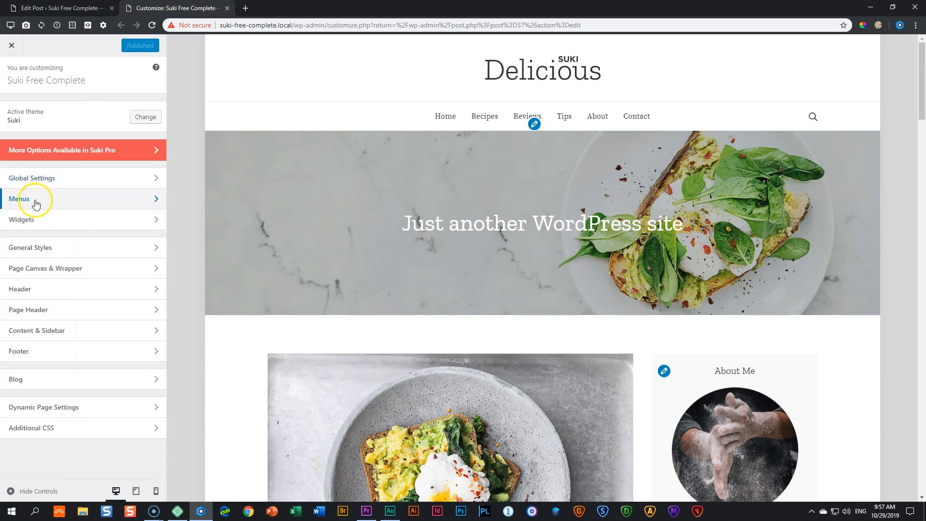
left_click(36, 201)
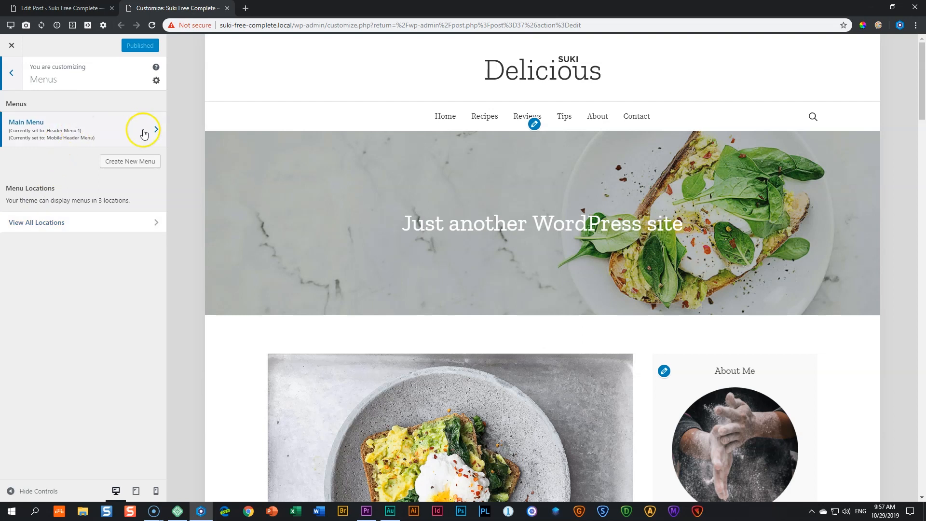
left_click(11, 72)
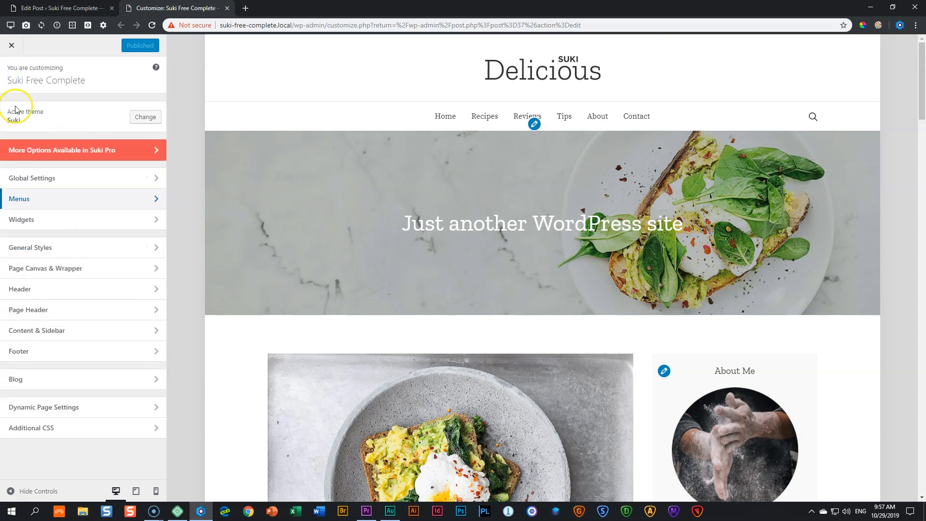
Open the Sidebar widget area and compare its widgets with the sidebar shown in the site preview.
left_click(17, 221)
left_click(33, 172)
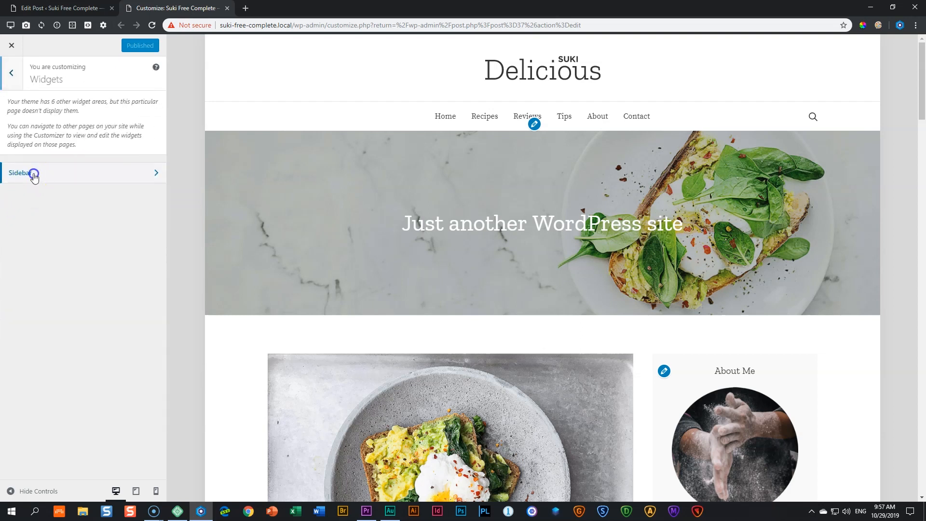
scroll(481, 227, "down", 5)
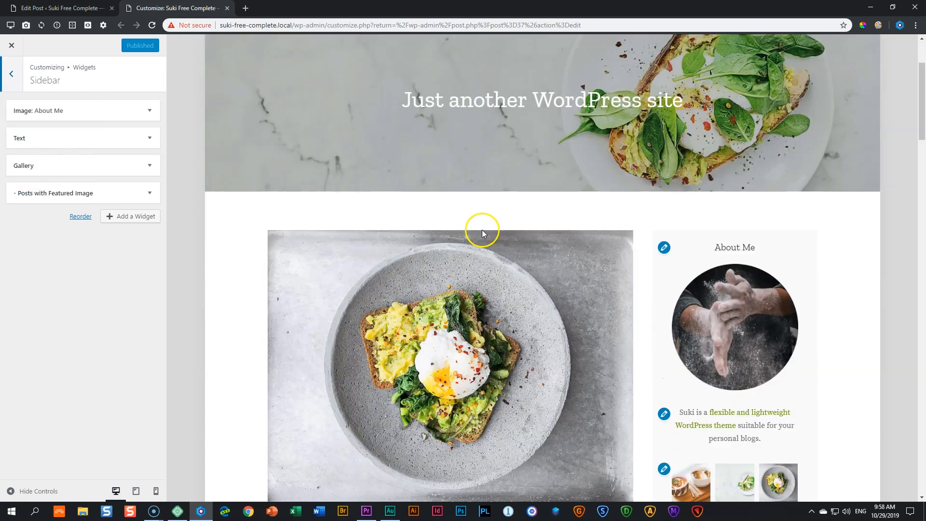
scroll(482, 233, "down", 2)
scroll(682, 212, "up", 3)
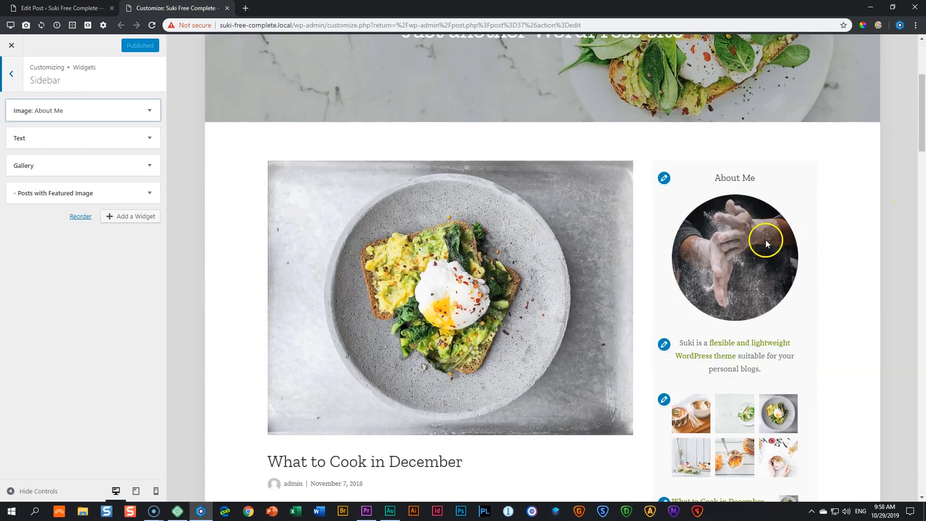
scroll(751, 248, "down", 4)
scroll(751, 246, "down", 3)
scroll(751, 250, "up", 5)
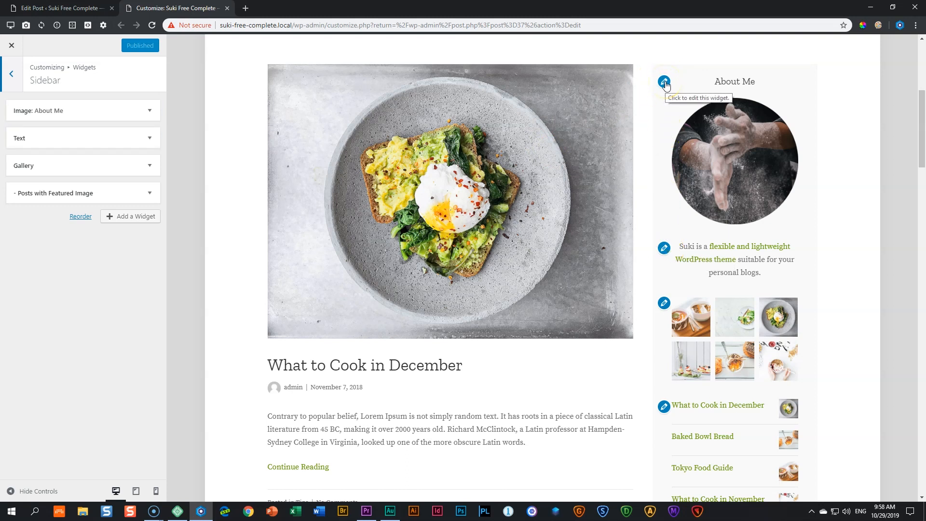
View the About Me image widget's settings from the Sidebar widget list, and reopen them from the widget's edit shortcut in the preview.
left_click(121, 111)
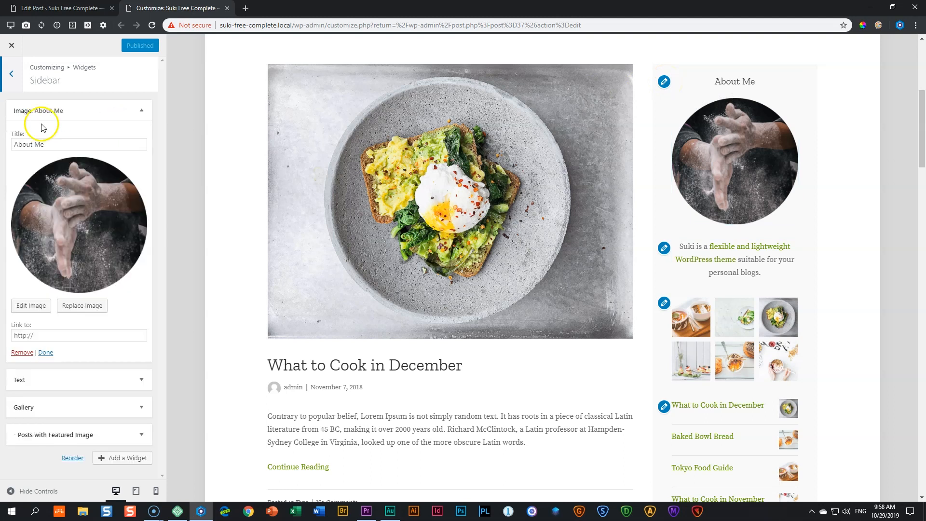
left_click(121, 111)
left_click(12, 74)
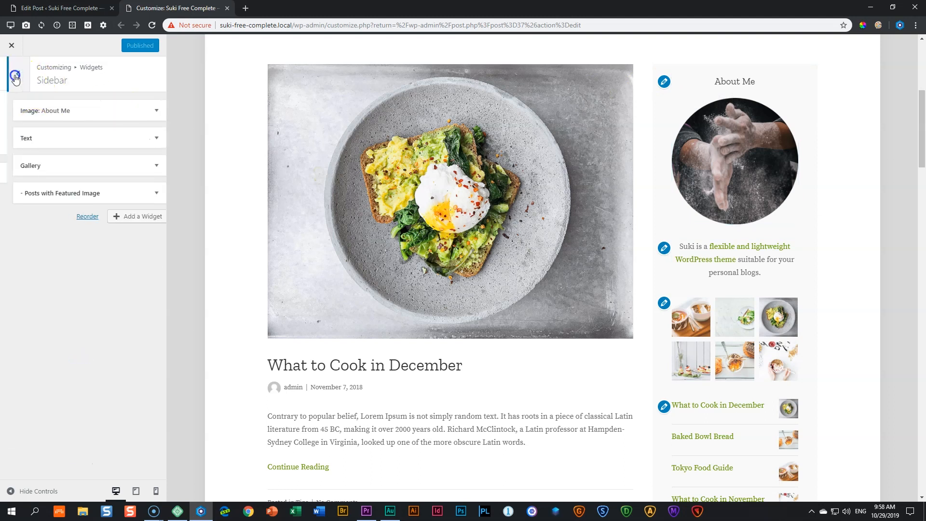
left_click(664, 82)
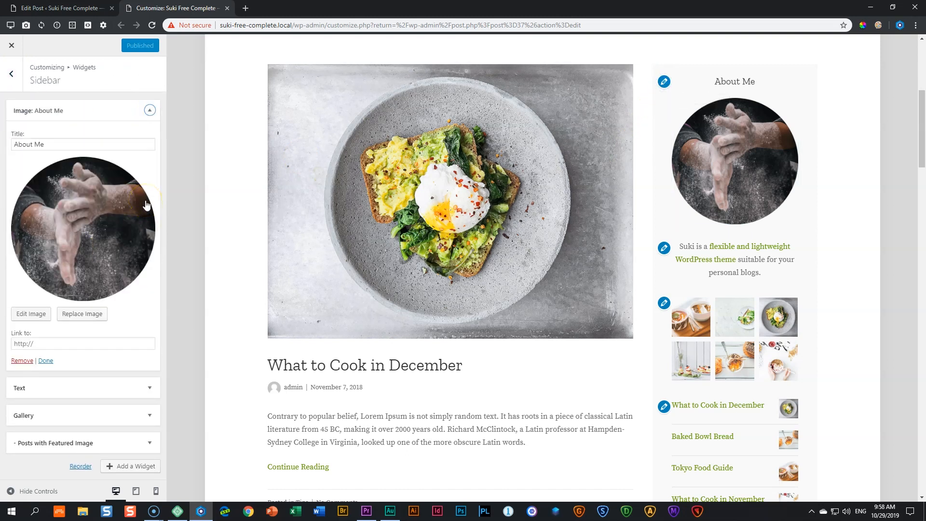
Collapse the About Me image widget, try moving it below the other Sidebar widgets, and return it to first place.
left_click(149, 110)
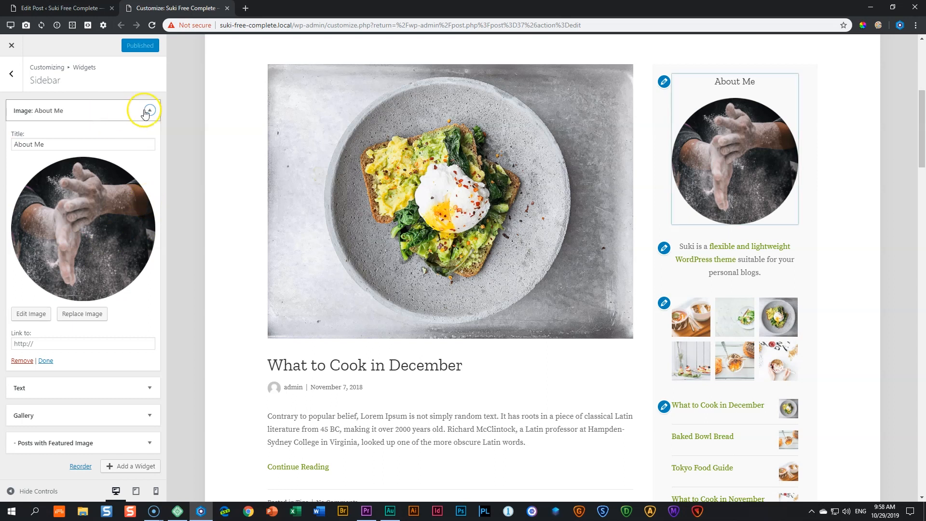
left_click_drag(68, 166, 68, 111)
left_click_drag(66, 195, 66, 136)
left_click_drag(56, 189, 66, 112)
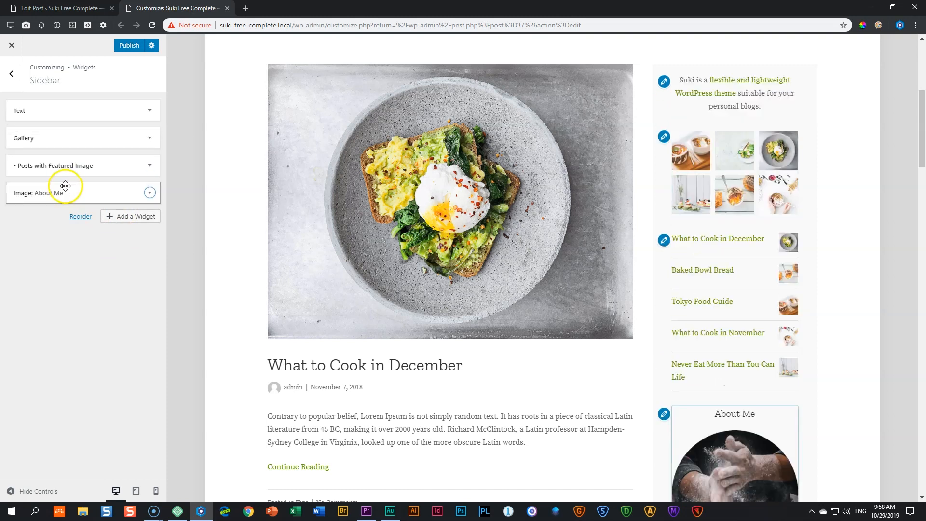
left_click(70, 165)
left_click(70, 166)
left_click_drag(58, 186, 61, 107)
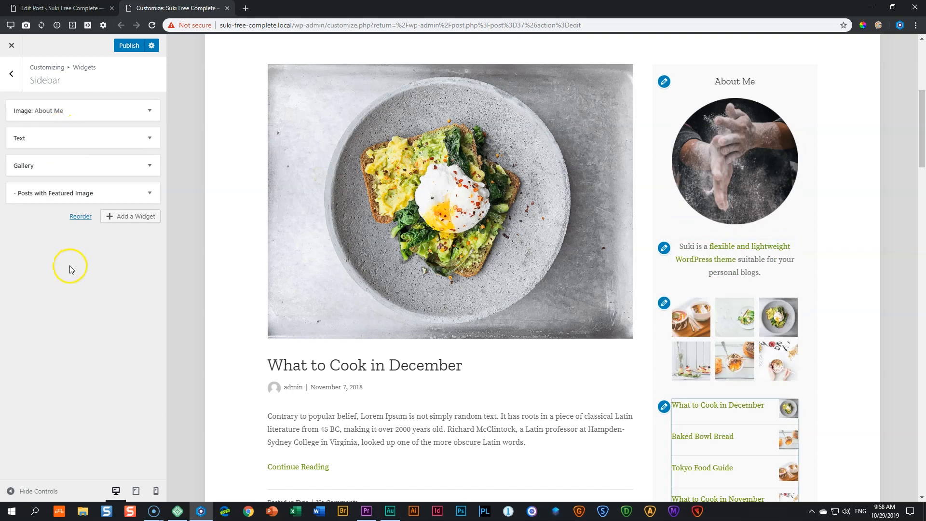
Browse the widgets available to add to the Sidebar, and view the Posts with Featured Image widget's settings.
left_click(138, 216)
scroll(238, 392, "down", 4)
scroll(238, 399, "up", 5)
scroll(216, 319, "up", 4)
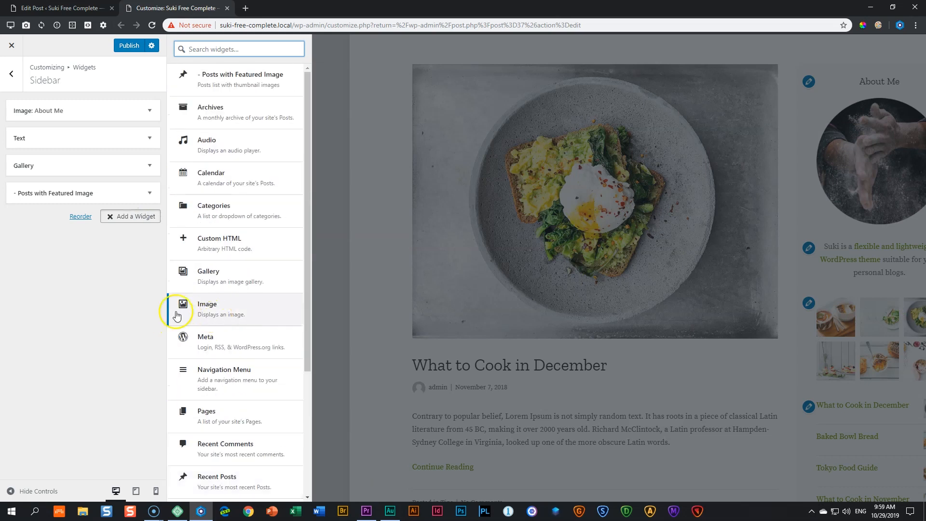
left_click(130, 217)
left_click(149, 193)
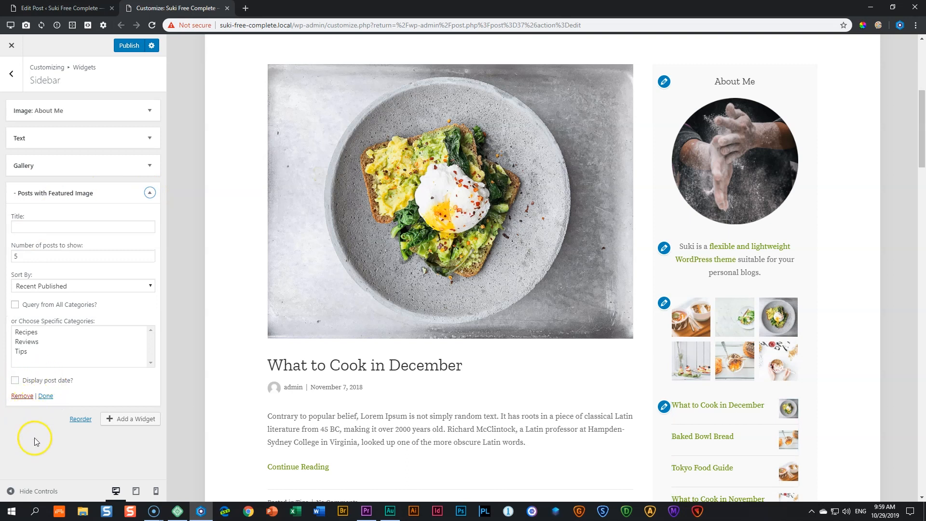
left_click(150, 193)
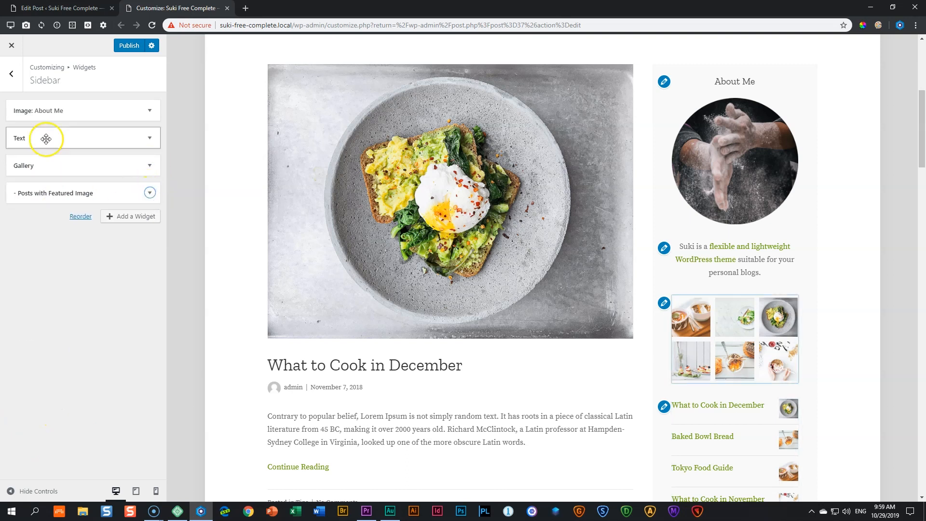
Leave Widgets for General Styles, look over the site preview, and view the Body (Base) typography and color settings.
left_click(15, 76)
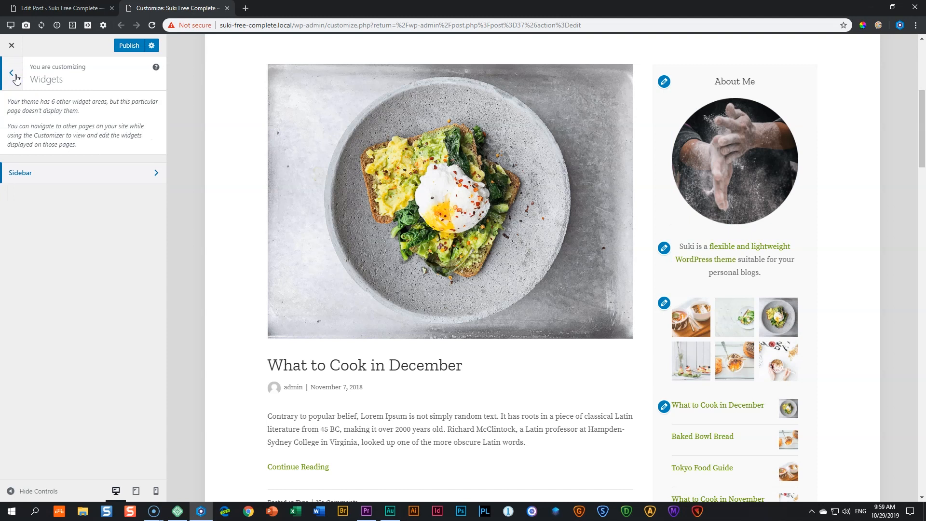
left_click(14, 76)
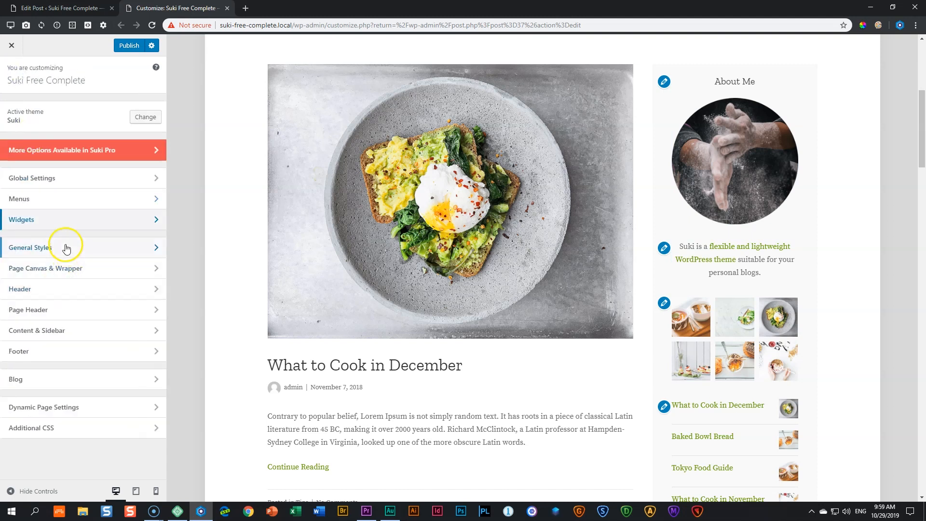
left_click(52, 250)
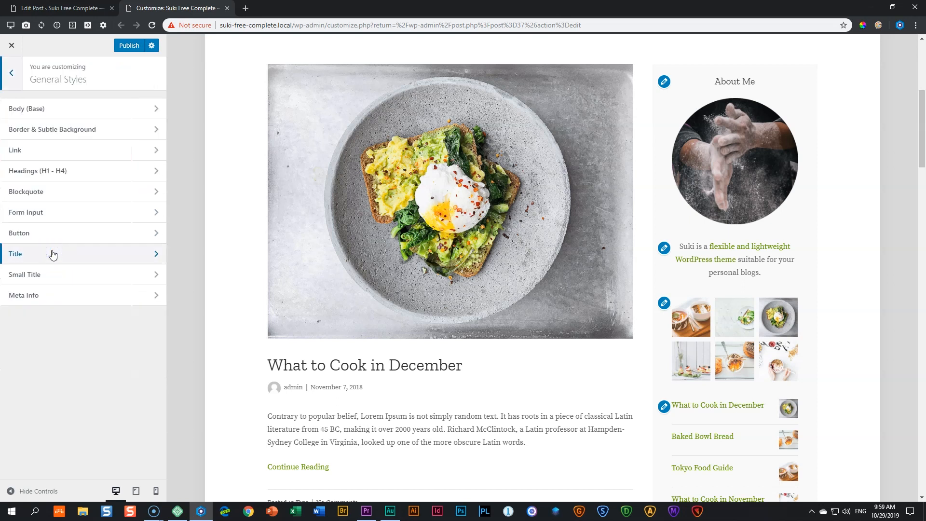
scroll(308, 169, "up", 5)
scroll(311, 177, "down", 4)
scroll(311, 176, "up", 4)
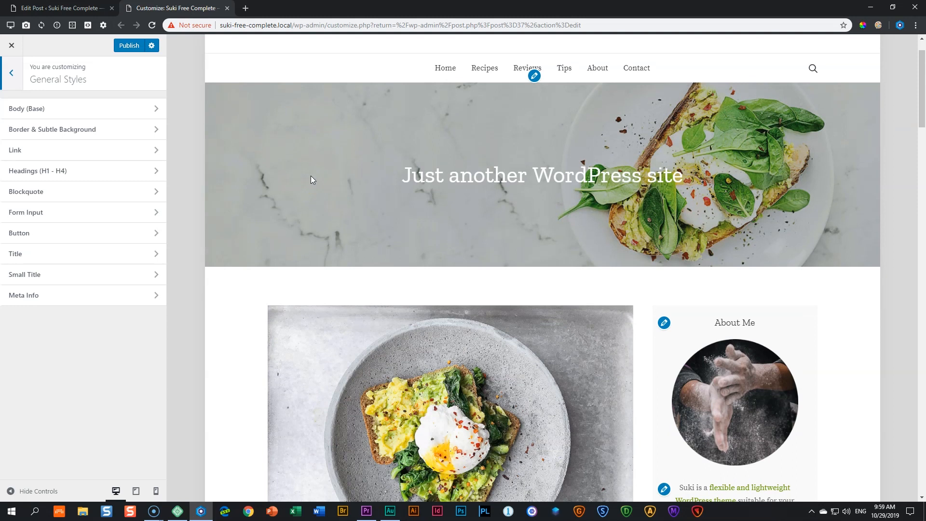
left_click(145, 109)
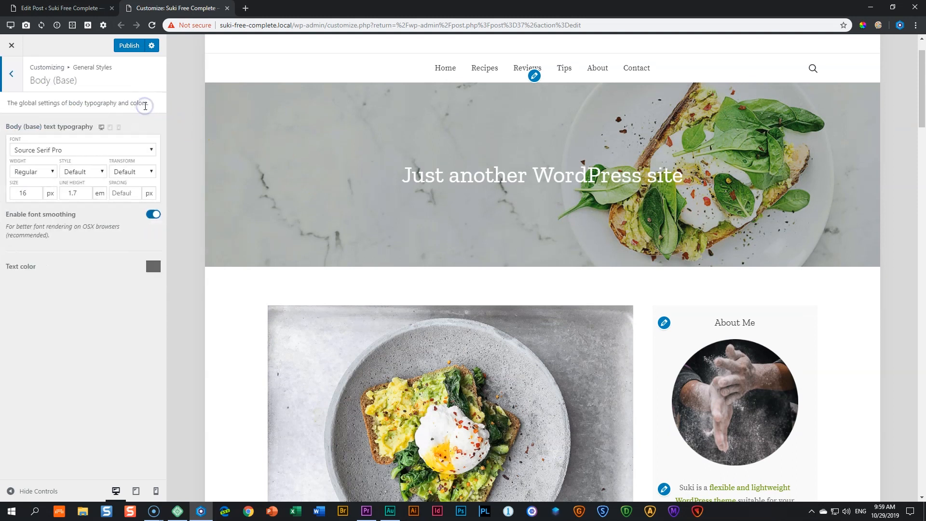
left_click(20, 85)
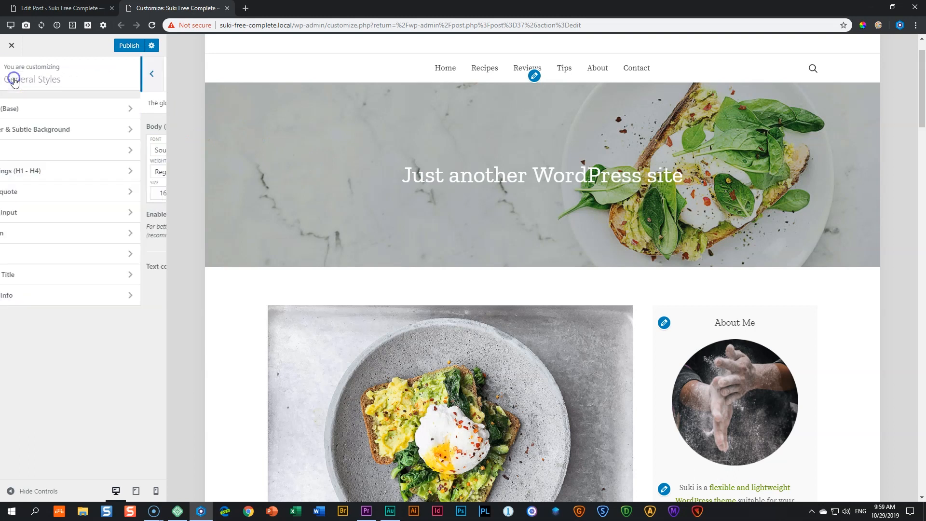
Review the Border & Subtle Background settings and the Headings (H1 - H4) typography in General Styles.
left_click(24, 130)
left_click(12, 74)
left_click(48, 172)
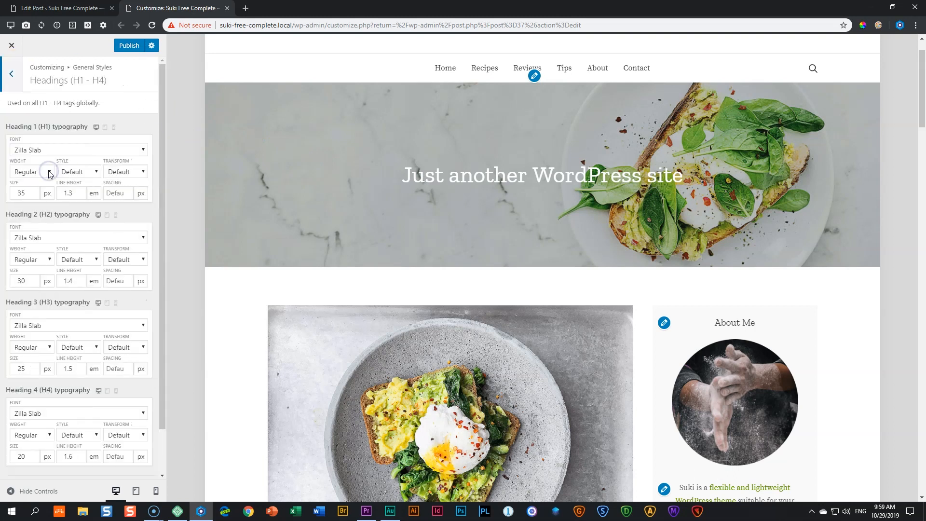
scroll(83, 382, "down", 1)
scroll(83, 381, "up", 1)
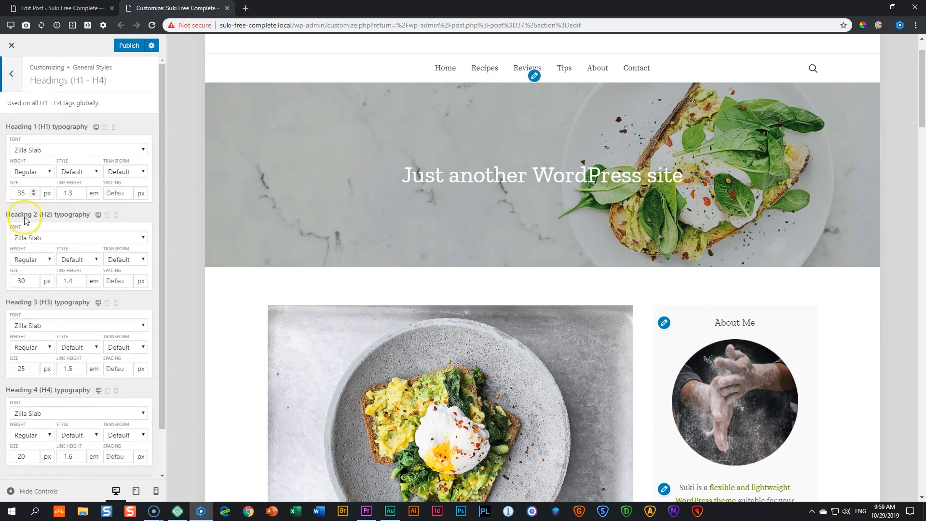
left_click(12, 81)
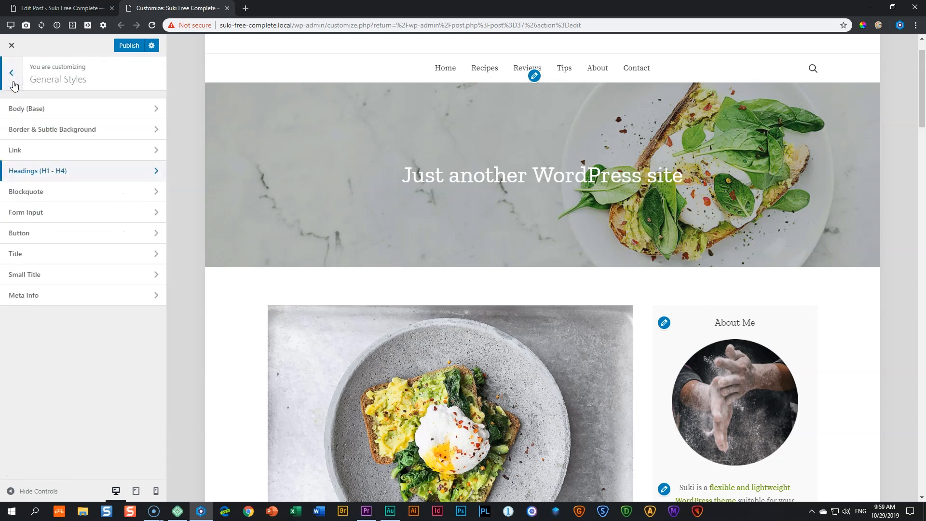
Set the Button style's background color and border color to blue #0066cc in General Styles.
left_click(39, 235)
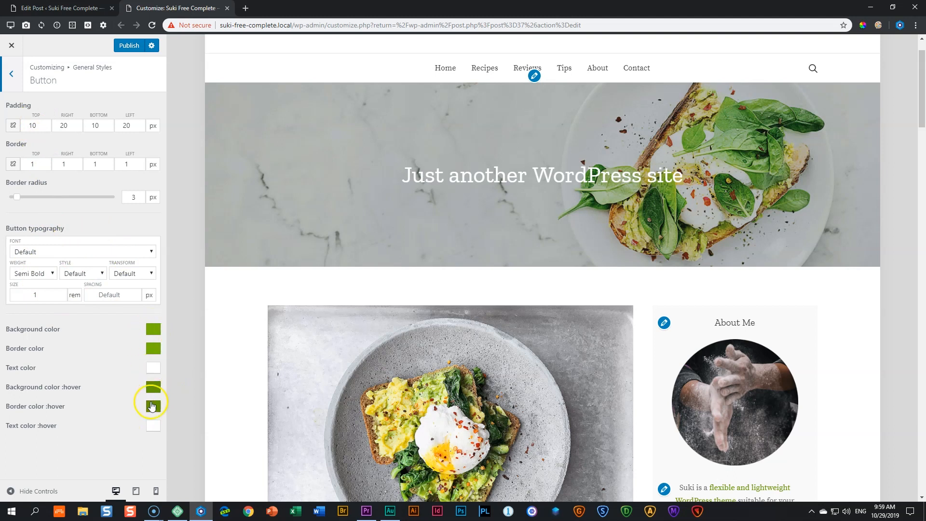
left_click(153, 332)
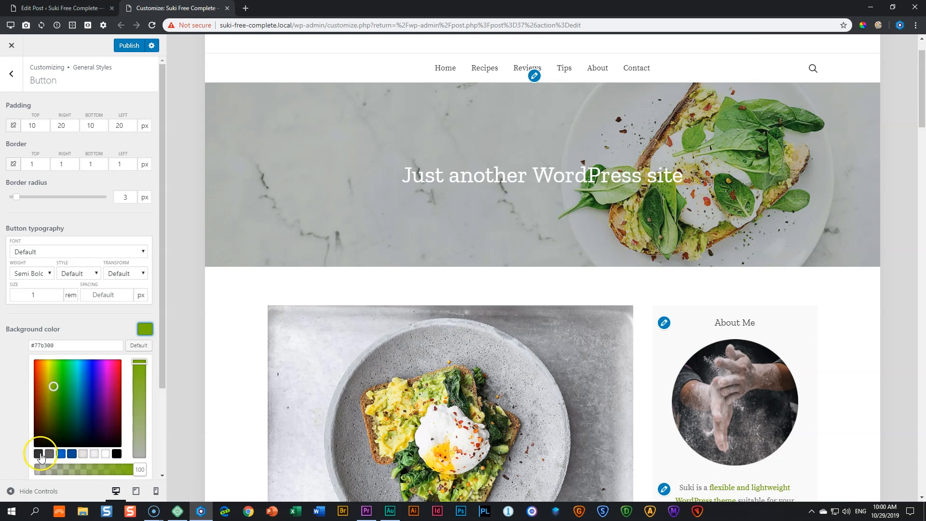
left_click(61, 454)
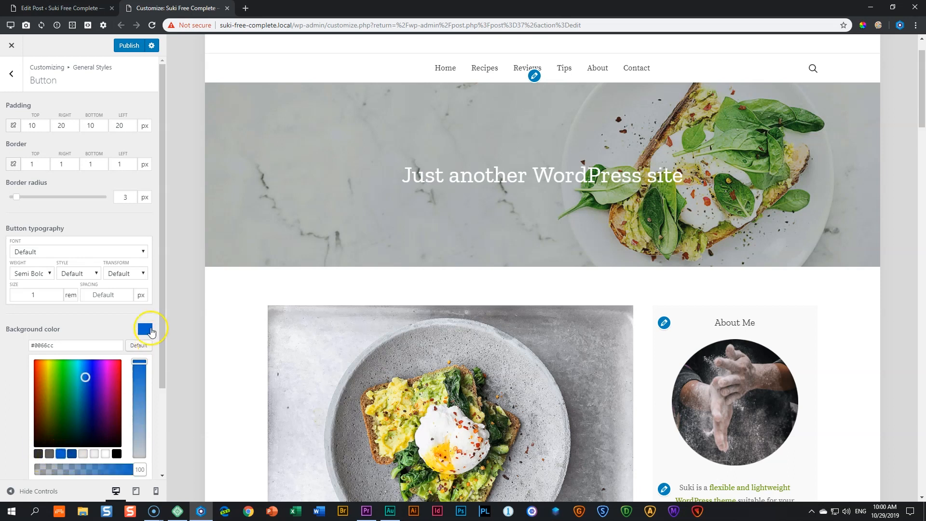
left_click(151, 328)
left_click(153, 349)
left_click(60, 473)
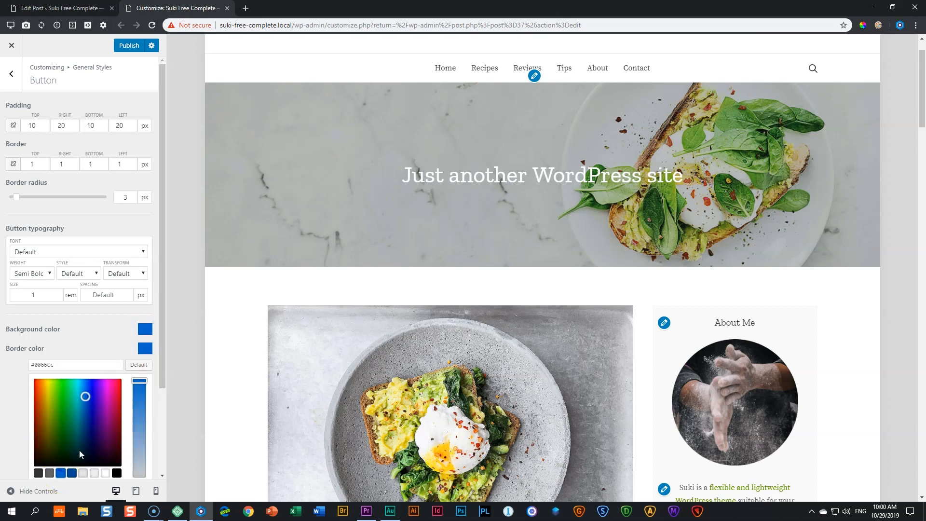
left_click(150, 355)
Set the Button style's hover background color and hover border color to blue #0066cc.
left_click(148, 387)
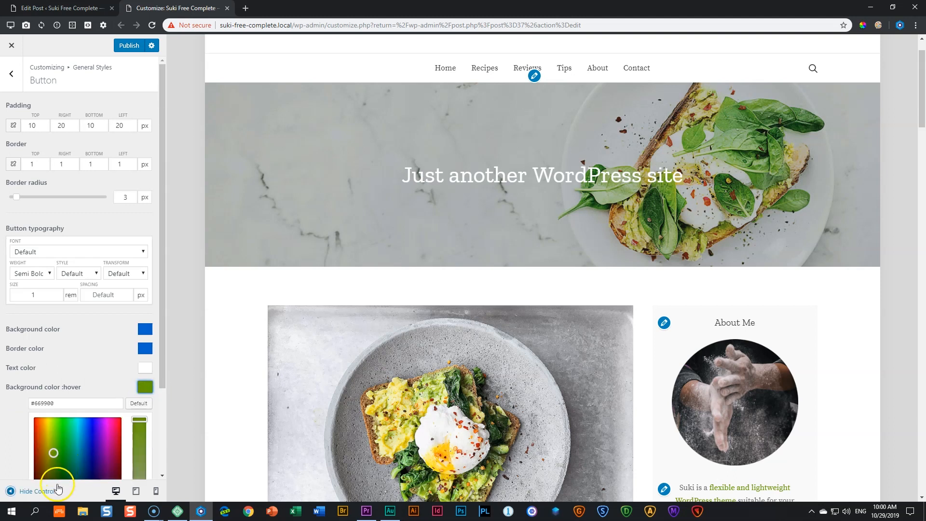
scroll(76, 418, "down", 2)
left_click(62, 414)
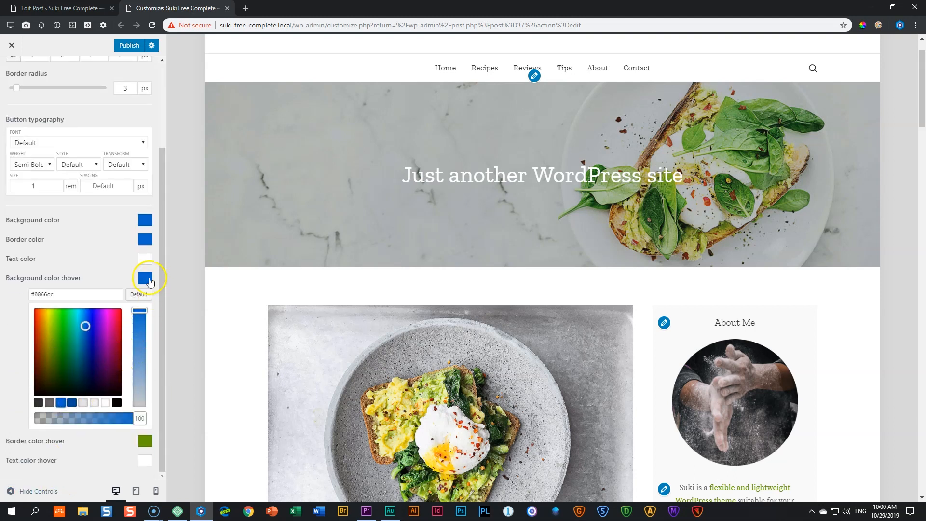
left_click(145, 289)
left_click(153, 406)
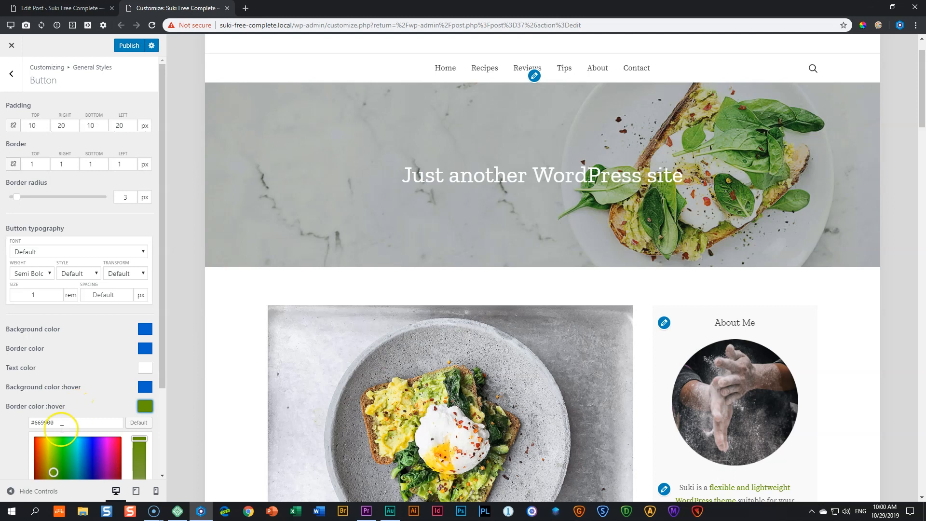
scroll(80, 425, "down", 2)
left_click(61, 418)
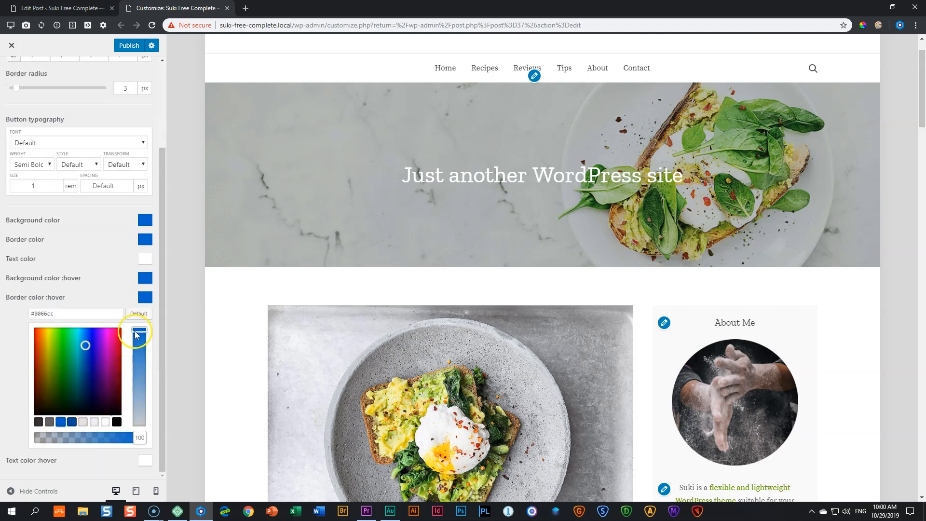
left_click(145, 297)
Leave the Button settings, look over the General Styles list again, and open the Page Canvas & Wrapper settings.
left_click(11, 75)
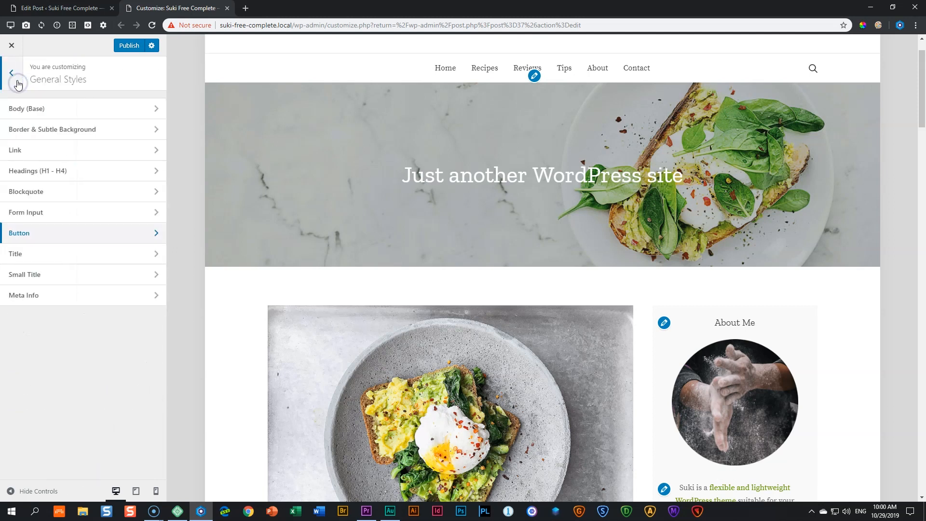
left_click(14, 77)
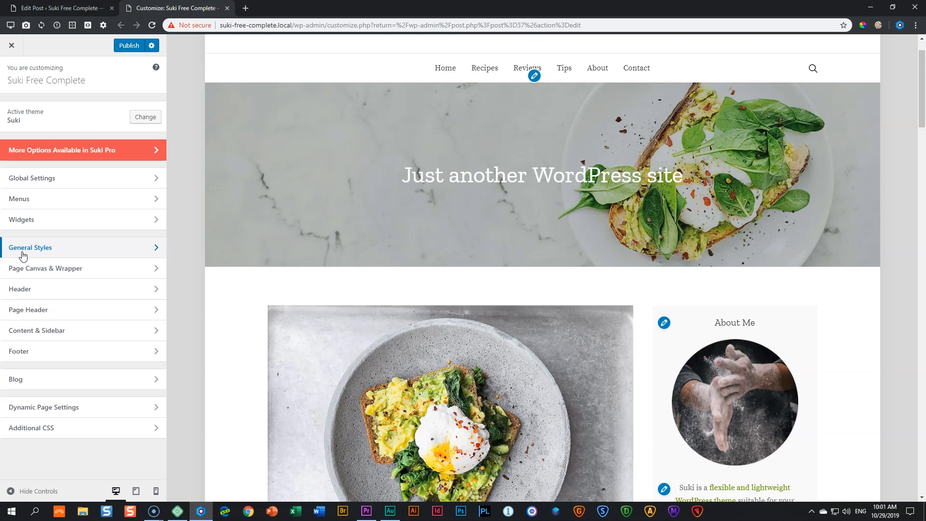
left_click(23, 256)
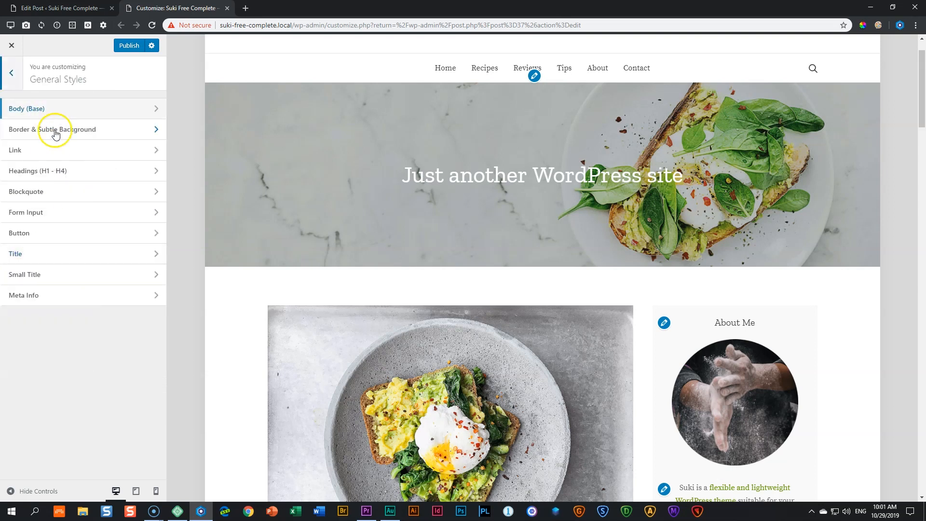
left_click(11, 74)
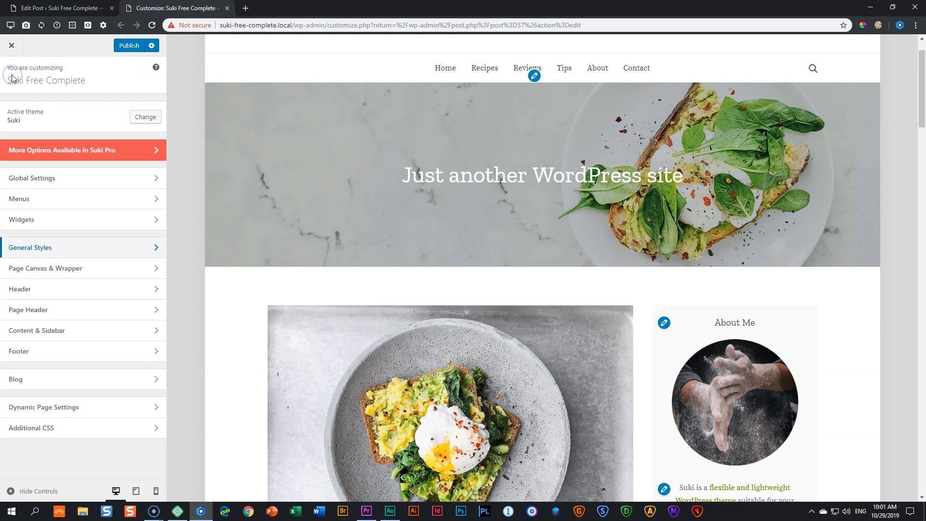
left_click(40, 268)
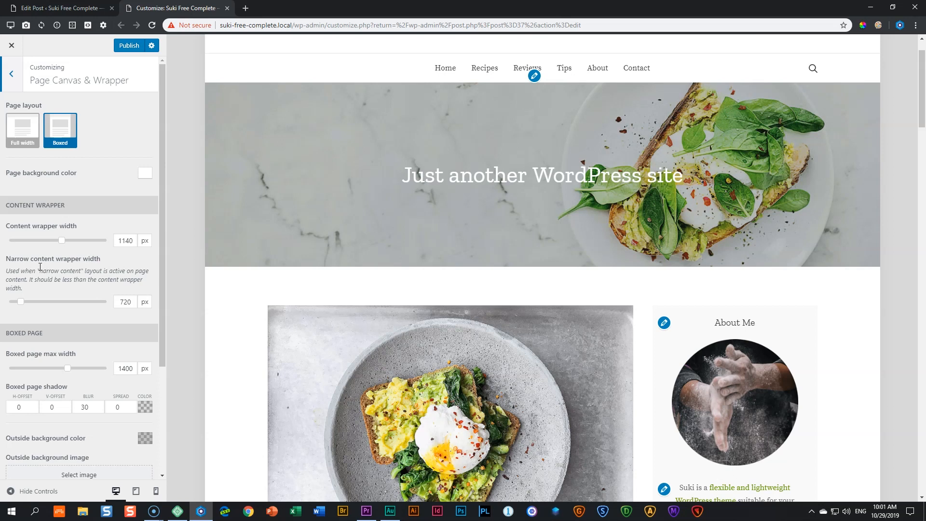
scroll(270, 223, "down", 4)
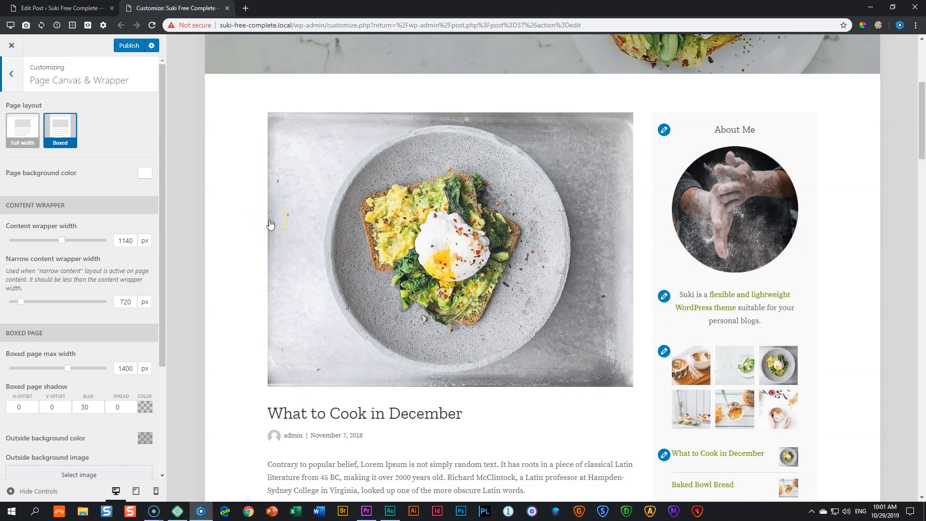
Try the Full width page layout in the preview and switch back to Boxed.
left_click(21, 128)
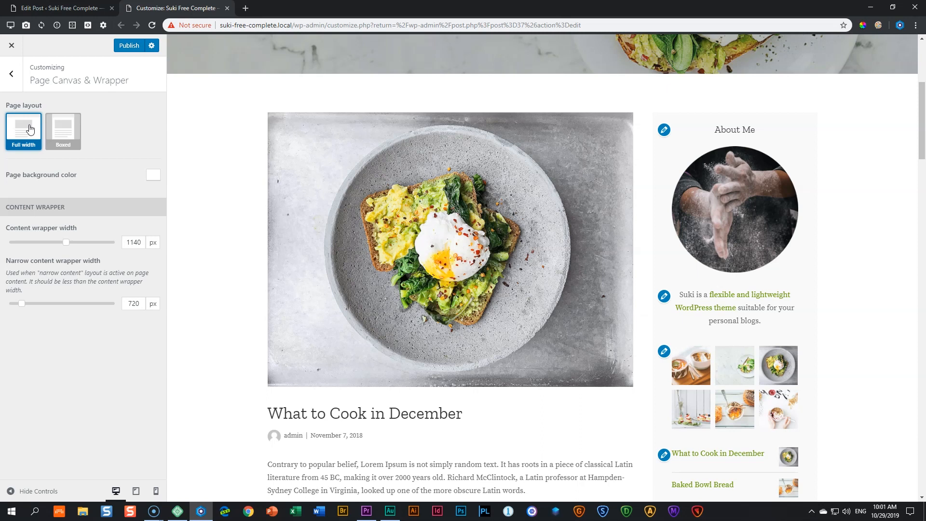
left_click(61, 134)
left_click(64, 128)
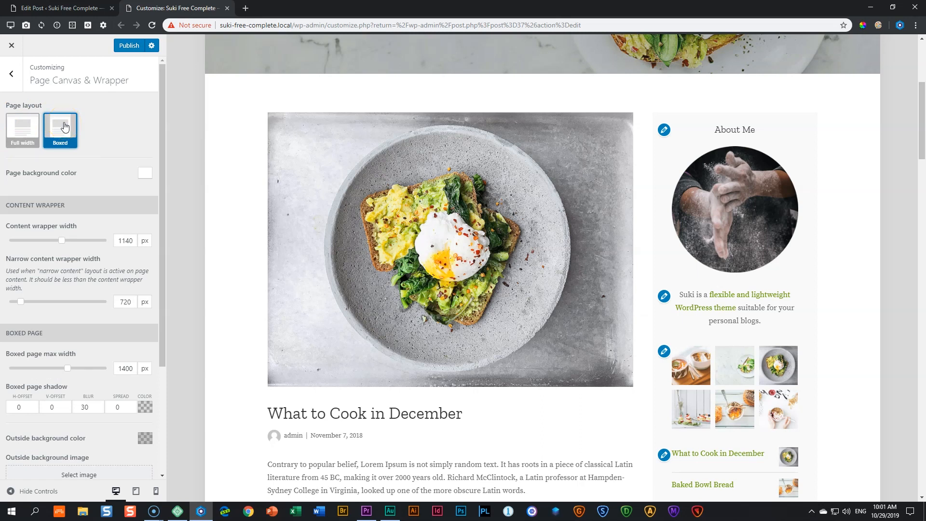
Try a different page background color and restore the default color.
left_click(145, 175)
left_click(72, 298)
left_click(145, 175)
left_click(138, 188)
left_click(145, 173)
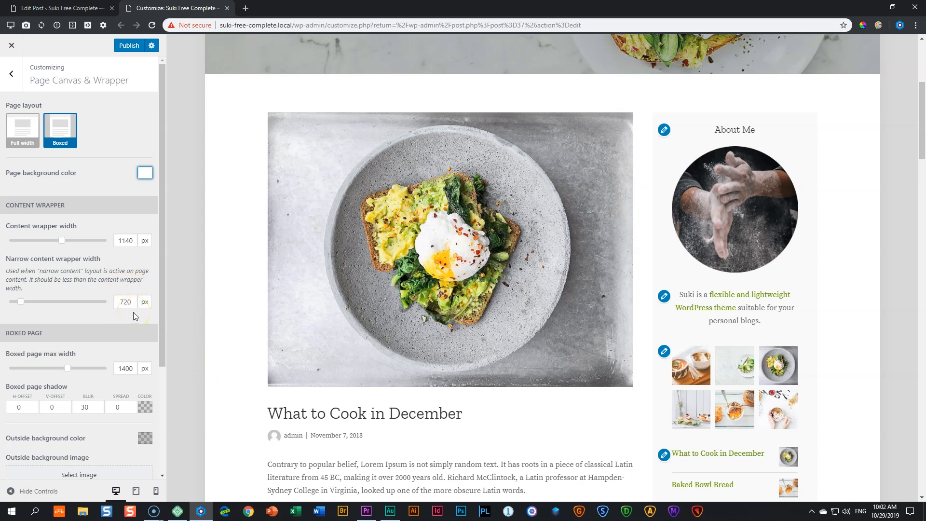
Set the boxed page max width to 1500 px.
scroll(135, 326, "down", 2)
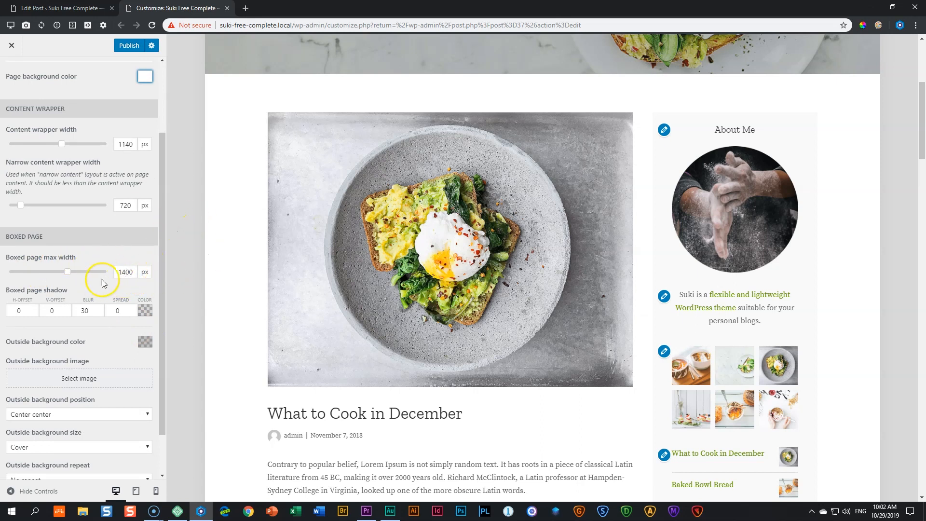
left_click(126, 270)
key("BackSpace")
type("5")
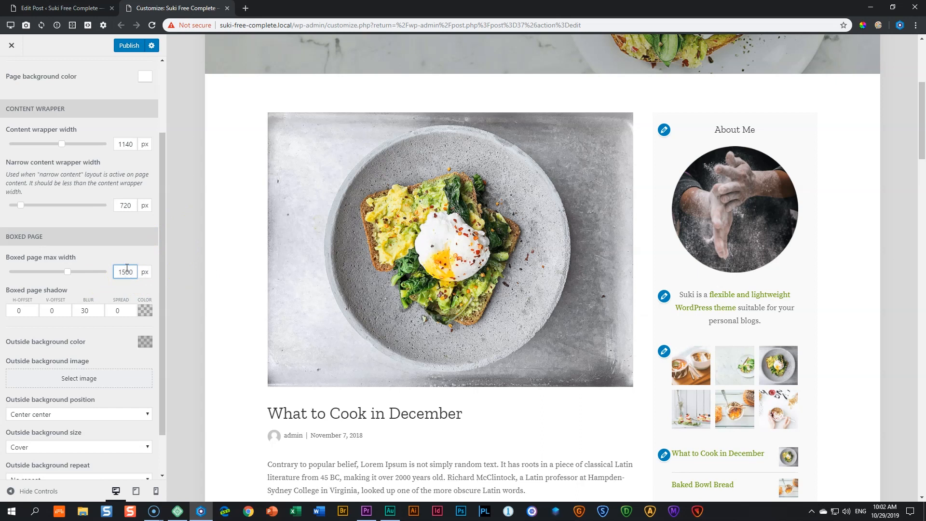
key("Tab")
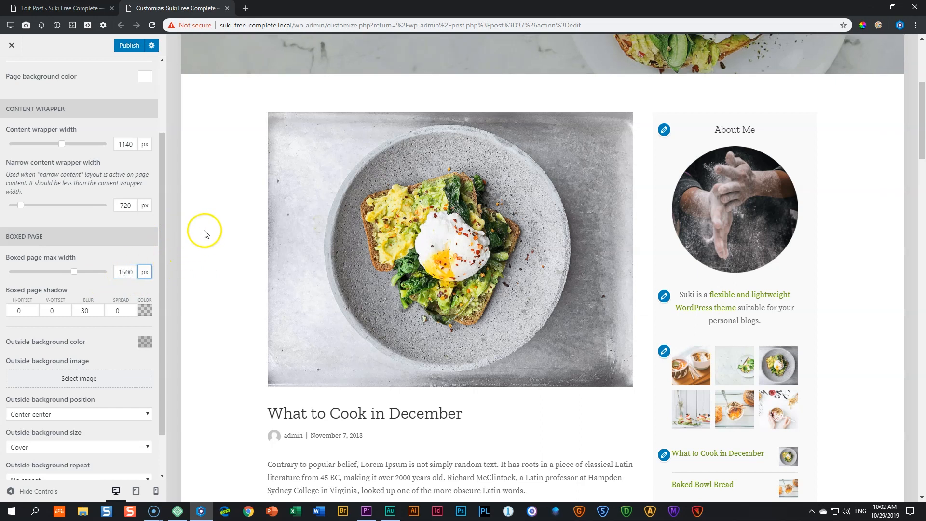
Set the boxed page max width to 1400 px.
left_click(124, 271)
key("BackSpace")
type("4")
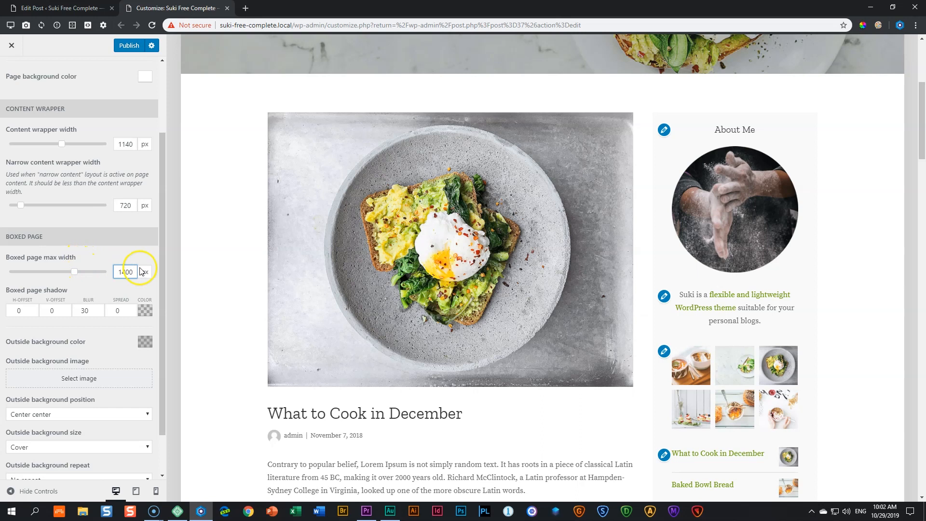
left_click(146, 278)
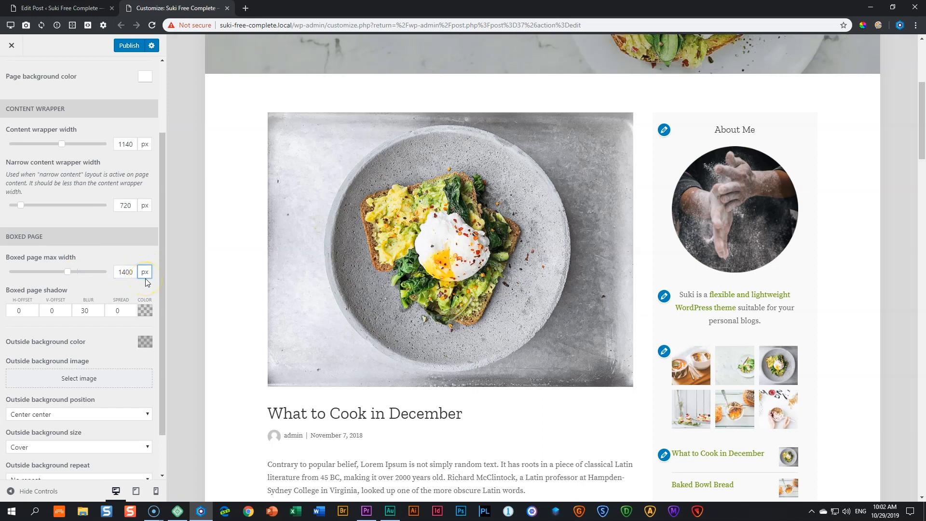
Try a purple boxed page shadow color (#8224e3) and a dark blue outside background color (#004c99).
left_click(145, 310)
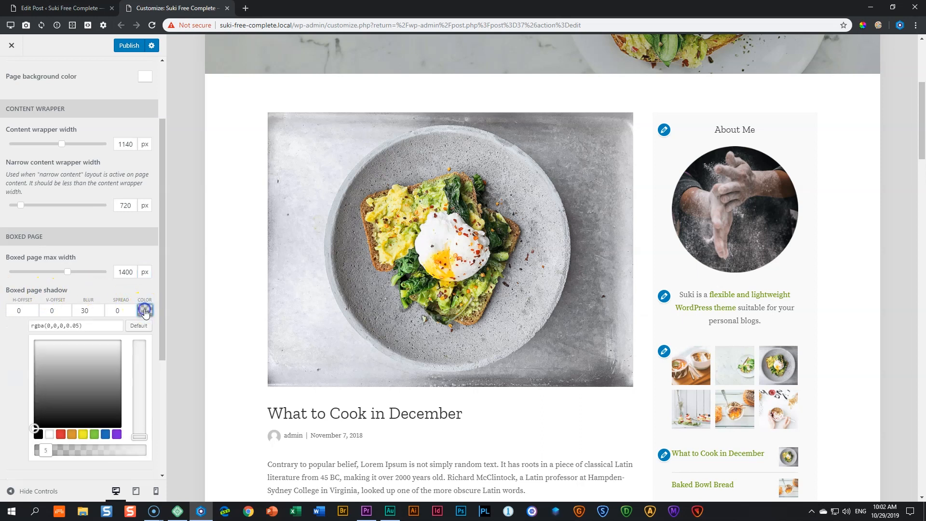
left_click(117, 435)
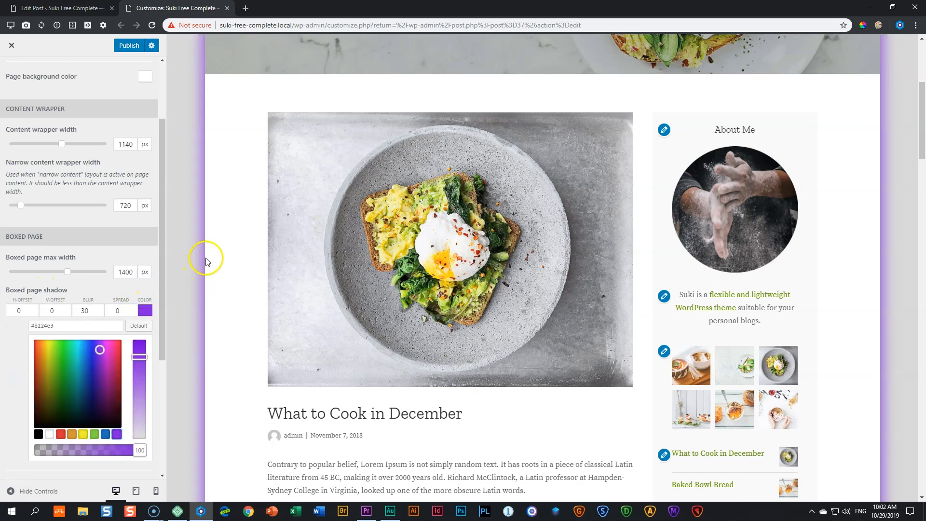
left_click(145, 311)
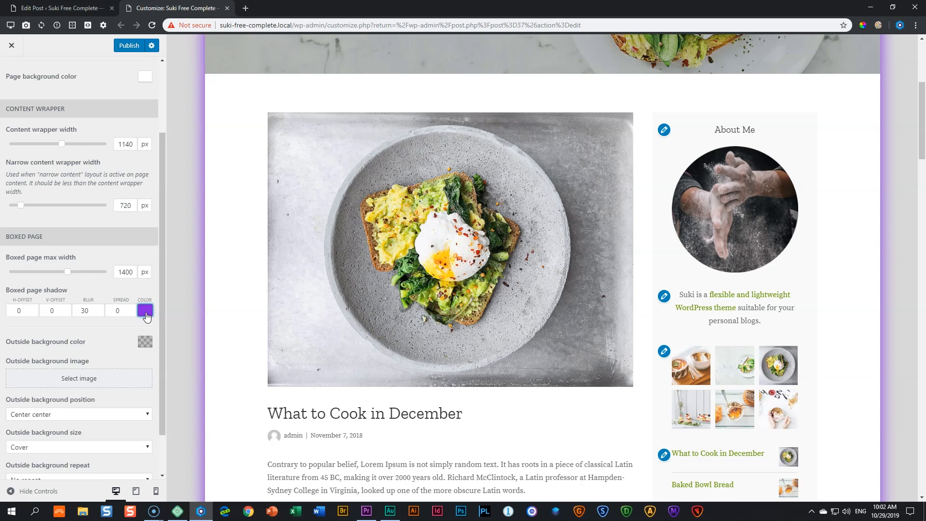
left_click(145, 343)
left_click(72, 466)
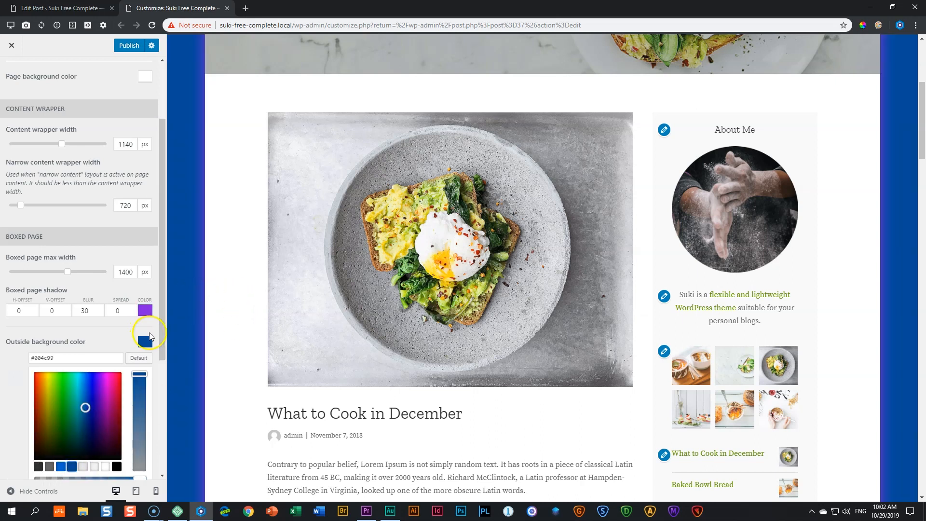
left_click(149, 337)
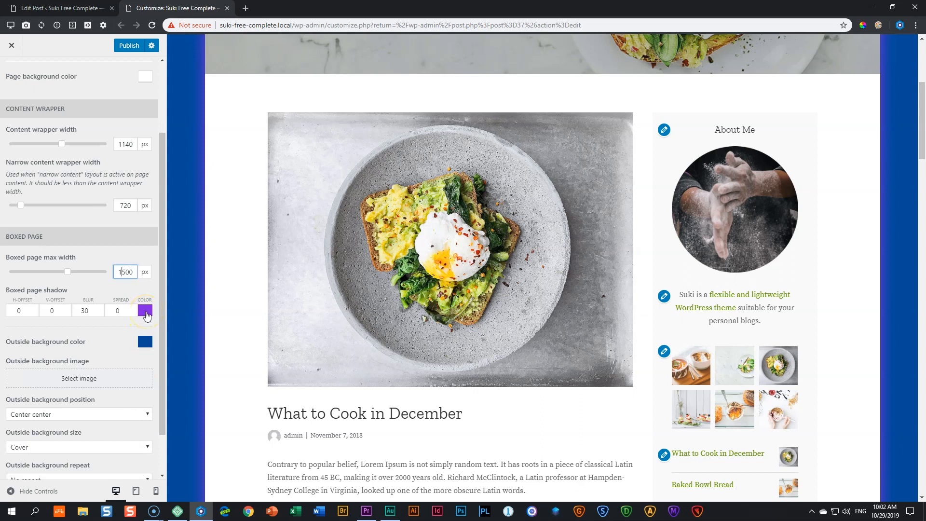
Set the boxed page max width to 1500 px and restore the default outside background and boxed page shadow colors.
left_click(145, 342)
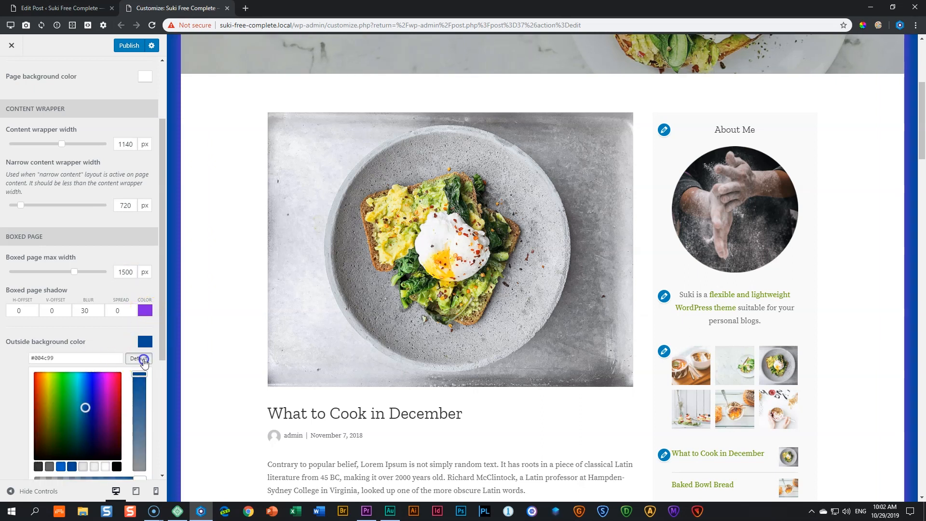
left_click(138, 358)
left_click(145, 312)
left_click(138, 327)
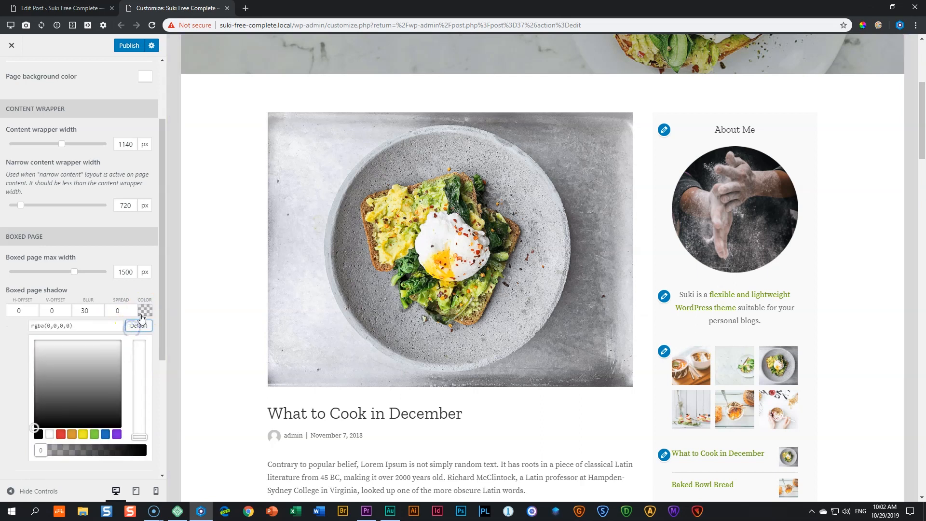
left_click(145, 310)
Look over the remaining outside background options, and leave Page Canvas & Wrapper for the Header settings.
scroll(145, 299, "down", 1)
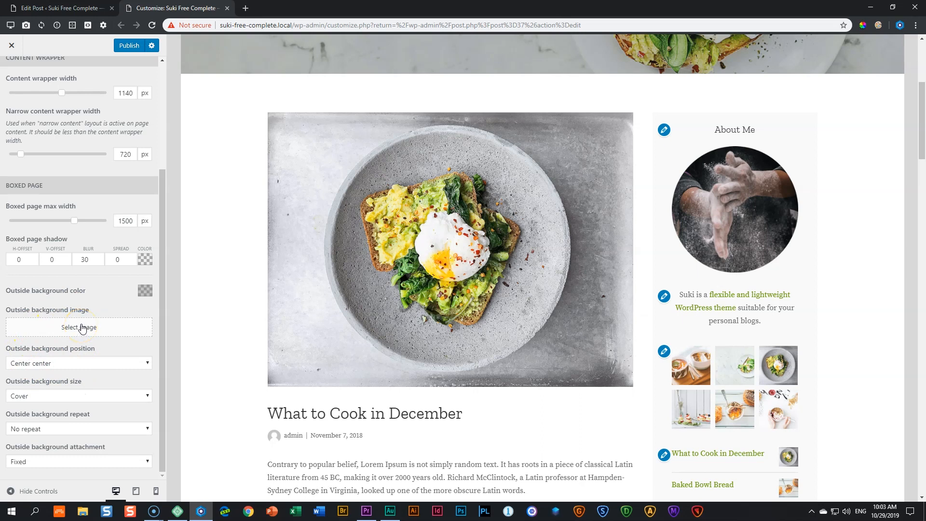
scroll(80, 363, "up", 3)
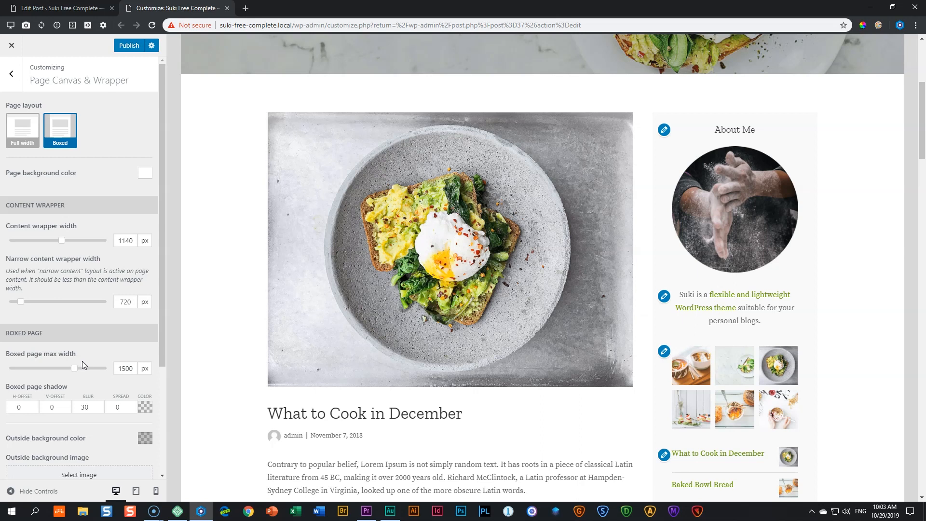
left_click(12, 88)
left_click(12, 74)
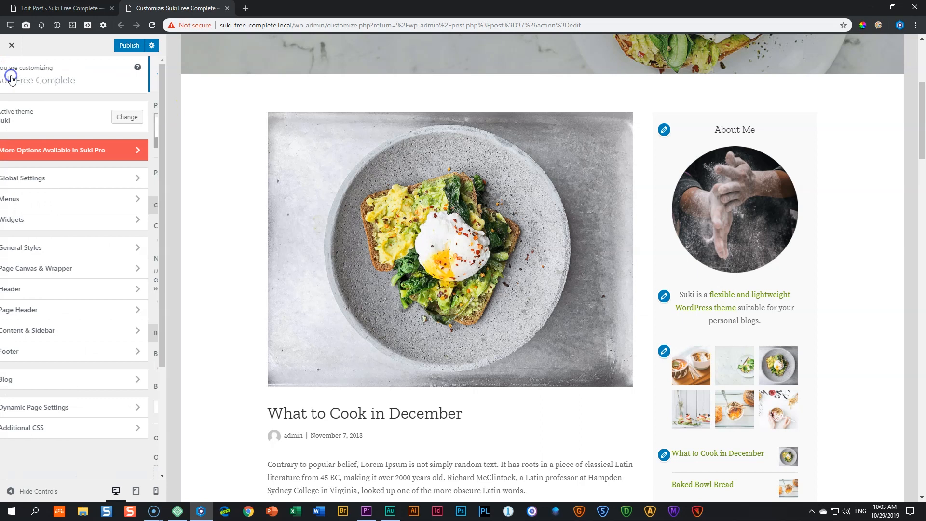
left_click(45, 297)
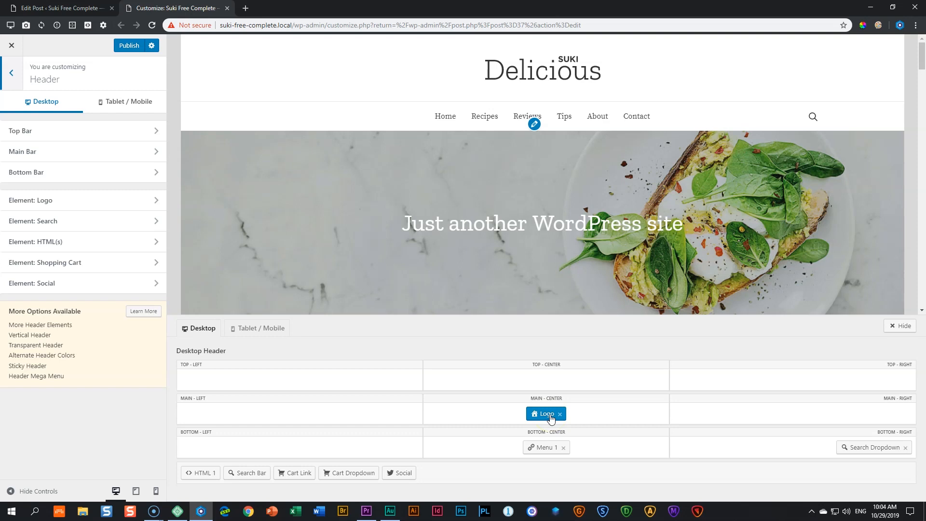
Try the Logo element in the main-left, main-right and top-center desktop header slots, and return it to main-center.
left_click_drag(552, 419, 364, 409)
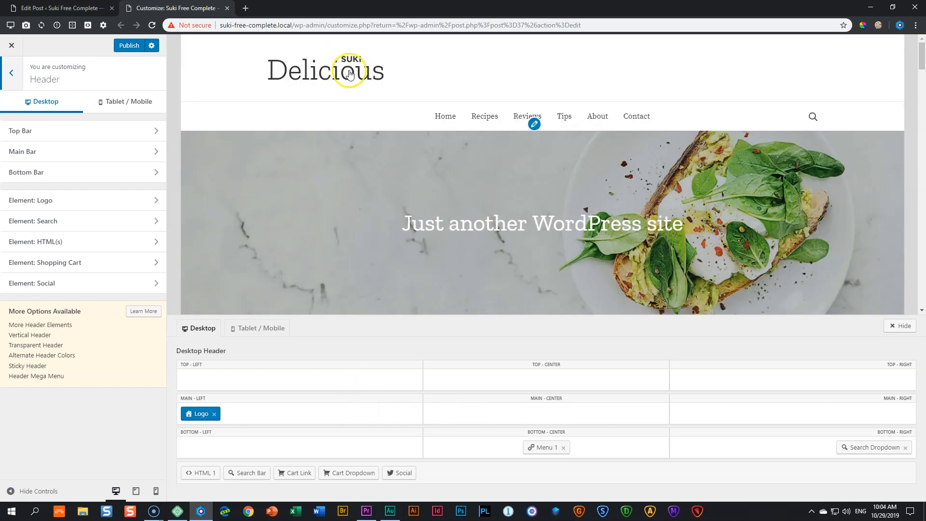
left_click(201, 416)
left_click_drag(201, 418, 816, 413)
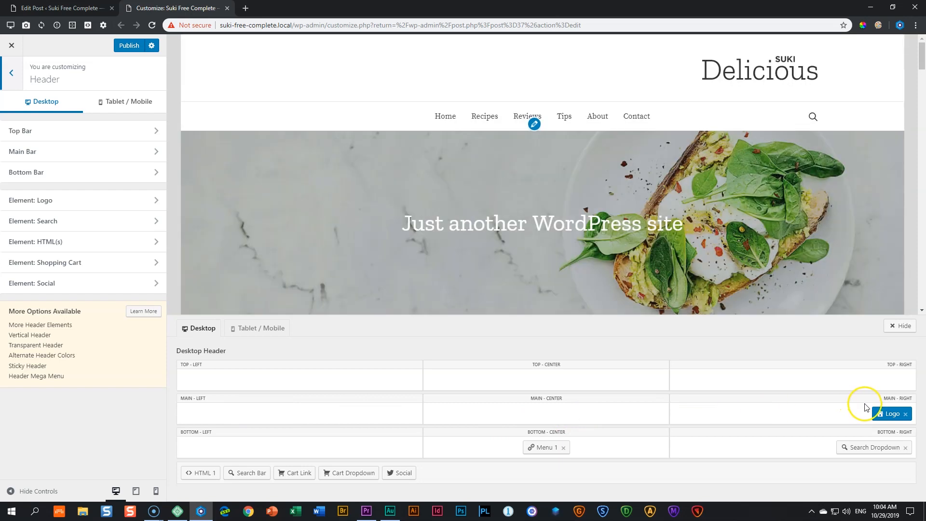
left_click_drag(883, 413, 541, 380)
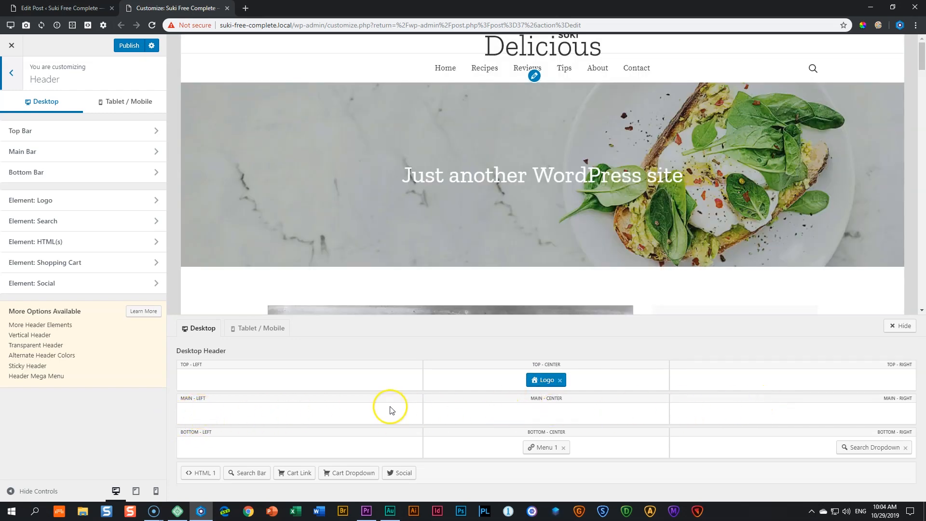
left_click_drag(555, 380, 548, 419)
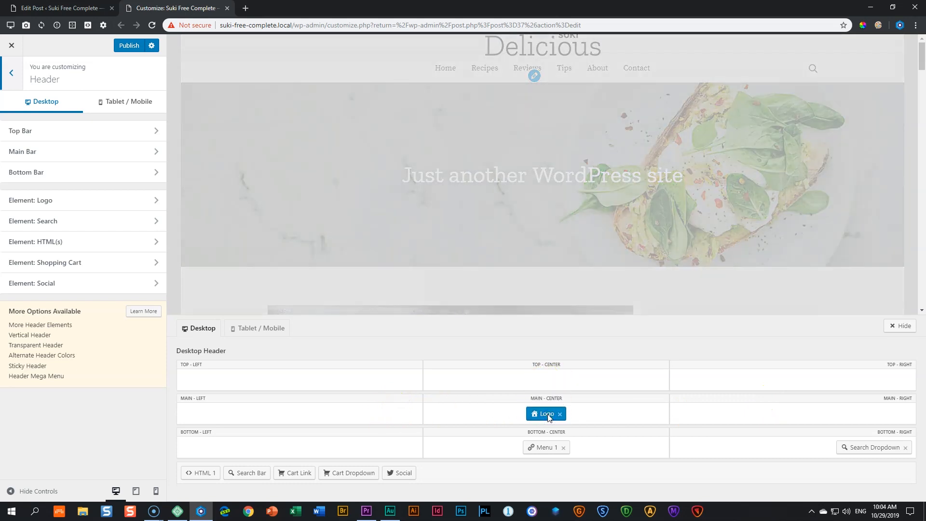
left_click(547, 415)
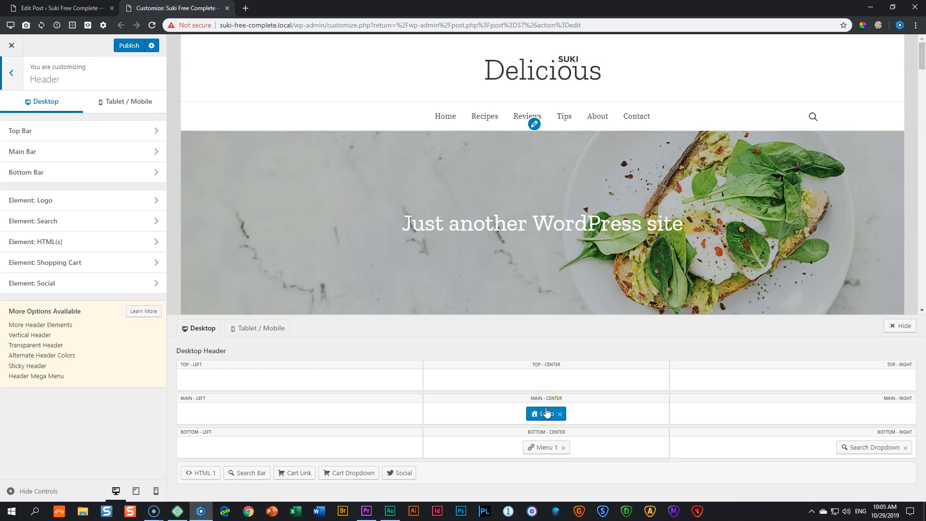
Try Menu 1 beside the Logo in the main-center header slot, and return it to bottom-center.
left_click(543, 440)
left_click_drag(544, 454, 585, 420)
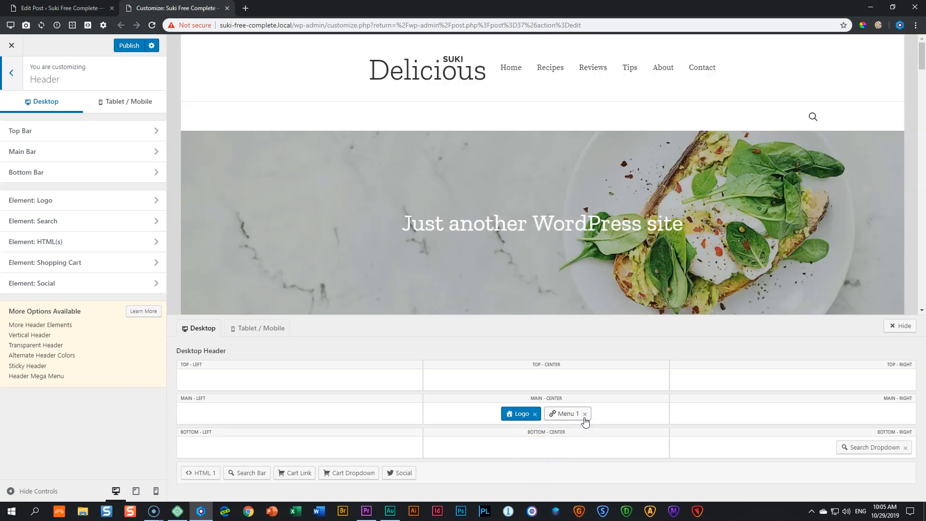
left_click(560, 419)
left_click_drag(561, 418, 540, 449)
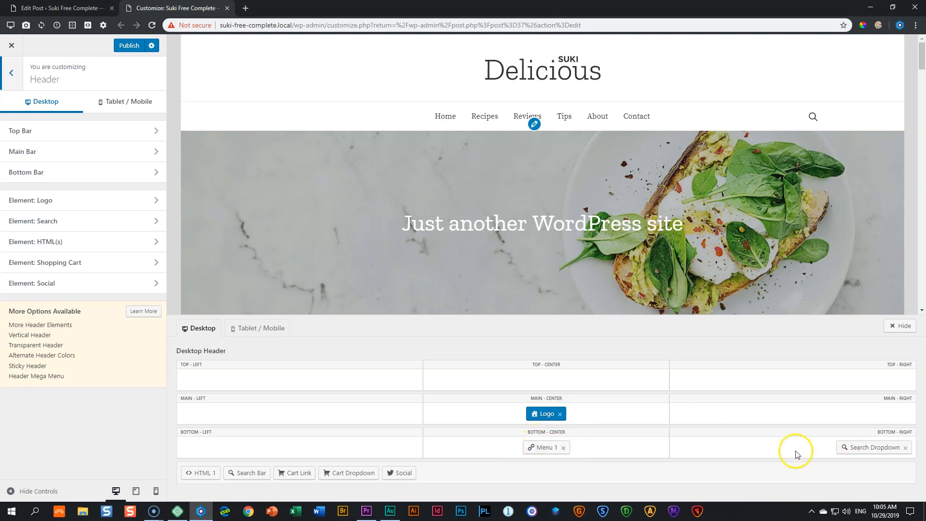
Remove the Search Dropdown element from the bottom-right slot of the desktop header.
left_click(907, 448)
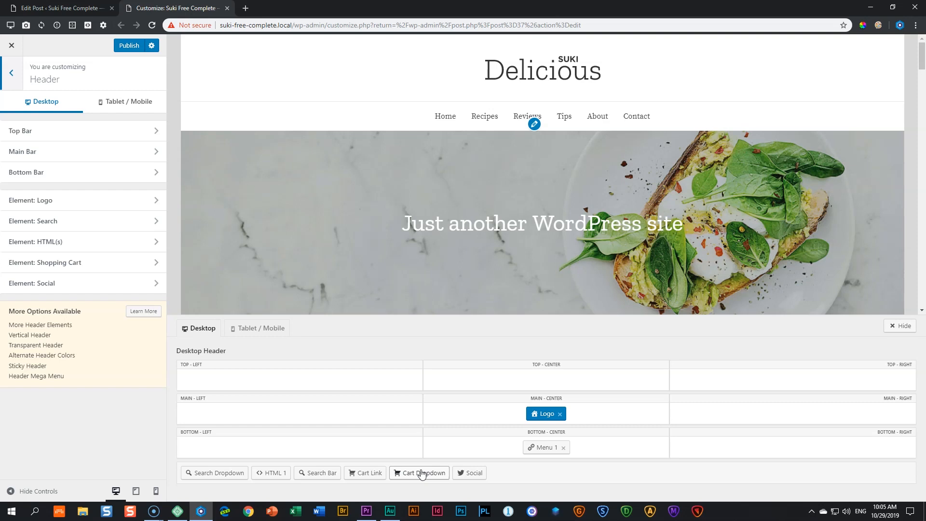
Try the Cart Link and Cart Dropdown elements in the top-right header slot, and remove both from the header.
left_click_drag(365, 473, 889, 379)
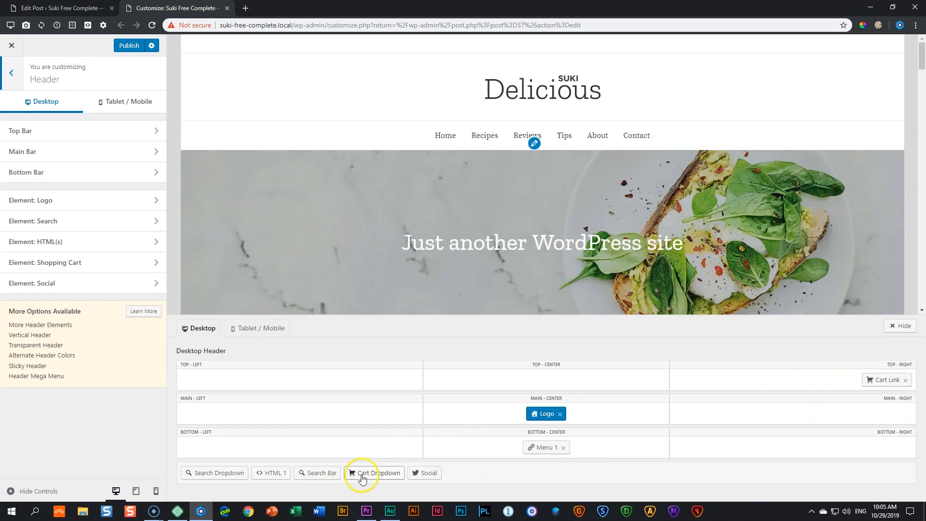
left_click_drag(362, 478, 807, 384)
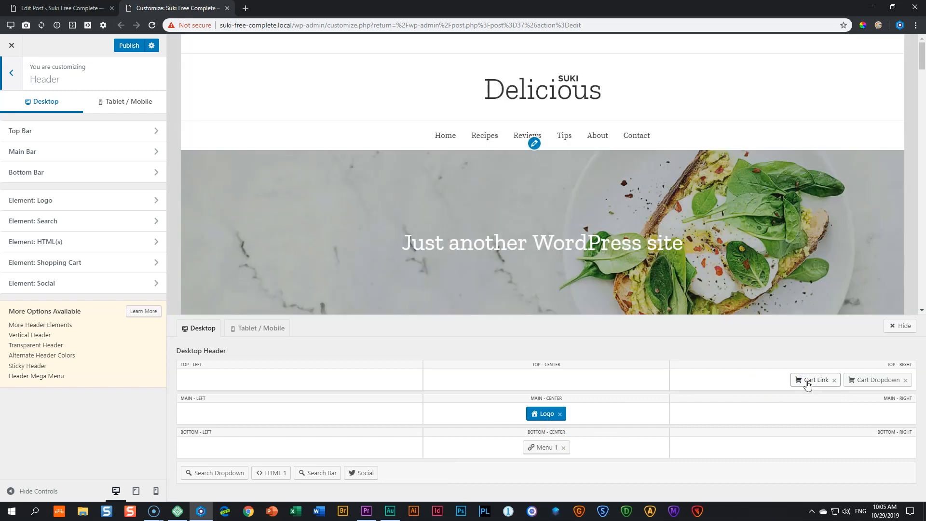
left_click(834, 380)
left_click(905, 381)
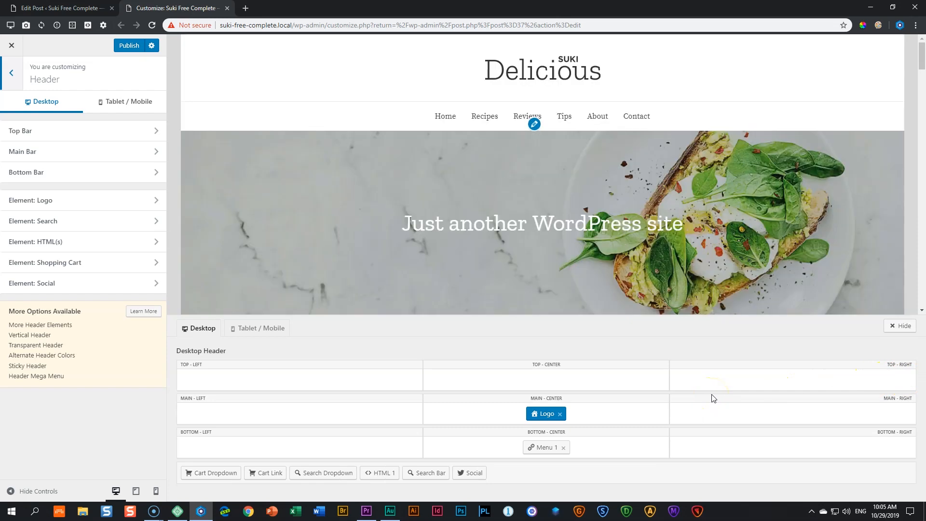
Try the Social element in the top-center and bottom-left header slots, and return it to the unused elements.
left_click_drag(473, 473, 549, 378)
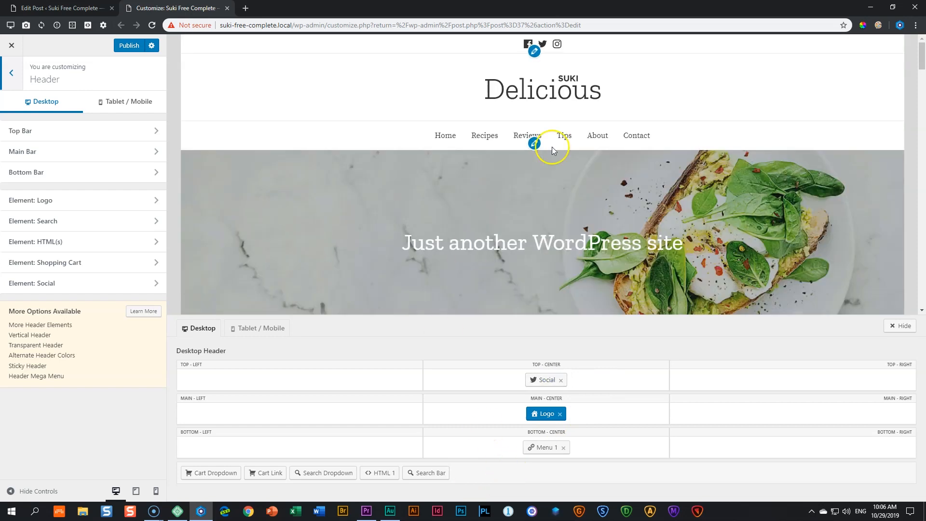
left_click_drag(533, 386, 307, 443)
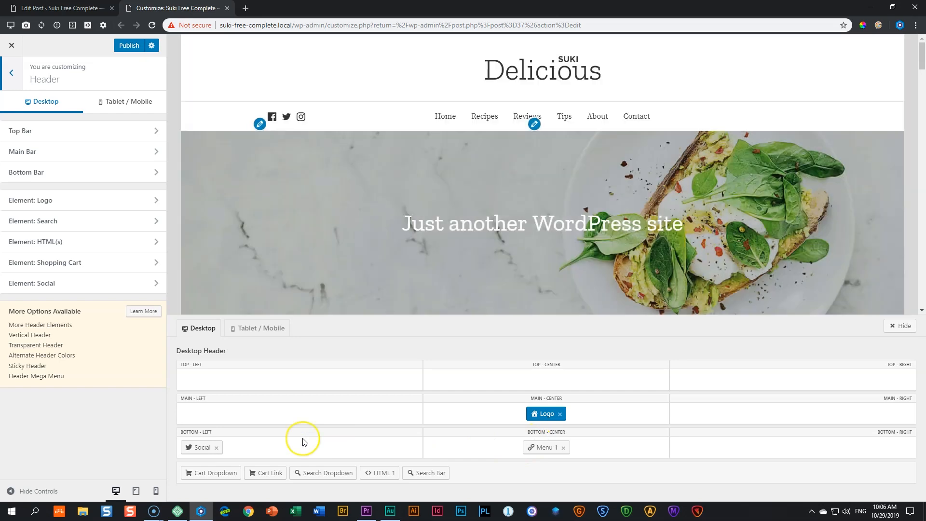
left_click_drag(206, 446, 480, 476)
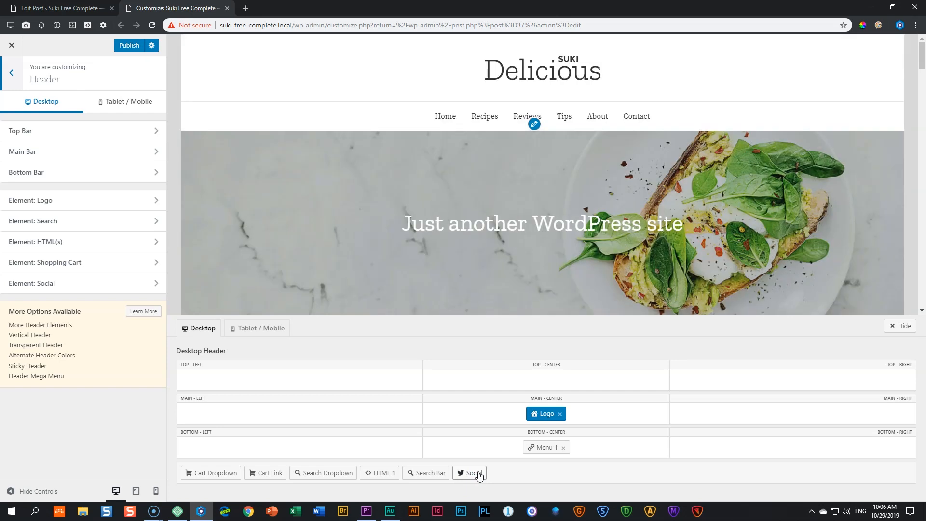
Remove the Logo element from the desktop header and place it back in the main-center slot.
left_click(560, 415)
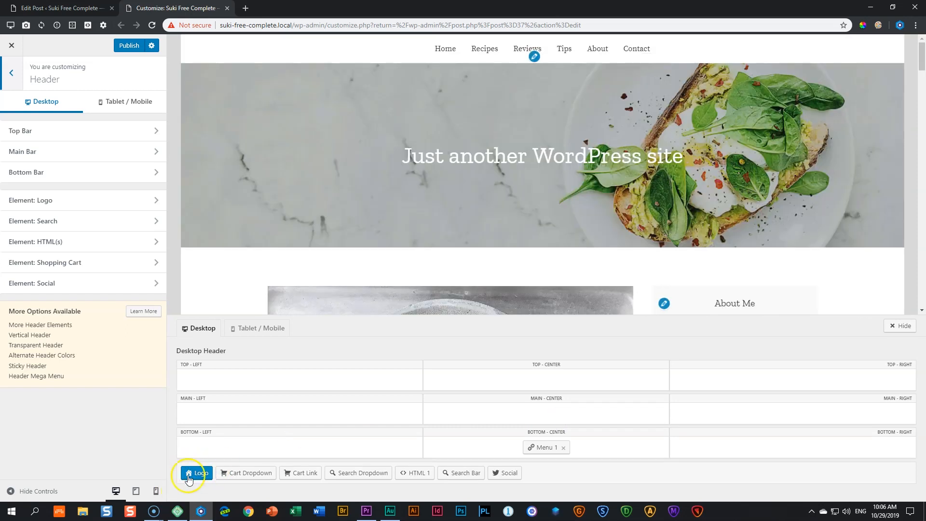
left_click_drag(196, 475, 556, 411)
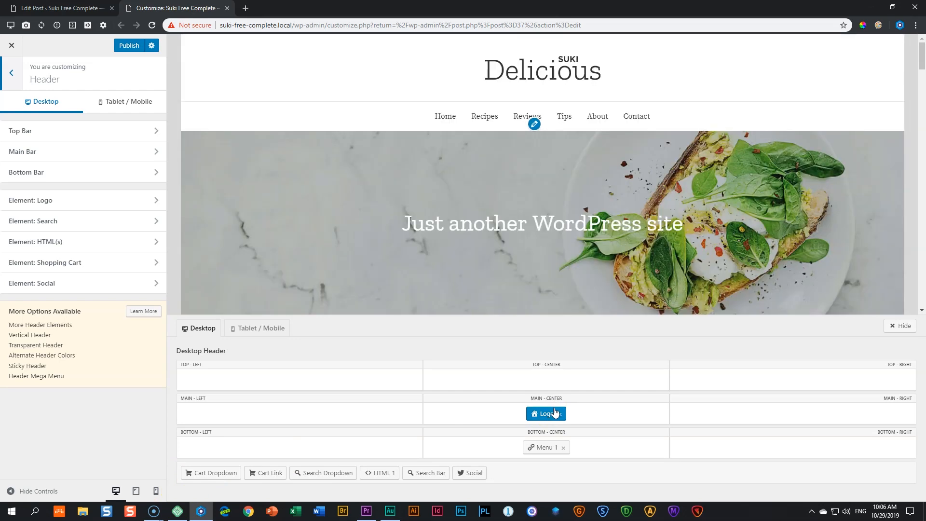
Open the Logo element's settings from the header builder, and reopen them from the Header section list.
left_click(543, 417)
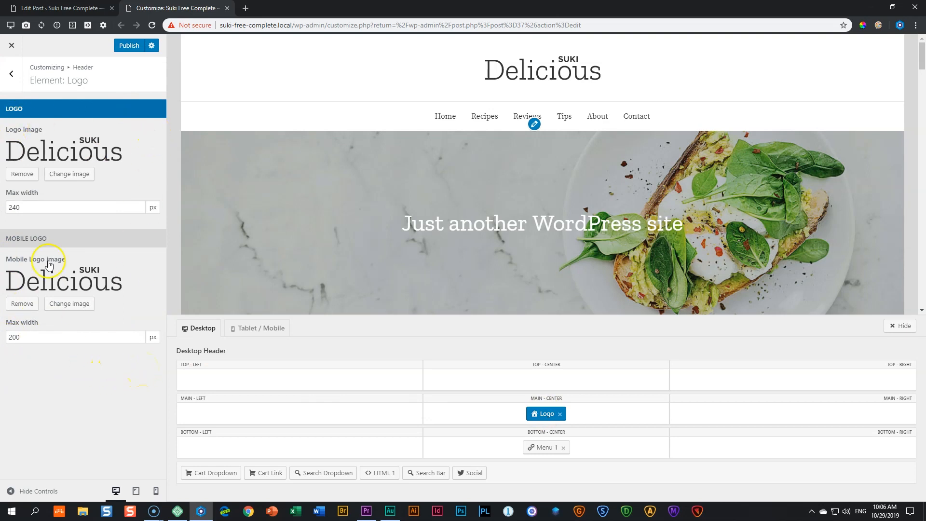
left_click(12, 74)
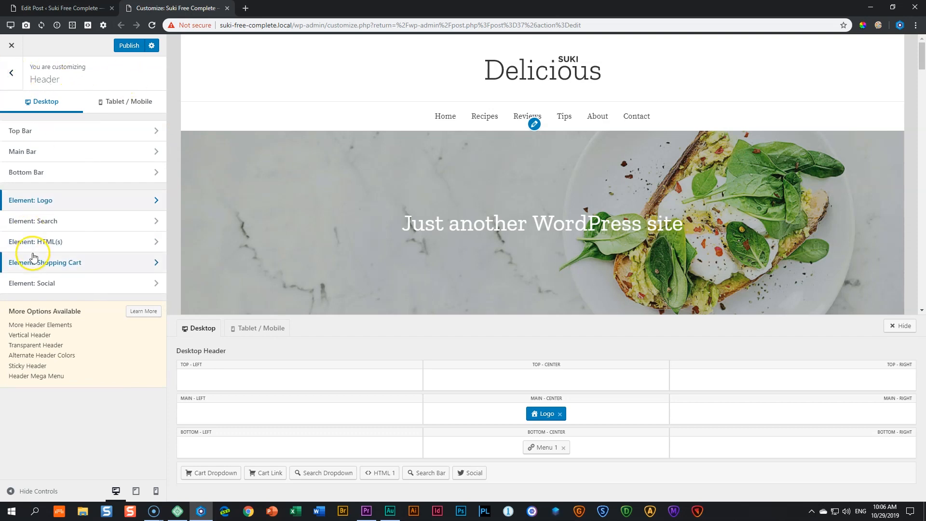
left_click(33, 205)
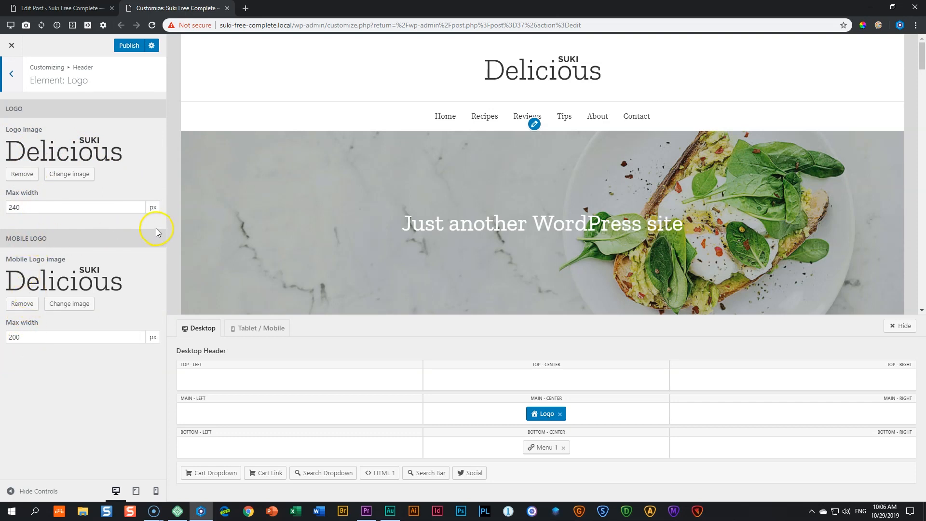
Set the desktop logo's max width to 500 px.
double_click(139, 205)
left_click(28, 208)
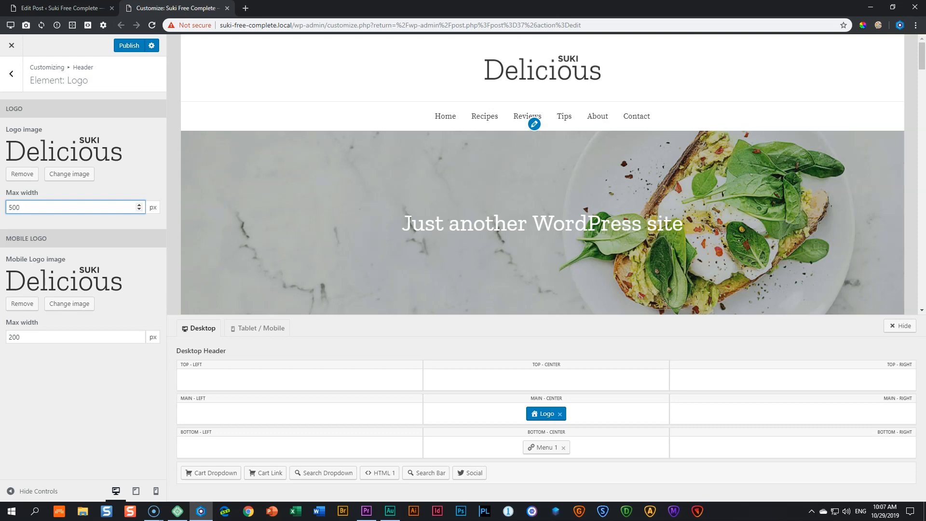
key("Tab")
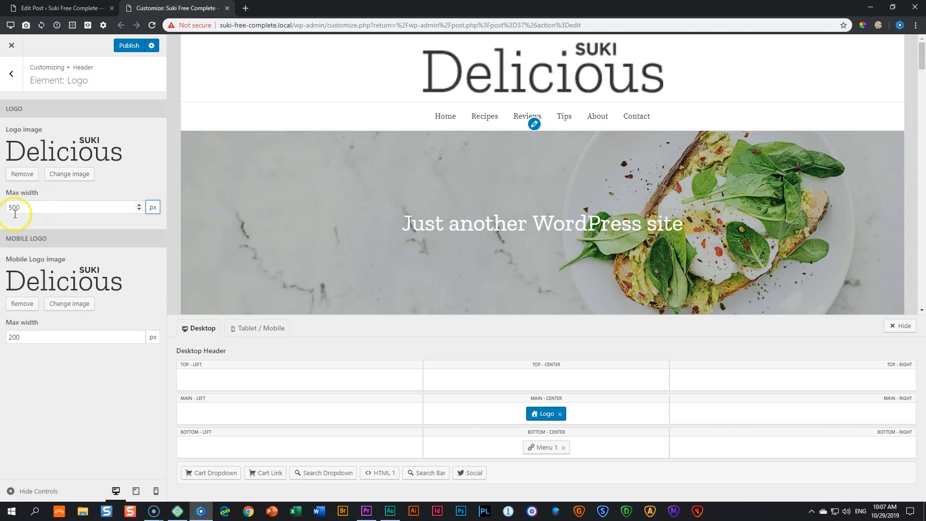
Set the desktop logo's max width to 120 px and return to the Header section list.
double_click(33, 210)
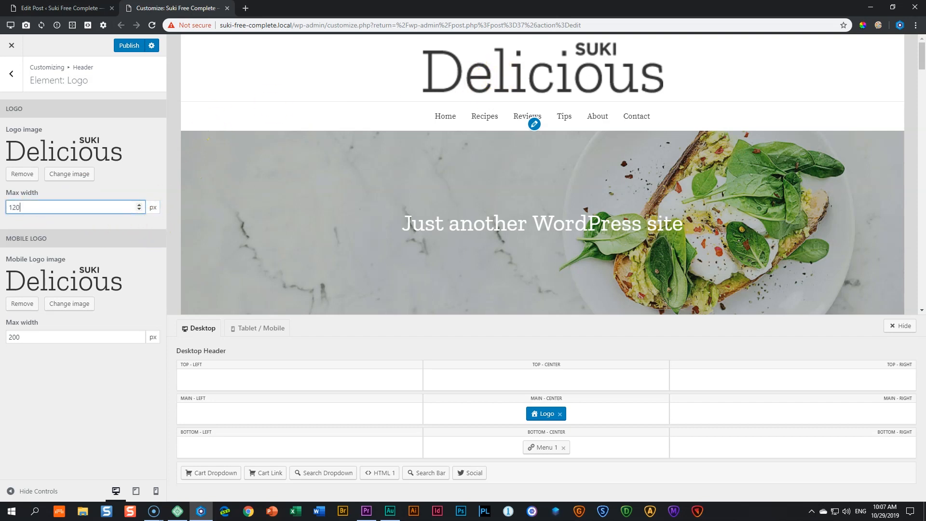
key("Tab")
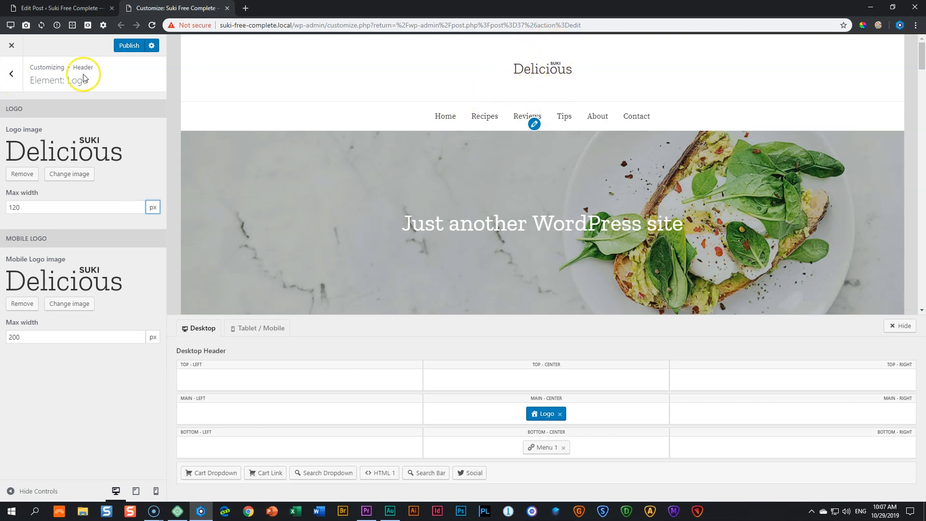
left_click(12, 79)
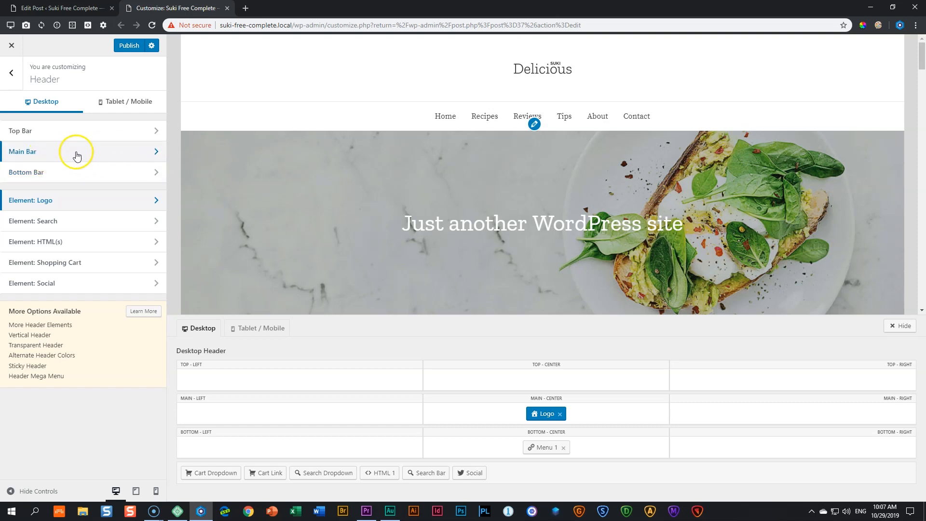
Set the height of the header's Main Bar to 80 px.
left_click(30, 152)
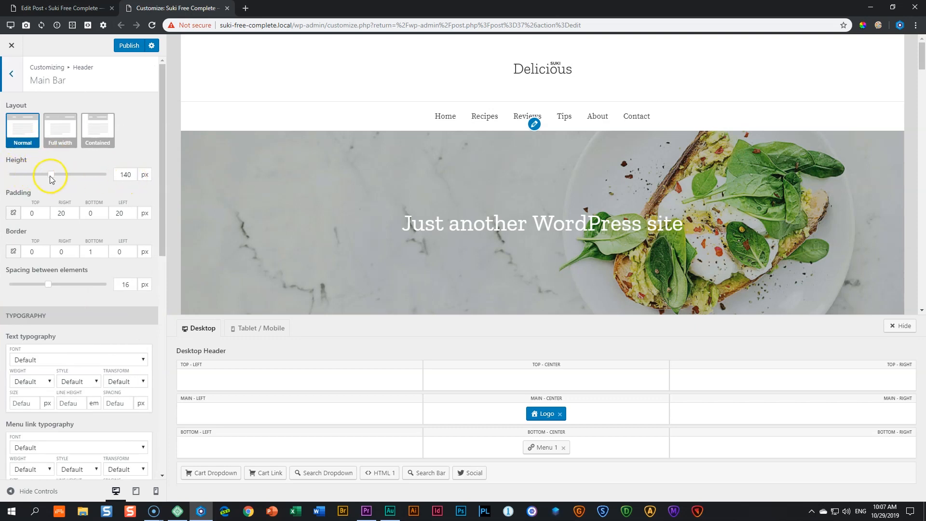
double_click(125, 174)
type("80")
key("Tab")
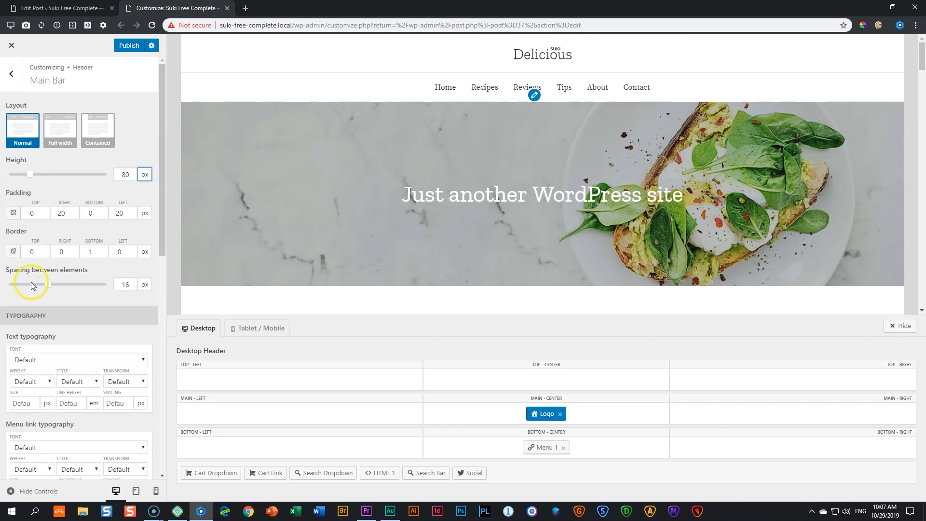
Try the Full width and Contained Main Bar layouts with the Logo in the main-left slot, and restore the Normal layout and main-center placement.
left_click_drag(554, 410, 246, 413)
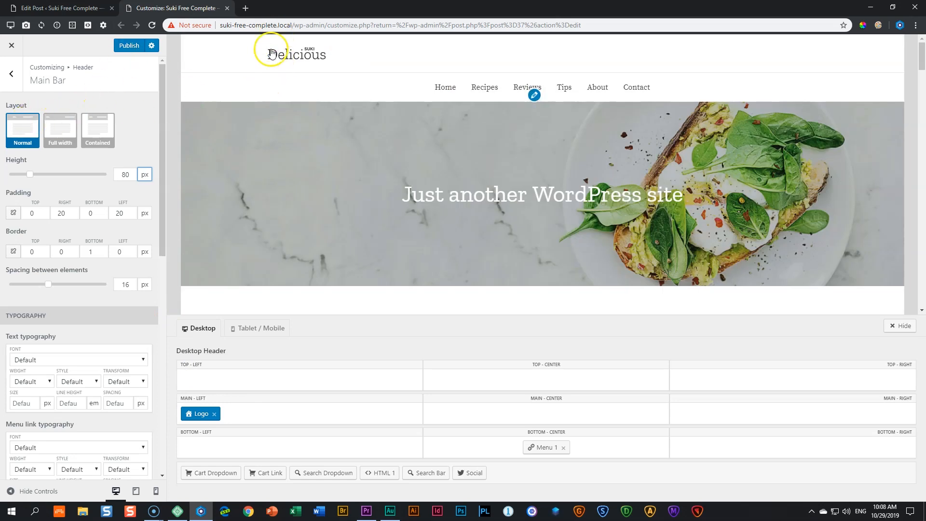
left_click(56, 136)
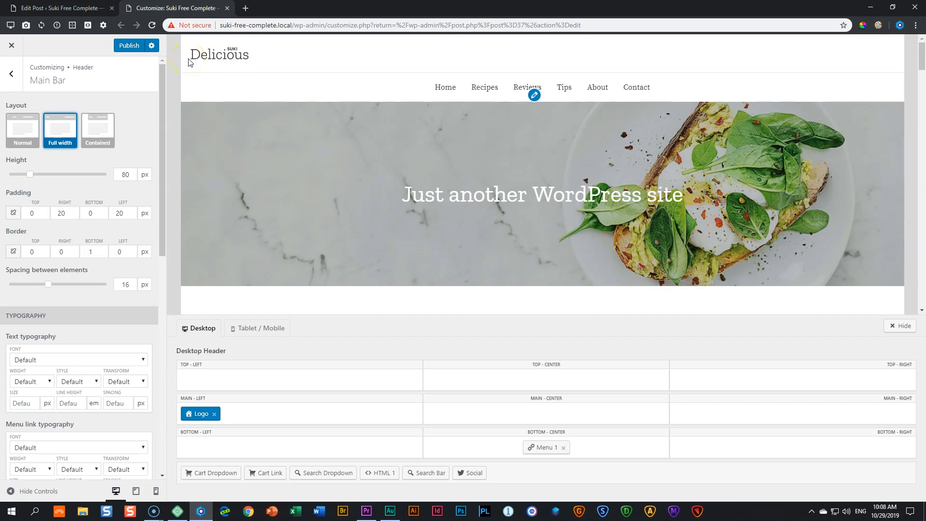
left_click(96, 129)
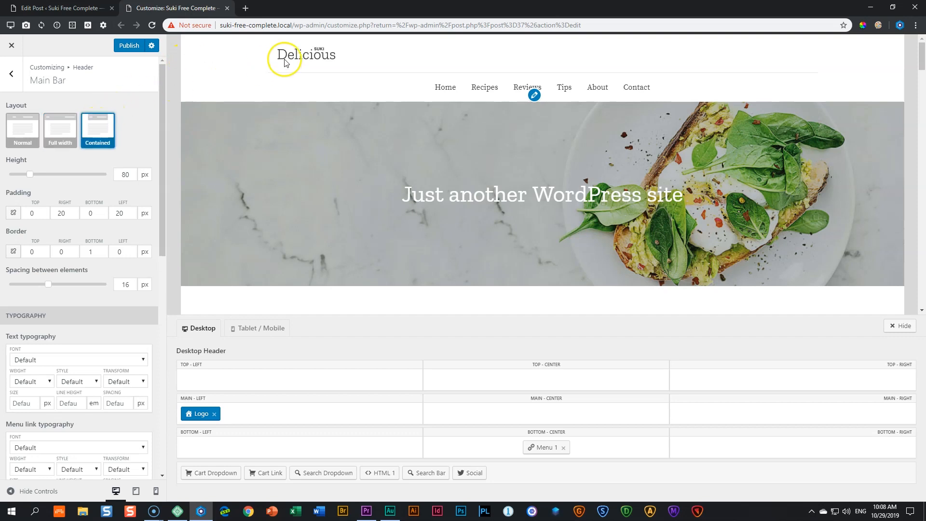
left_click(25, 131)
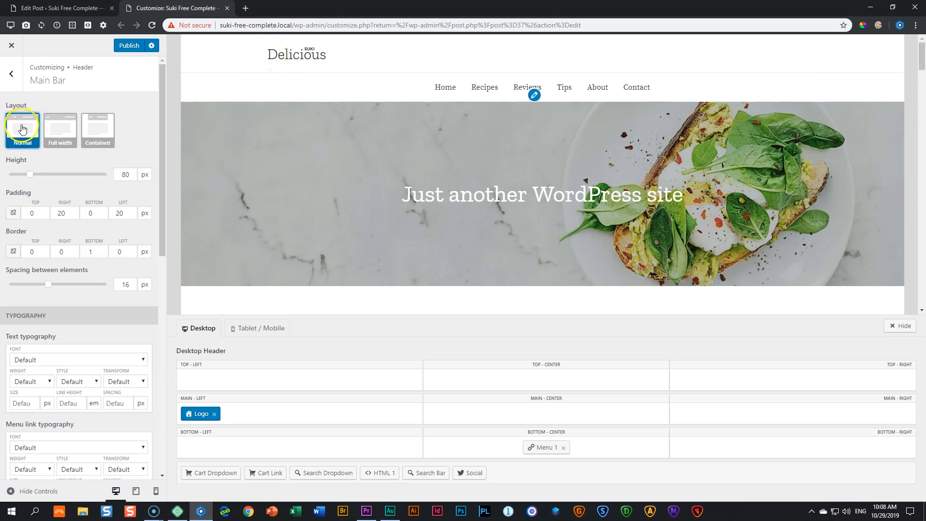
left_click_drag(197, 413, 536, 416)
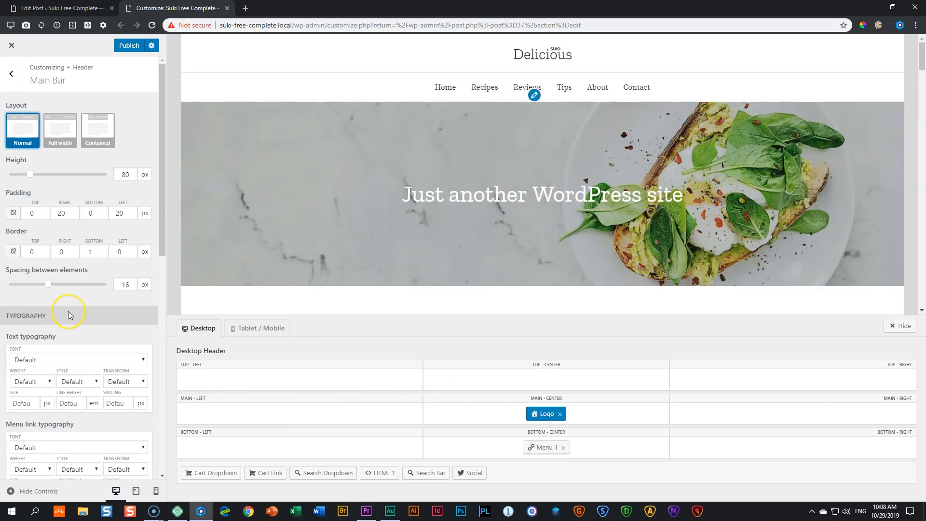
Set the Main Bar's background color to the blue palette swatch at 42% opacity, rgba(0,102,204,0.42).
scroll(68, 316, "down", 5)
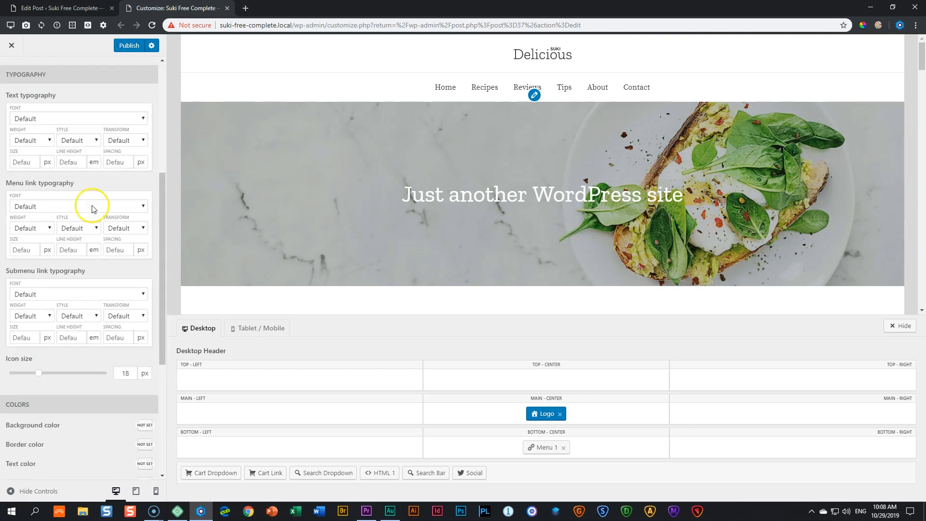
scroll(85, 333, "down", 5)
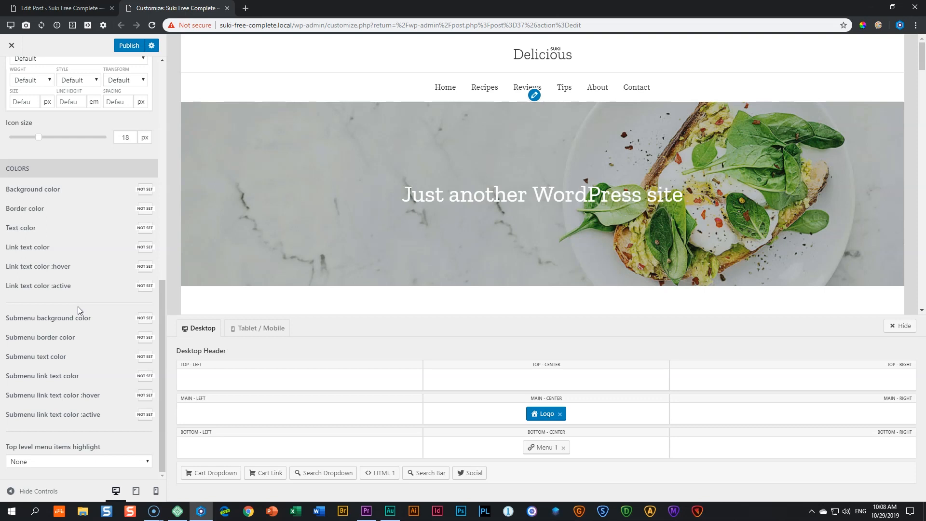
left_click(145, 189)
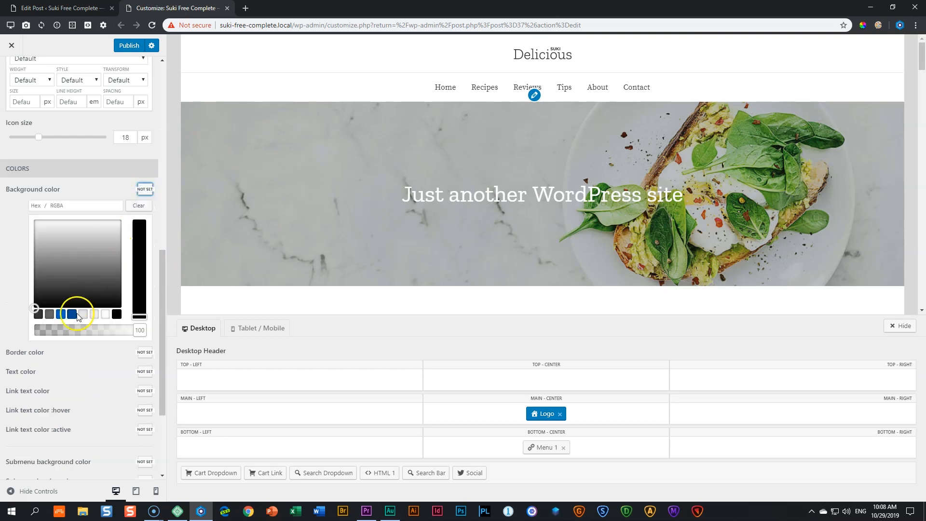
left_click(61, 314)
left_click_drag(133, 331, 78, 332)
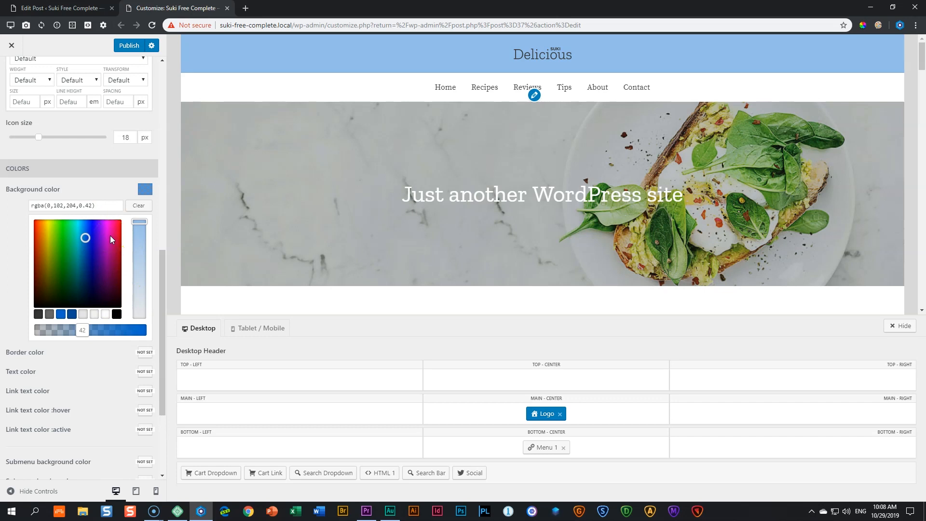
left_click(21, 244)
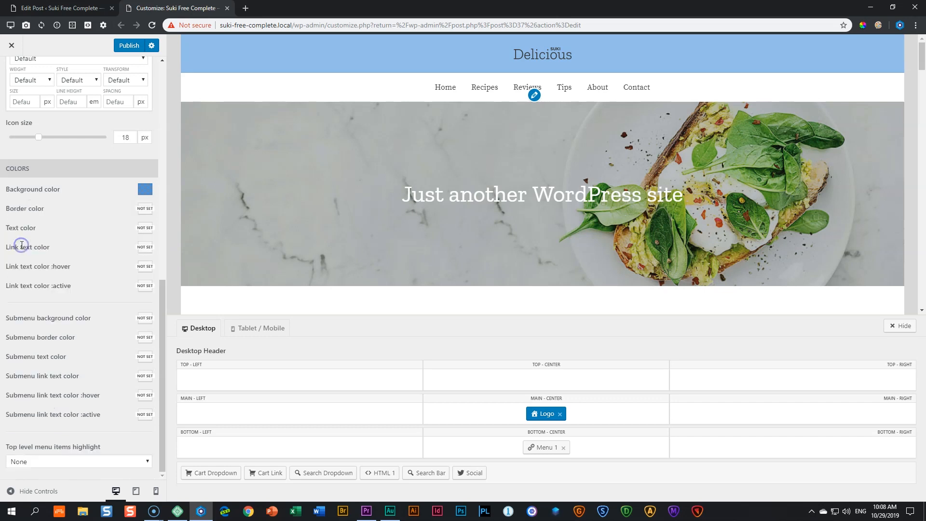
Clear the Main Bar's background color so it is no longer set.
left_click(145, 189)
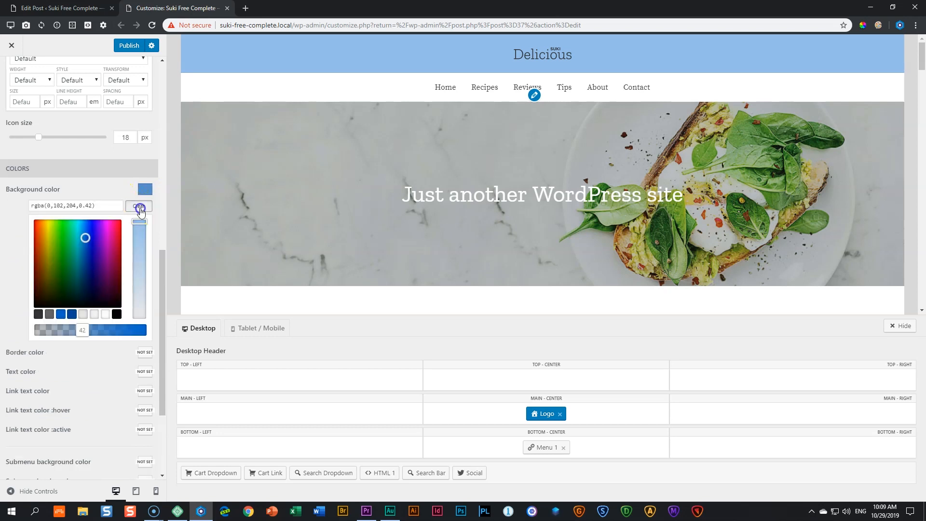
left_click(139, 208)
left_click(144, 190)
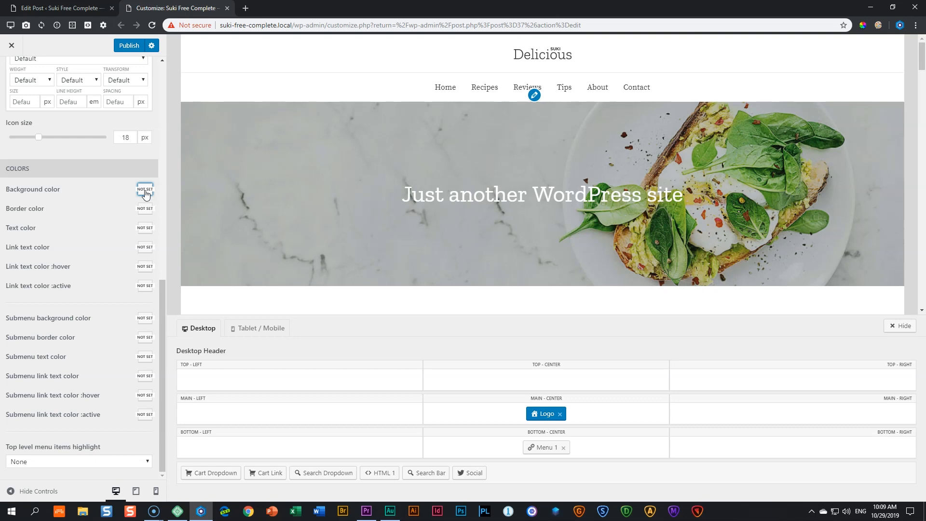
left_click(140, 211)
Leave the Main Bar settings and open the header's Bottom Bar settings.
left_click_drag(161, 290, 160, 66)
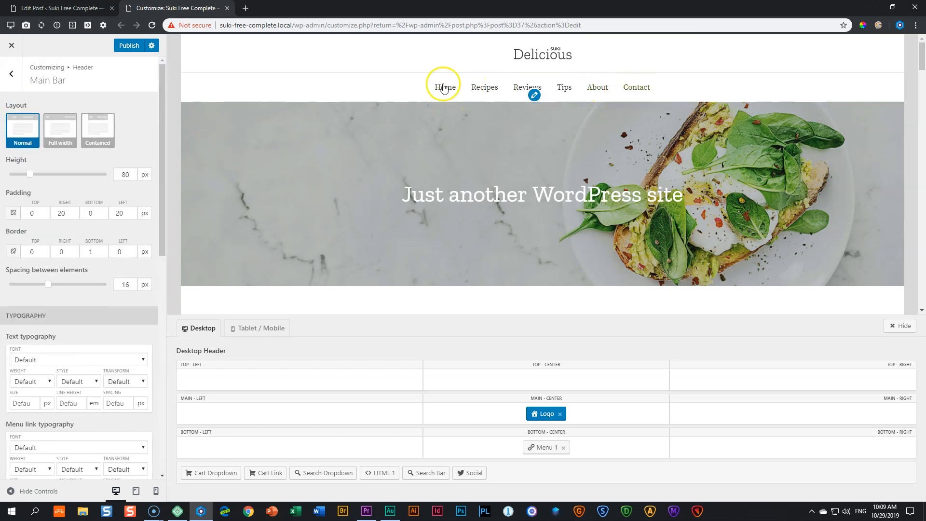
left_click(10, 75)
left_click(34, 174)
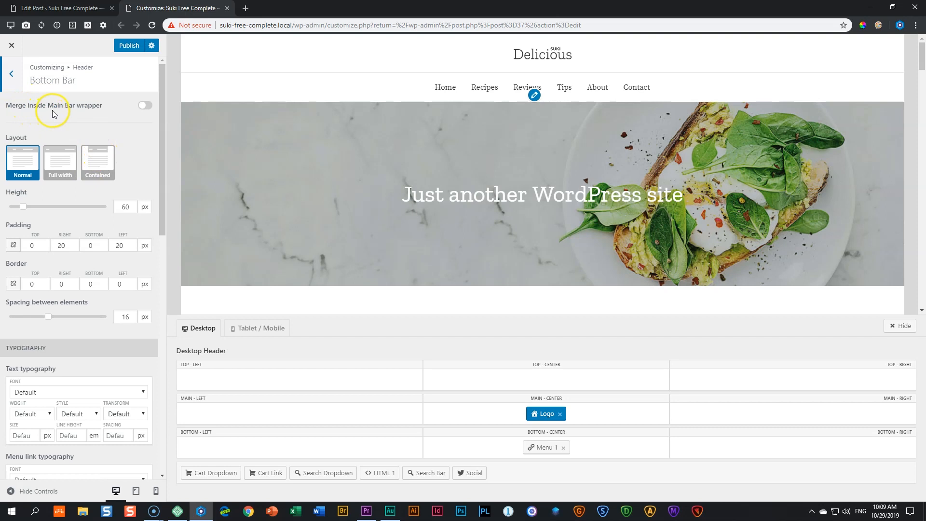
Try merging the Bottom Bar inside the Main Bar wrapper and turn the option off again.
left_click(145, 106)
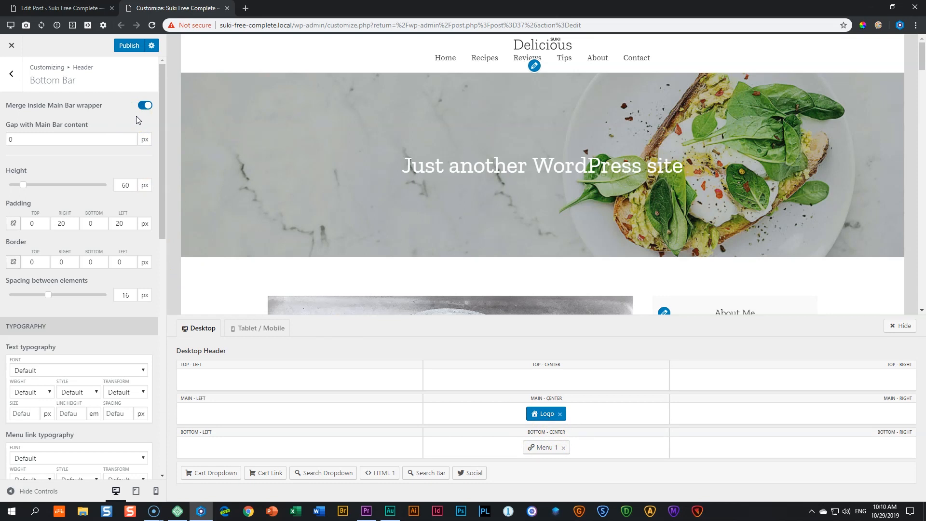
left_click(143, 106)
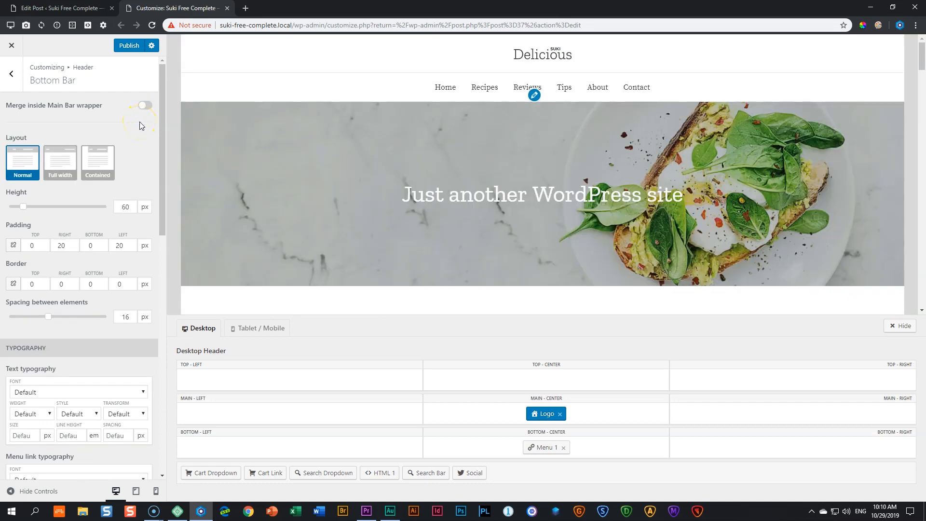
Set the Bottom Bar's spacing between elements to 19 px.
scroll(140, 122, "down", 2)
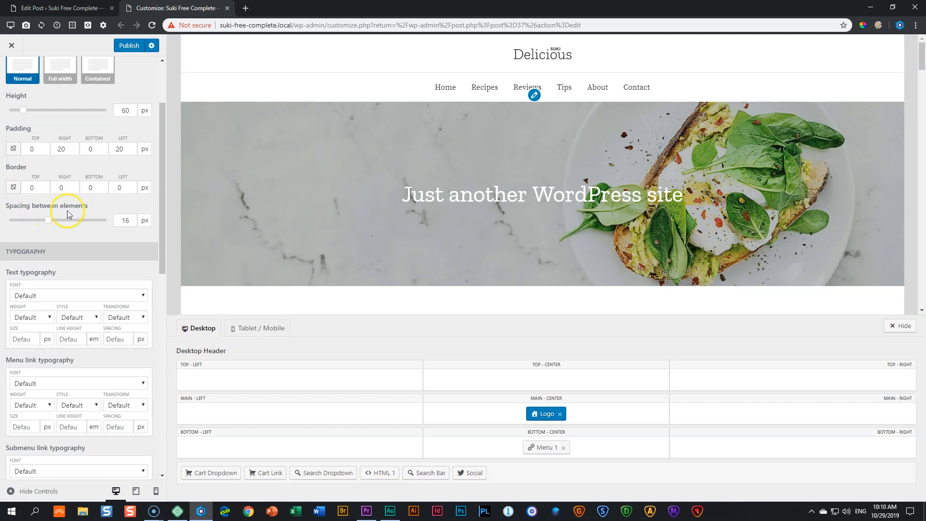
mouse_move(48, 225)
left_mouse_down()
mouse_move(76, 225)
mouse_move(34, 229)
mouse_move(91, 225)
mouse_move(57, 228)
left_mouse_up()
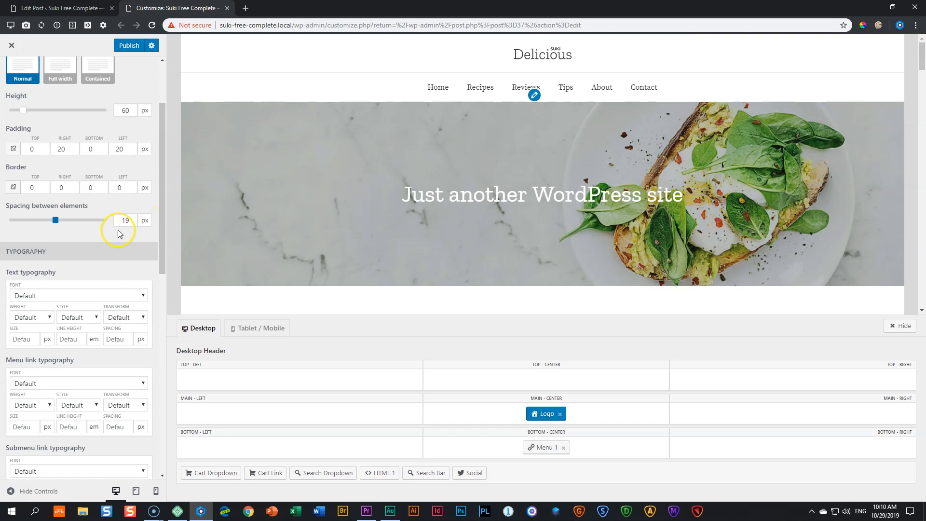
Style the Bottom Bar's menu link typography with the Helvetica font, Black weight, Italic style and Uppercase transform.
scroll(118, 229, "down", 2)
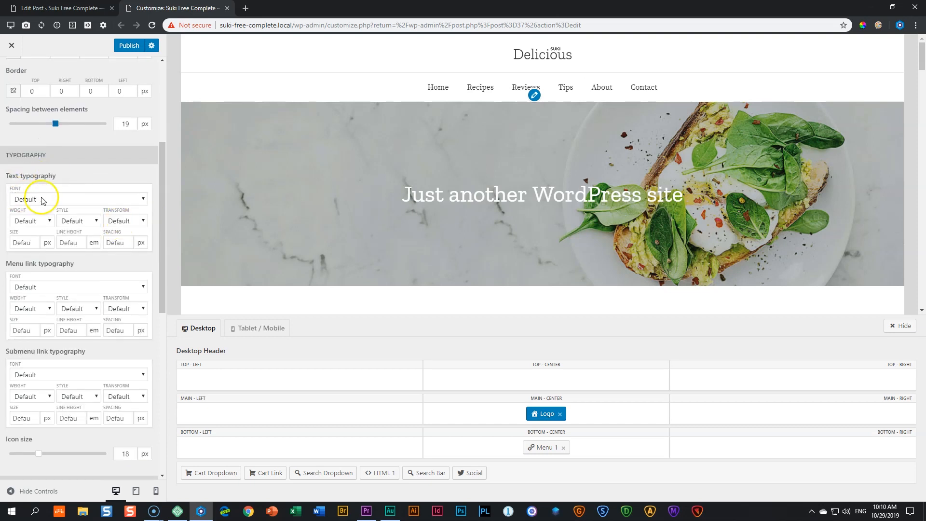
scroll(73, 265, "down", 1)
left_click(40, 240)
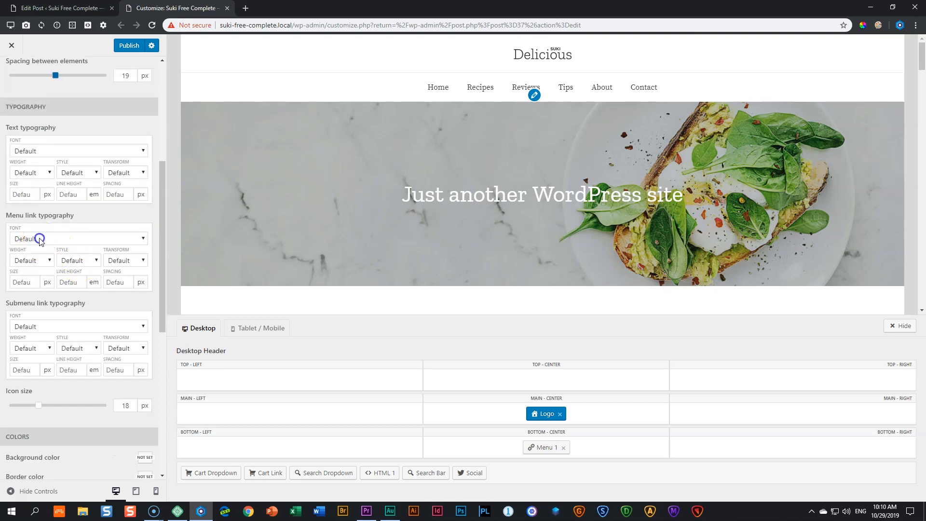
left_click(42, 286)
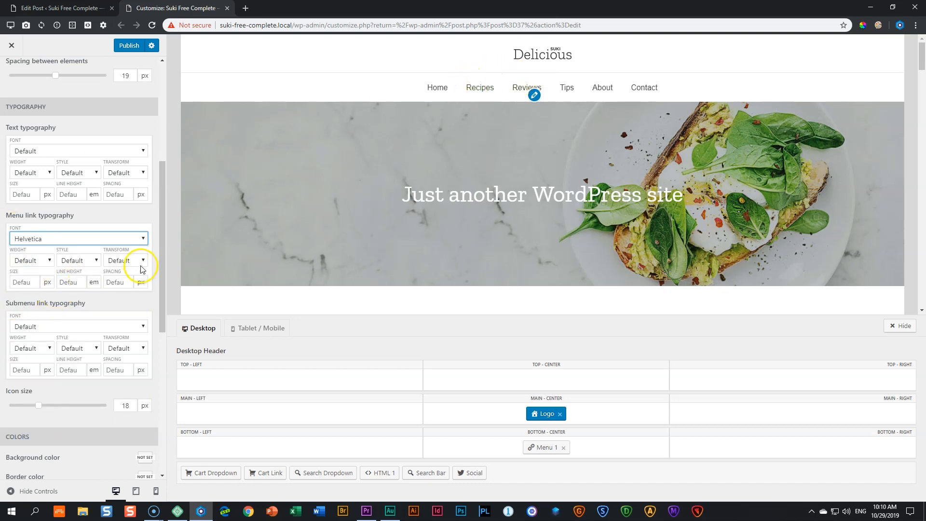
left_click(50, 261)
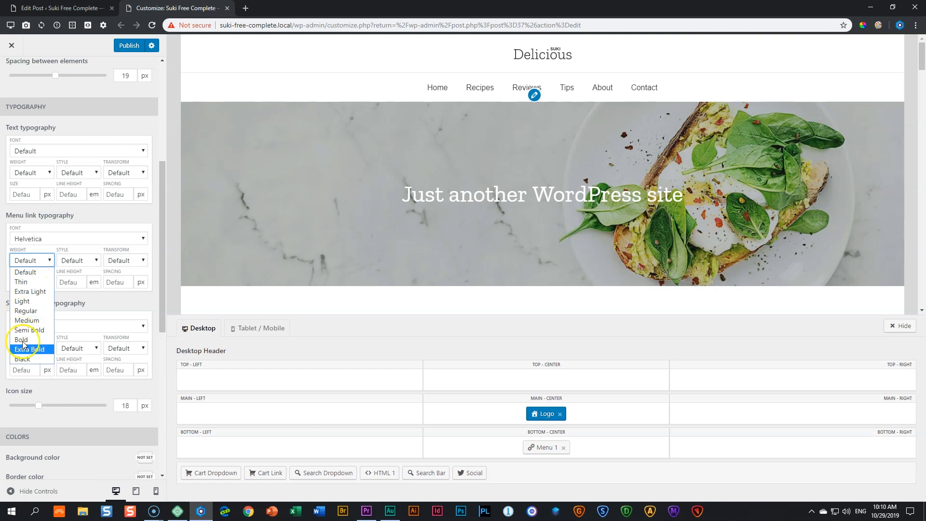
left_click(22, 361)
left_click(90, 260)
left_click(74, 292)
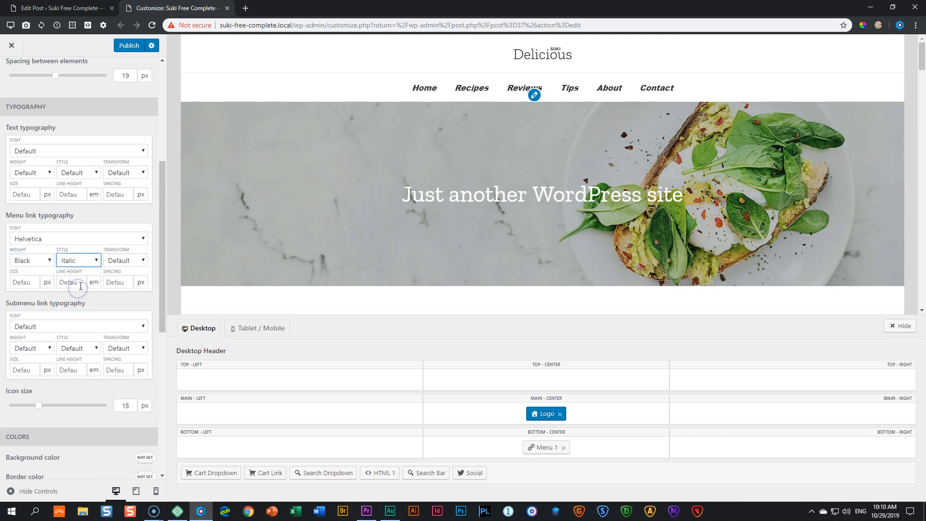
left_click(136, 261)
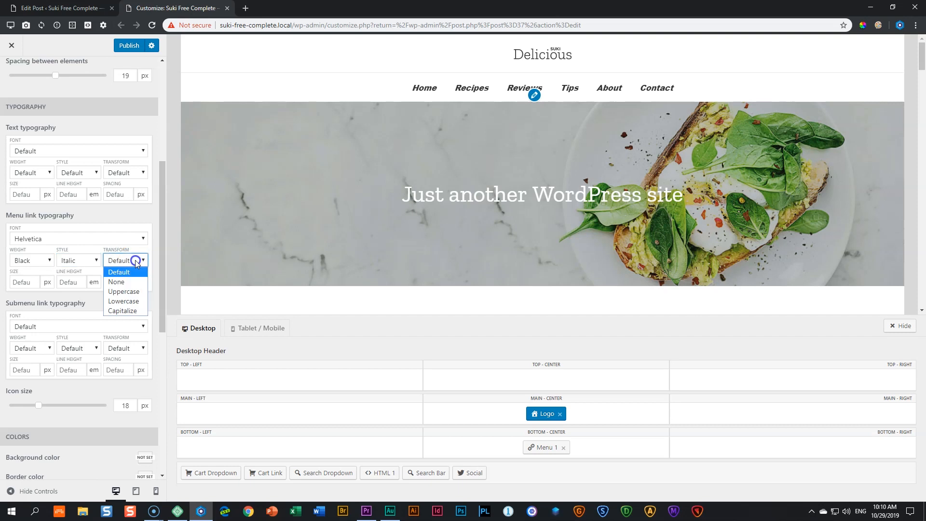
left_click(114, 292)
Set the menu link font size to 22 px.
left_click(35, 282)
type("3")
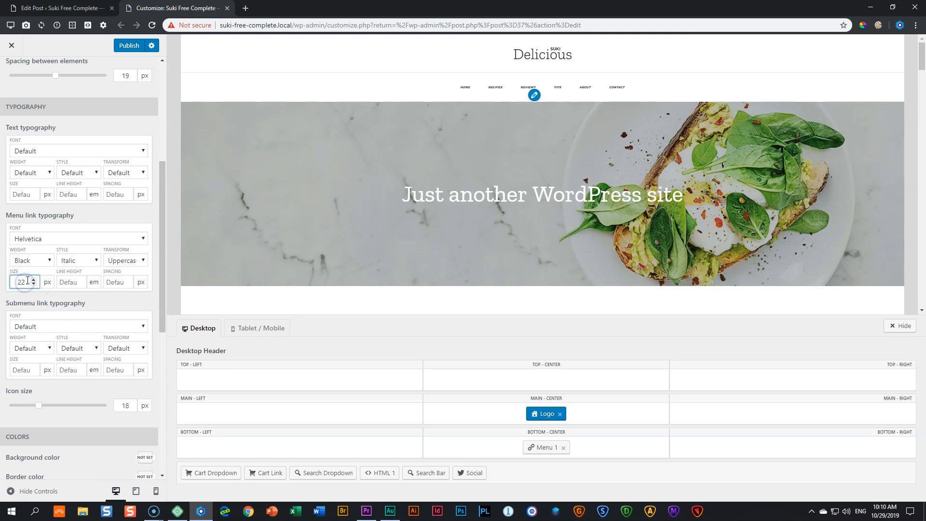
key("Tab")
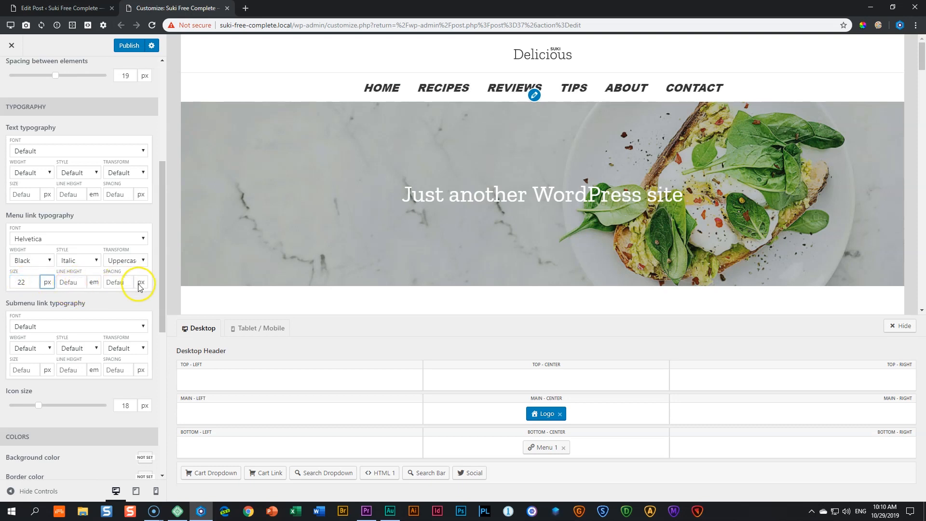
Reset the menu link font, weight, style and transform to Default.
left_click(143, 239)
left_click(114, 249)
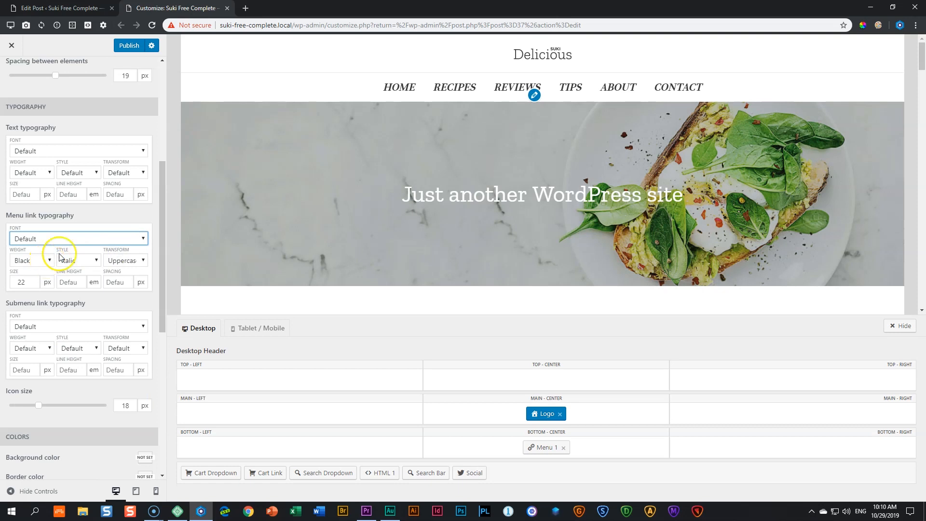
left_click(134, 238)
left_click(84, 252)
left_click(45, 261)
left_click(42, 263)
left_click(97, 261)
left_click(72, 272)
left_click(143, 261)
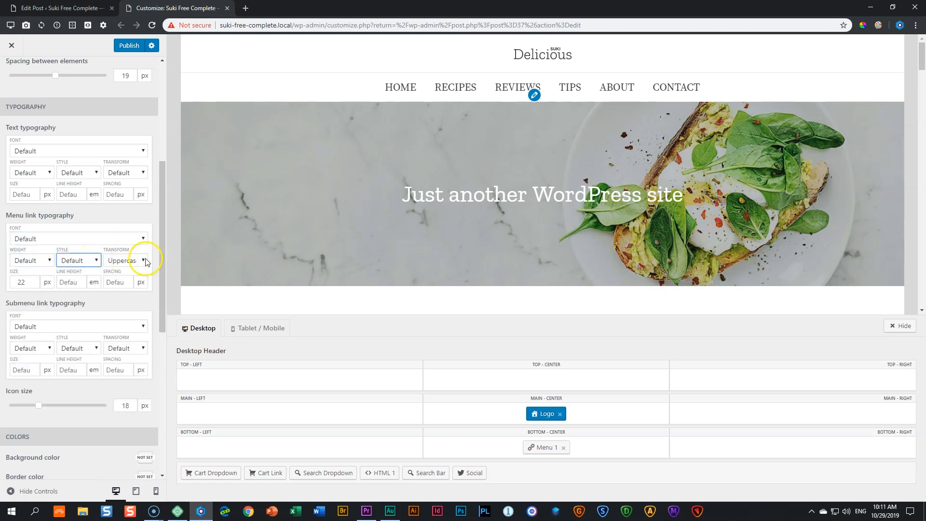
left_click(115, 271)
Reduce the menu link font size to 17 px.
left_click(33, 285)
left_click(33, 285)
left_click(33, 285)
left_click(33, 285)
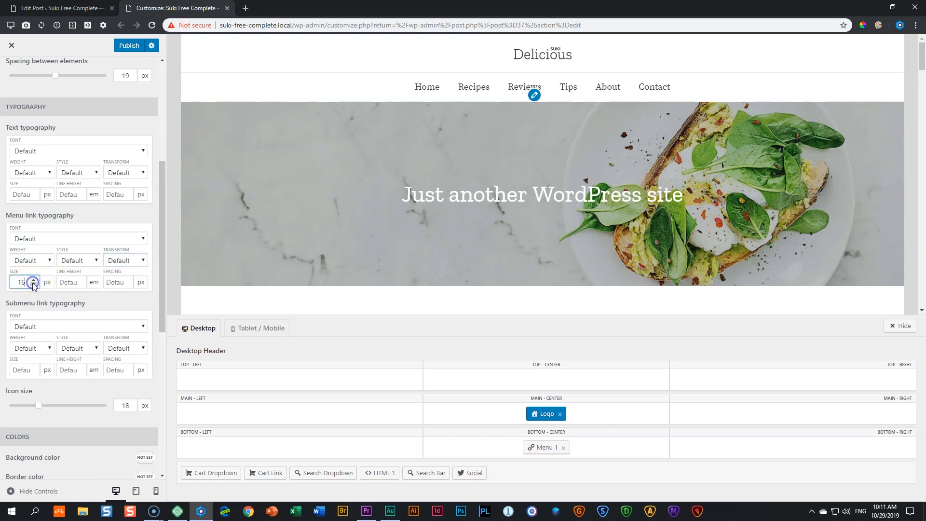
left_click(33, 279)
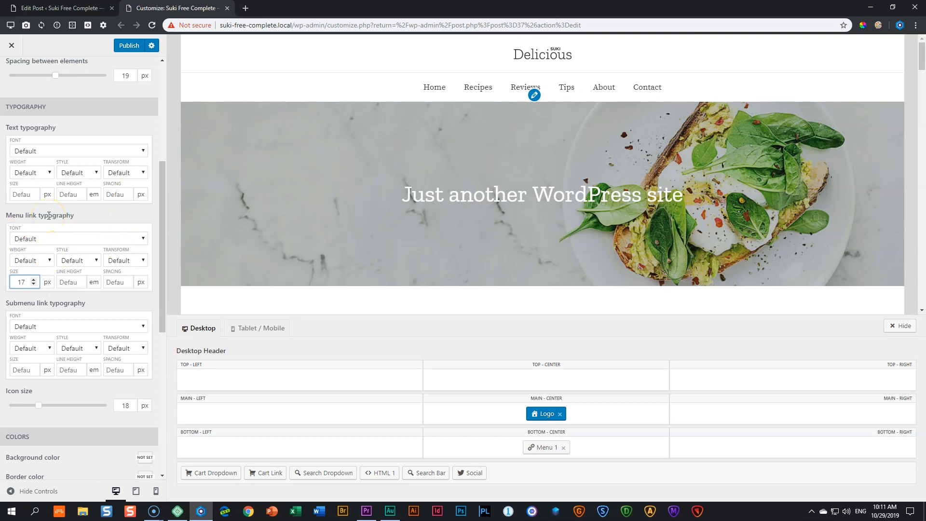
Set the Bottom Bar's link text color to the blue preset #0066cc.
scroll(49, 216, "down", 7)
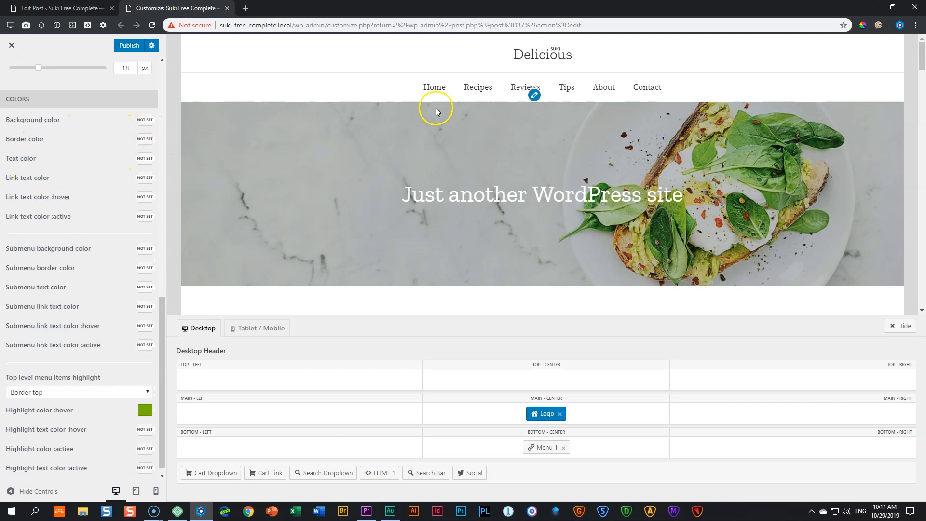
left_click(151, 175)
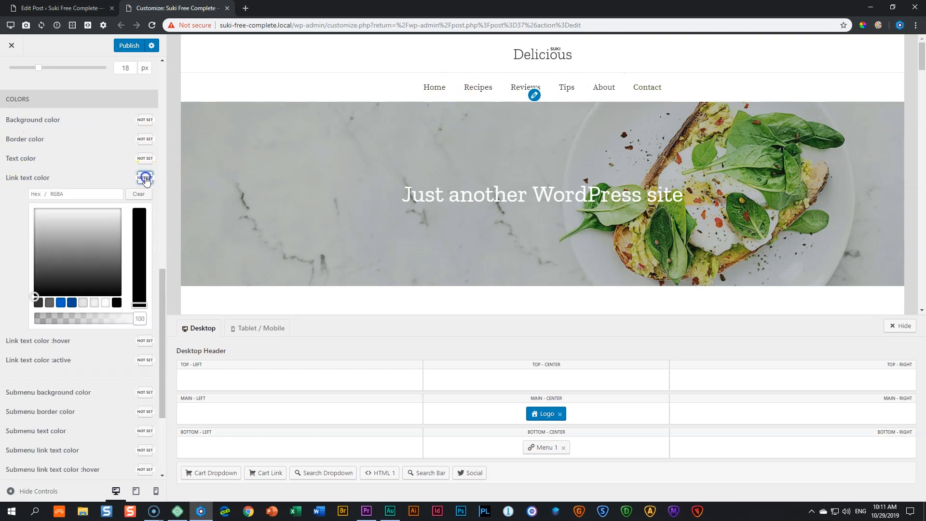
left_click(61, 302)
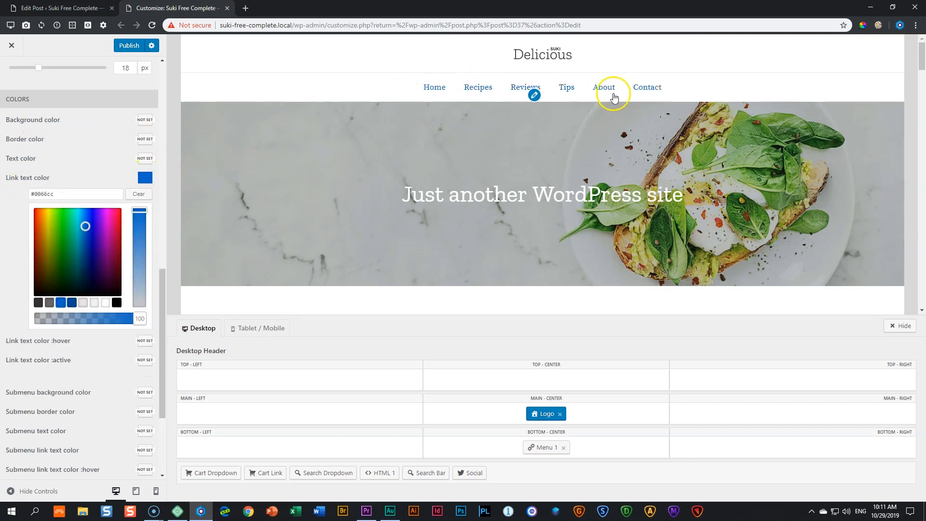
left_click(144, 177)
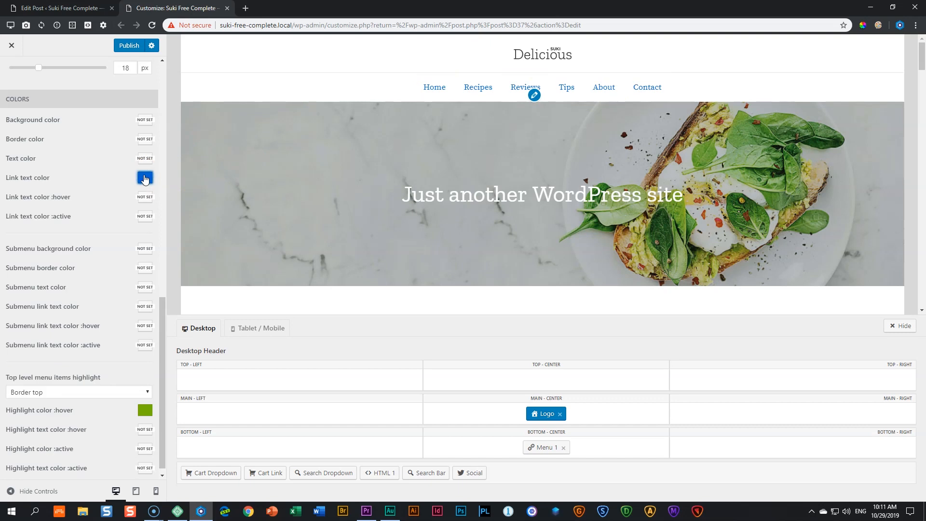
Set the Bottom Bar's link text hover color to magenta #d100d8.
left_click(149, 200)
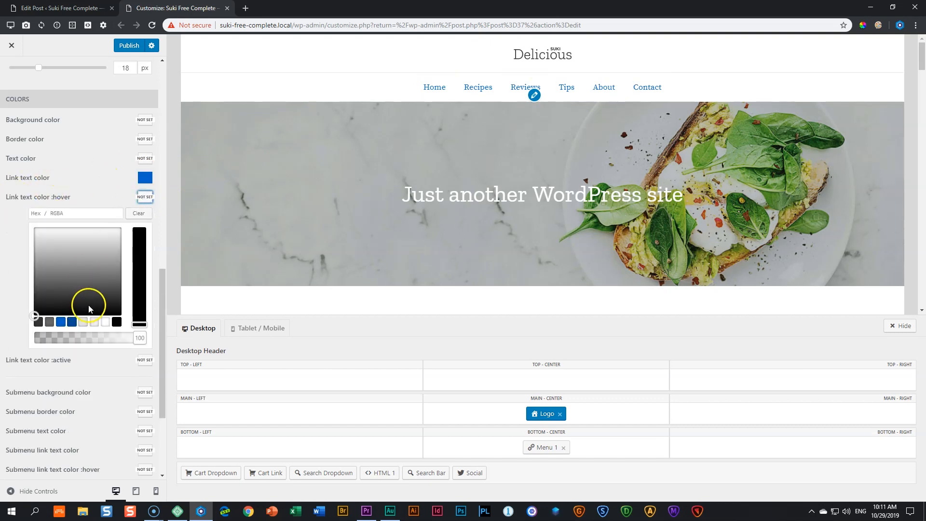
left_click(60, 322)
left_click(107, 242)
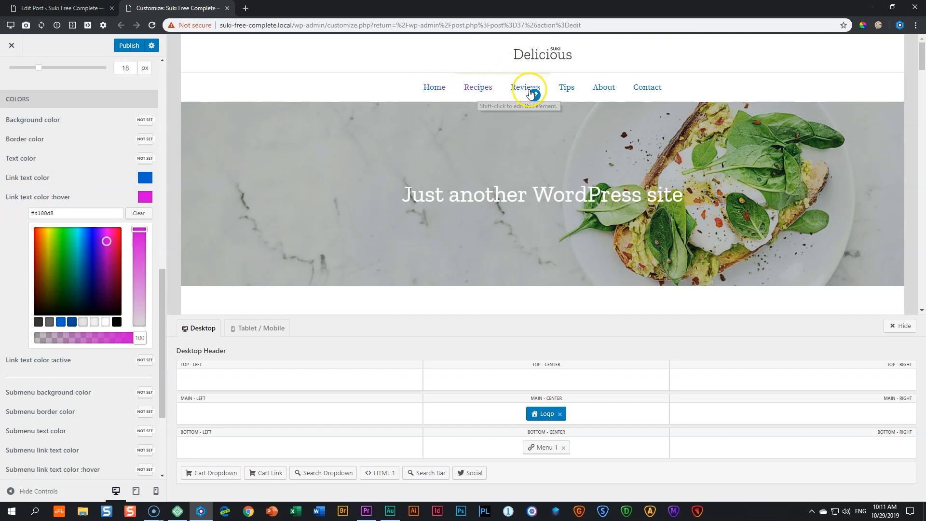
left_click(145, 198)
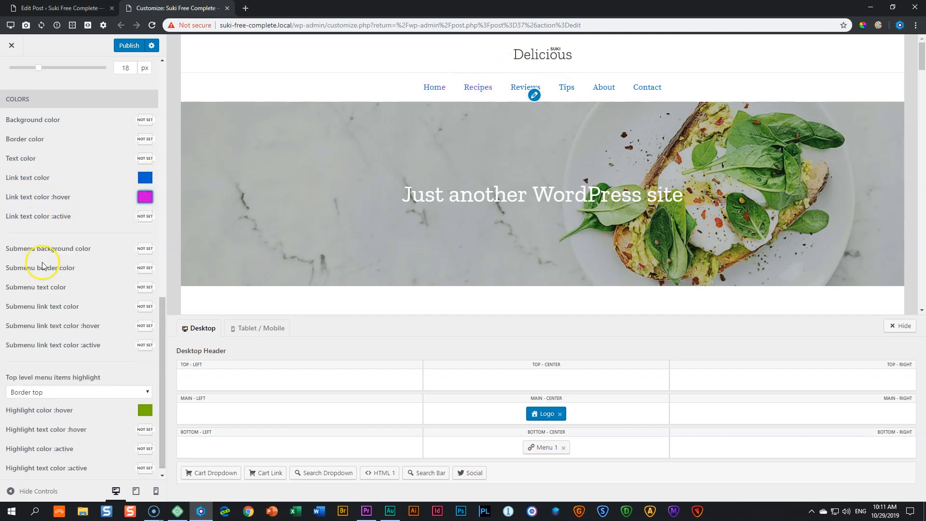
Set the top level menu items highlight to Background.
scroll(117, 324, "down", 1)
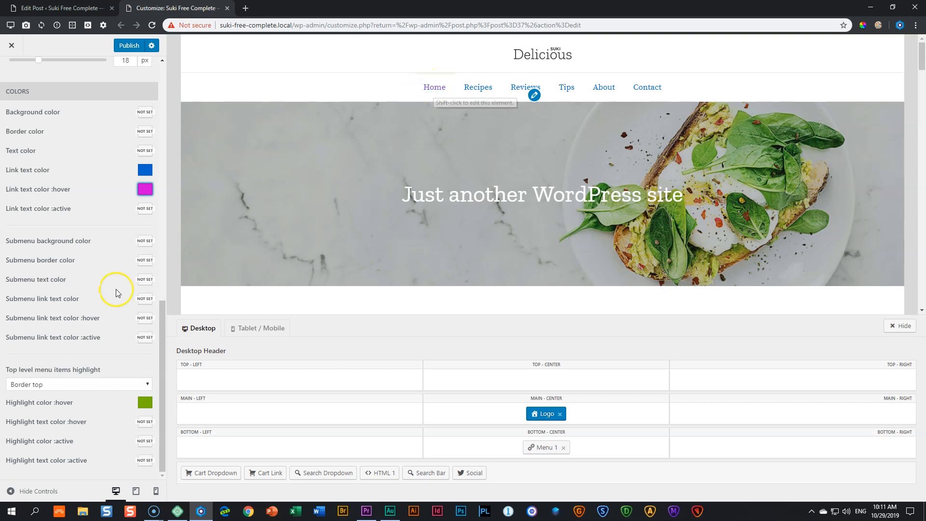
left_click(138, 385)
left_click(83, 407)
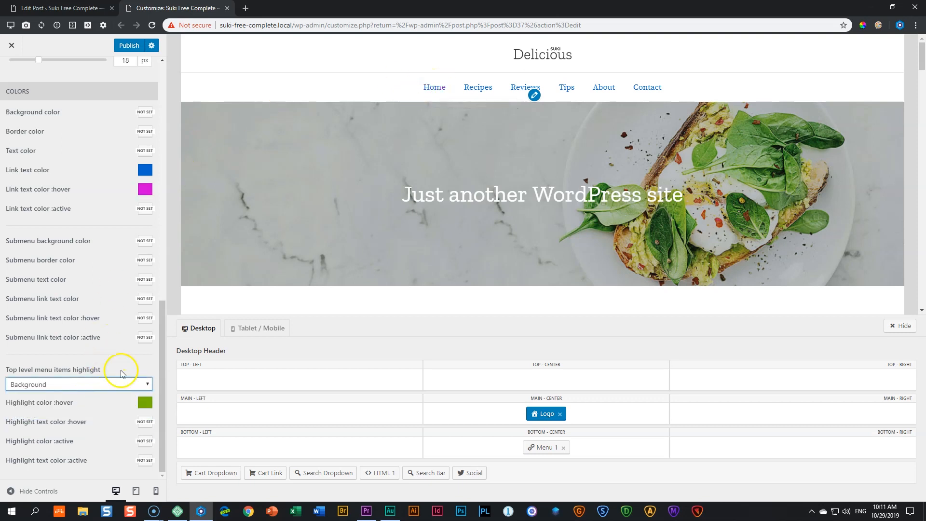
Change the menu's hover highlight color to a semi-transparent magenta with 68 percent opacity.
left_click(144, 402)
scroll(131, 381, "down", 3)
left_click_drag(53, 311, 36, 301)
left_click_drag(139, 399, 105, 400)
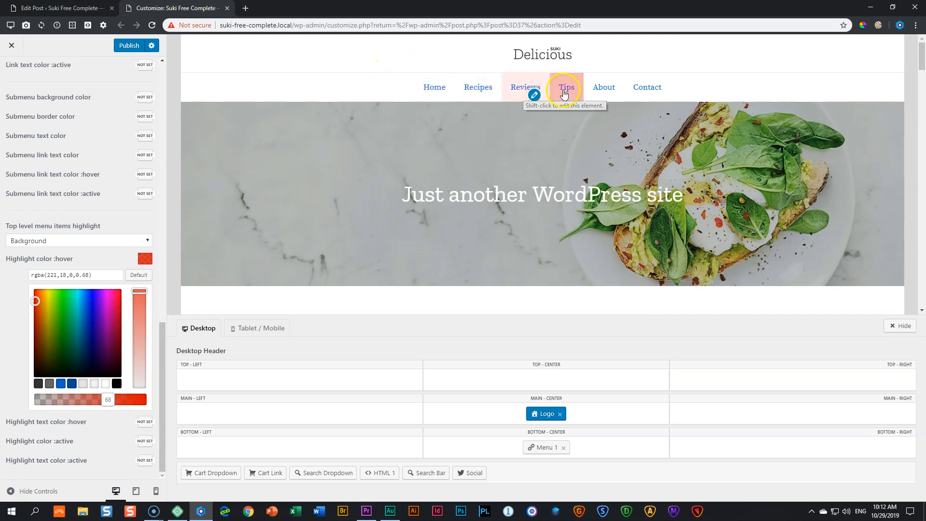
left_click_drag(72, 333, 107, 304)
left_click(145, 259)
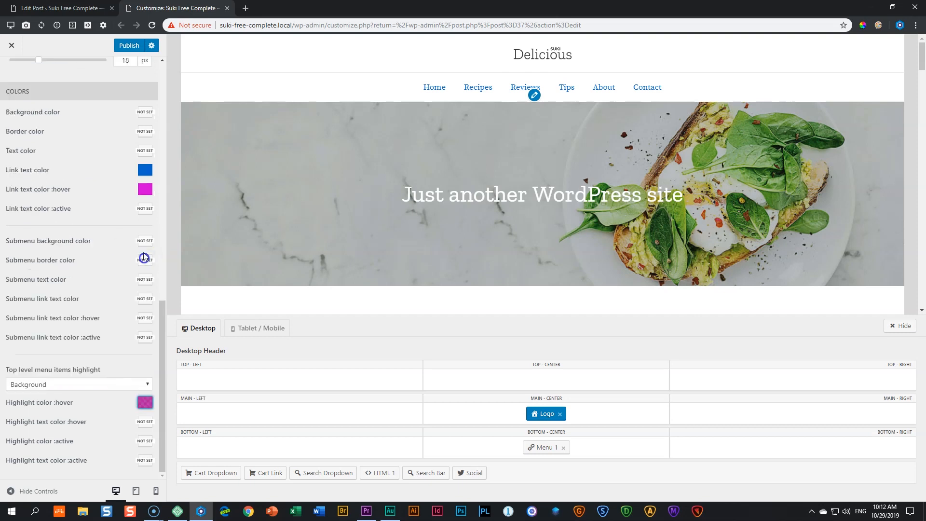
Try the Underline highlight on the top level menu items and switch it to Border bottom.
left_click(116, 384)
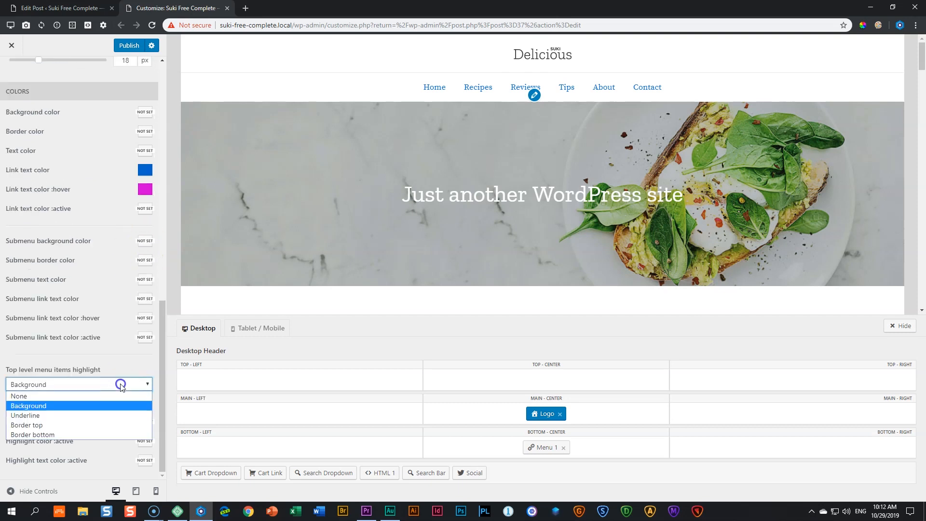
left_click(57, 416)
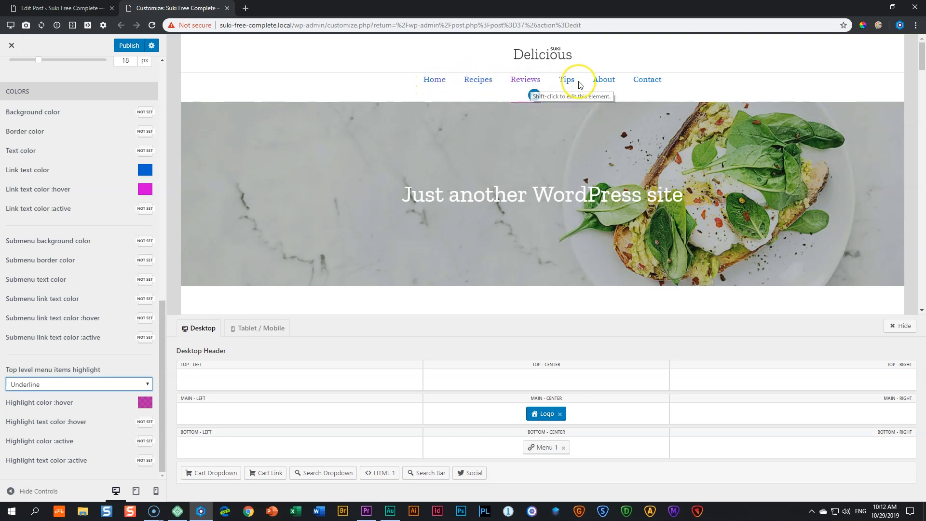
left_click(52, 384)
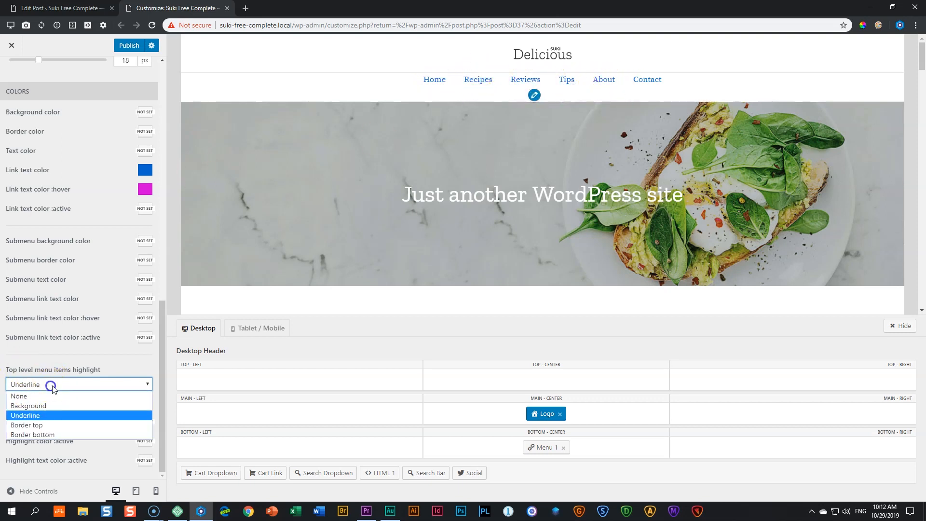
left_click(48, 435)
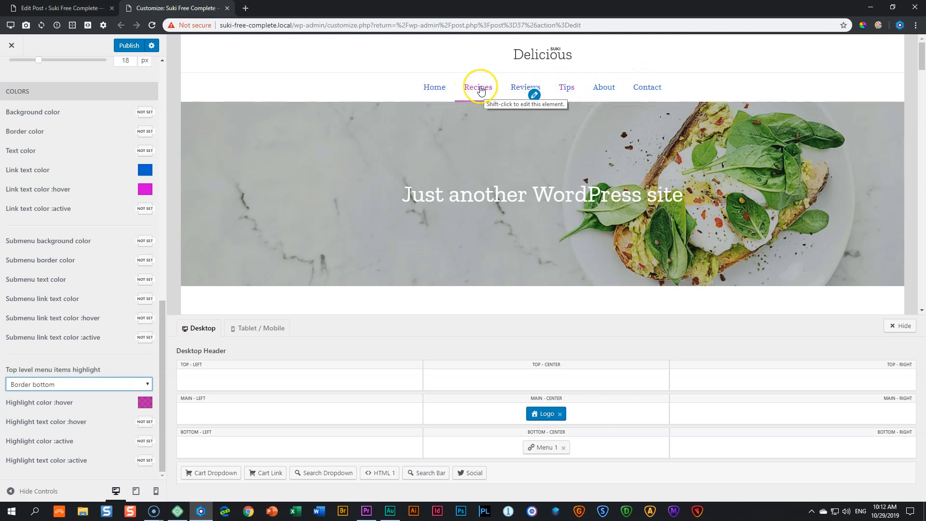
Set the Bottom Bar's top level menu items highlight to Border top.
left_click(131, 389)
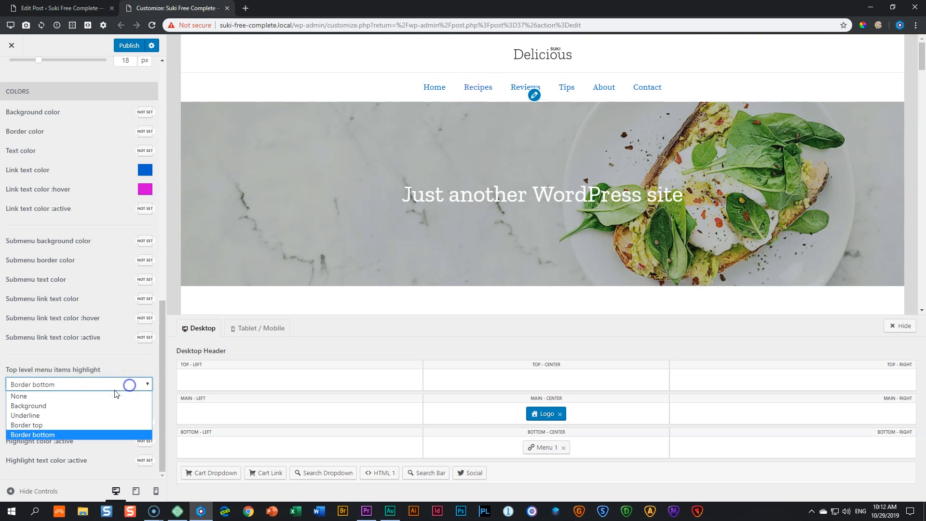
left_click(64, 423)
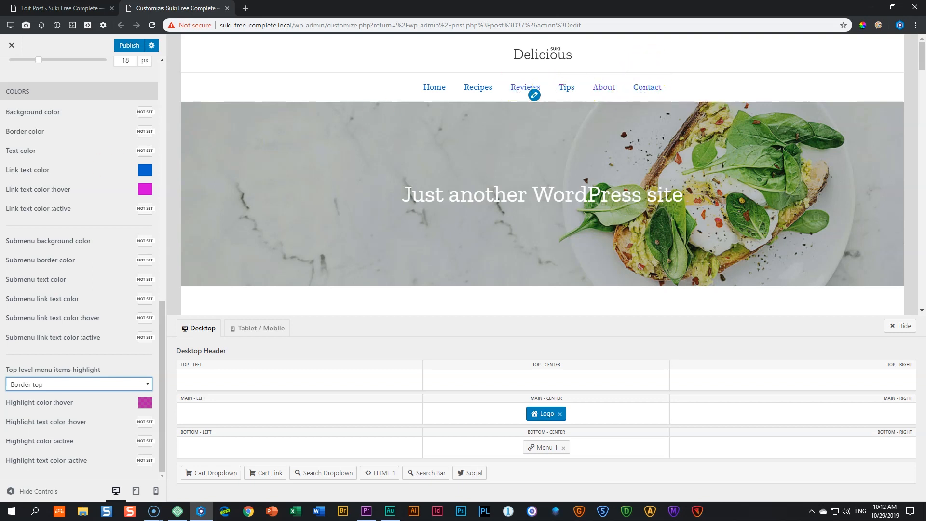
scroll(92, 328, "up", 5)
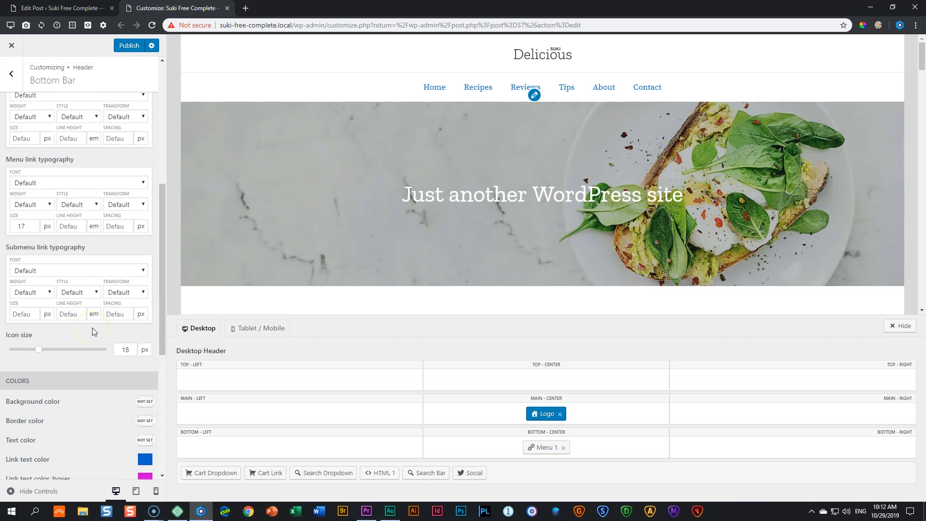
Reset the hover highlight color to its default and clear the Bottom Bar's link text and link text hover colors.
scroll(93, 328, "down", 5)
left_click(144, 401)
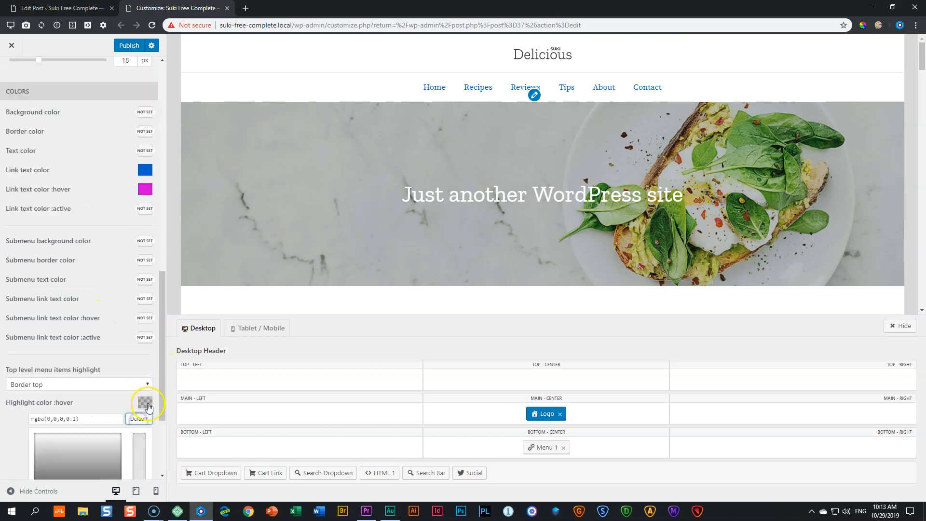
left_click(144, 403)
left_click(145, 189)
left_click(139, 206)
left_click(145, 171)
left_click(140, 186)
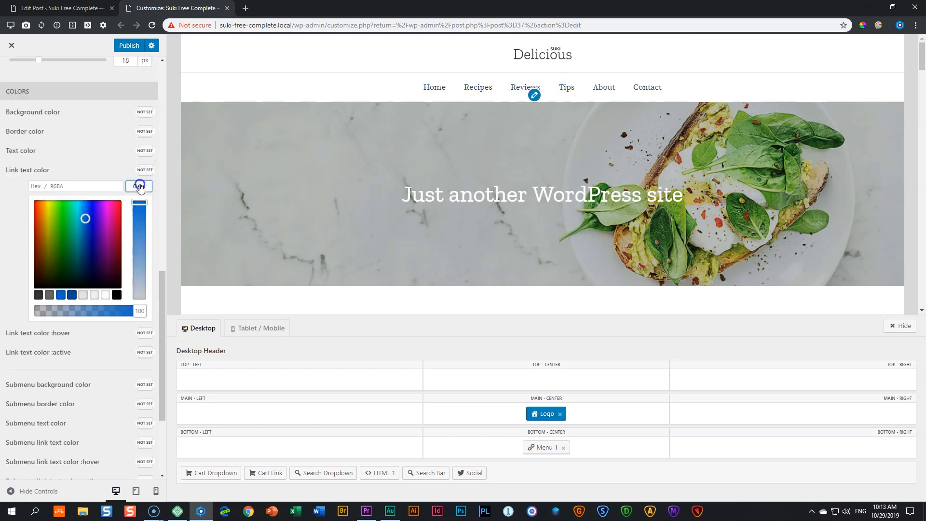
left_click(146, 174)
Set the Main Bar's bottom border to 2 px.
scroll(121, 267, "up", 4)
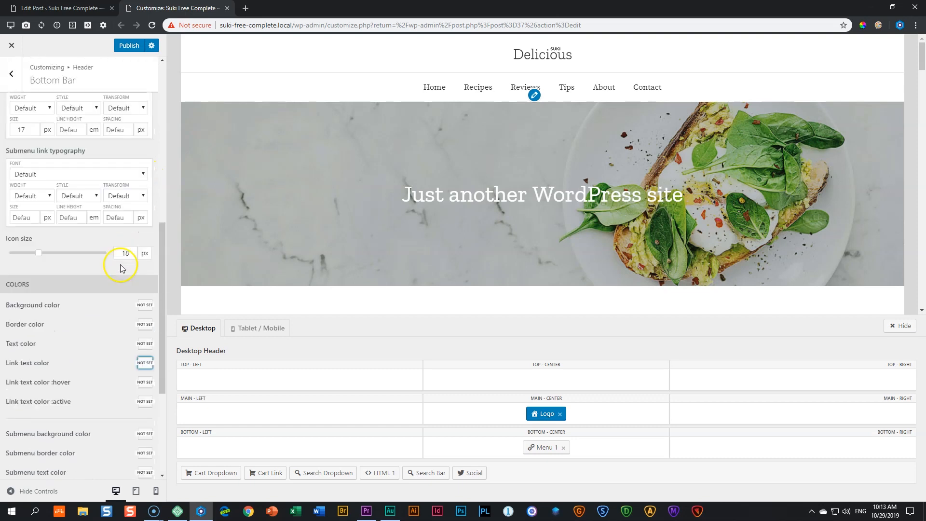
scroll(120, 266, "up", 8)
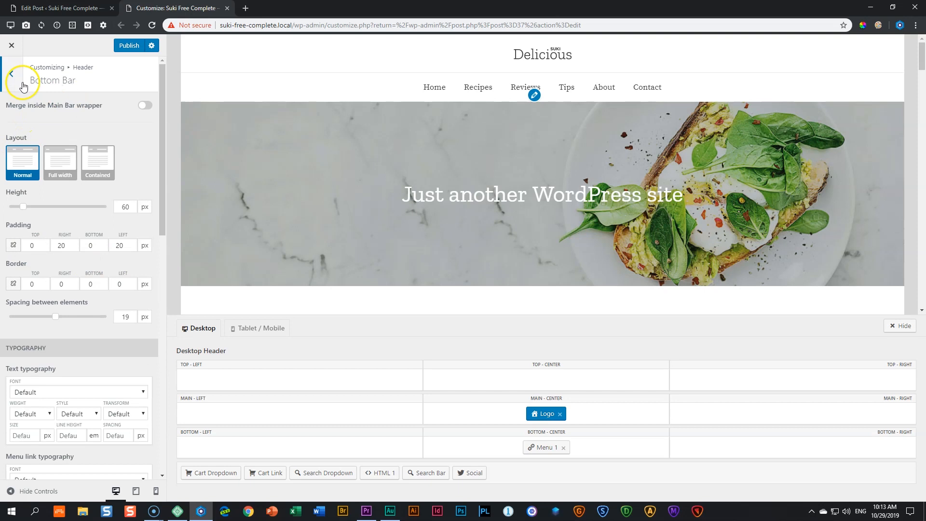
left_click(11, 73)
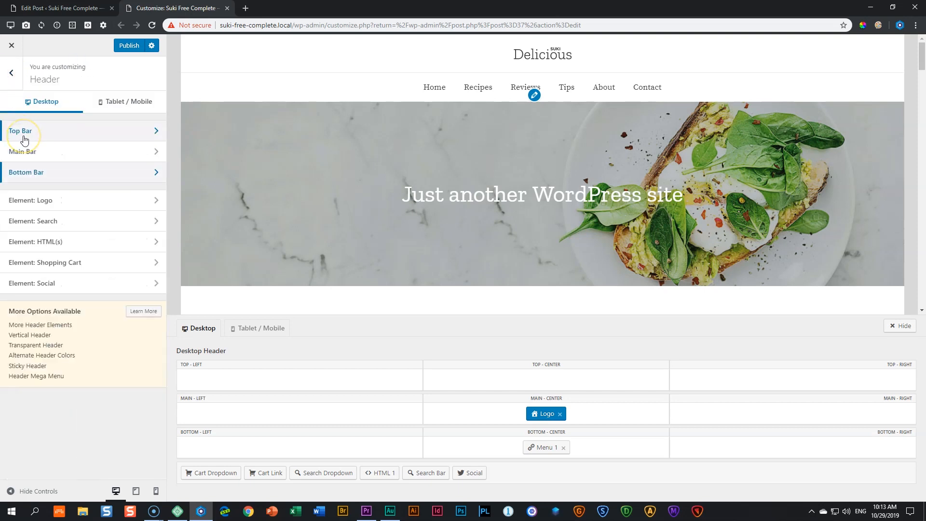
left_click(28, 135)
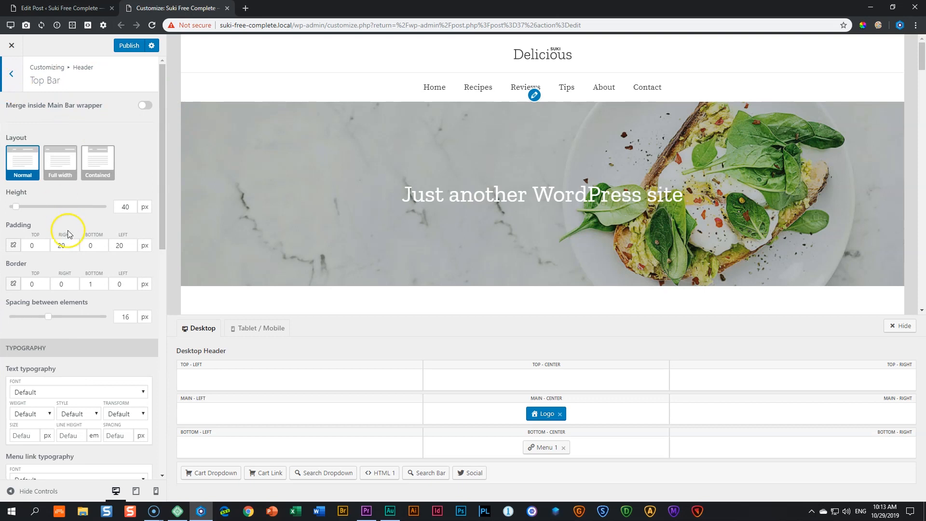
left_click(11, 74)
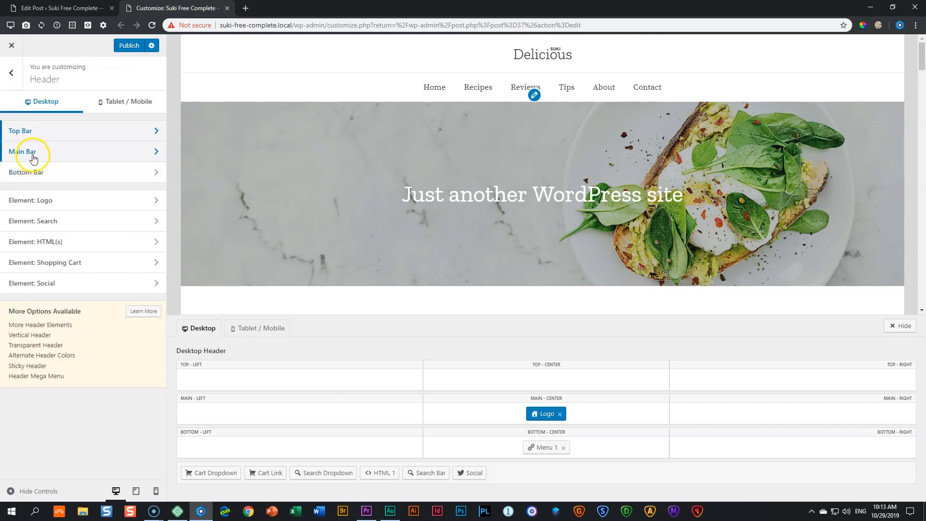
left_click(37, 152)
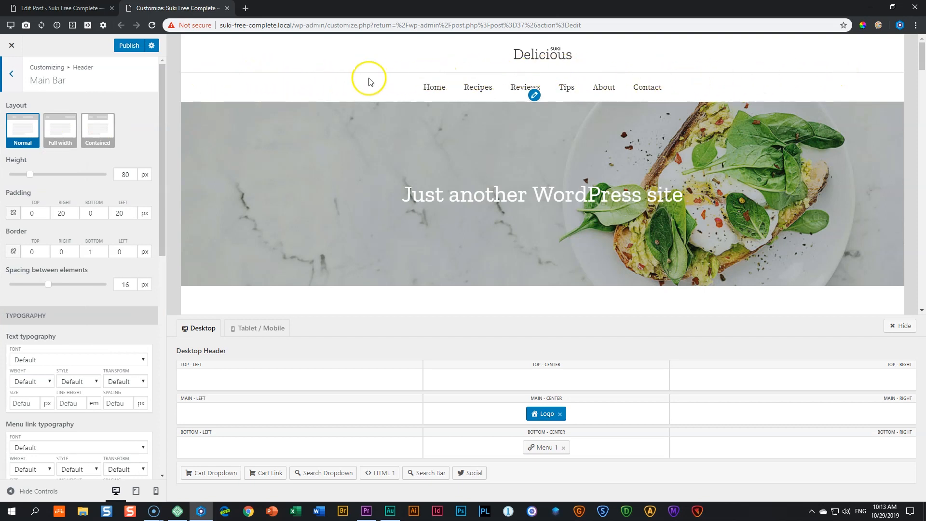
left_click(102, 250)
left_click(102, 250)
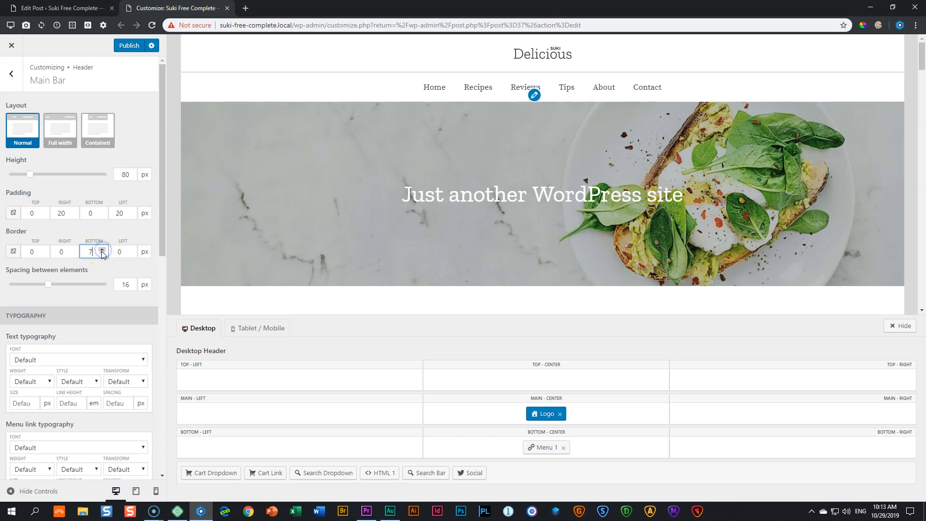
left_click(101, 254)
left_click(102, 254)
Try blue #0066cc at 51 percent opacity as the Main Bar's border color and clear it.
scroll(130, 253, "down", 10)
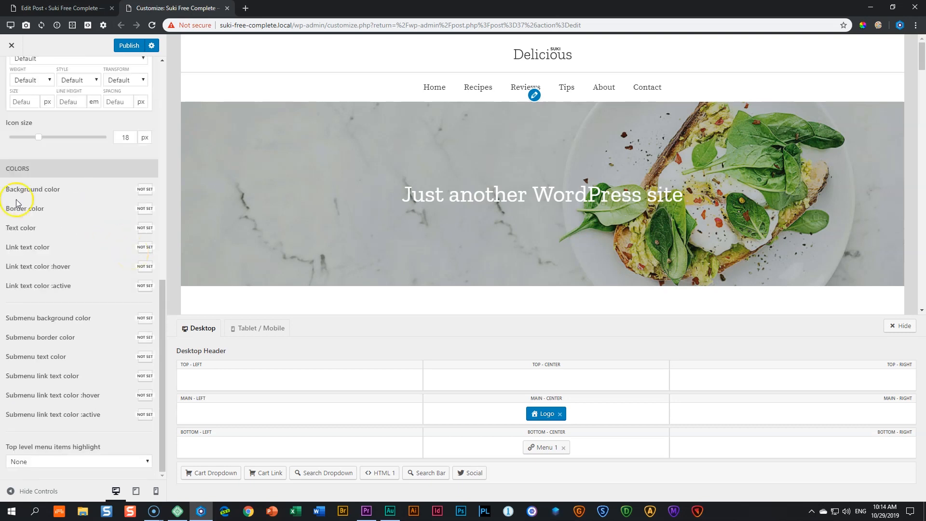
left_click(144, 209)
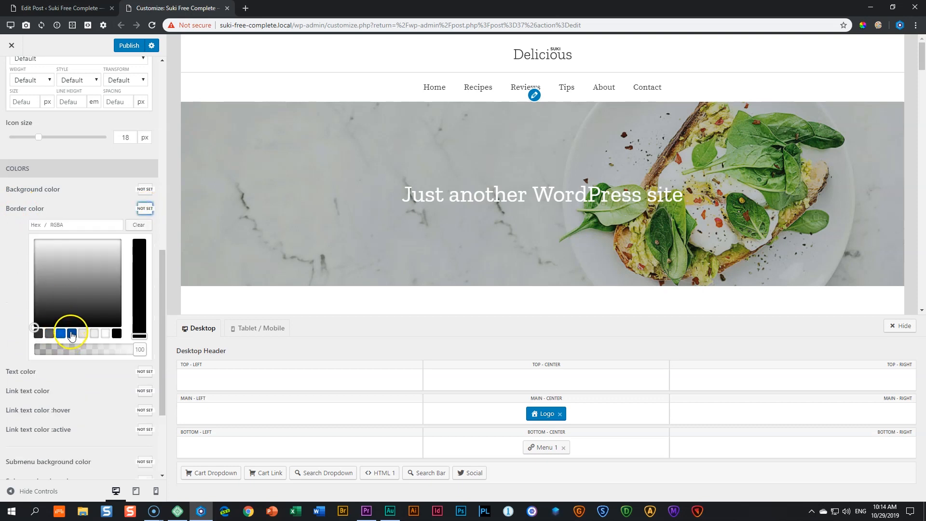
left_click(61, 333)
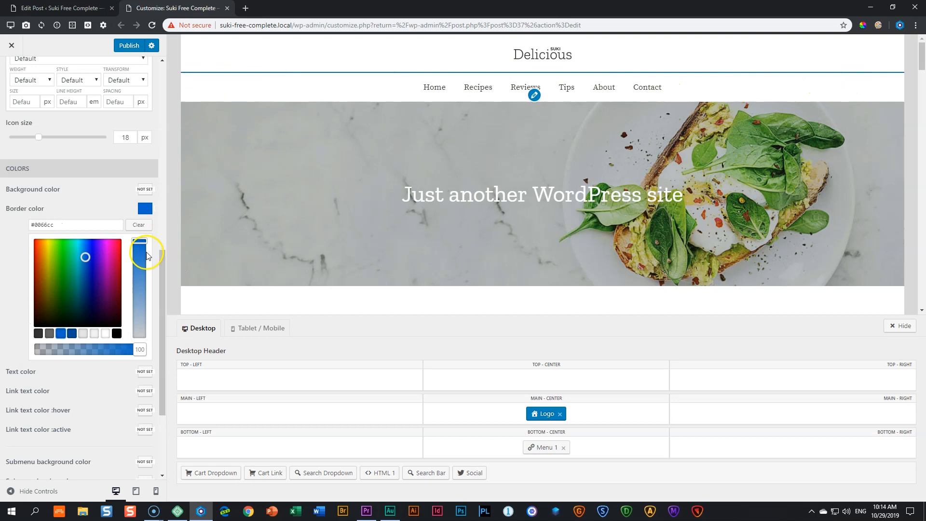
left_click_drag(134, 349, 86, 350)
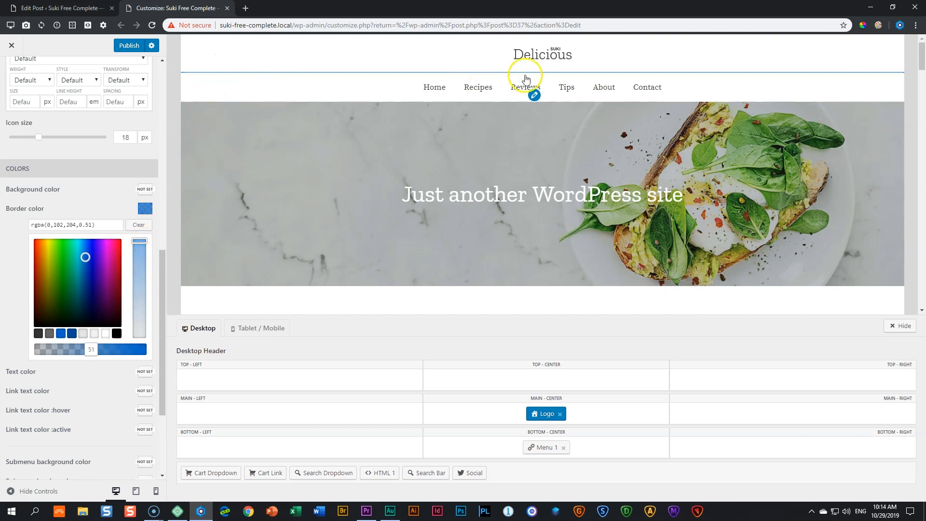
left_click(139, 226)
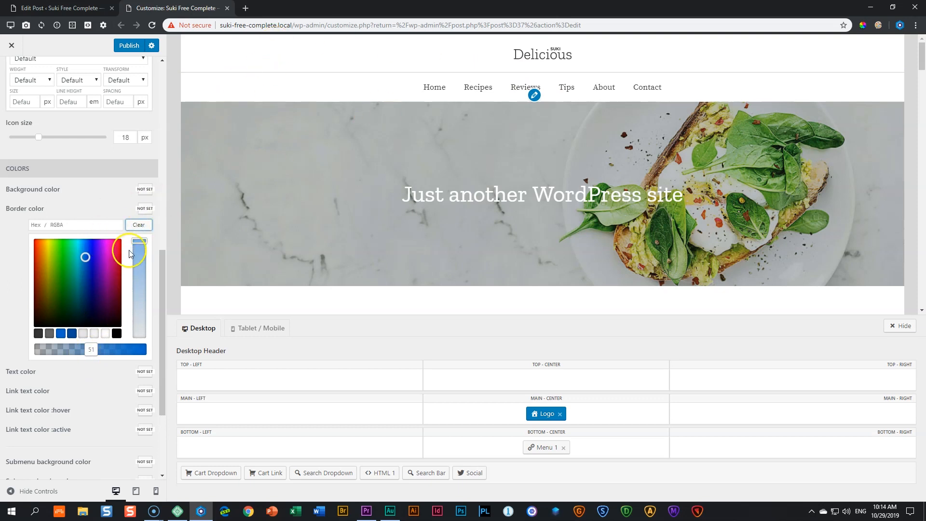
Set the Main Bar's top border to 2 px and return to the Header settings.
scroll(136, 250, "up", 10)
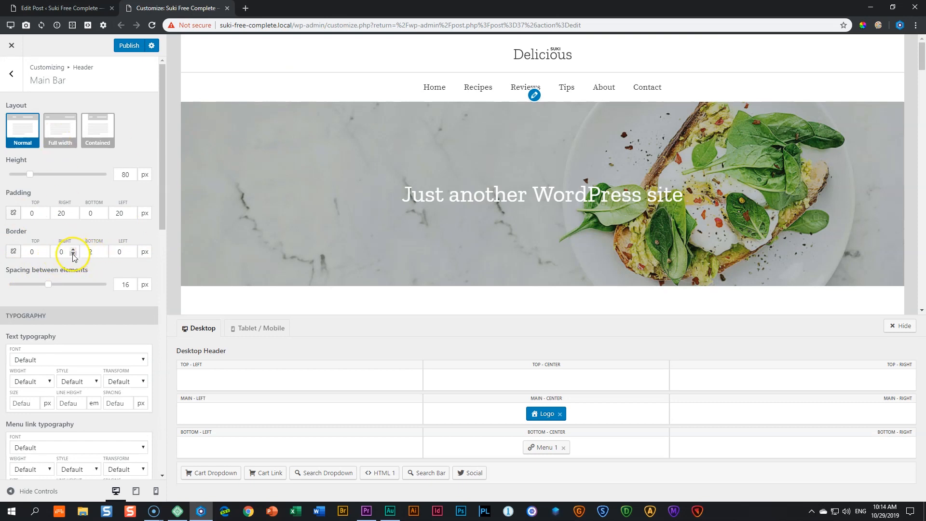
left_click(44, 250)
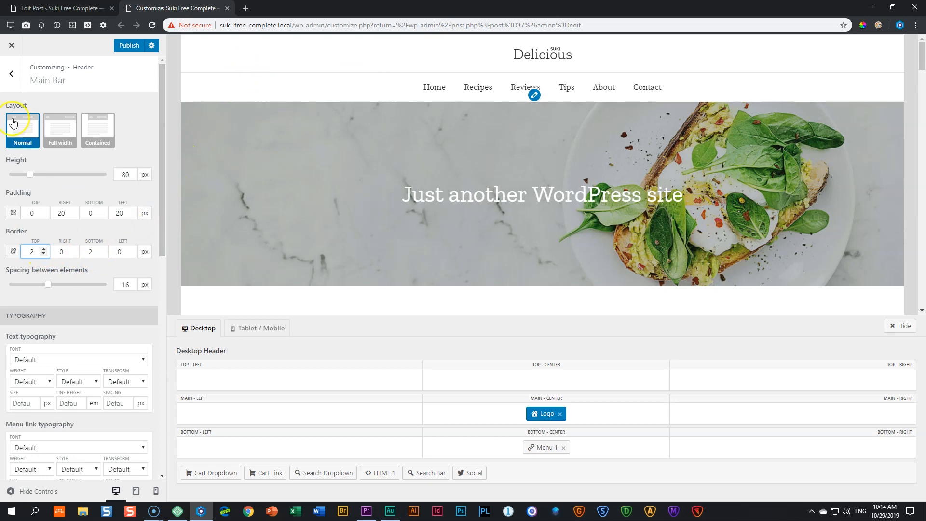
left_click(11, 73)
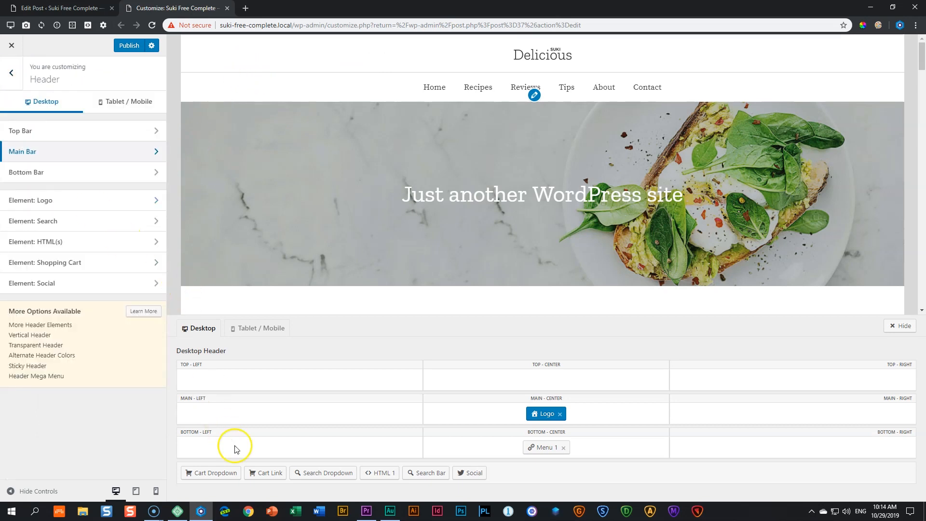
Place the Social element in the desktop header's top center area and set the Top Bar's bottom border to 0 px.
left_click_drag(469, 473, 546, 380)
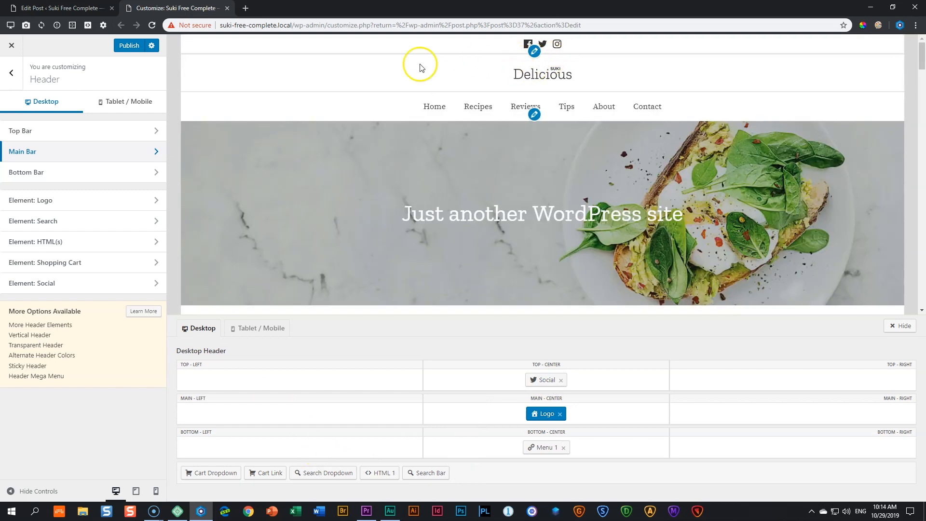
left_click(32, 131)
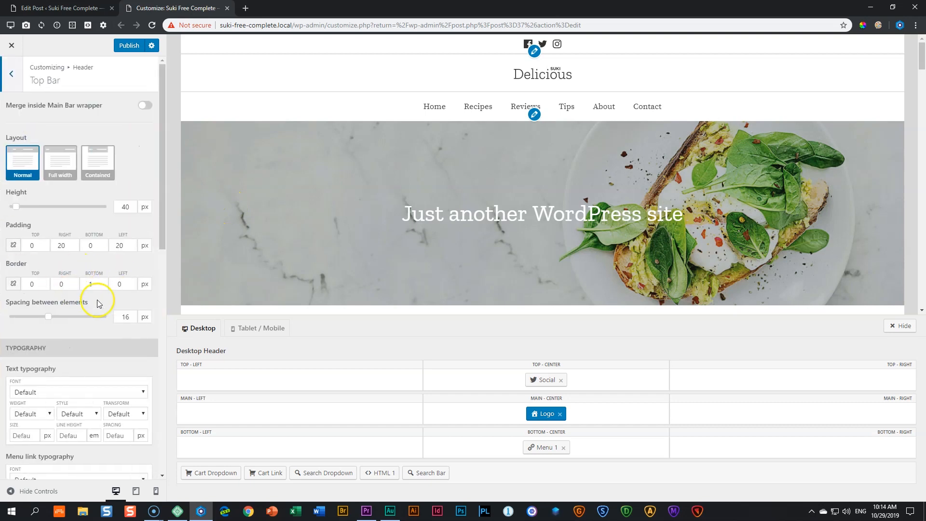
left_click(103, 288)
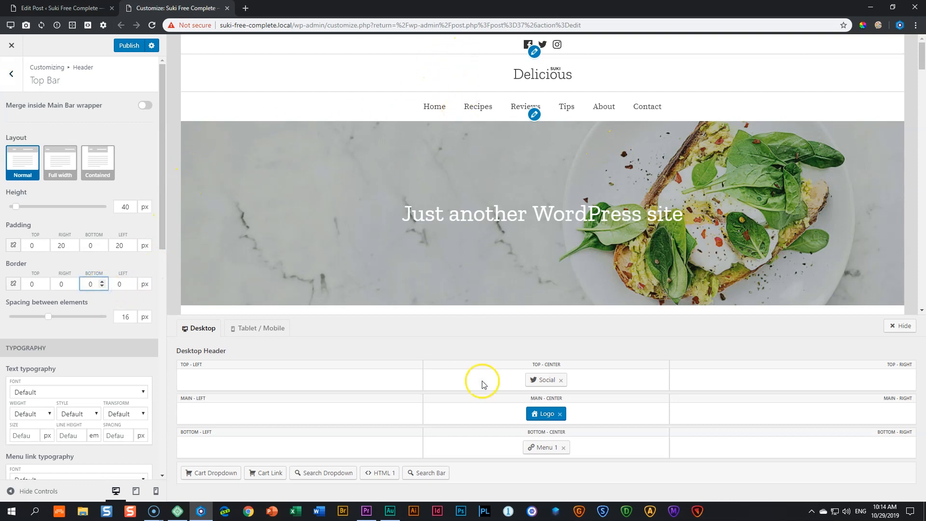
Remove the Social element from the header's top center area and return to the main customizer sections.
left_click_drag(556, 381, 473, 478)
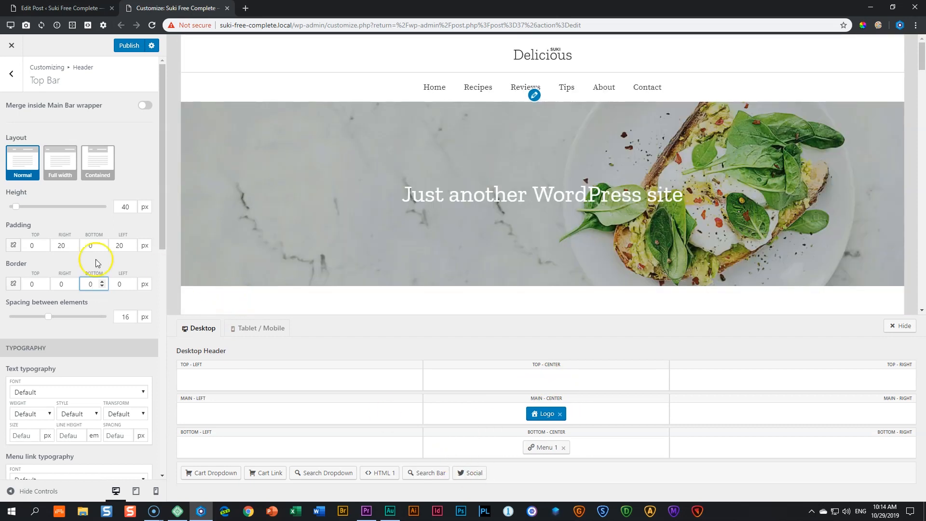
left_click(11, 78)
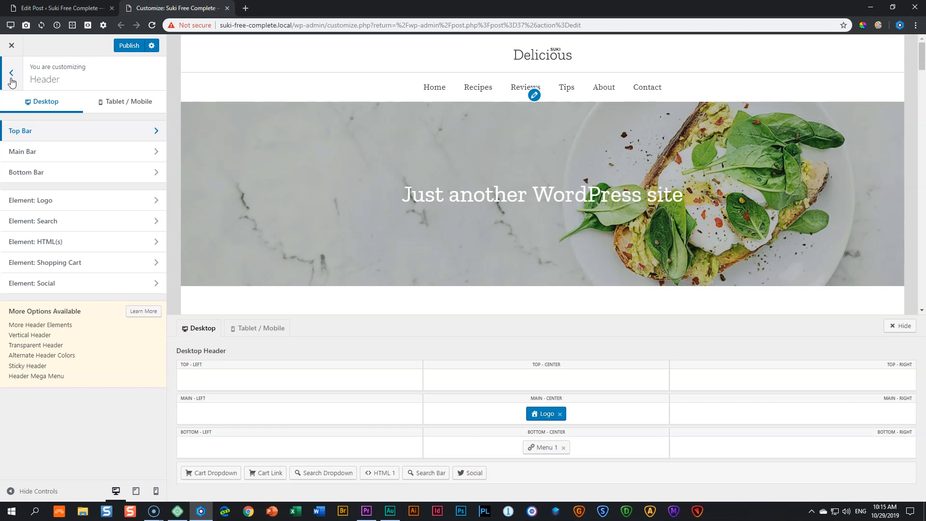
left_click(11, 75)
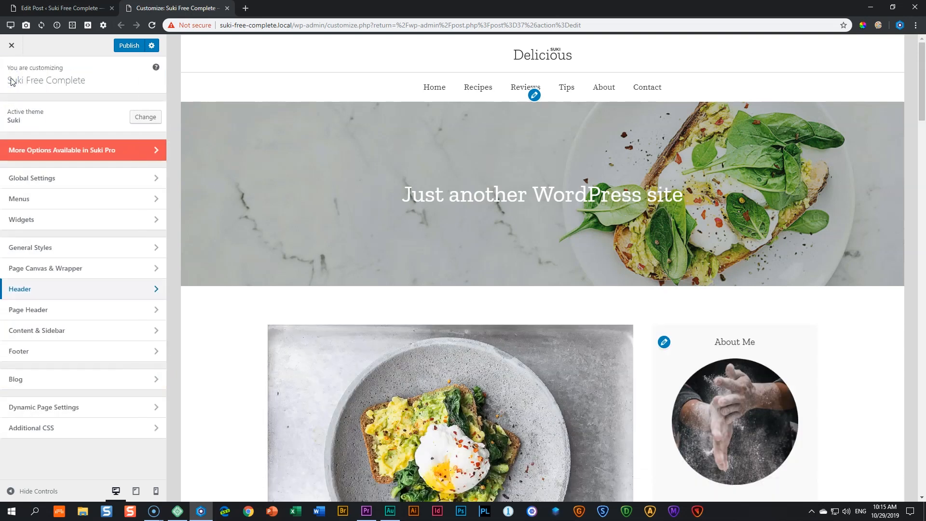
Try disabling the Page Header in its settings and enable it again.
left_click(42, 310)
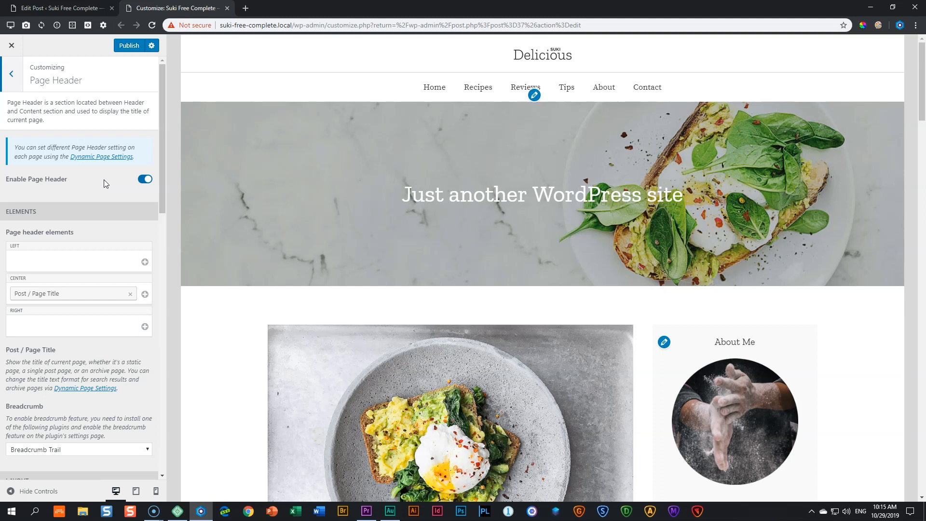
left_click(145, 179)
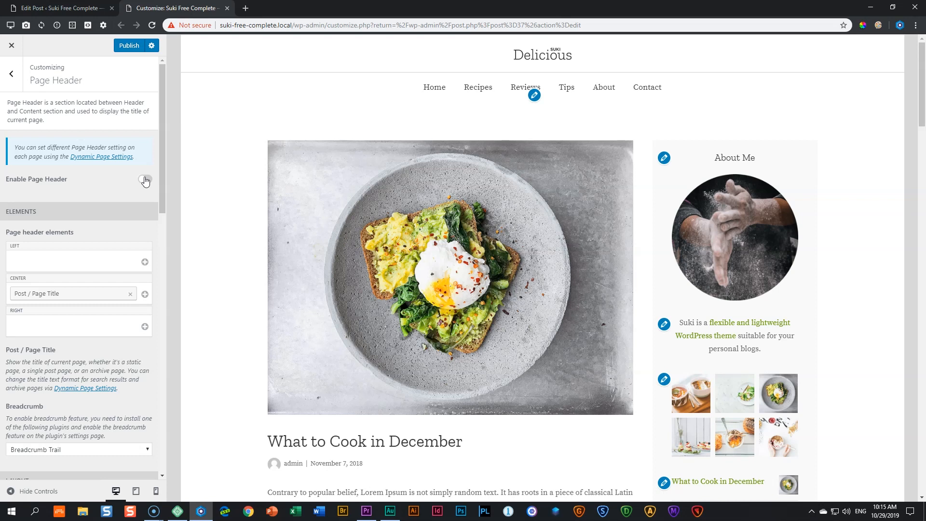
left_click(146, 180)
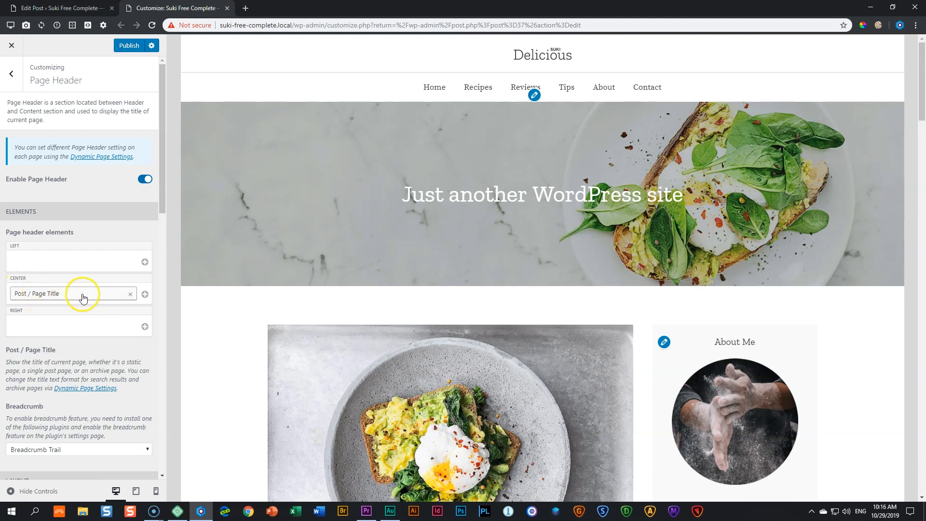
Remove Post / Page Title from the page header's center elements and add it back there.
left_click(130, 293)
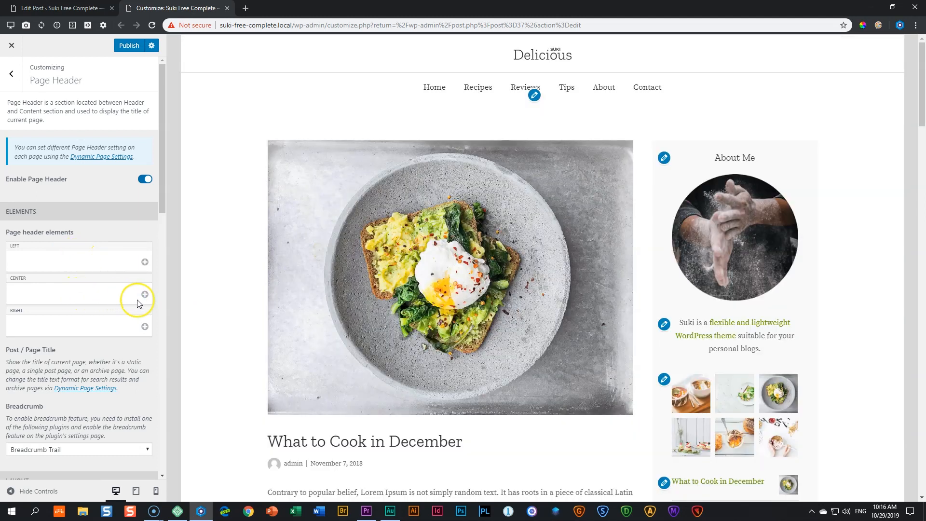
left_click(145, 296)
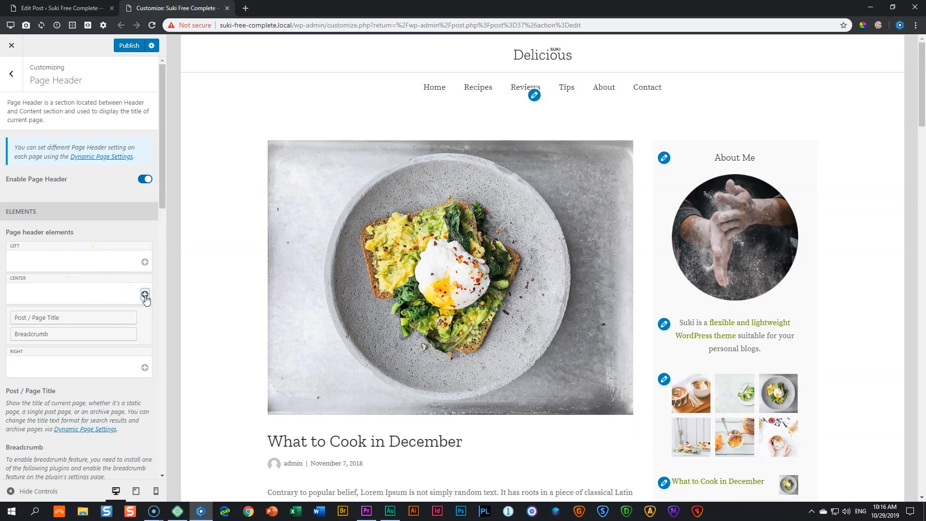
left_click(42, 318)
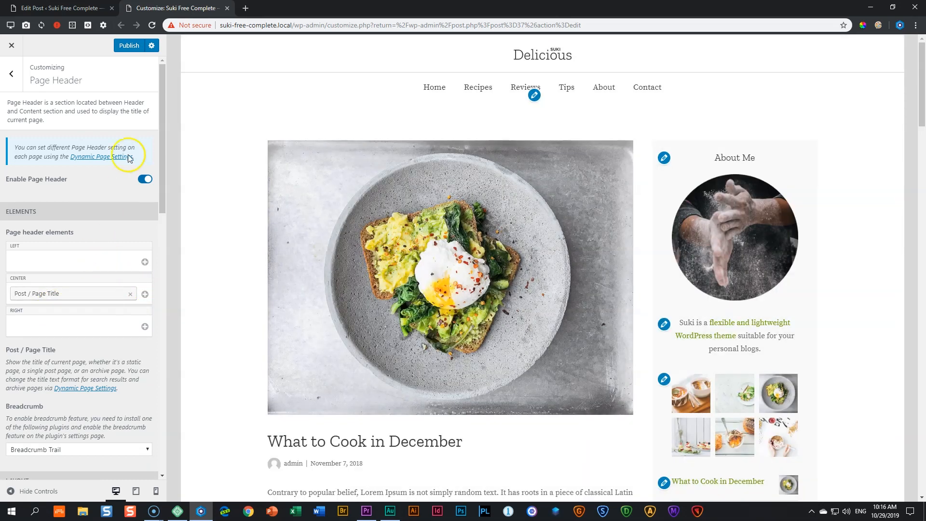
Publish the changes and reopen the Page Header settings in the reloaded customizer.
left_click(130, 45)
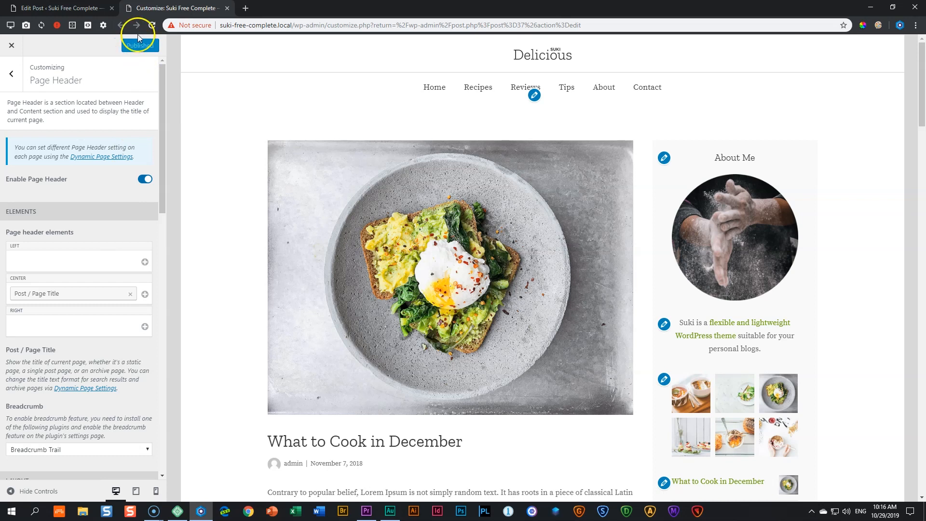
left_click(152, 26)
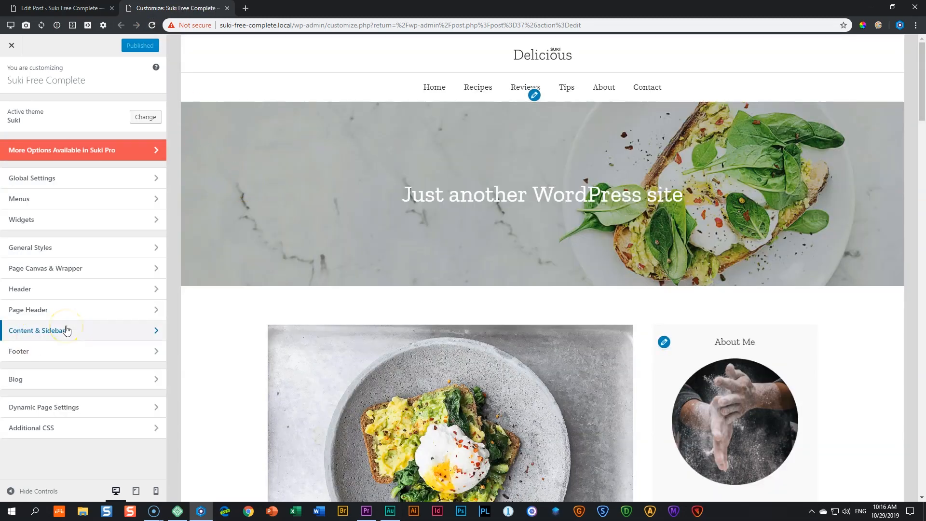
left_click(50, 311)
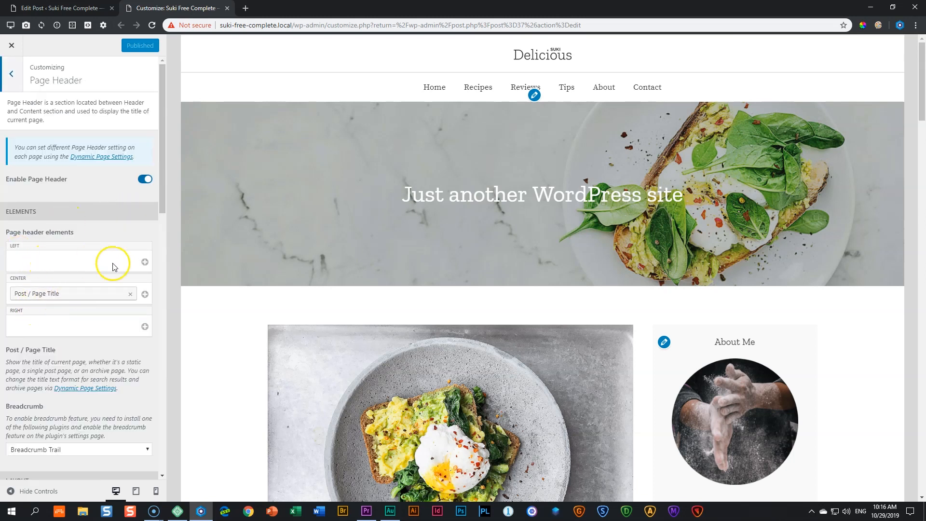
Check the elements available for the page header's left area and the plugins offered for the Breadcrumb feature.
left_click(144, 262)
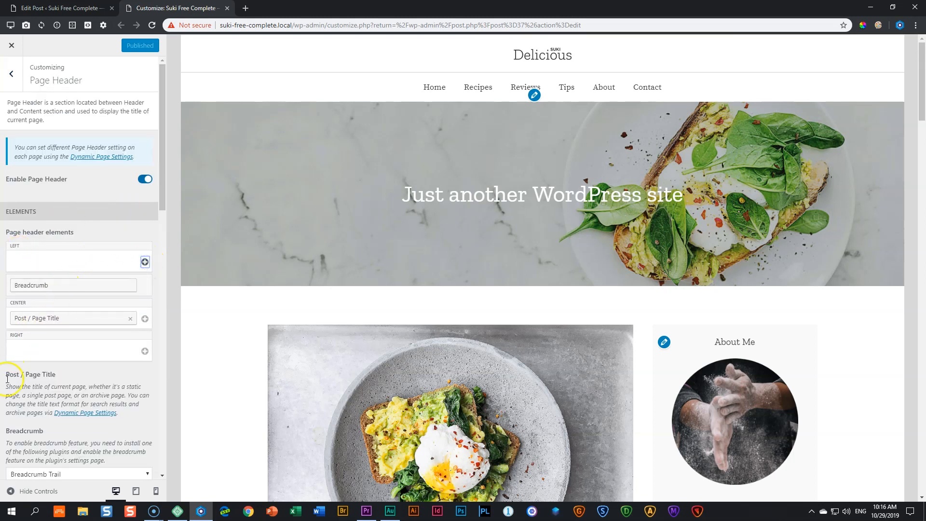
scroll(56, 377, "down", 2)
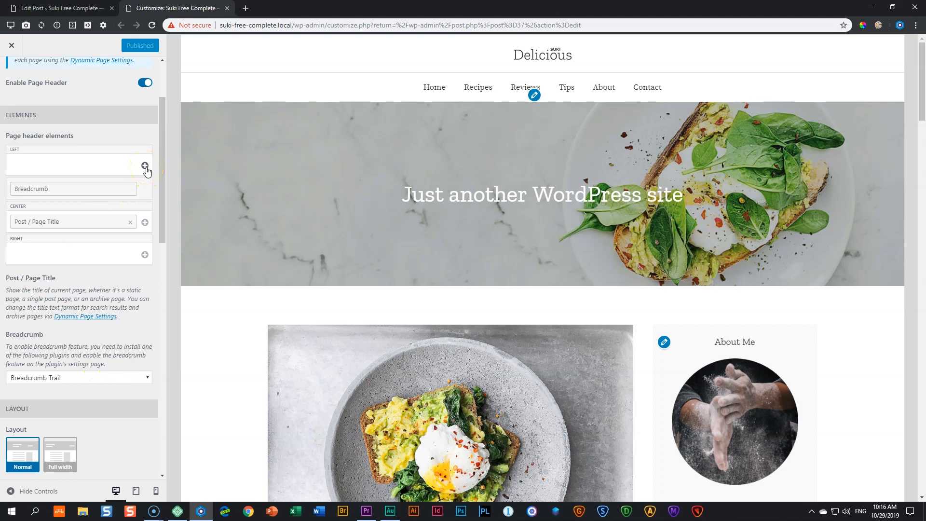
left_click(137, 378)
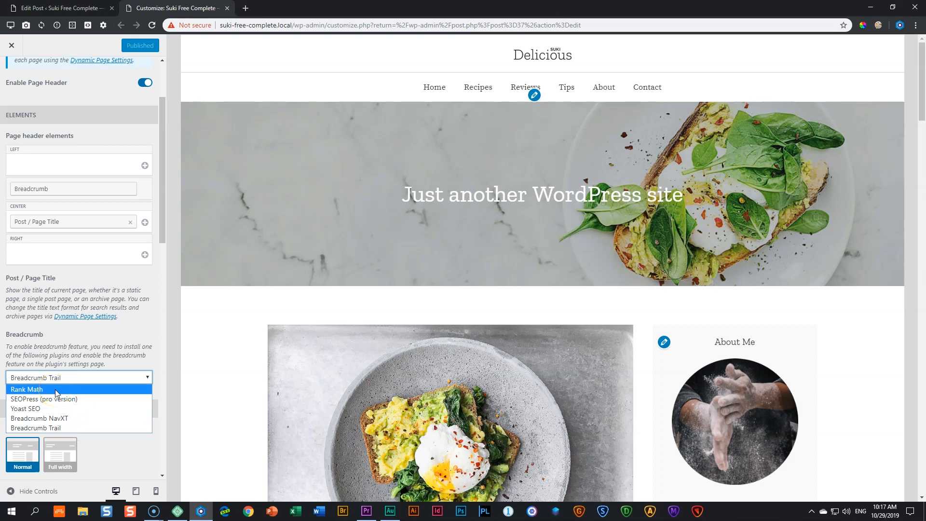
left_click(75, 344)
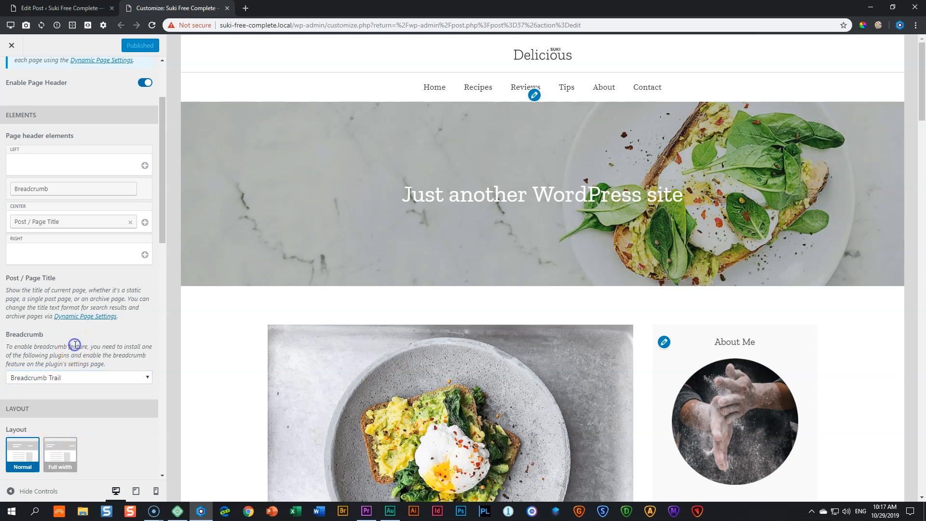
Try adding Breadcrumb to the page header's left elements and remove it again.
left_click(146, 165)
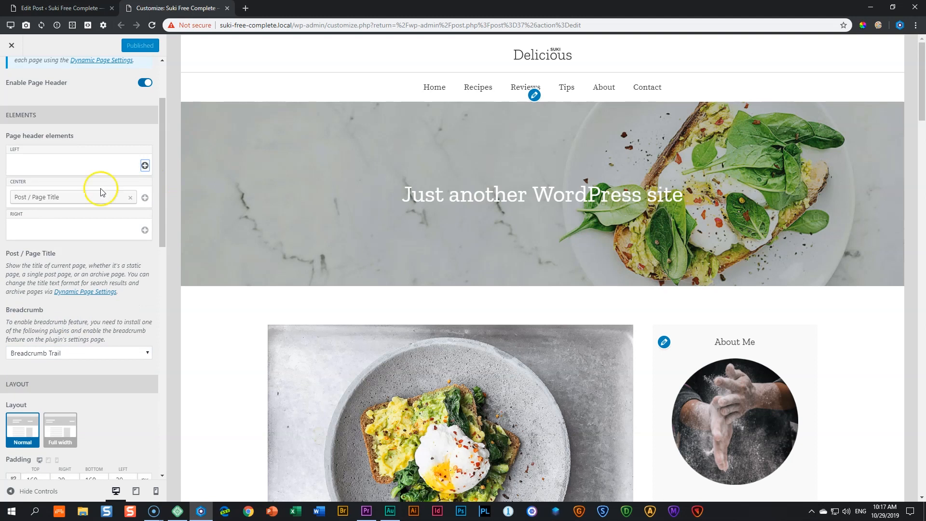
left_click(146, 166)
left_click(62, 193)
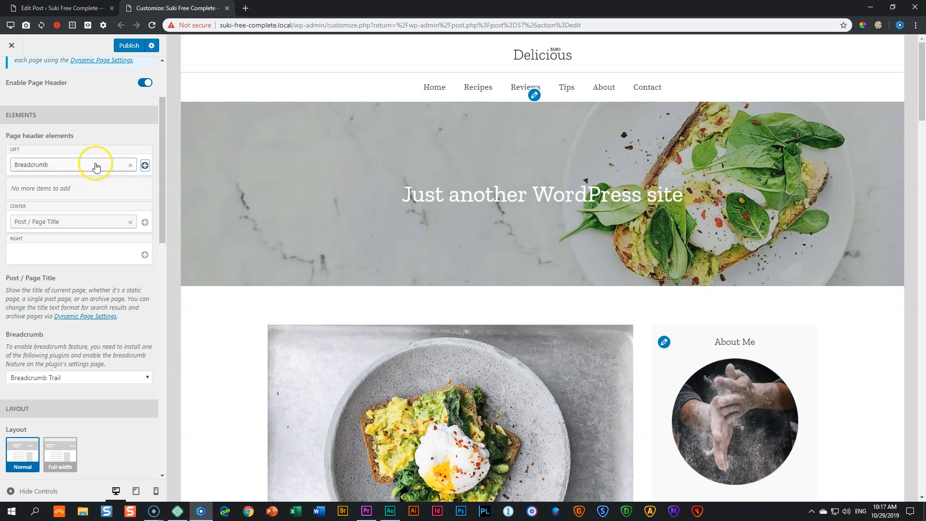
left_click(131, 166)
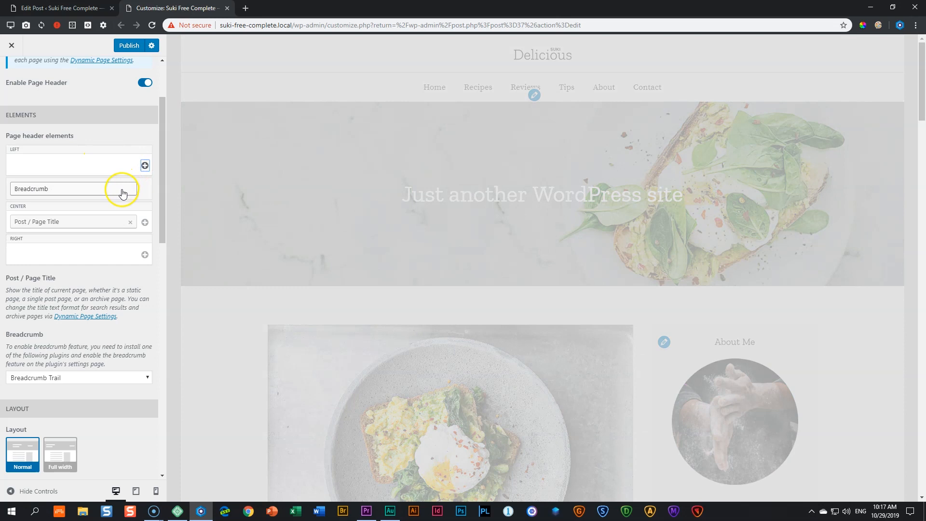
Replace the page header's background image with the media library photo of two food bowls on a wooden board.
scroll(162, 177, "down", 5)
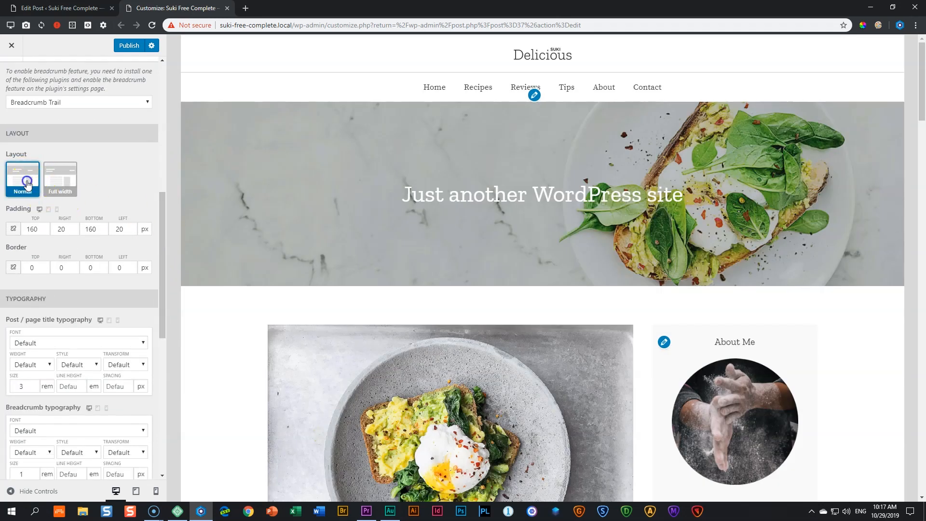
left_click(61, 180)
scroll(118, 207, "down", 5)
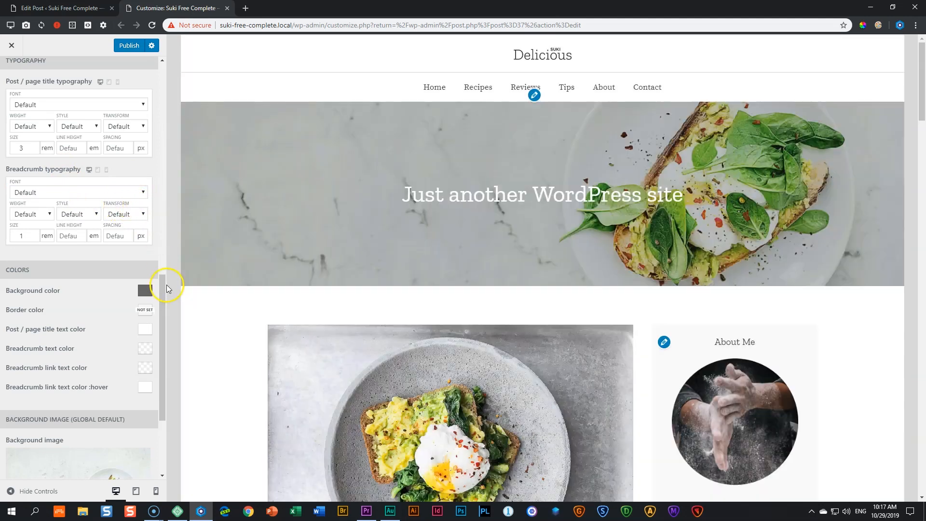
left_click_drag(164, 288, 164, 341)
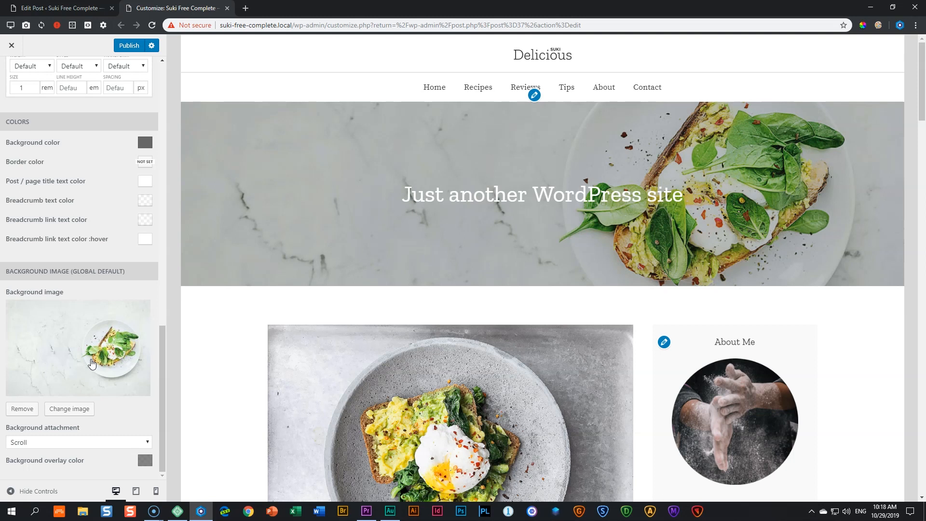
left_click(92, 362)
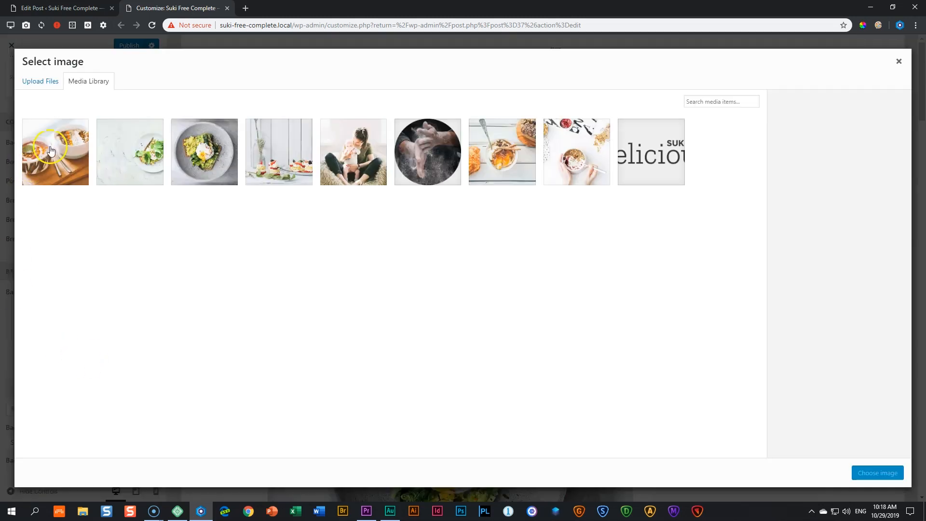
left_click(63, 145)
left_click(877, 472)
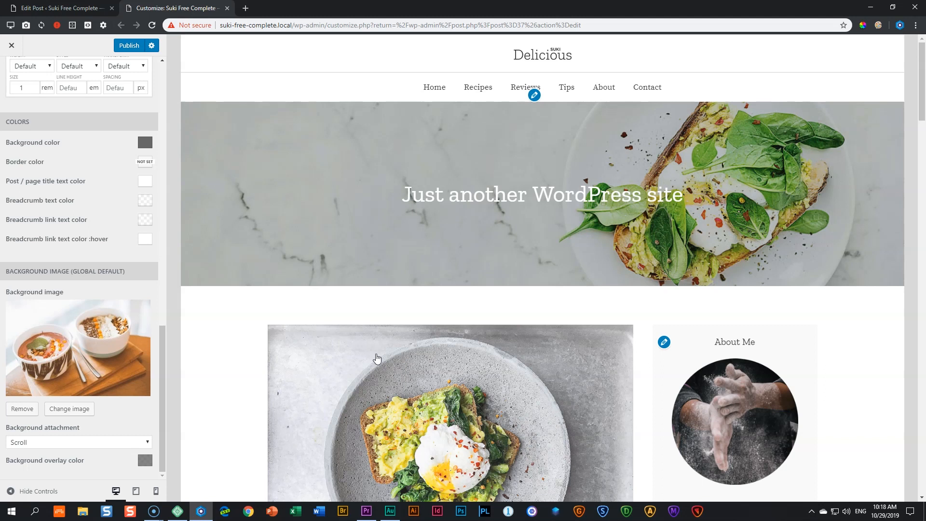
Publish the new background image and reopen the Page Header settings in the reloaded customizer.
left_click(129, 49)
left_click(151, 25)
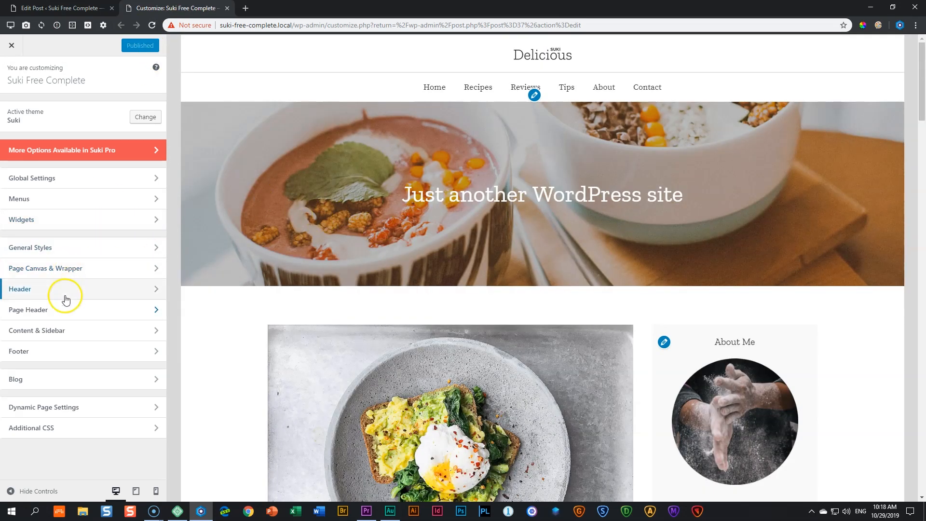
left_click(33, 310)
Set the page header's background overlay color to the blue swatch, rgba(0,102,204,0.32).
scroll(80, 290, "down", 5)
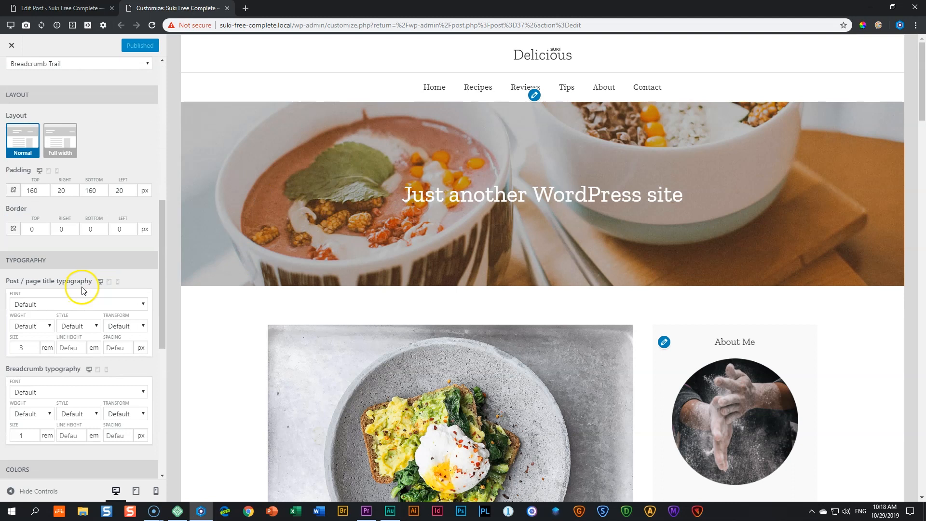
scroll(82, 289, "down", 7)
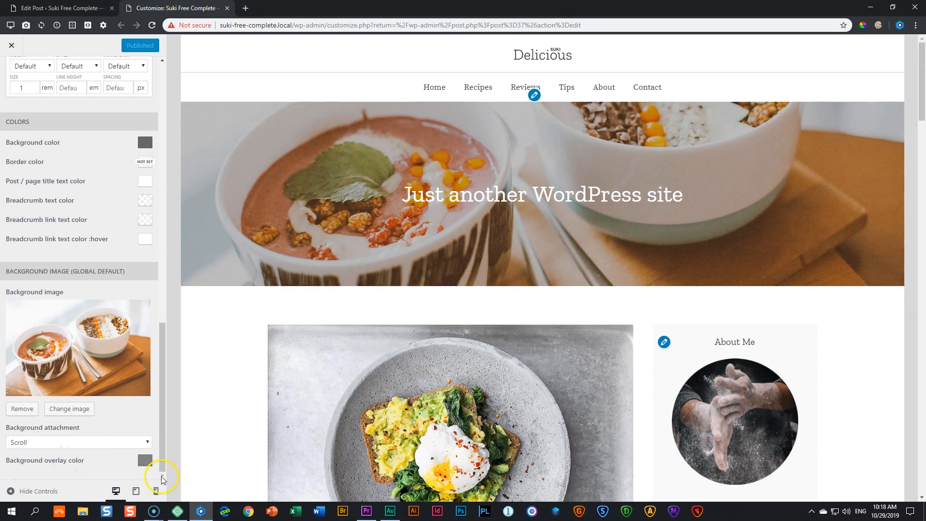
left_click(145, 461)
left_click_drag(161, 410, 70, 463)
left_click(61, 441)
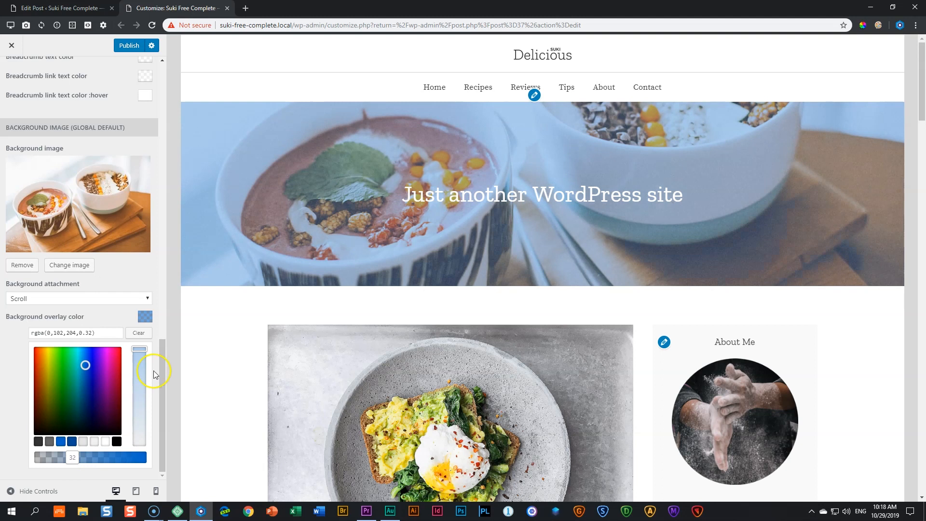
left_click(145, 317)
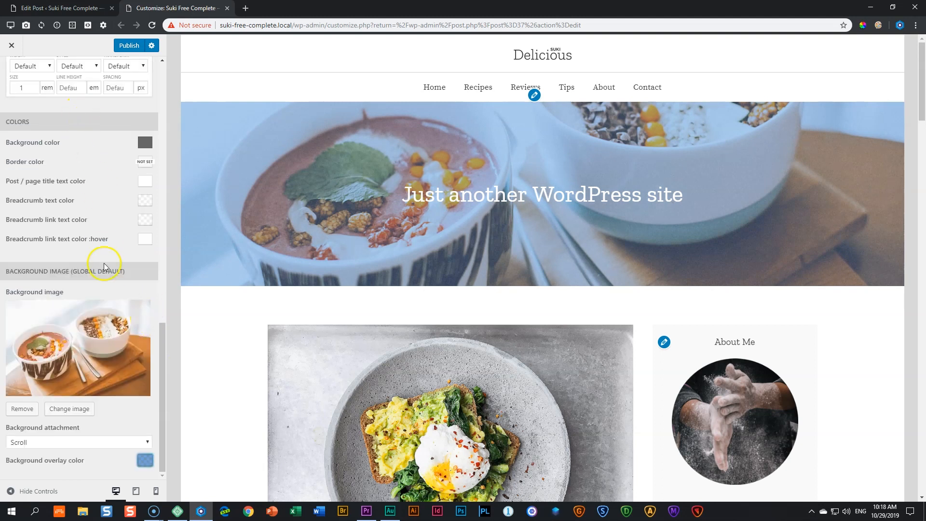
scroll(66, 192, "up", 1)
scroll(64, 193, "up", 5)
left_click(11, 73)
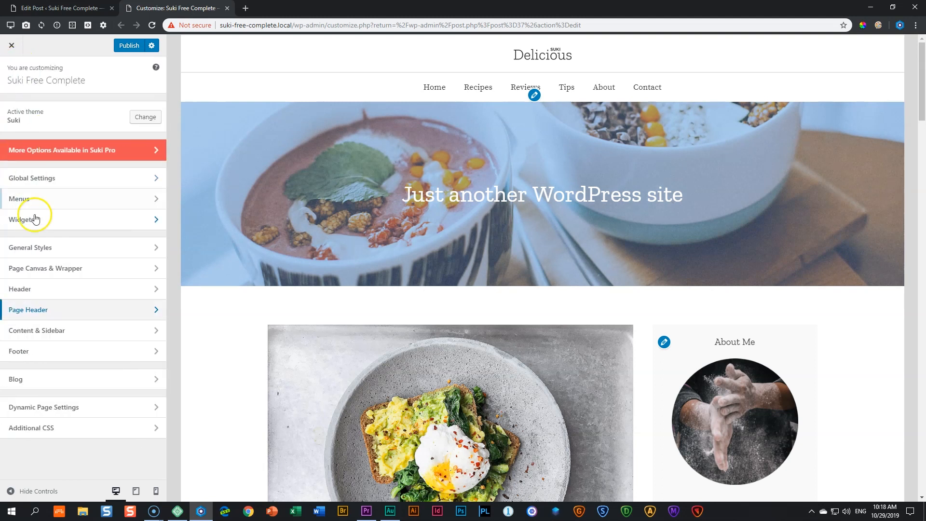
left_click(48, 310)
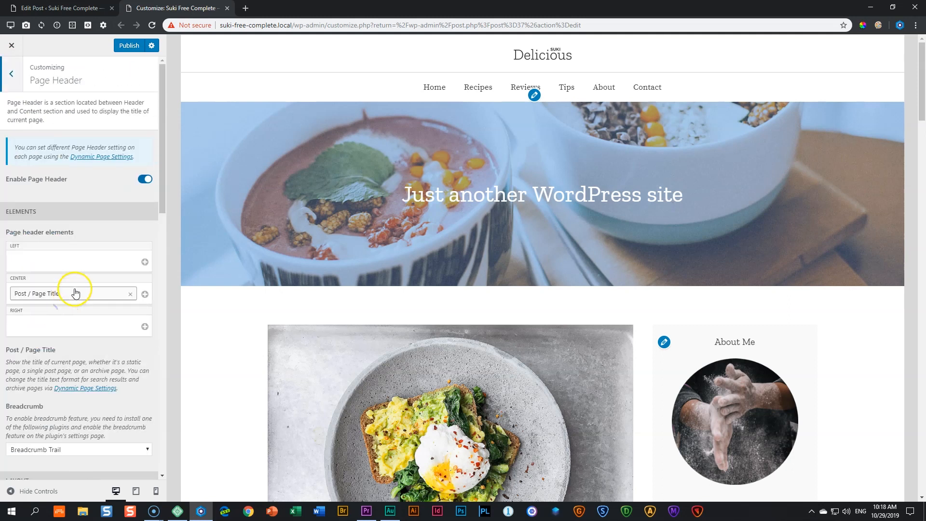
Set the page header's background attachment to Fixed, check it in the preview and publish the changes.
scroll(75, 293, "down", 10)
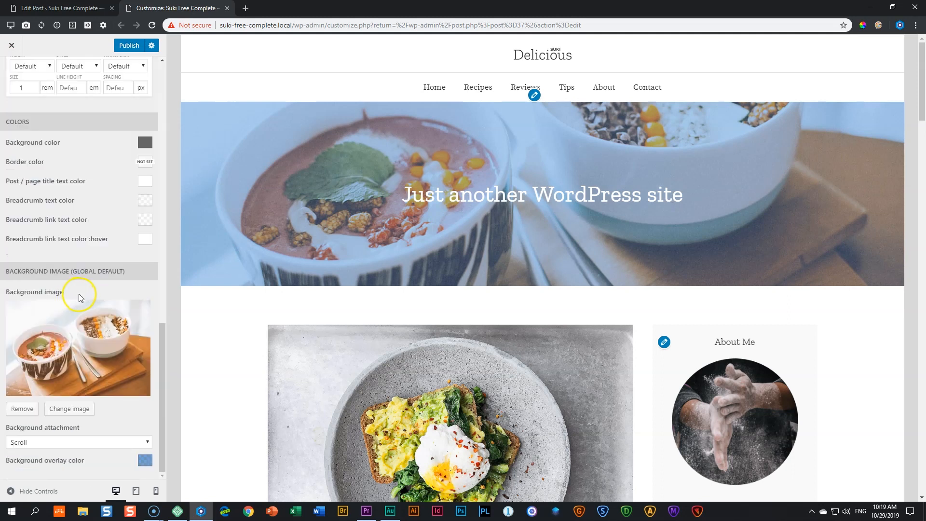
left_click(51, 442)
left_click(44, 461)
scroll(380, 268, "down", 3)
scroll(378, 265, "up", 3)
scroll(378, 266, "down", 3)
scroll(379, 265, "up", 3)
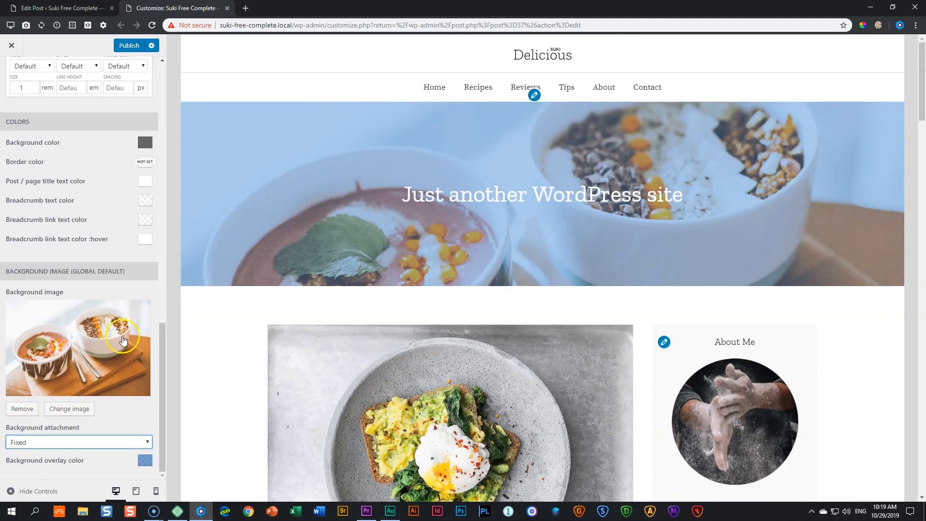
left_click(129, 46)
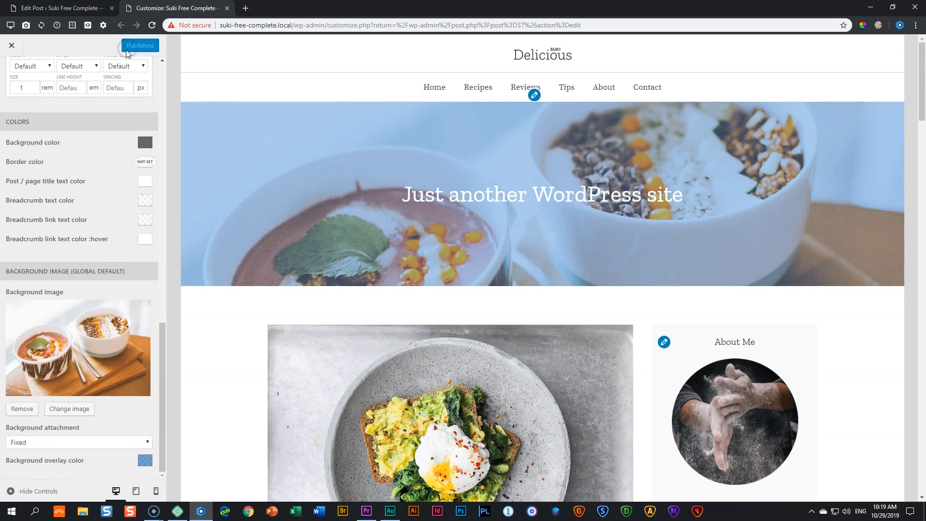
Leave the Page Header settings and open the Content Section settings under Content & Sidebar.
left_click(10, 69)
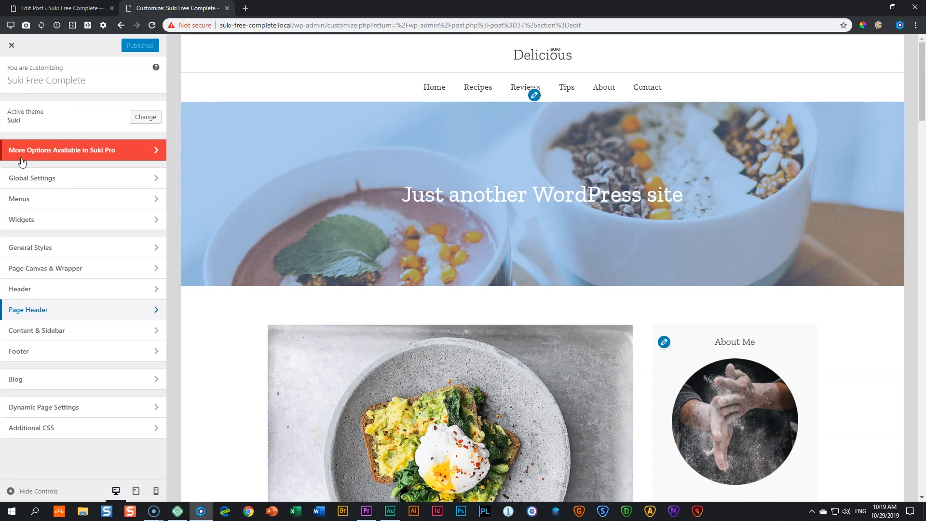
left_click(45, 331)
left_click(56, 114)
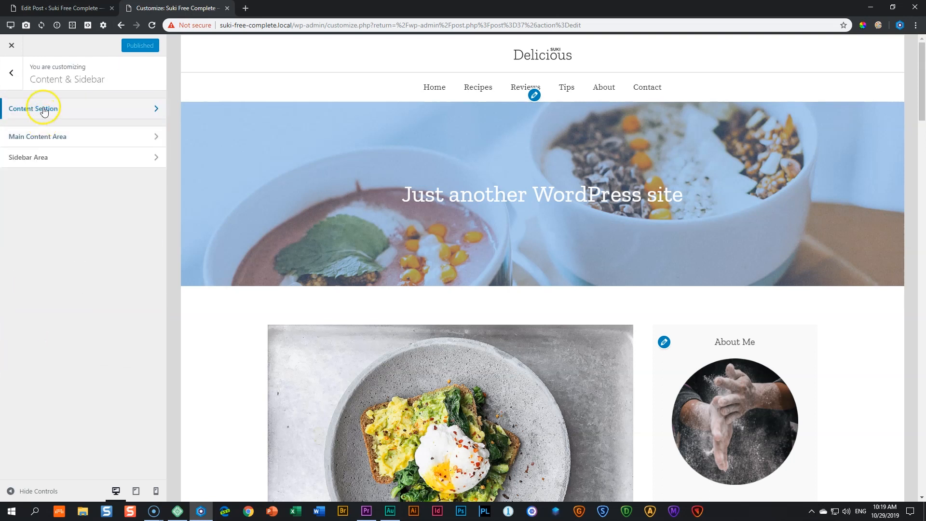
left_click(42, 110)
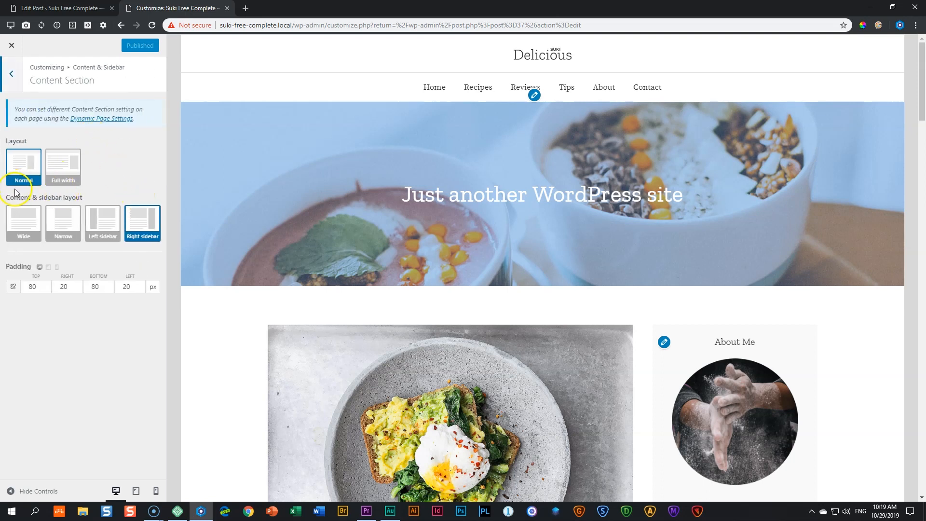
Try the Full width layout with a Left sidebar in the preview and switch the layout back to Normal.
left_click(74, 170)
scroll(355, 196, "down", 6)
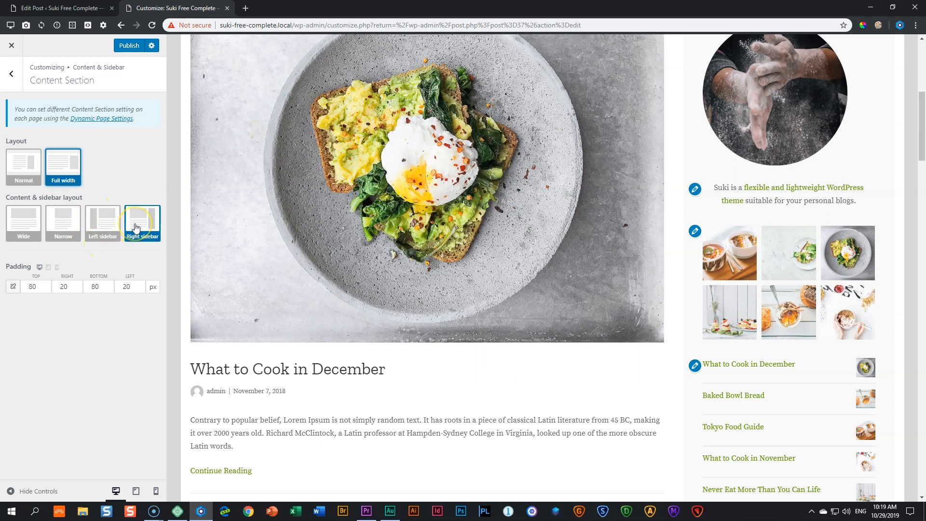
left_click(111, 227)
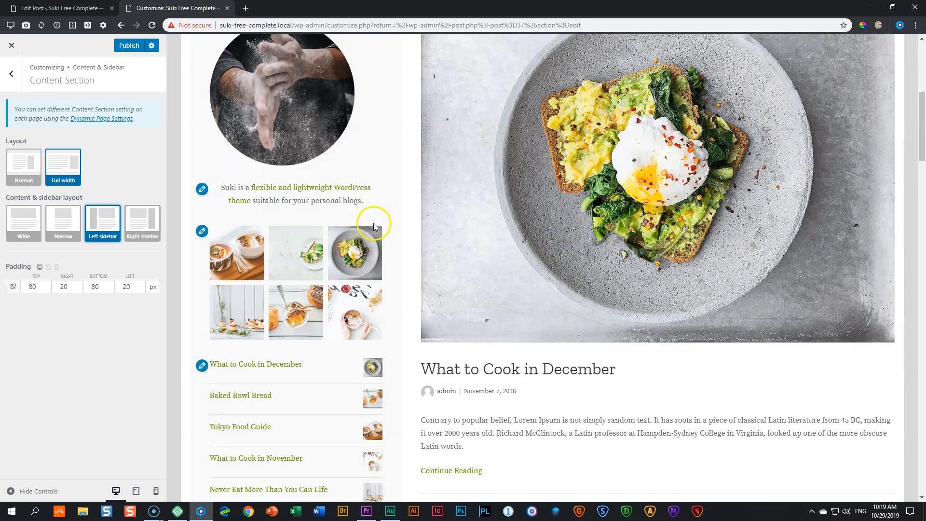
scroll(374, 225, "up", 4)
left_click(24, 170)
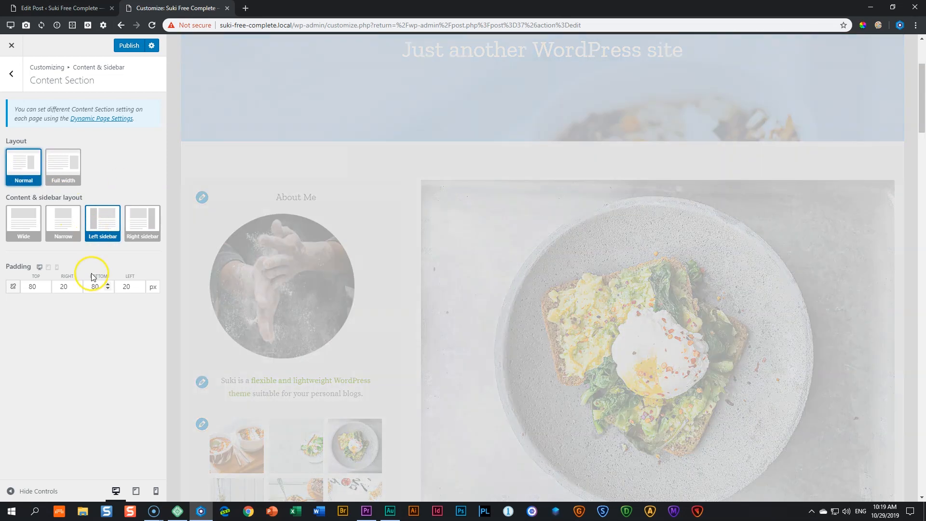
scroll(270, 294, "down", 4)
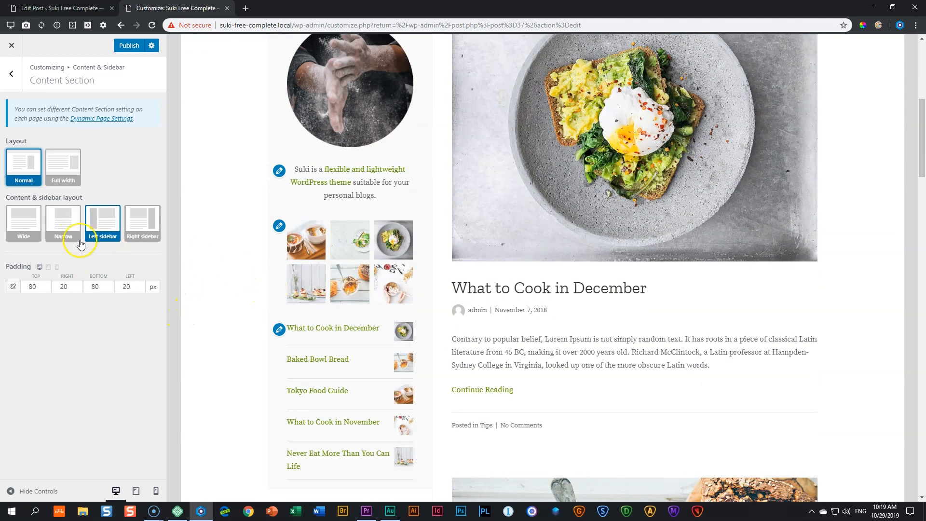
Try the Narrow and Wide options of the content and sidebar layout in the preview.
left_click(59, 223)
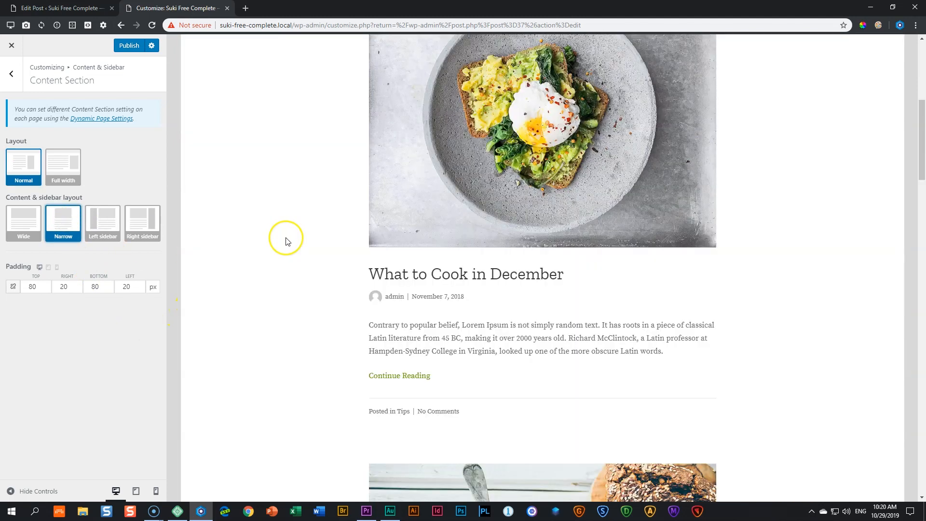
scroll(286, 236, "down", 14)
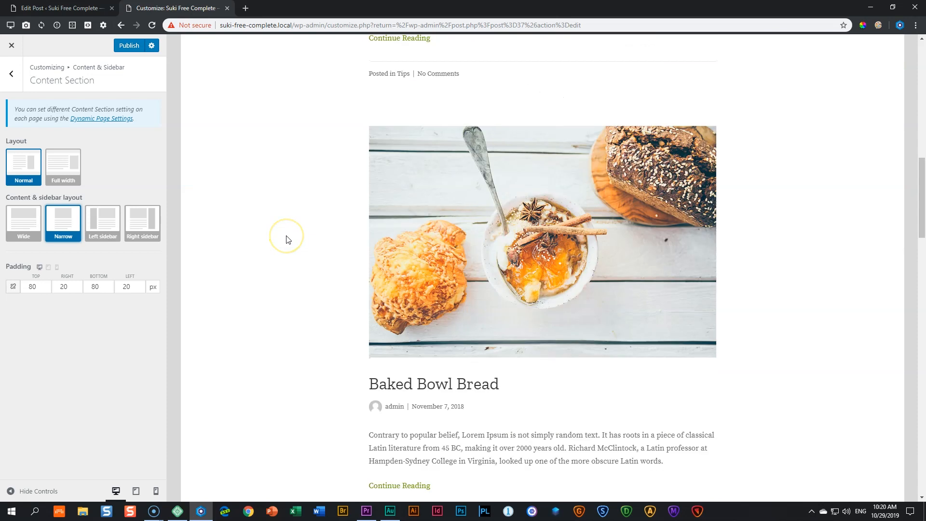
scroll(287, 237, "up", 9)
scroll(288, 240, "up", 8)
left_click(22, 223)
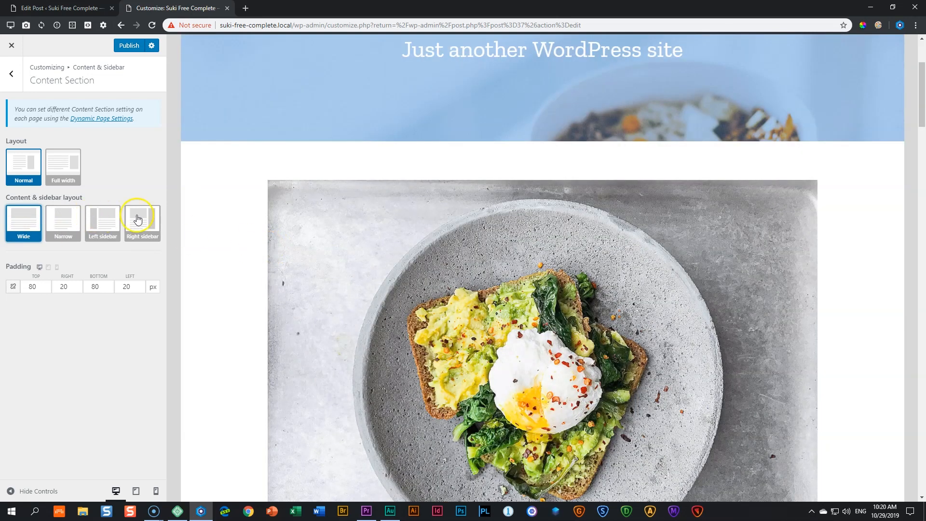
Set the content and sidebar layout to Right sidebar and return to the Content & Sidebar sections.
left_click(148, 222)
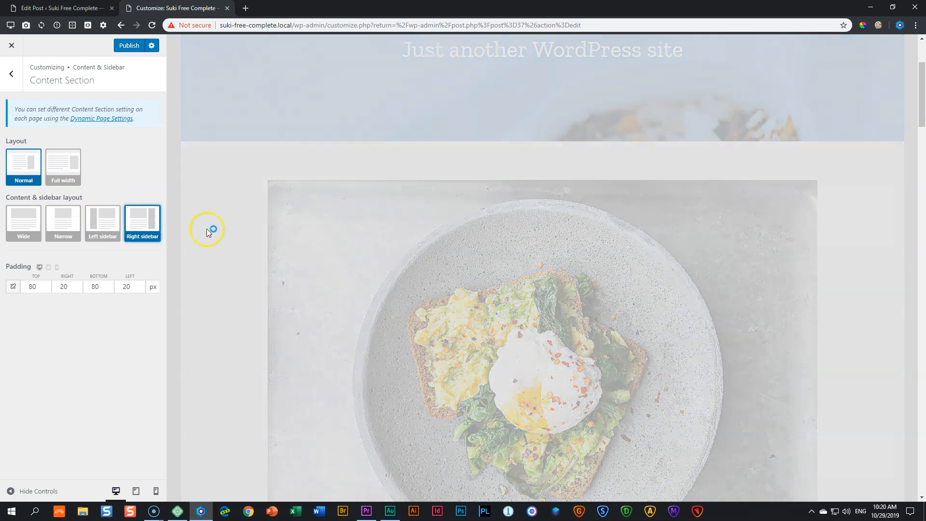
scroll(271, 234, "down", 5)
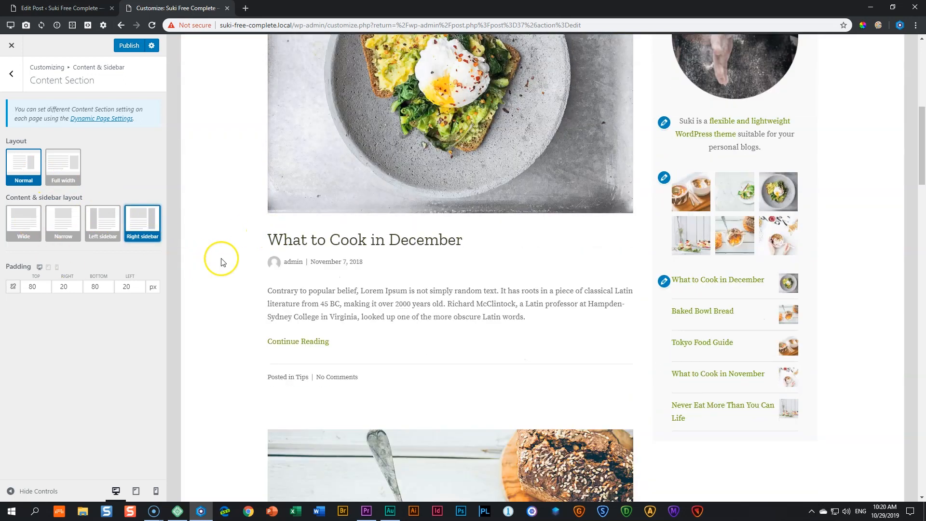
scroll(312, 243, "up", 7)
left_click(11, 73)
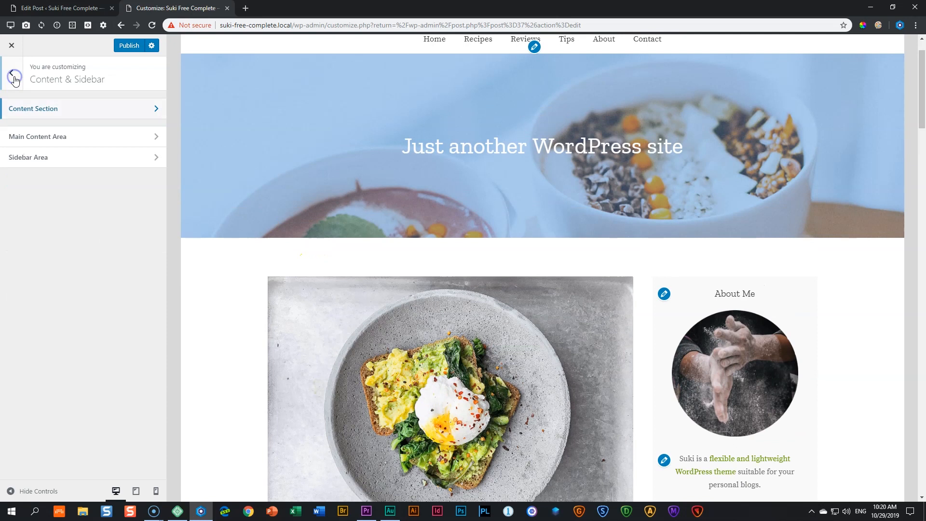
Try #004c99 as the content box background color of the Main Content Area and clear the color again.
left_click(39, 137)
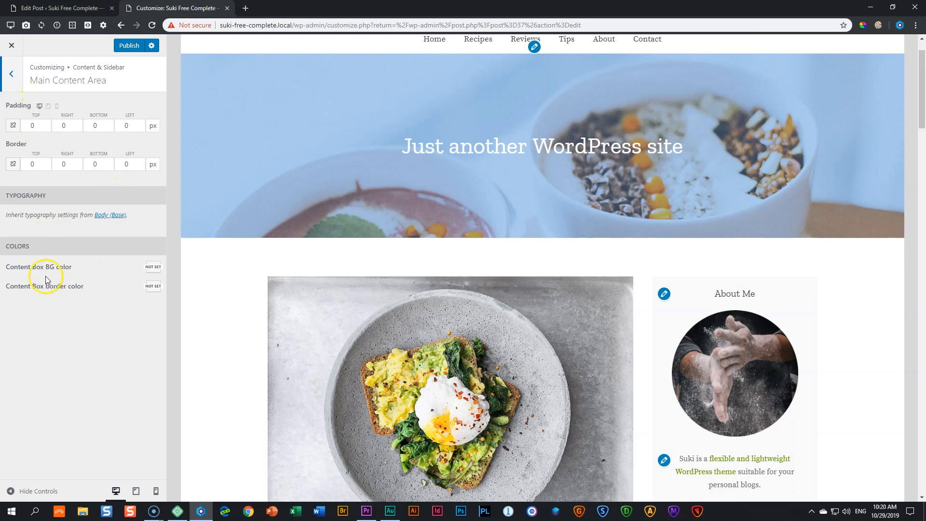
left_click(153, 269)
left_click(80, 392)
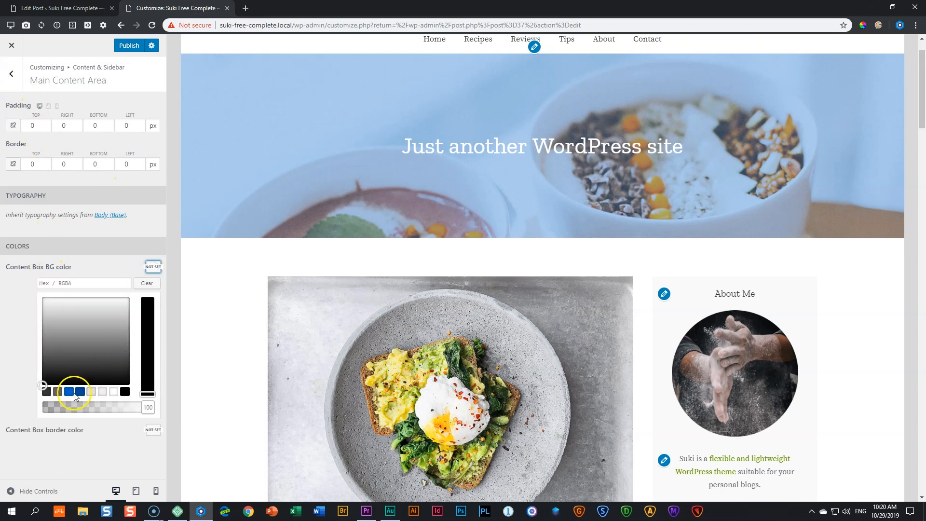
scroll(246, 288, "down", 10)
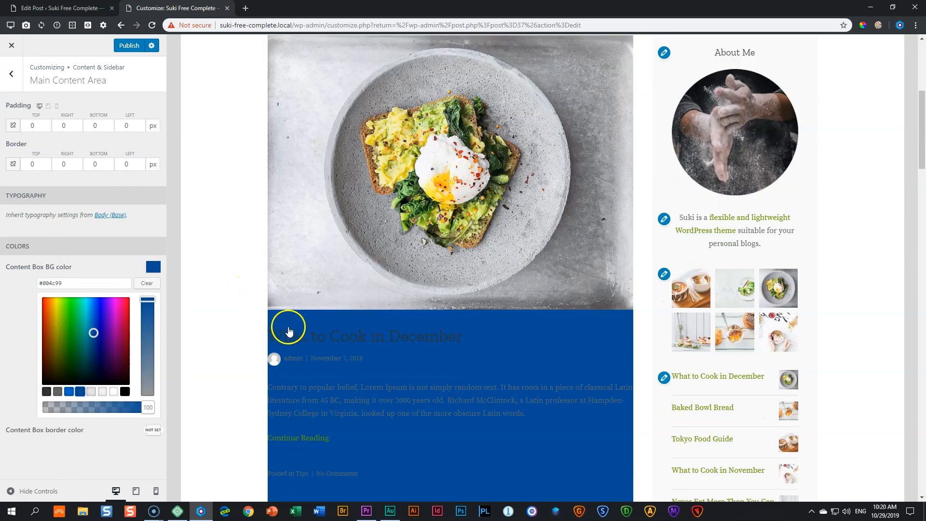
scroll(416, 177, "down", 11)
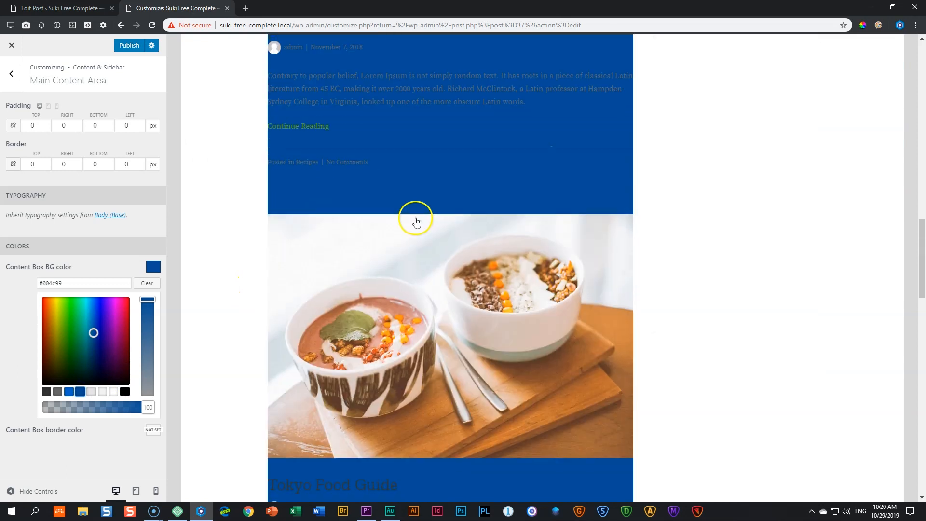
left_click(143, 285)
scroll(321, 275, "down", 10)
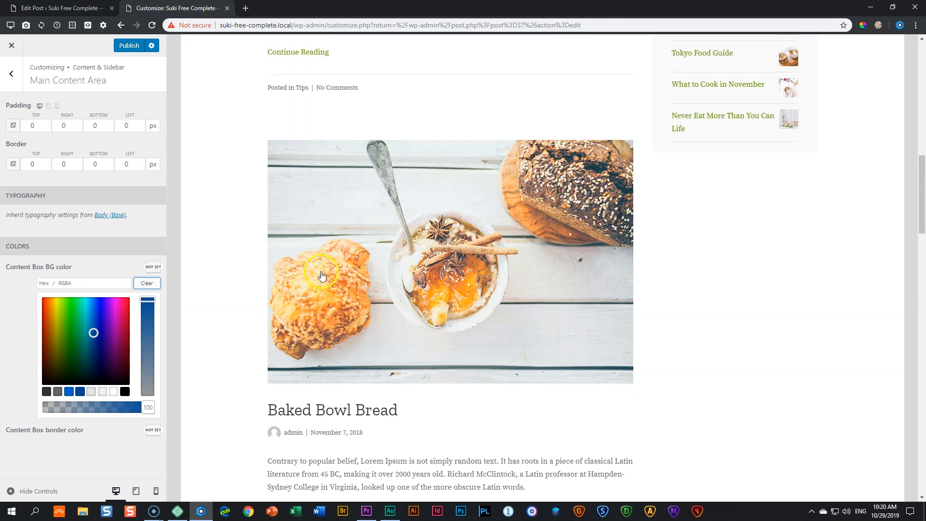
Switch to the Sidebar Area settings and set the sidebar width to 40%.
left_click(11, 76)
left_click(31, 160)
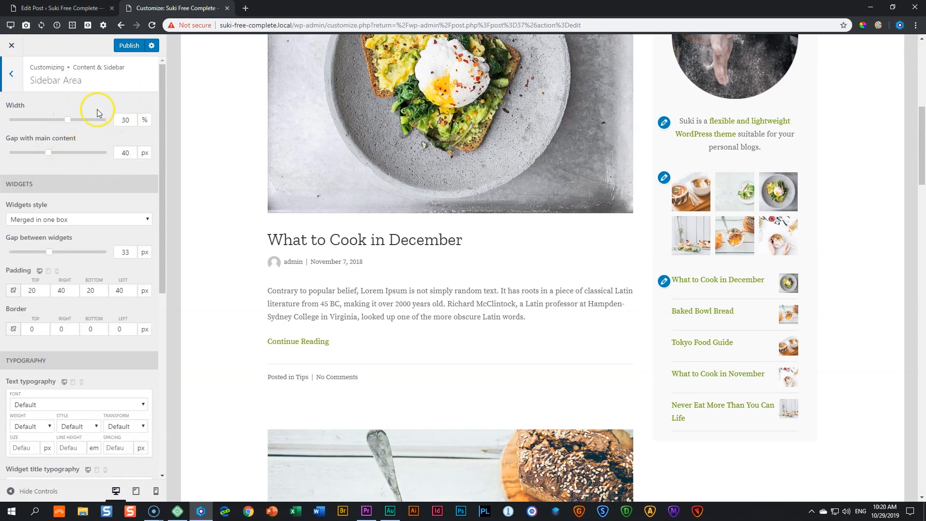
left_click_drag(133, 122, 110, 123)
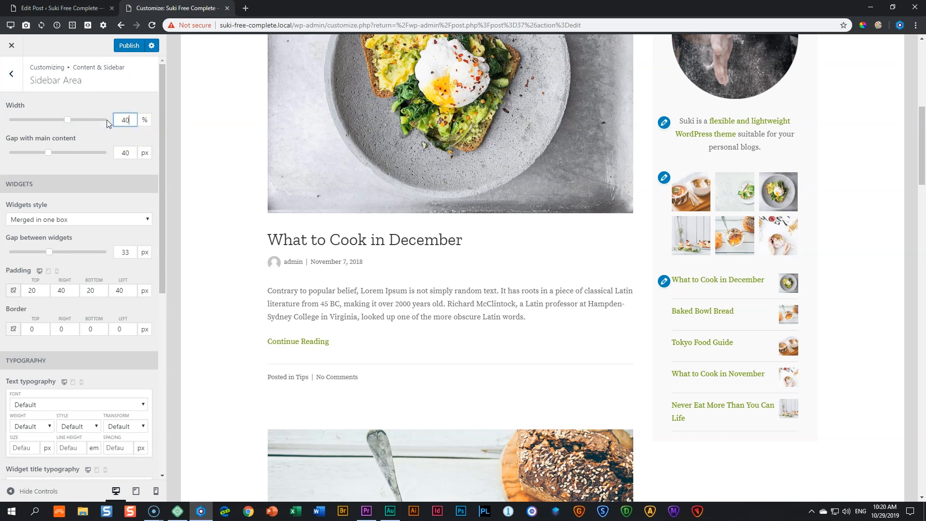
type("40")
key("Tab")
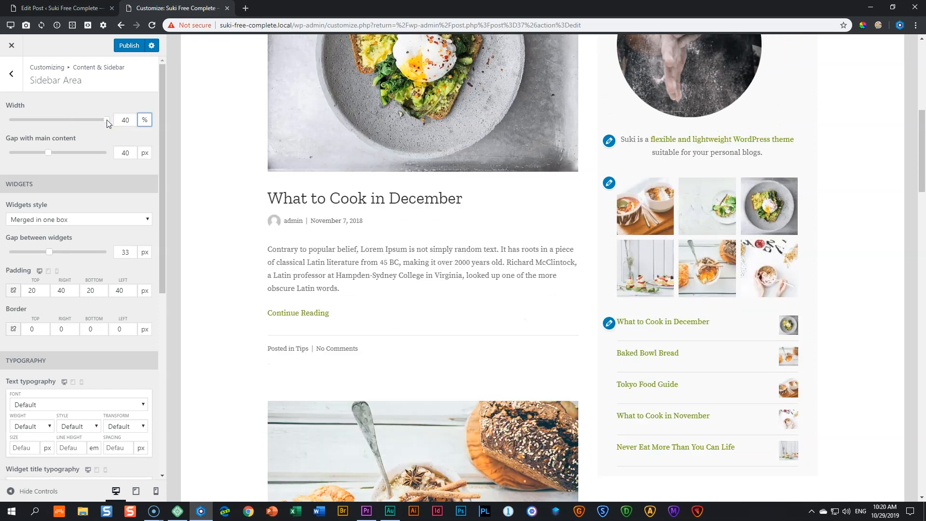
Check the widened sidebar in the preview and set the sidebar width to 25%.
scroll(664, 188, "down", 6)
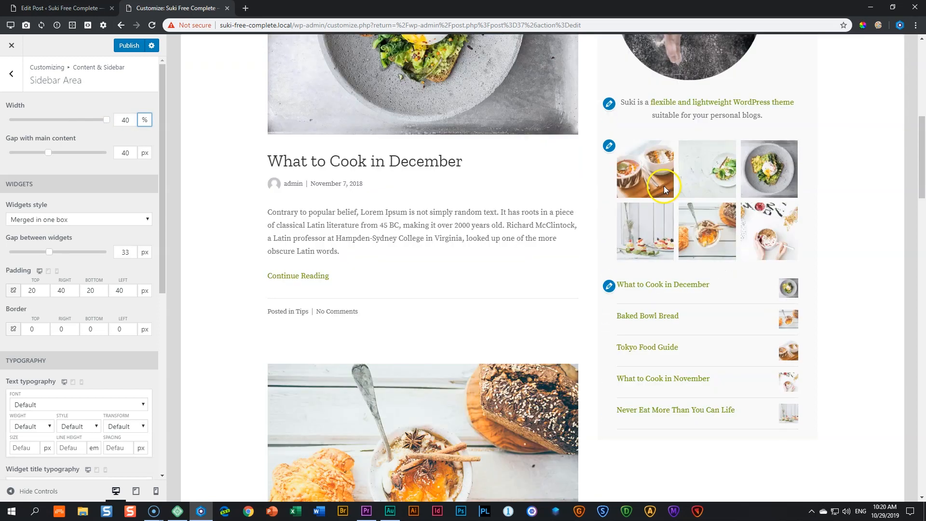
left_click_drag(124, 119, 103, 121)
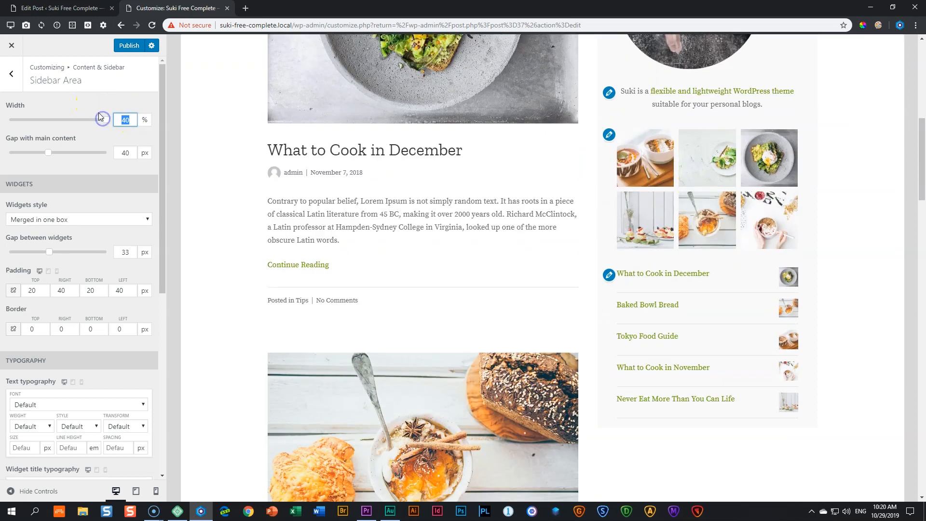
type("25")
key("Tab")
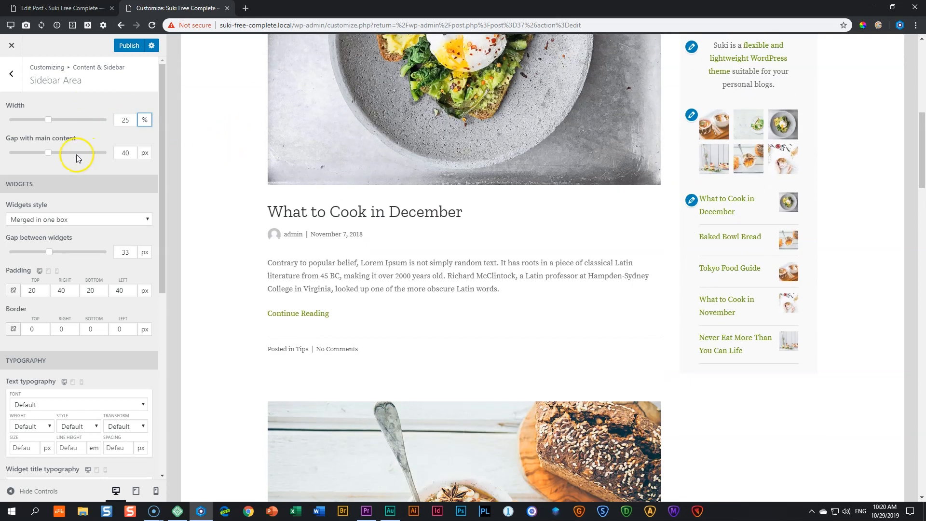
Set the sidebar's gap with the main content to 70 px and the sidebar width to 30%.
left_click_drag(51, 155, 94, 153)
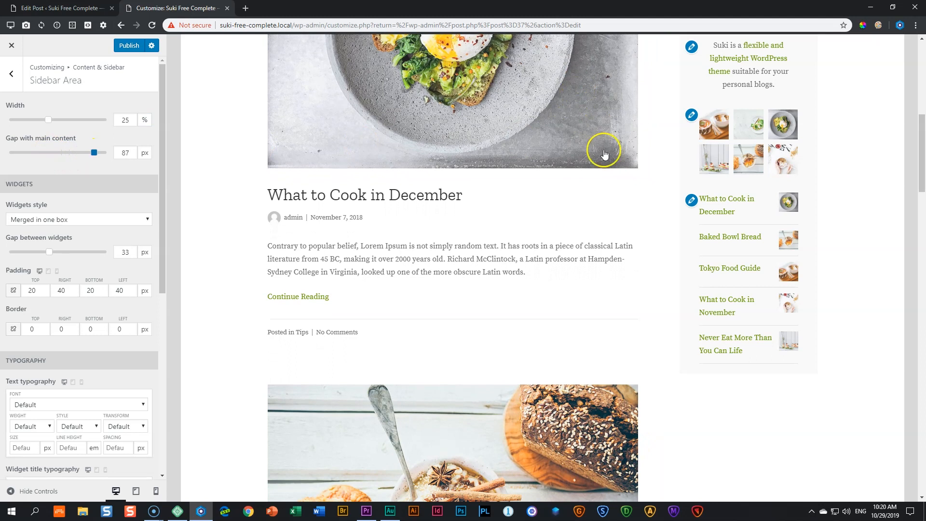
scroll(676, 140, "up", 4)
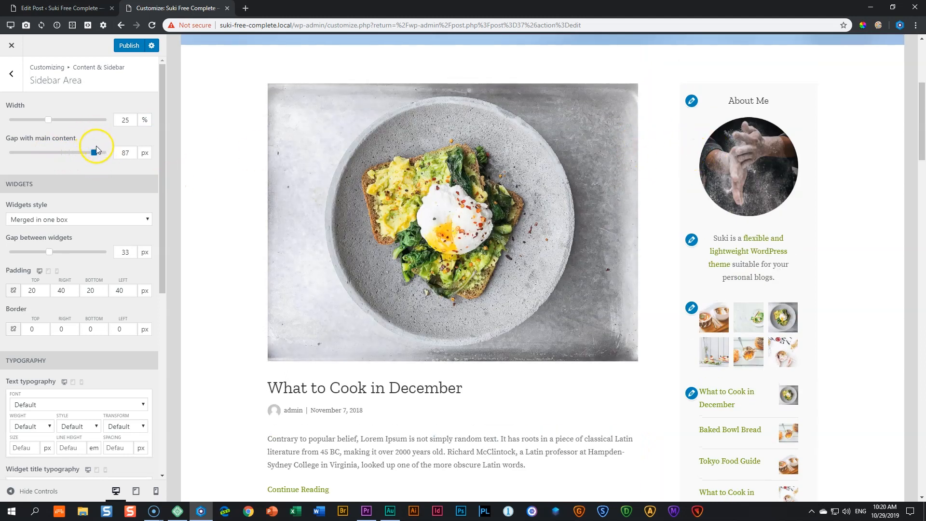
left_click_drag(93, 152, 77, 152)
left_click(119, 119)
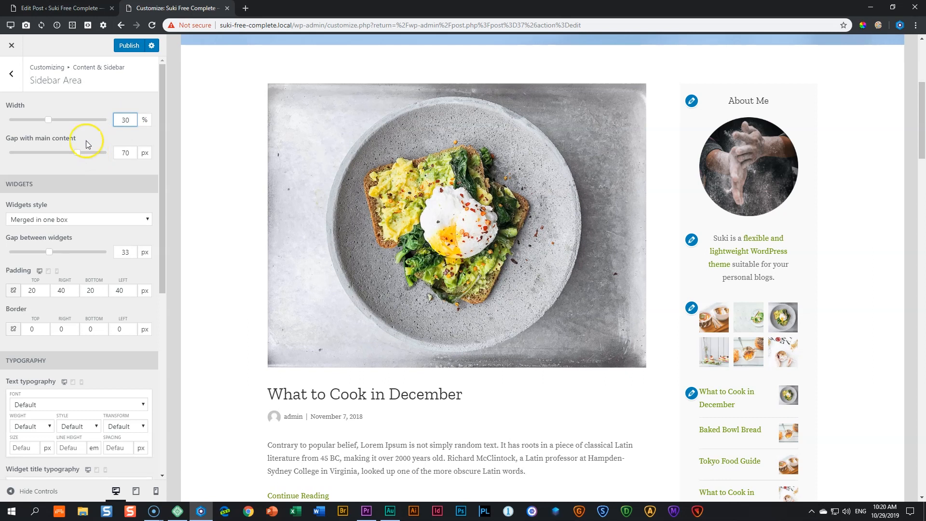
type("30")
key("Tab")
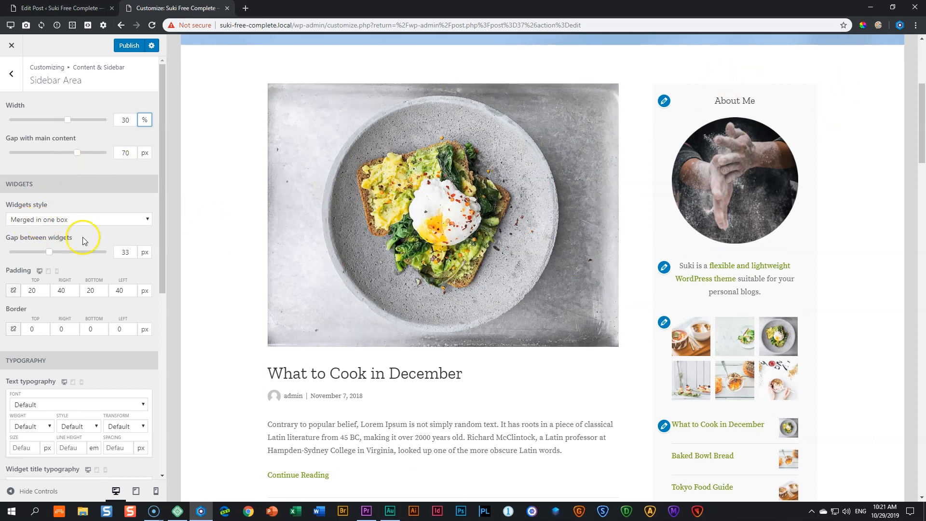
Set the sidebar background color to gray #666666 with 26% opacity and check it in the preview.
scroll(86, 241, "down", 7)
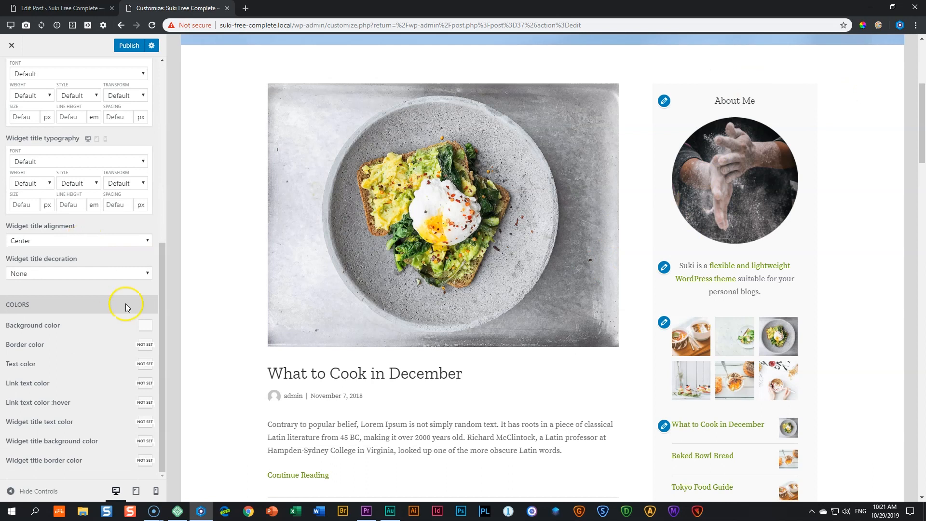
left_click(145, 325)
left_click(49, 450)
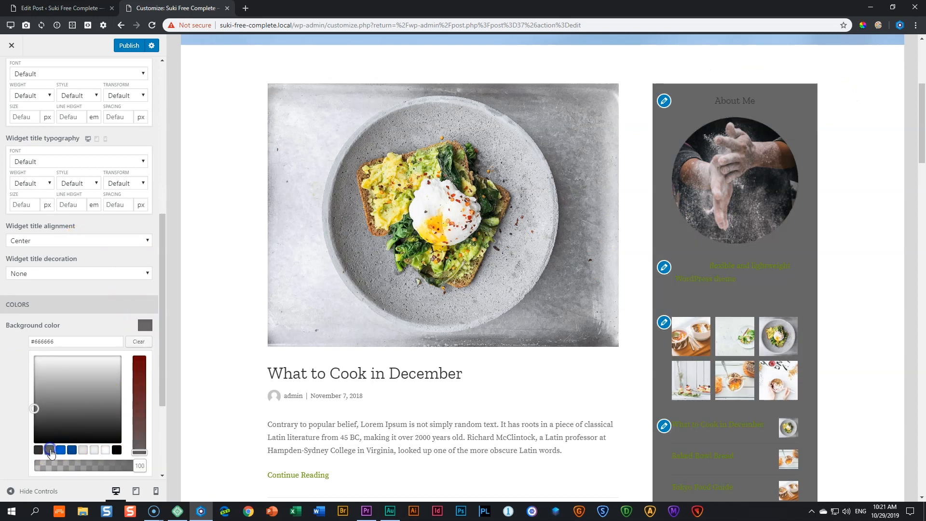
left_click_drag(140, 466, 63, 464)
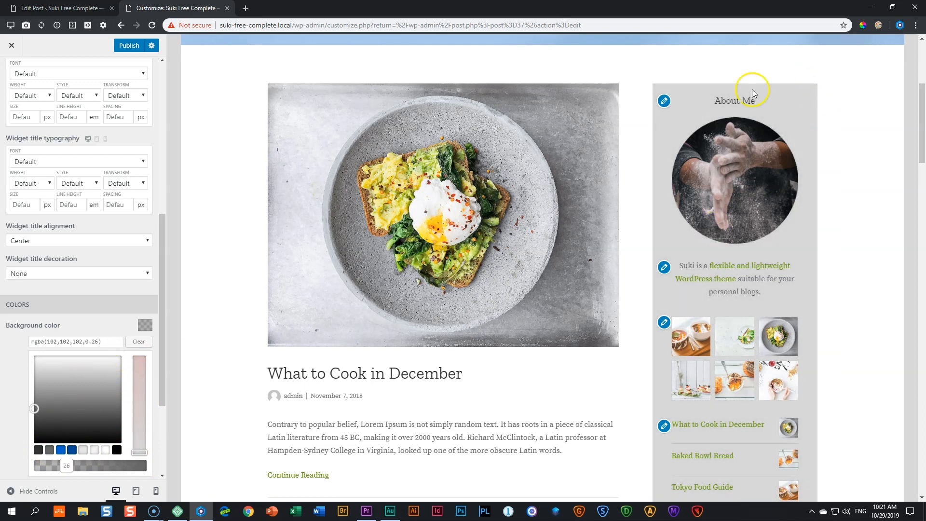
scroll(765, 118, "down", 5)
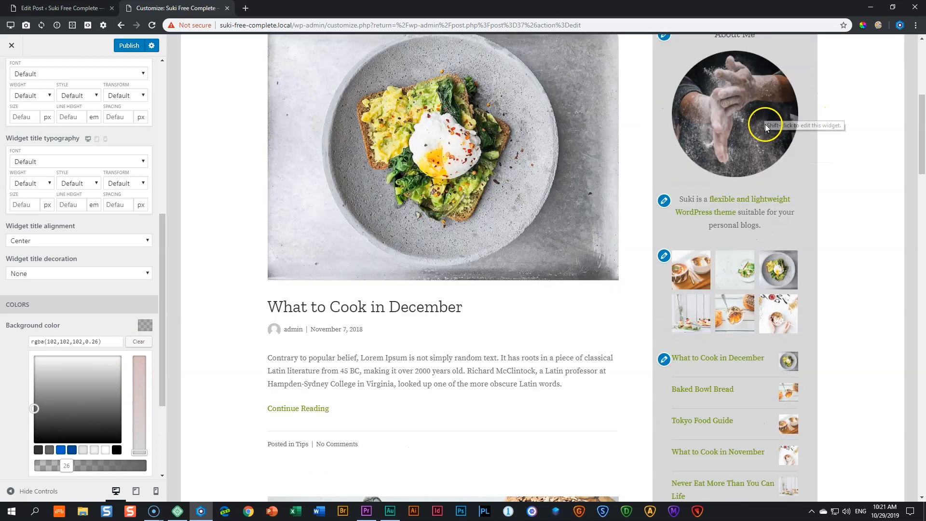
scroll(763, 182, "up", 9)
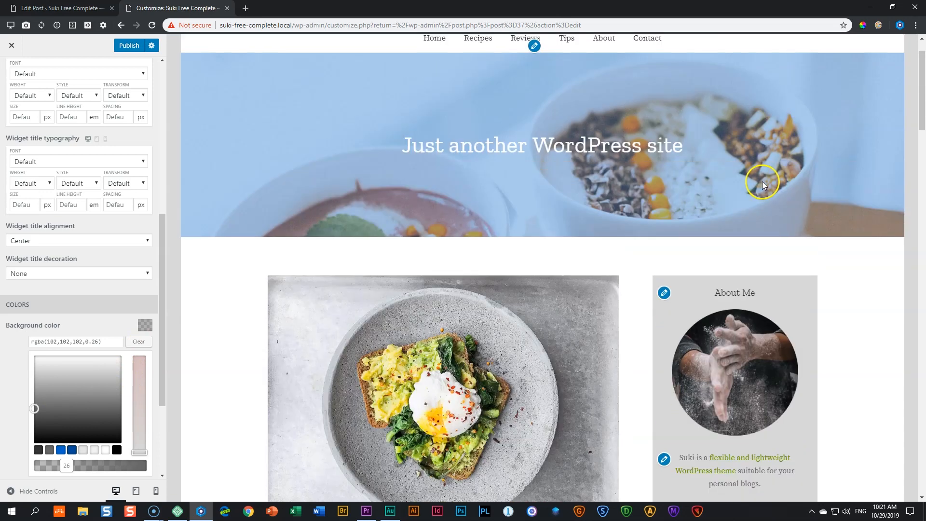
scroll(762, 182, "down", 3)
Try the Separate boxes widgets style for the sidebar and look it over in the preview.
scroll(97, 153, "up", 7)
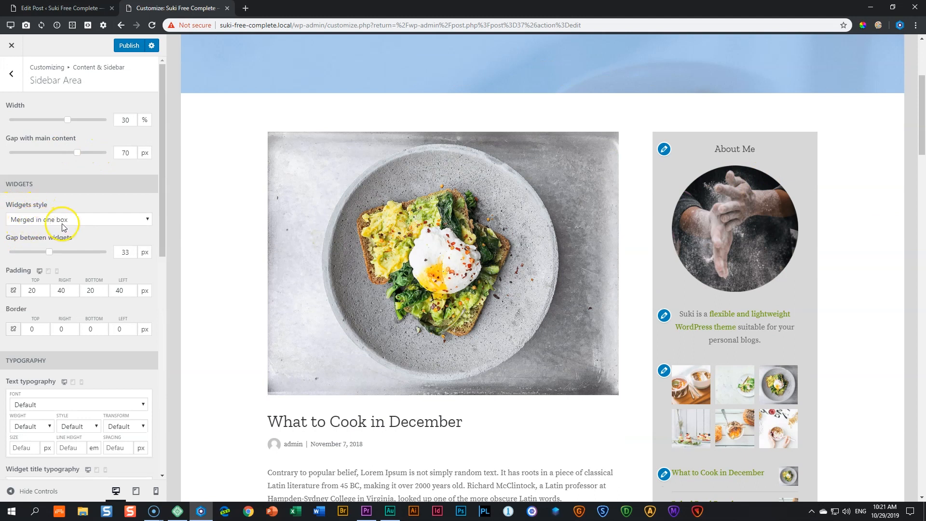
left_click(140, 220)
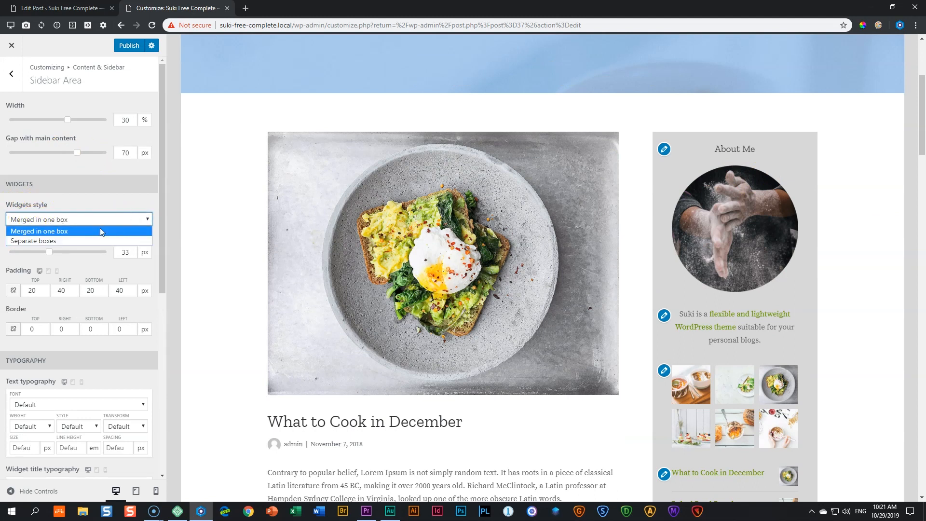
left_click(47, 244)
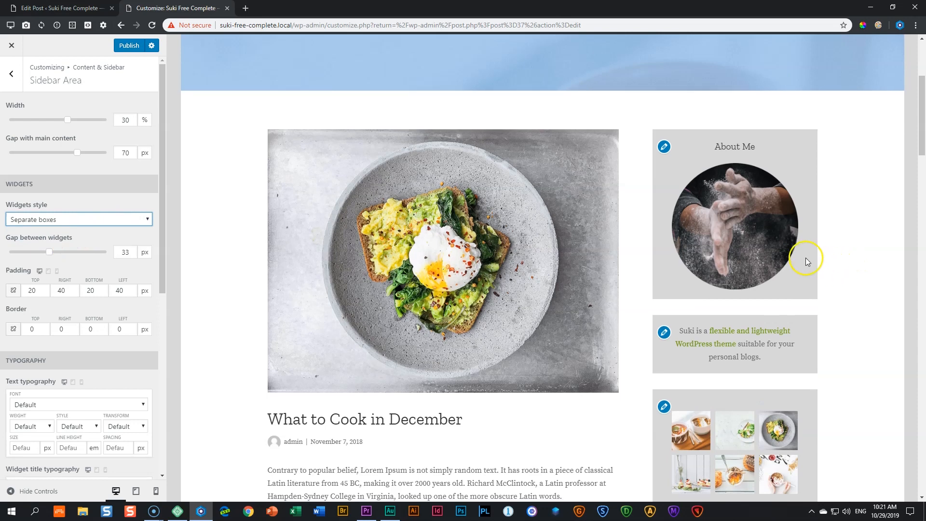
scroll(815, 258, "down", 4)
scroll(818, 259, "down", 4)
scroll(818, 260, "up", 9)
scroll(819, 257, "down", 1)
scroll(819, 257, "down", 2)
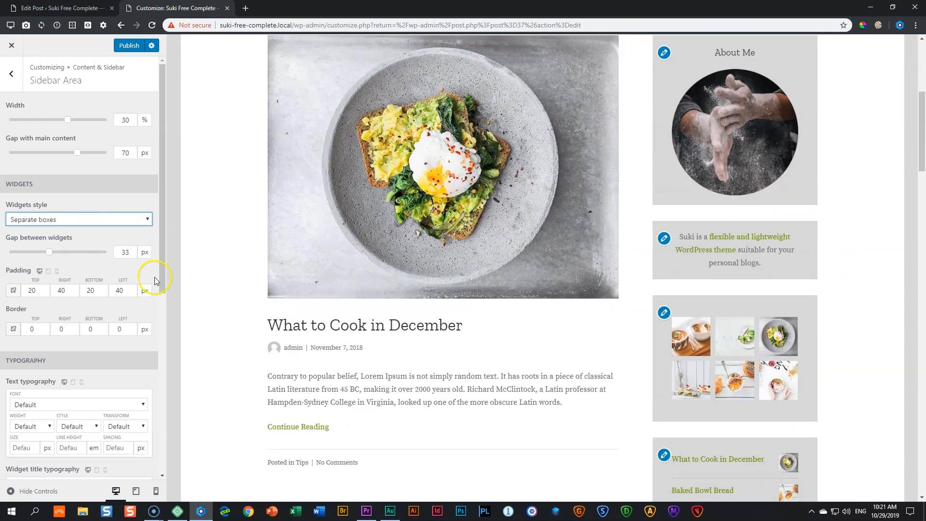
Set the gap between widgets to 17 px and the widgets style to Merged in one box.
left_click_drag(49, 252, 30, 254)
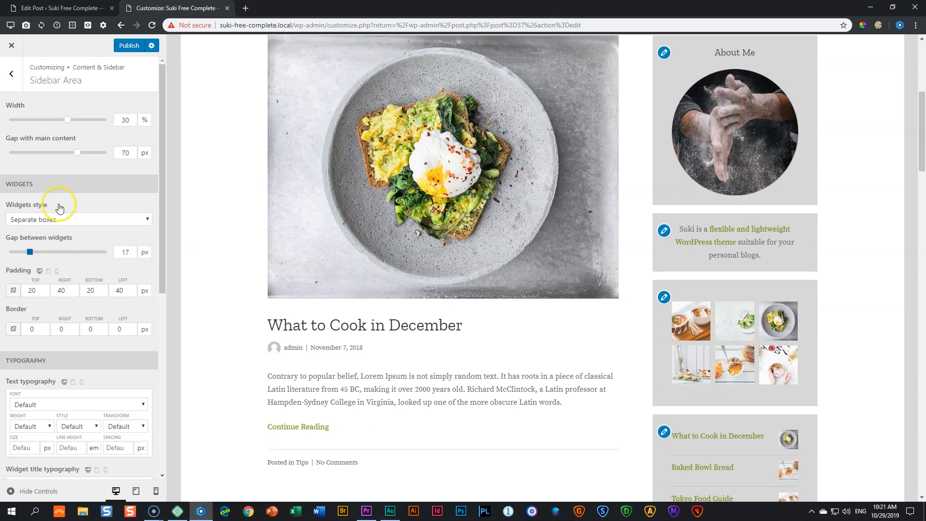
left_click(48, 221)
left_click(46, 232)
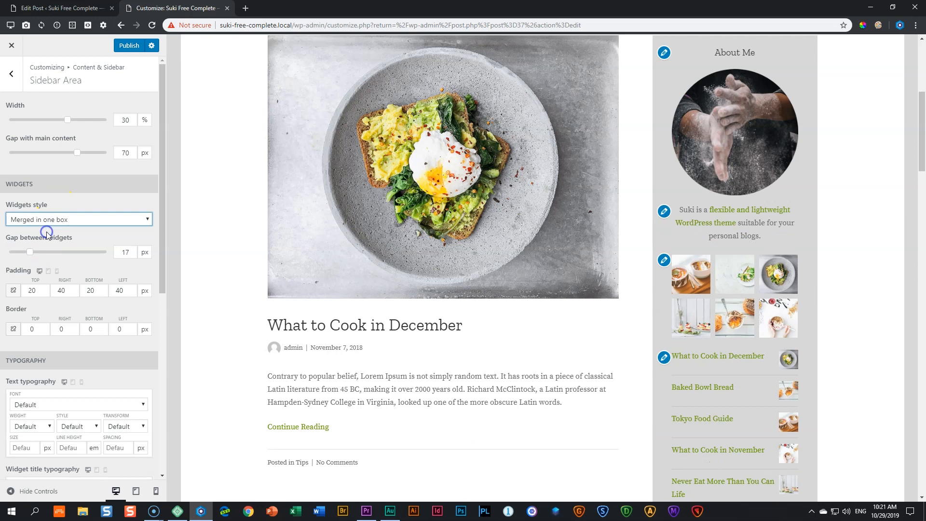
Try Times New Roman for the sidebar's text typography and set the font to Helvetica.
scroll(50, 230, "down", 1)
scroll(50, 230, "down", 3)
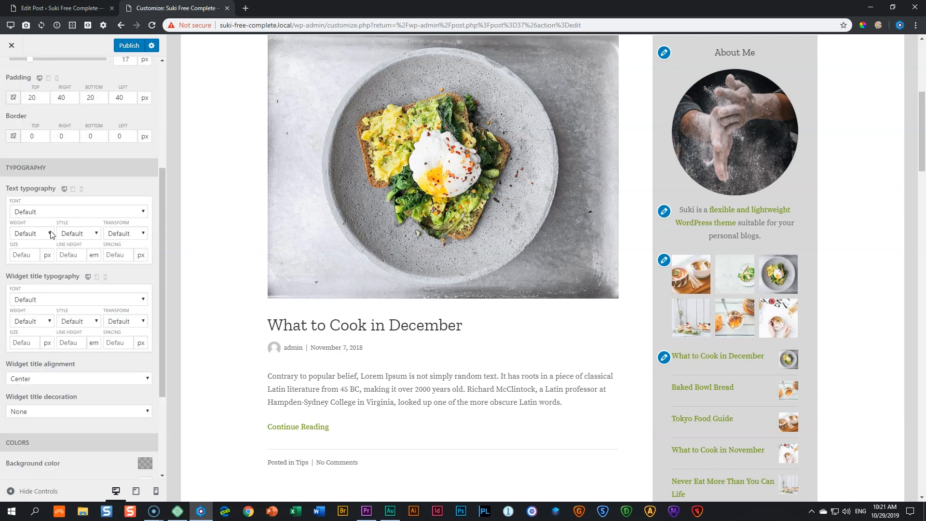
left_click(139, 213)
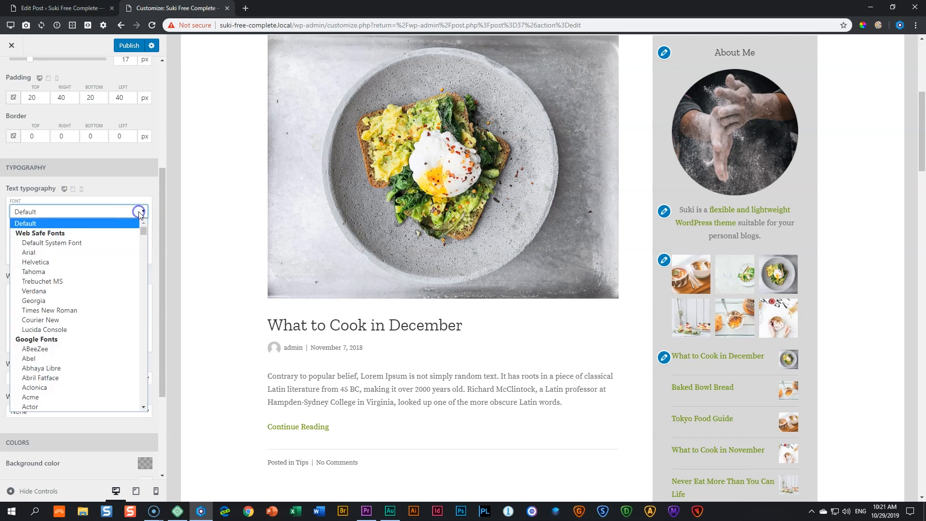
left_click(68, 312)
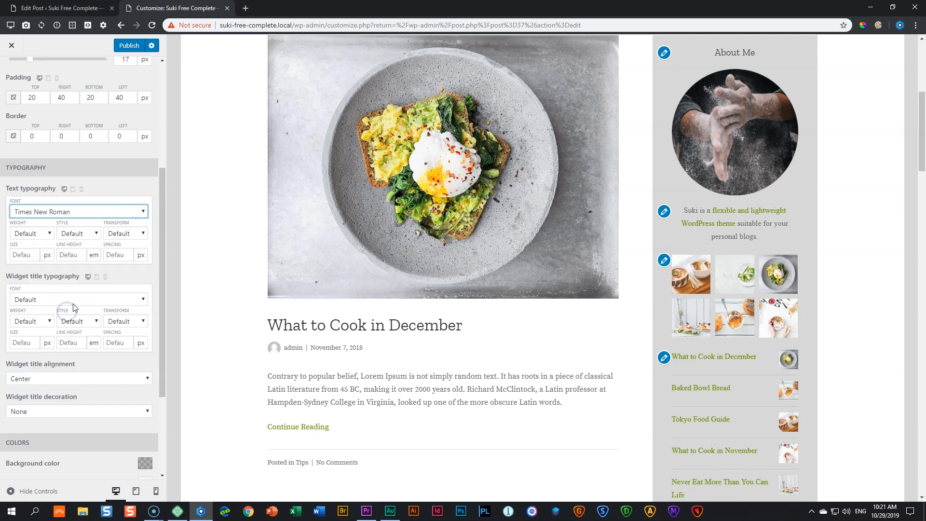
left_click(101, 212)
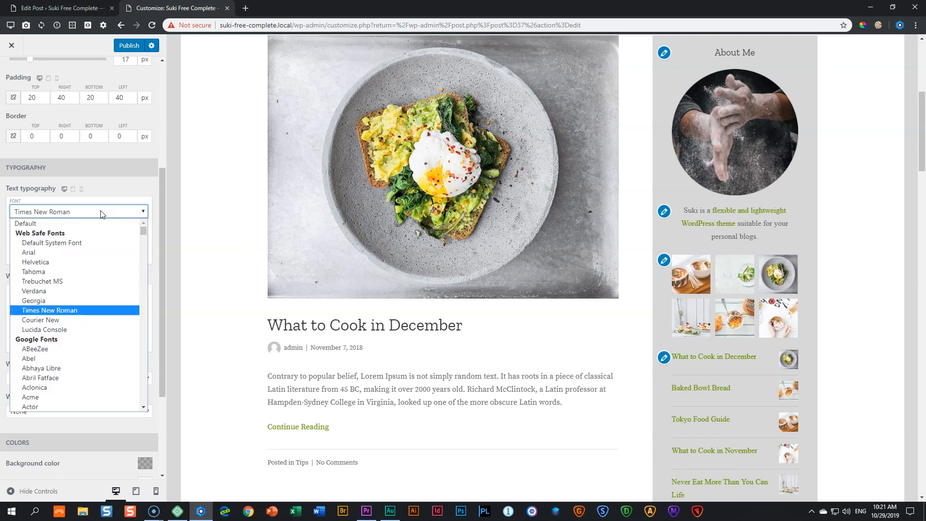
left_click(62, 264)
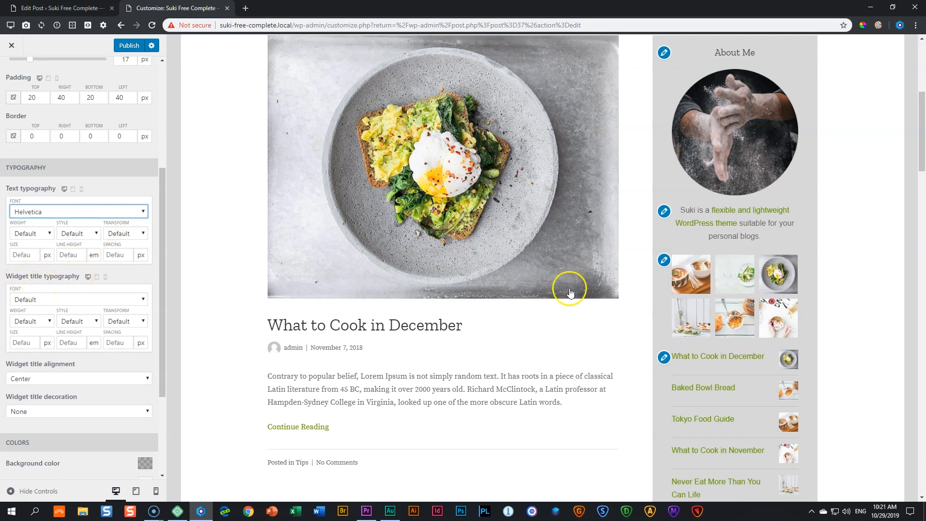
Set the widget title typography to the Arial font with a size of 59 px.
scroll(676, 280, "up", 2)
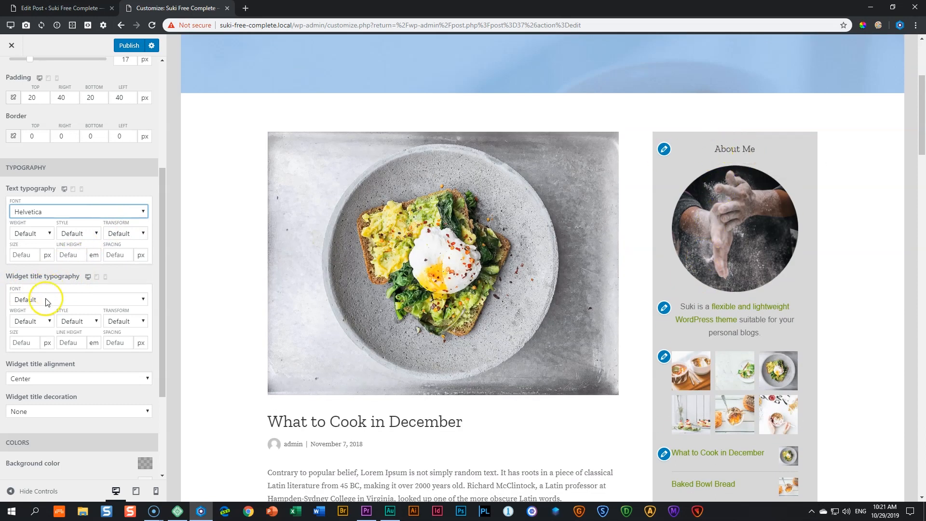
left_click(96, 299)
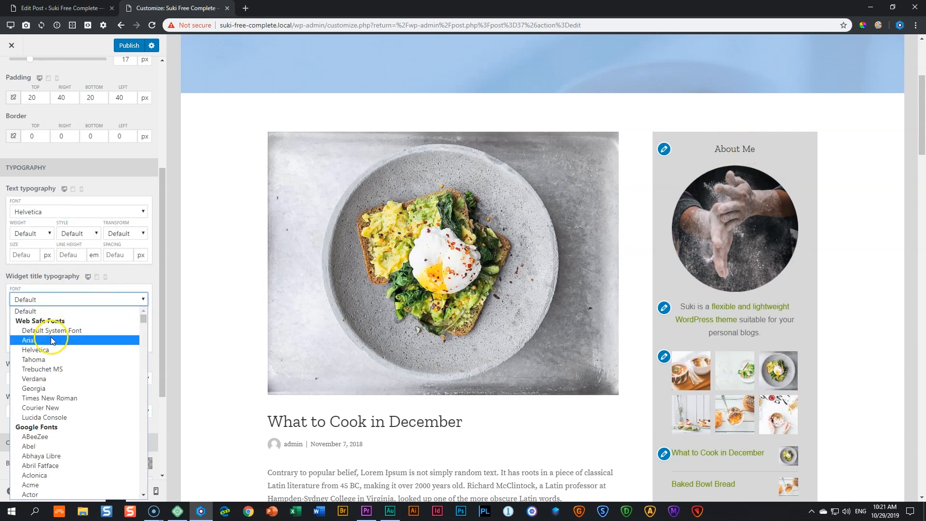
left_click(48, 341)
left_click(34, 342)
left_click(34, 341)
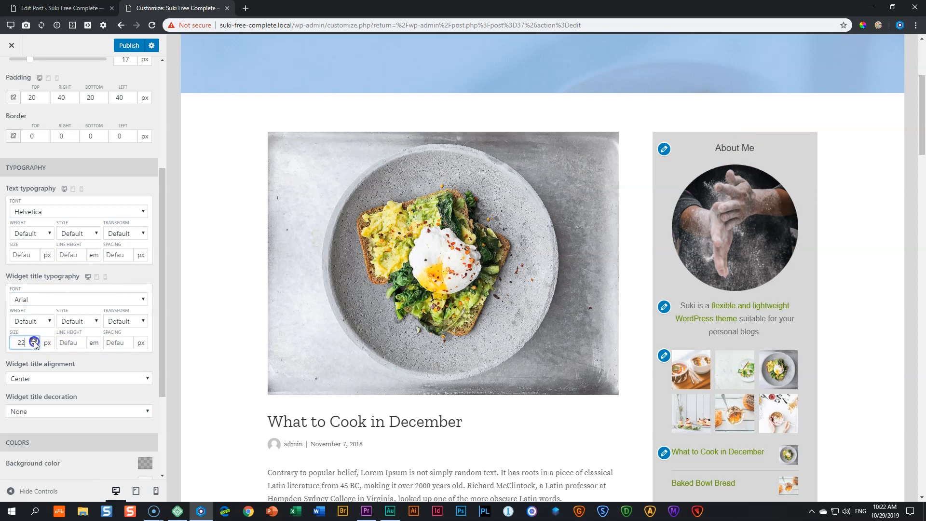
right_click(34, 342)
right_click(26, 342)
key("Tab")
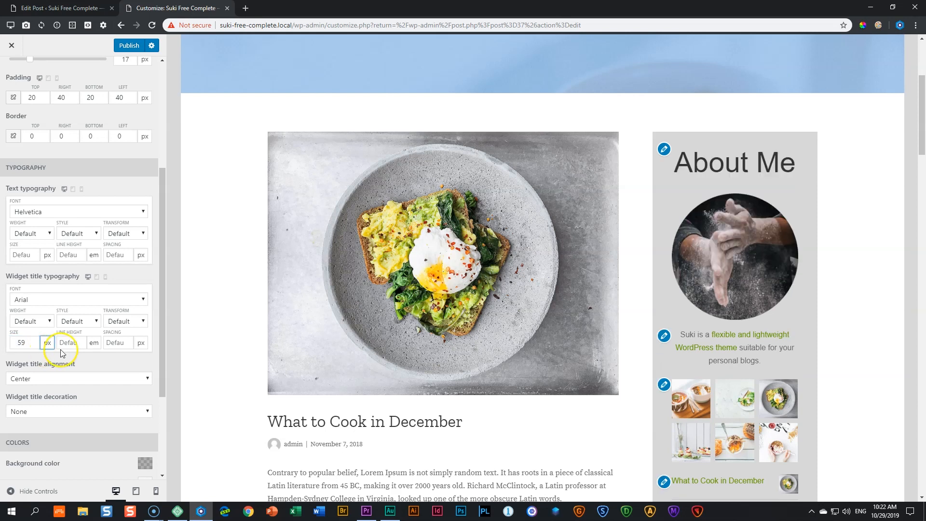
Set the sidebar's widget title size to 37 px.
left_click(33, 341)
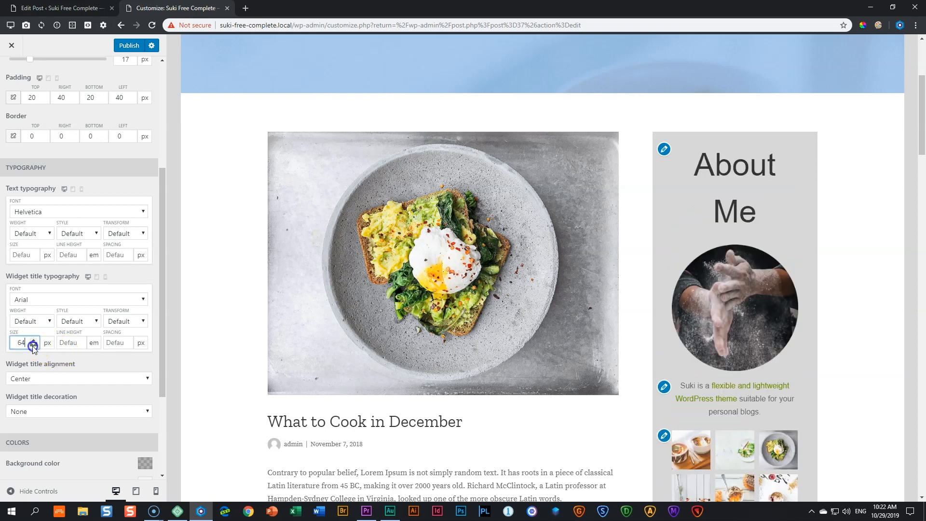
left_click(32, 345)
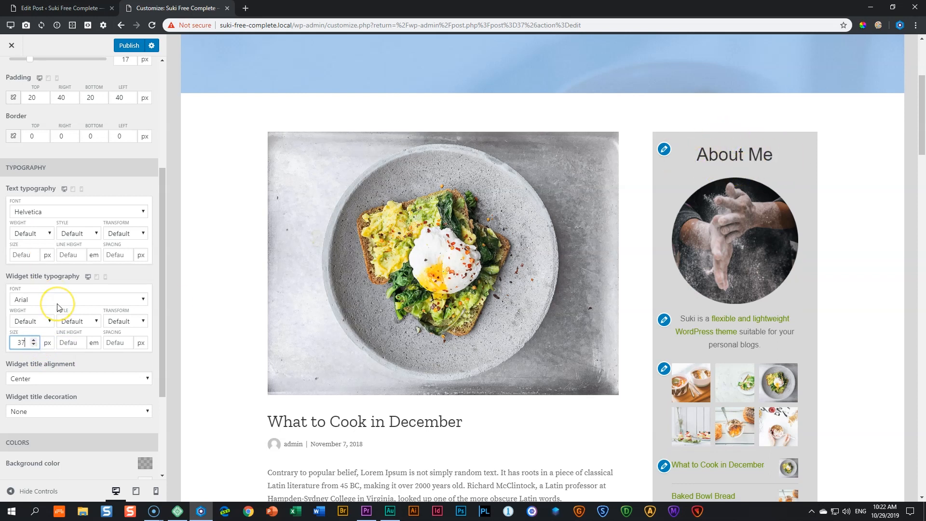
Try the Left and Right widget title alignments and set the alignment back to Center.
scroll(57, 306, "down", 1)
left_click(24, 330)
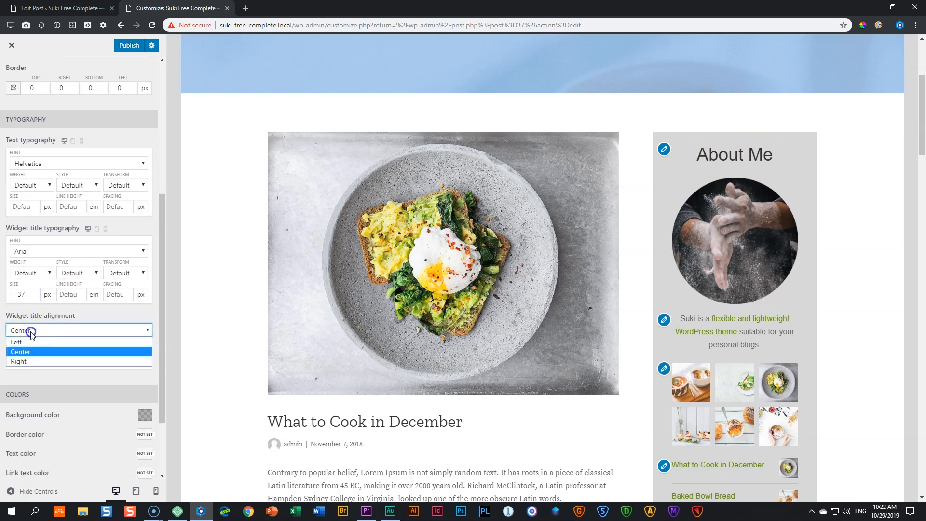
left_click(30, 344)
left_click(49, 329)
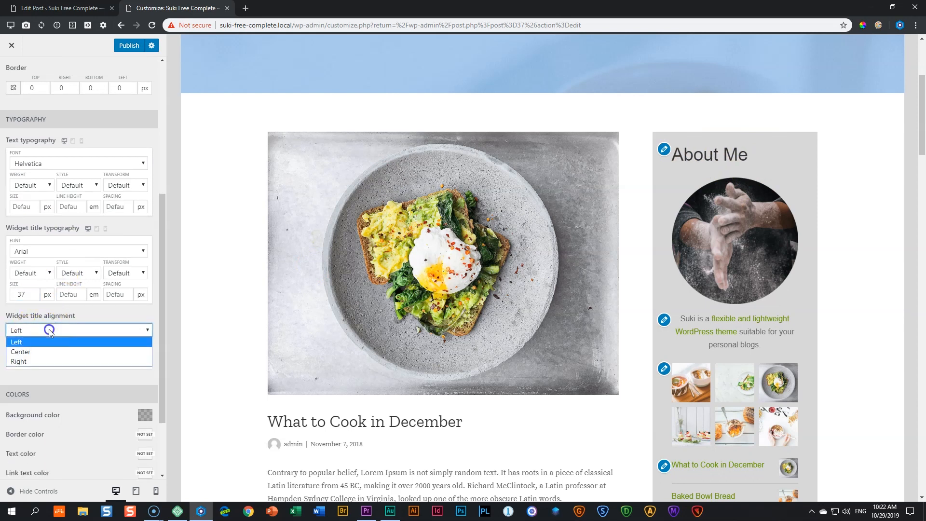
left_click(32, 363)
left_click(40, 331)
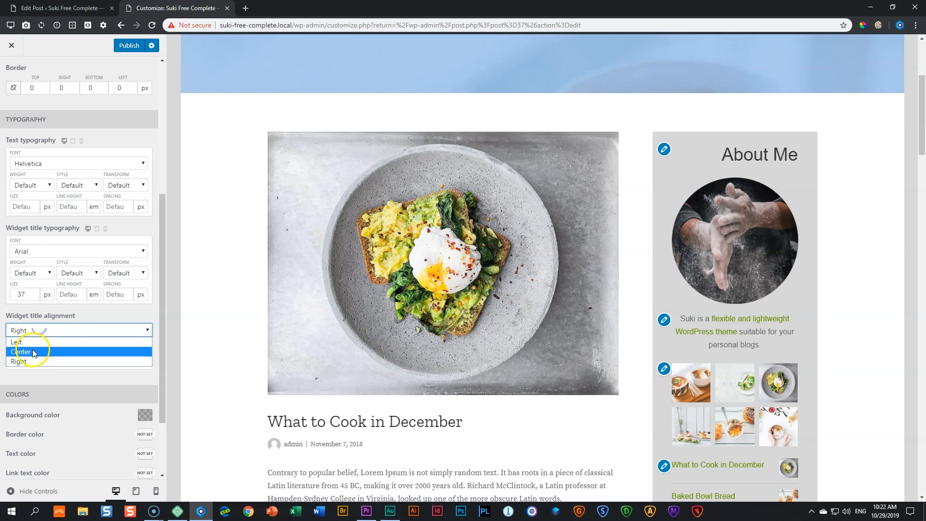
left_click(33, 352)
Try the Box decoration for the widget titles and set the decoration to Border bottom.
left_click(29, 363)
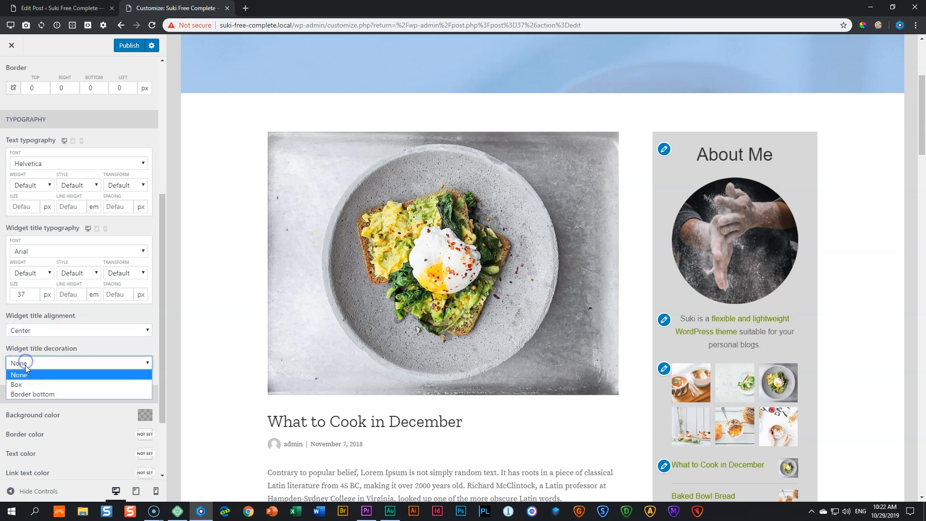
left_click(22, 383)
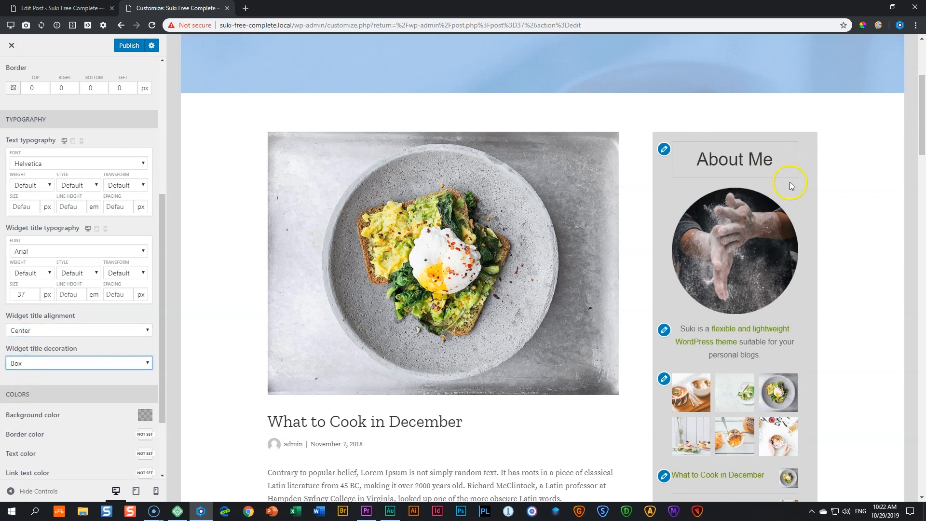
left_click(80, 302)
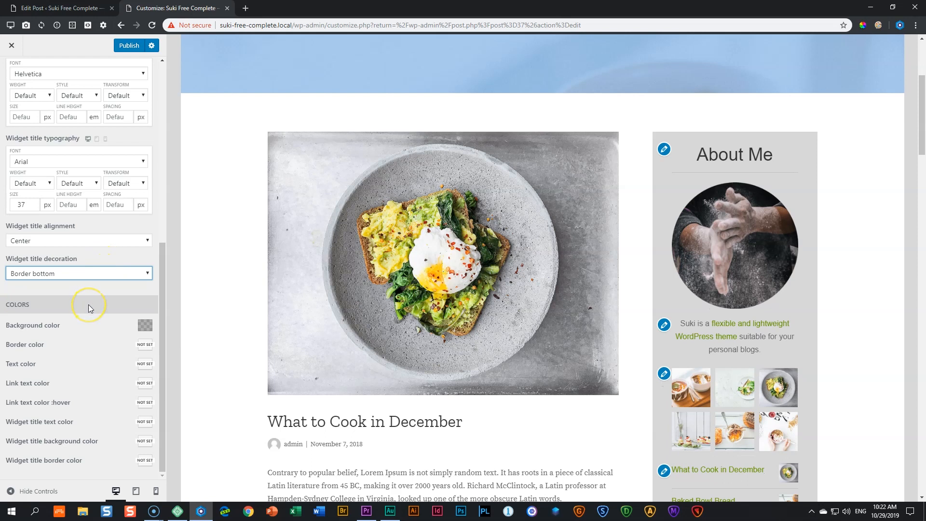
Set the sidebar's border color to the dark blue palette swatch.
left_click(144, 344)
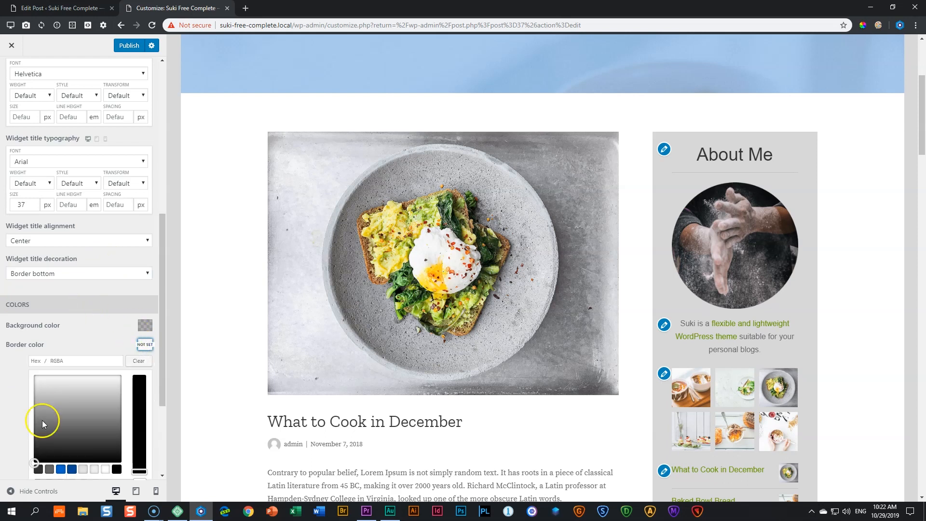
left_click(72, 470)
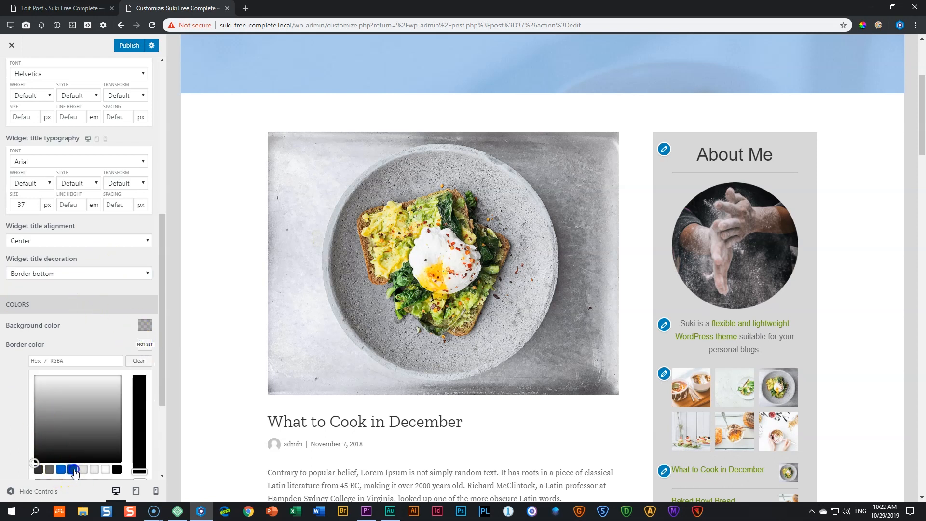
left_click(146, 344)
scroll(146, 351, "up", 7)
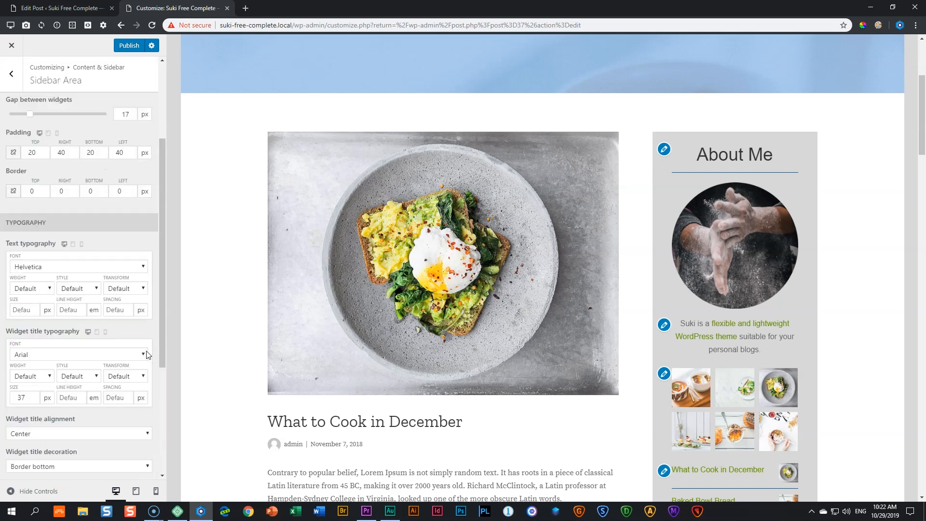
Leave the Content & Sidebar settings, open the Footer settings and bring the page's footer into view in the preview.
left_click(13, 77)
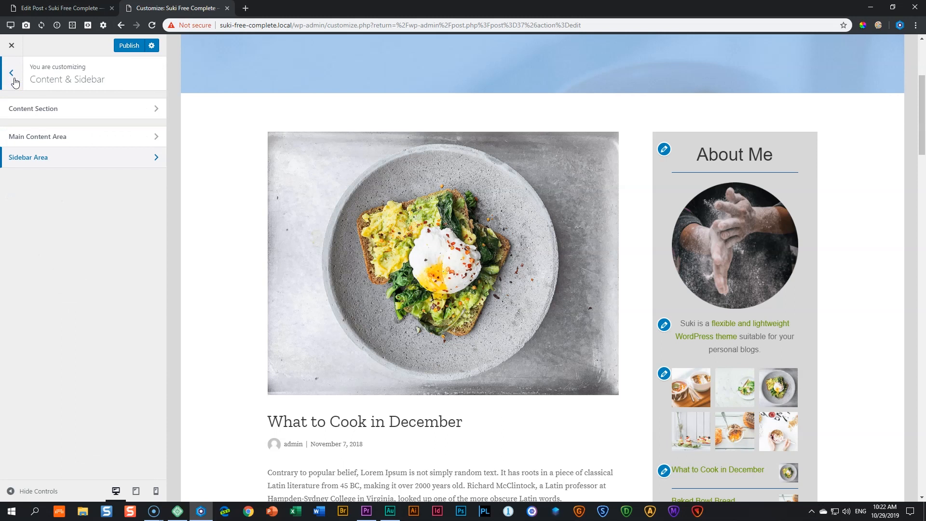
left_click(14, 77)
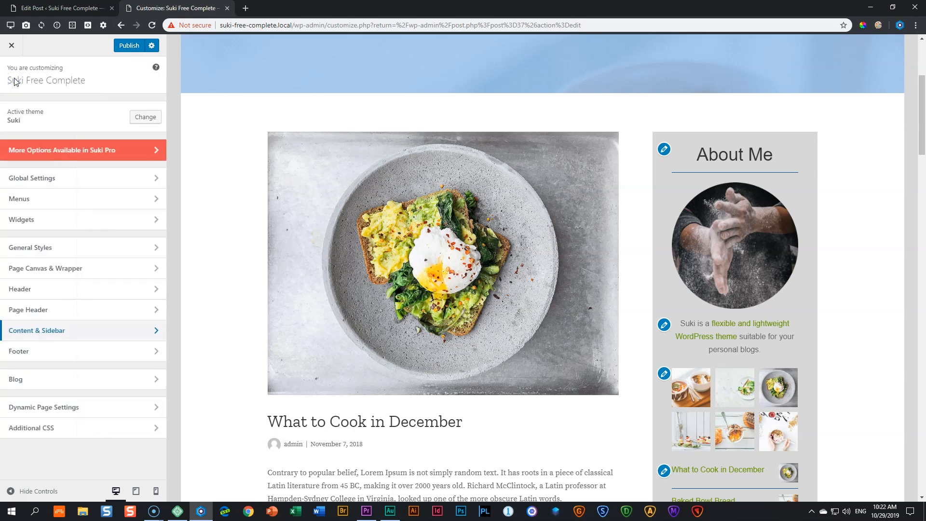
left_click(31, 348)
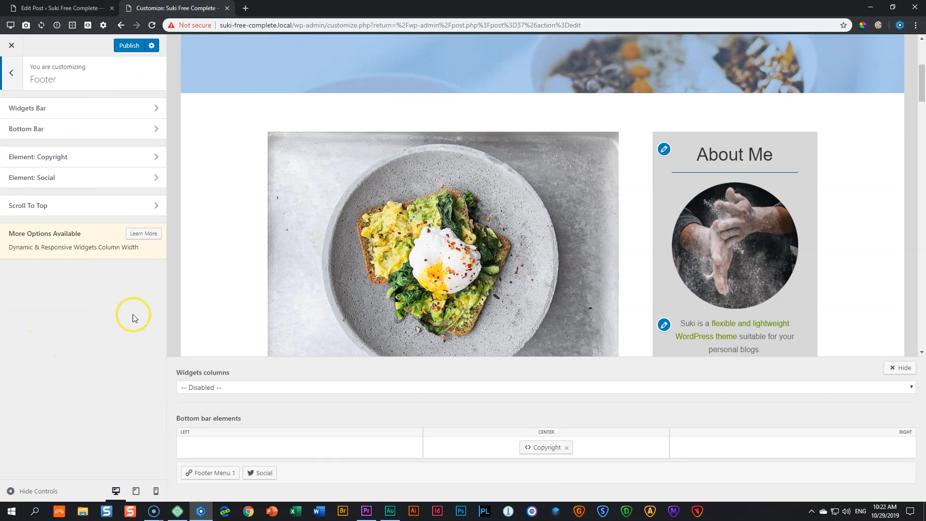
scroll(341, 271, "down", 10)
scroll(350, 270, "down", 20)
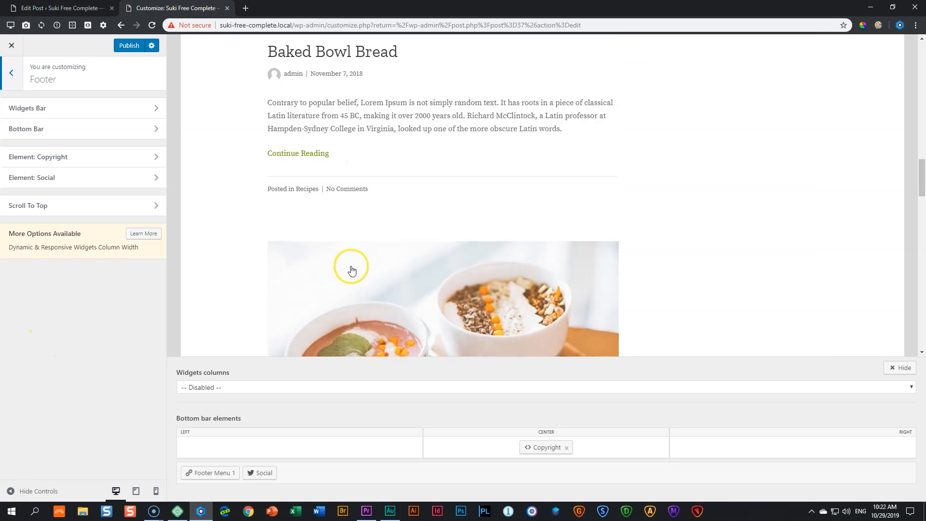
scroll(351, 270, "down", 8)
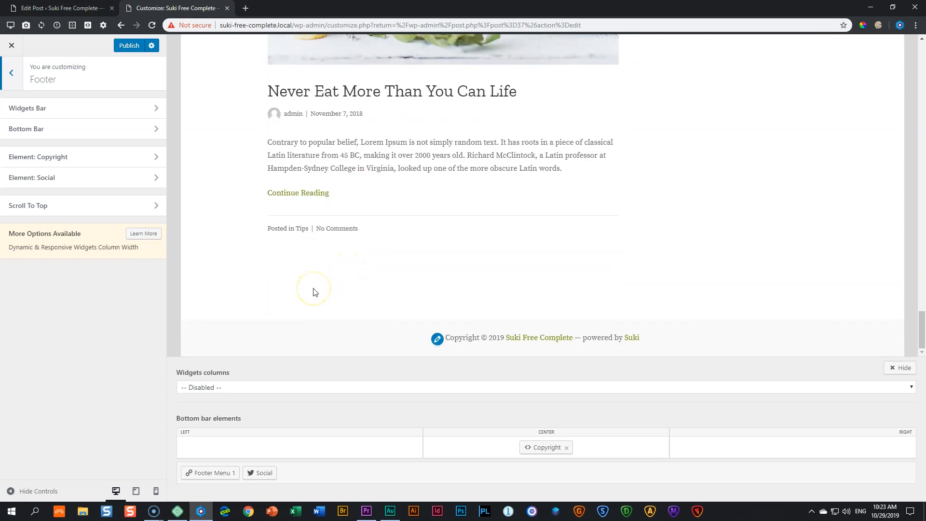
left_click(33, 109)
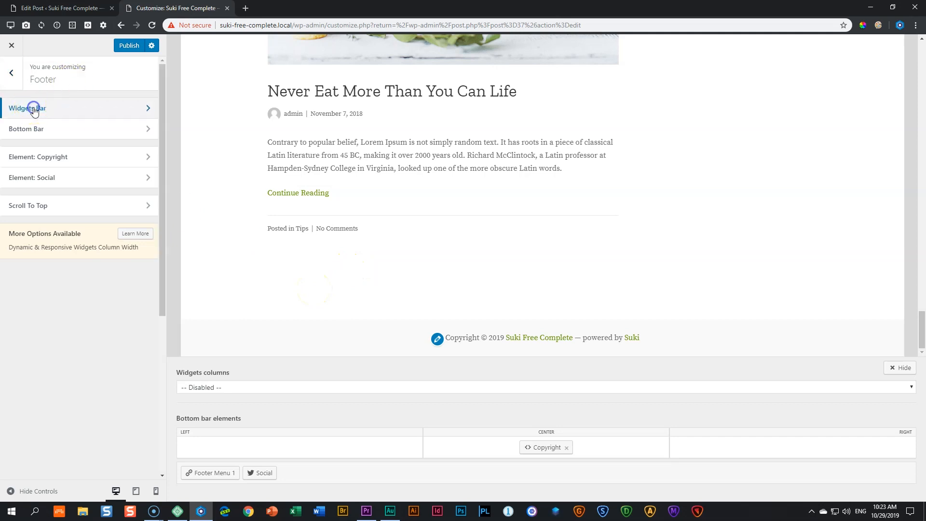
left_click(20, 79)
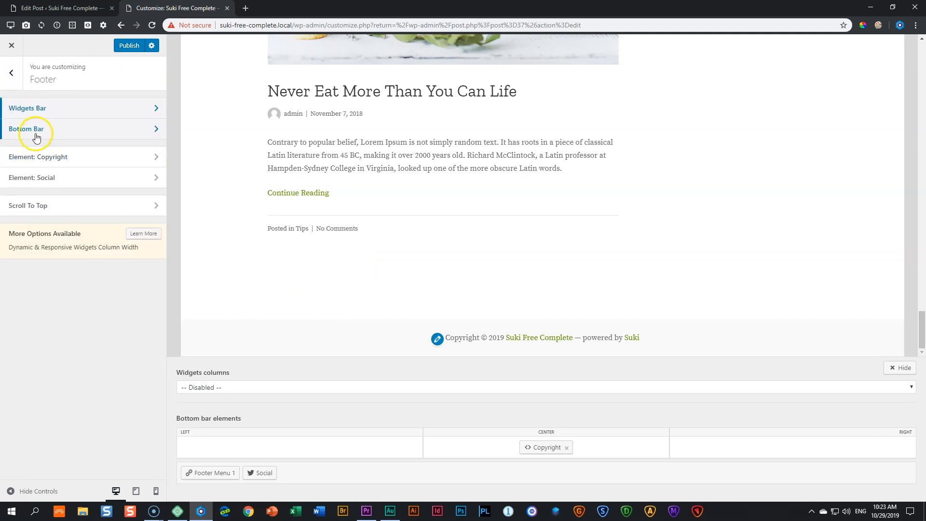
left_click(32, 129)
left_click(12, 78)
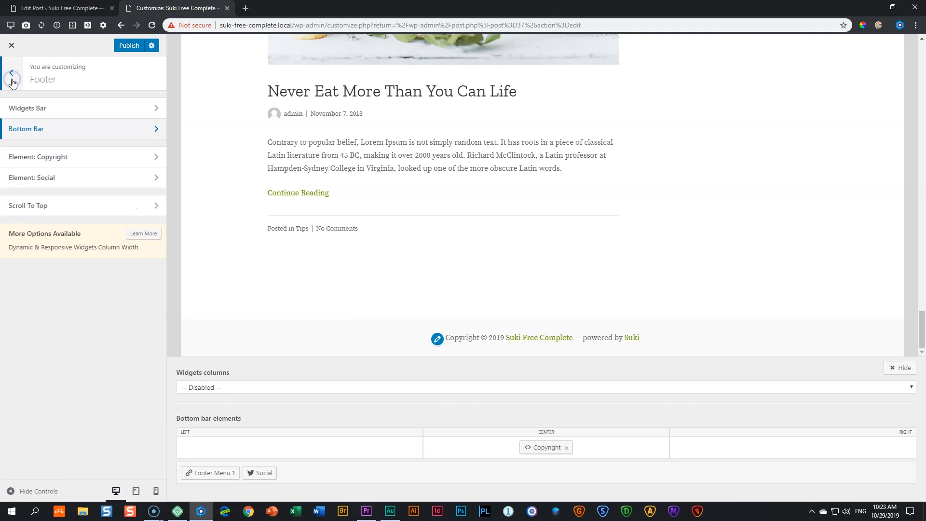
Open the footer's Widgets Bar settings and set the widgets columns to 3 columns.
left_click(22, 109)
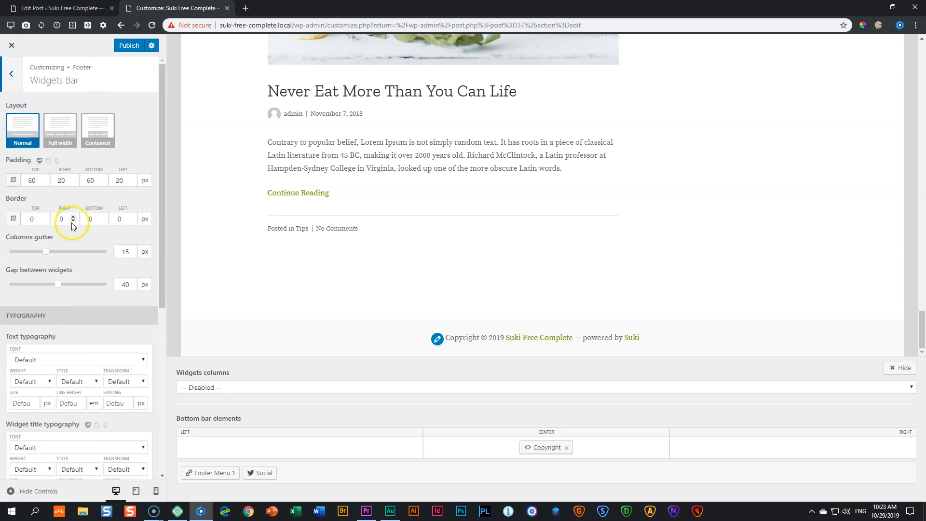
left_click(900, 389)
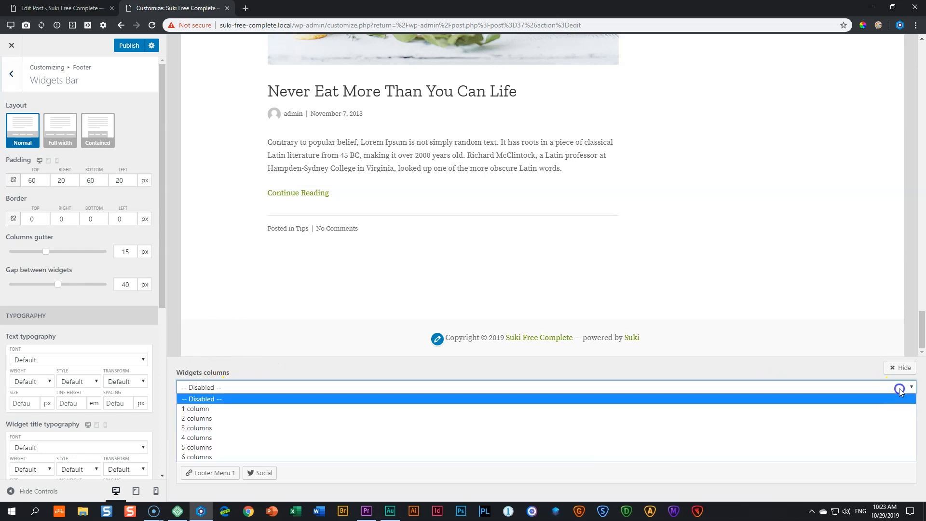
left_click(218, 428)
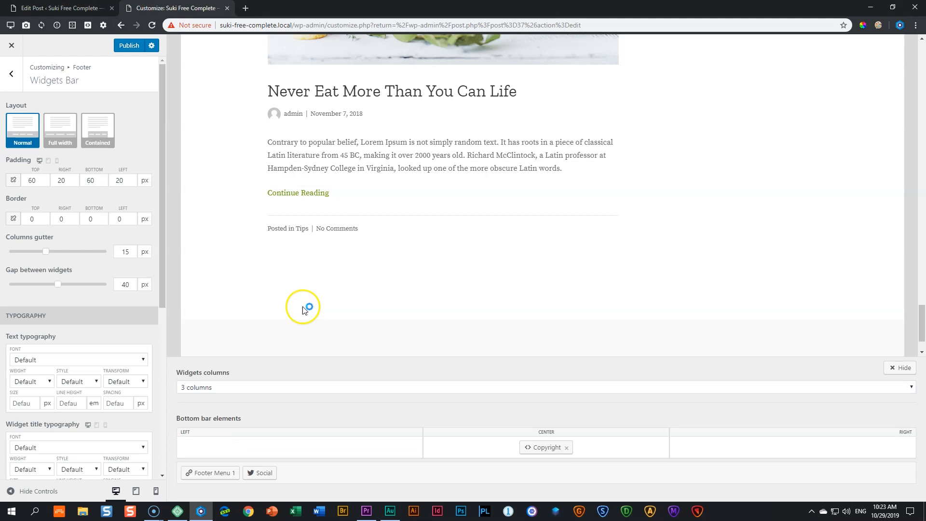
scroll(304, 309, "down", 1)
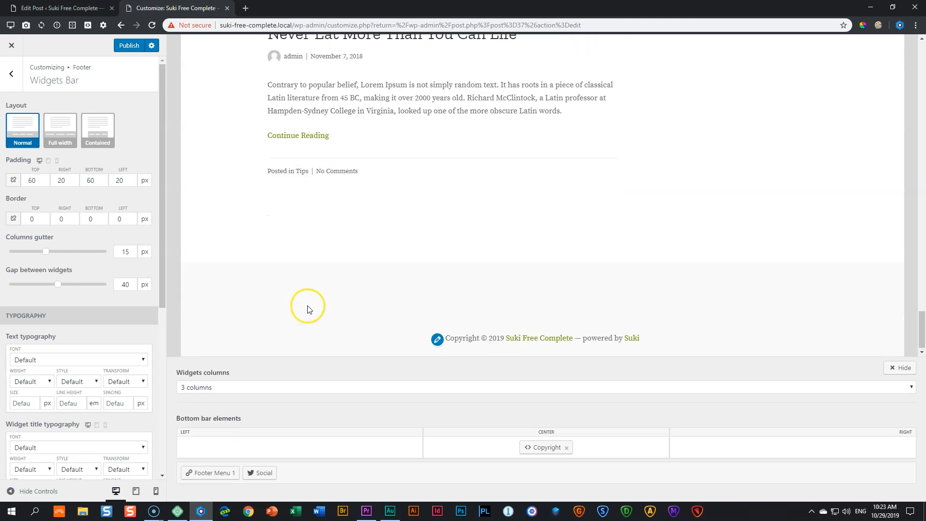
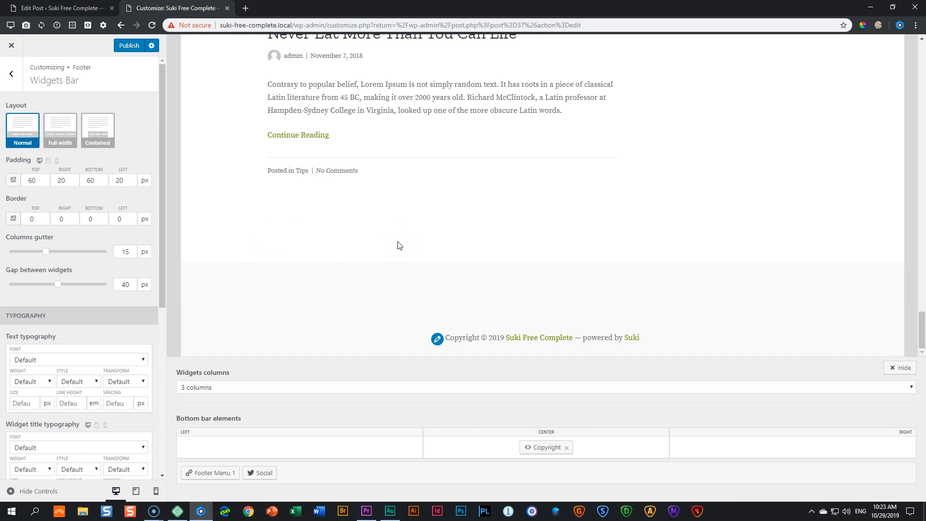
Add a Calendar widget to the Footer Widgets Column 1 area.
left_click(10, 75)
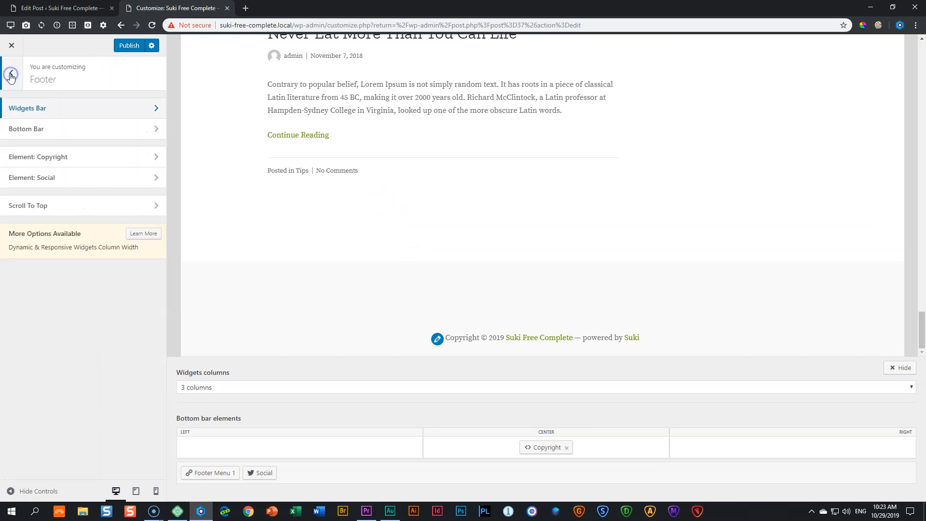
left_click(10, 75)
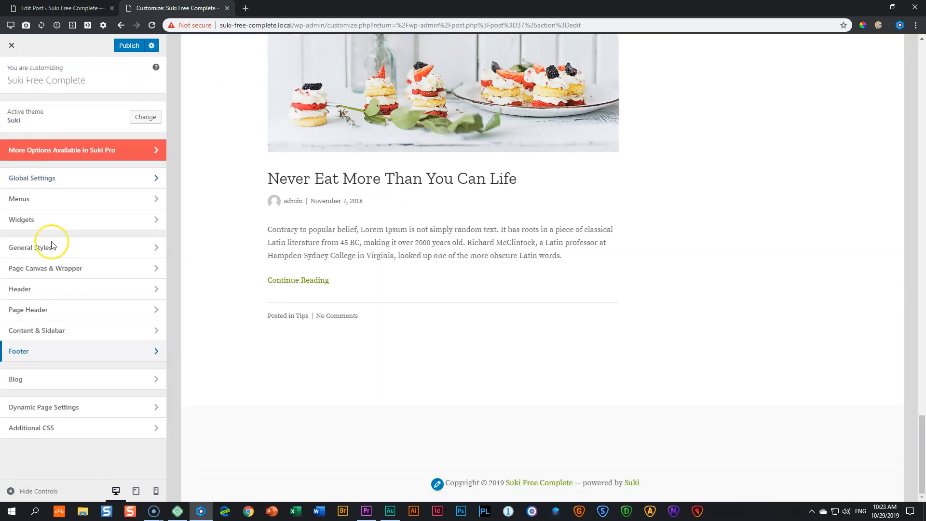
left_click(34, 218)
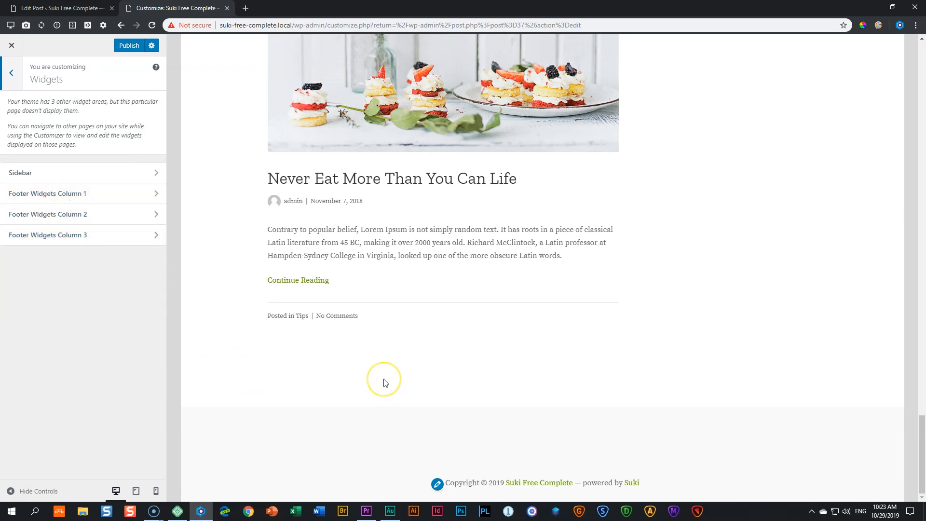
left_click(78, 200)
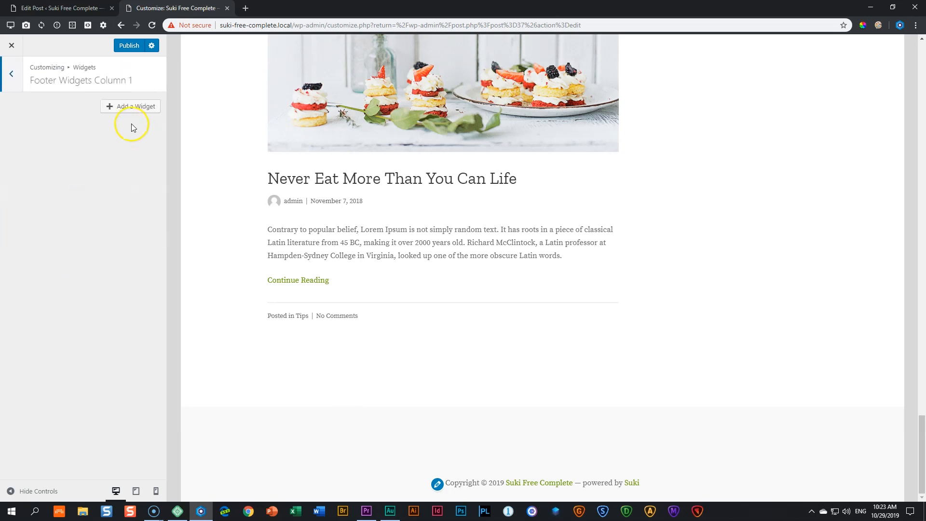
left_click(129, 106)
left_click(200, 181)
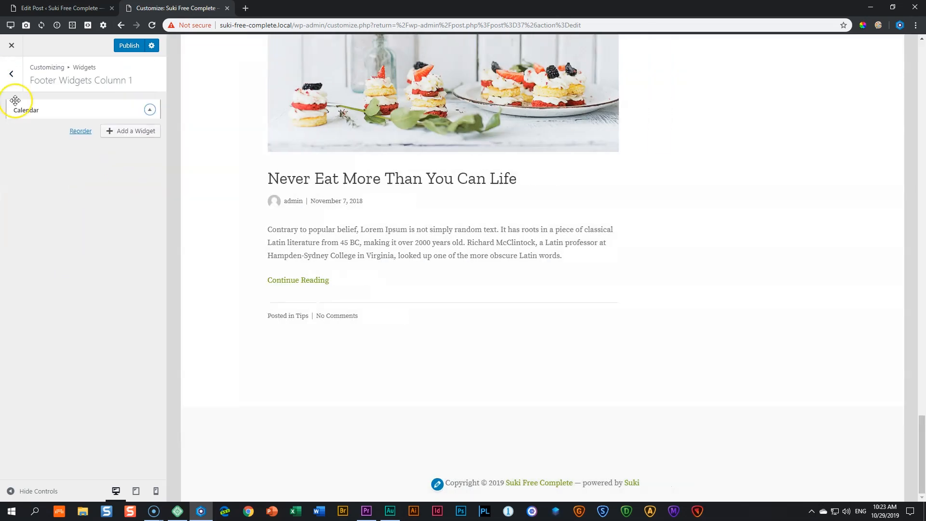
Add an Image widget showing title-bar-optimized.jpg from the media library to the Footer Widgets Column 2 area.
left_click(12, 73)
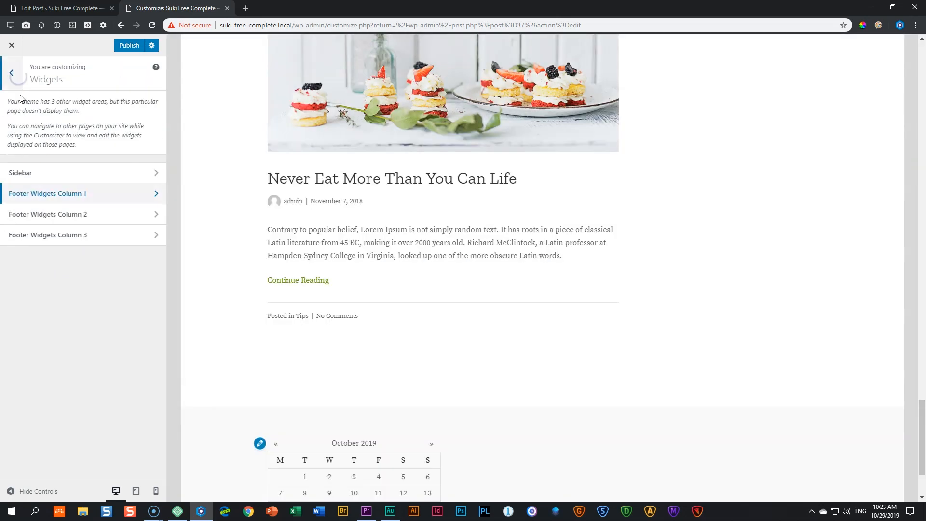
left_click(50, 215)
left_click(128, 107)
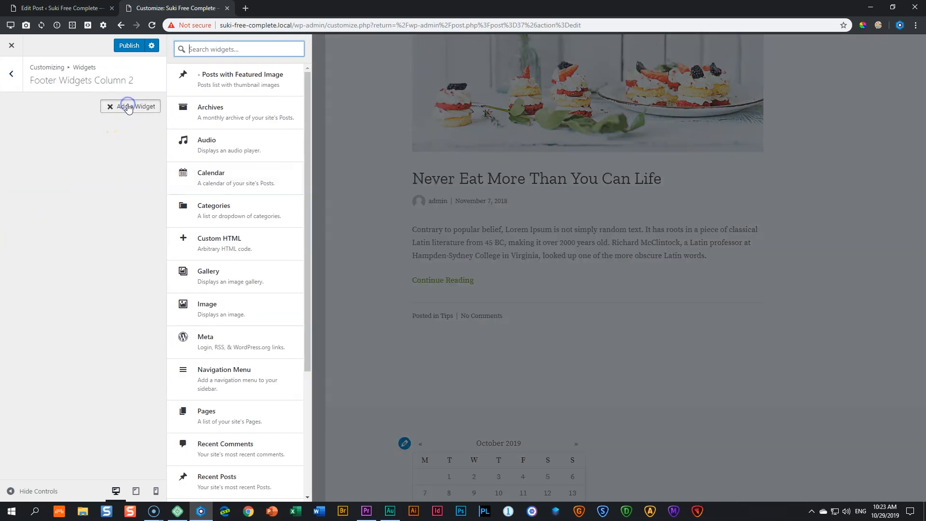
left_click(211, 313)
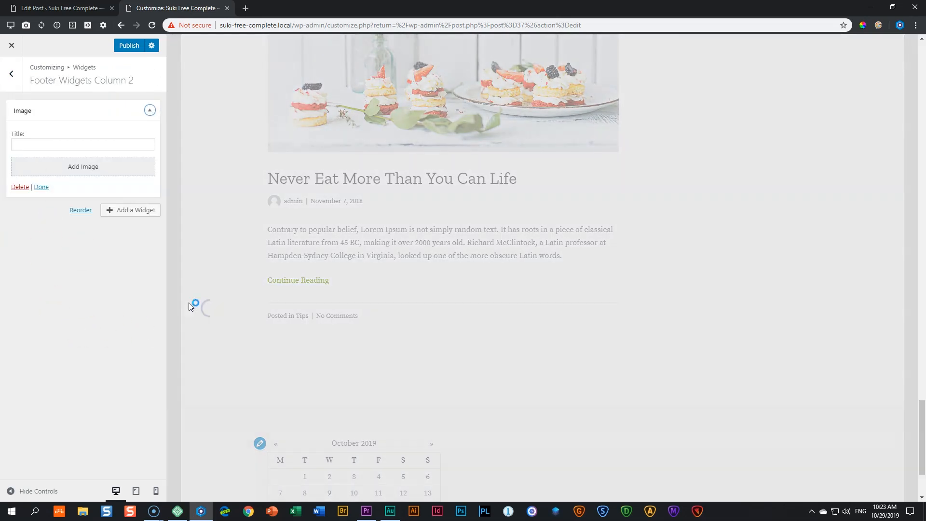
left_click(86, 167)
left_click(238, 175)
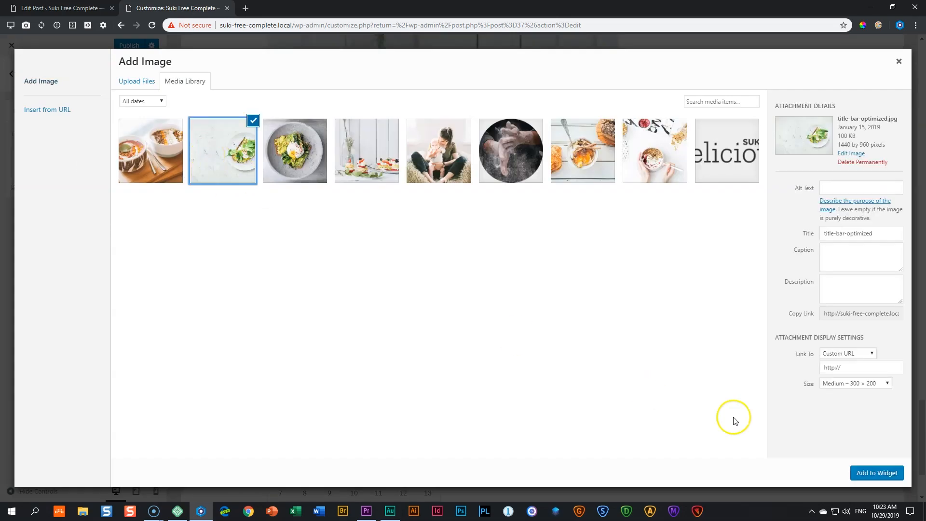
left_click(877, 473)
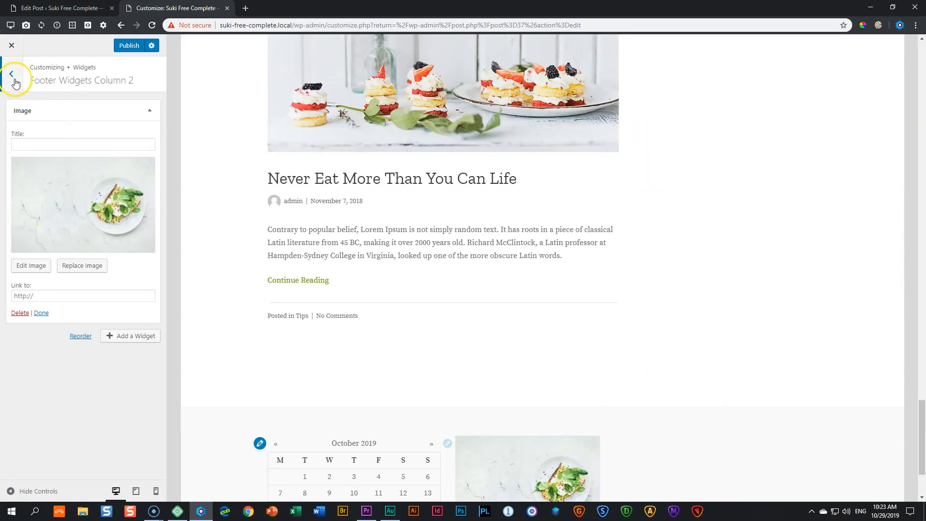
Add a Pages widget titled "Pages" to the Footer Widgets Column 3 area.
left_click(11, 74)
left_click(38, 235)
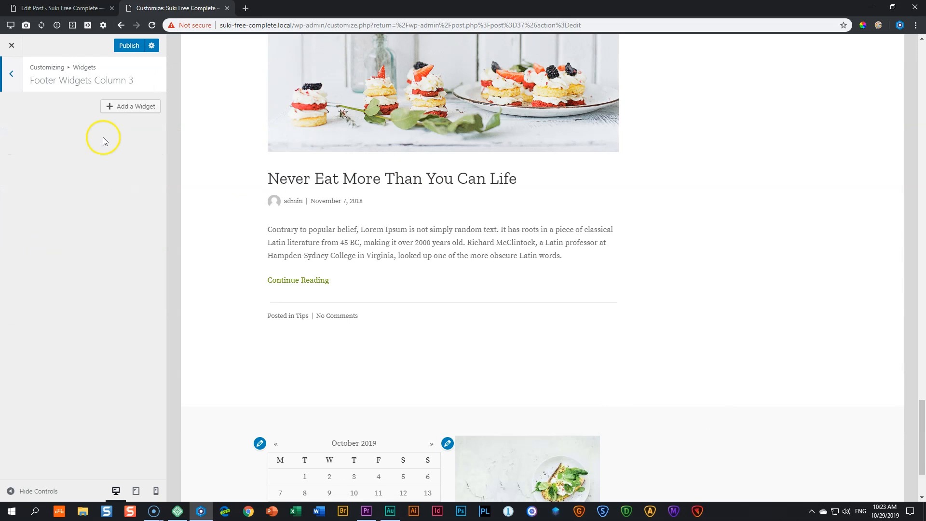
left_click(121, 105)
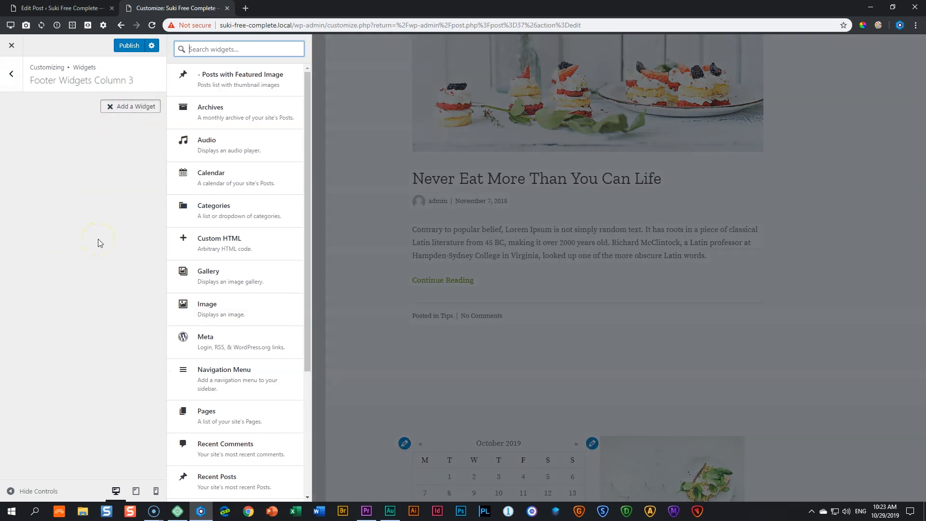
left_click(201, 413)
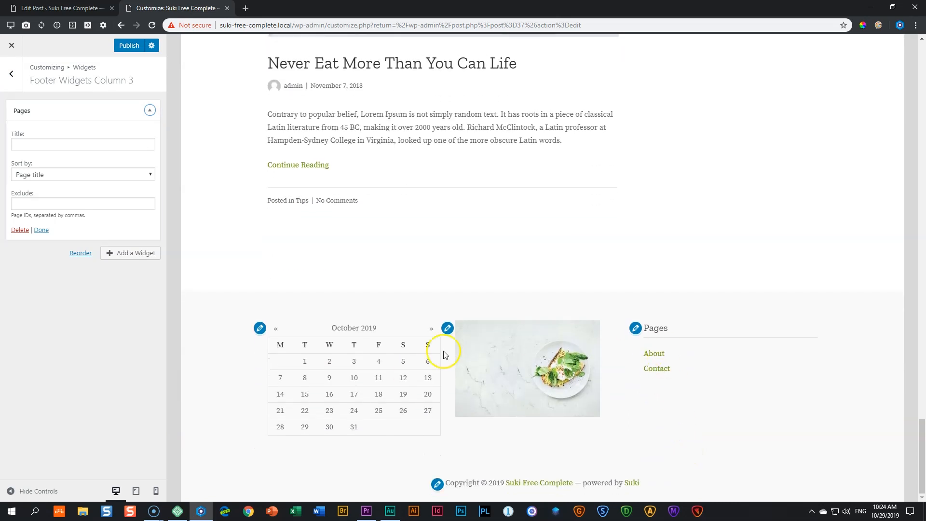
left_click(33, 143)
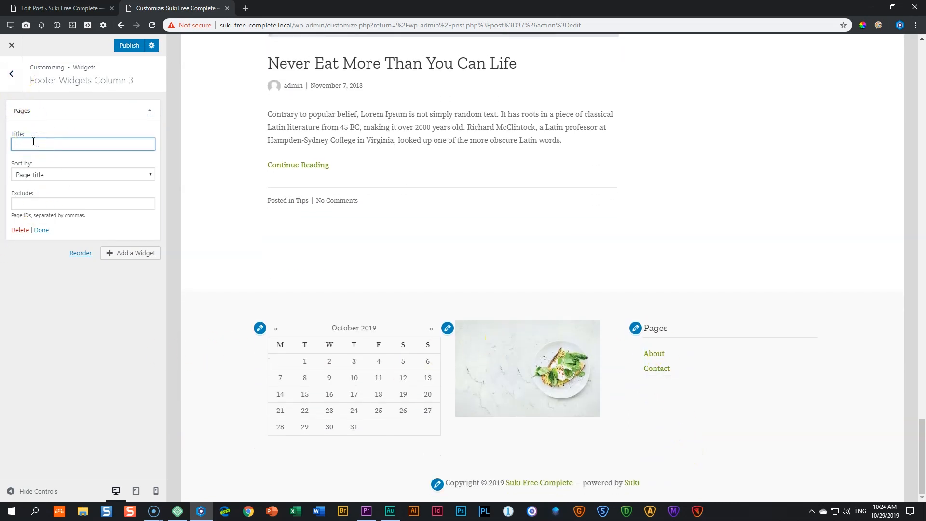
key("Tab")
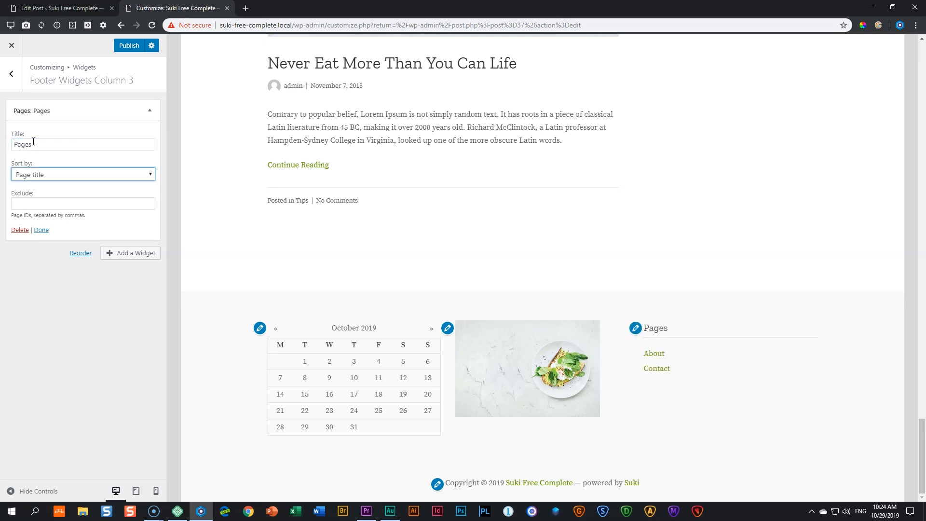
Leave the widget areas and open the footer's Widgets Bar settings with the footer in view in the preview.
left_click(16, 81)
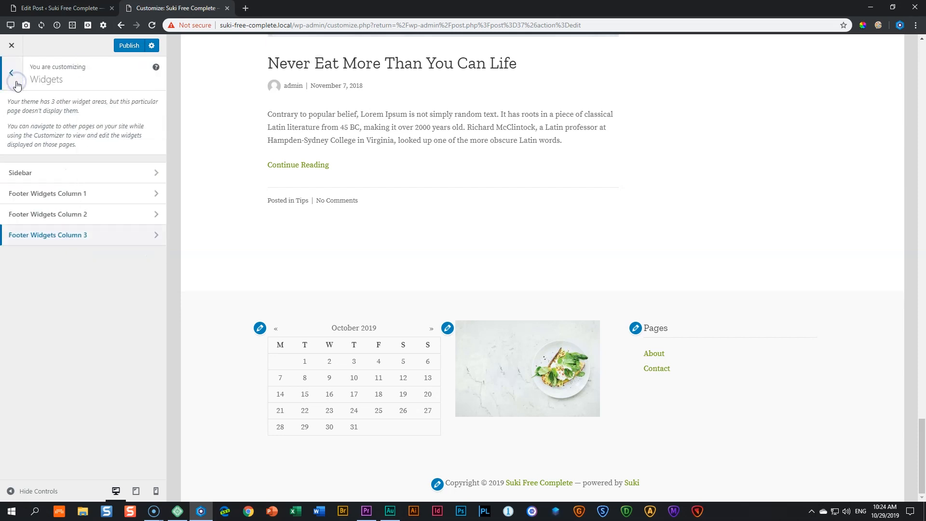
left_click(16, 81)
left_click(16, 351)
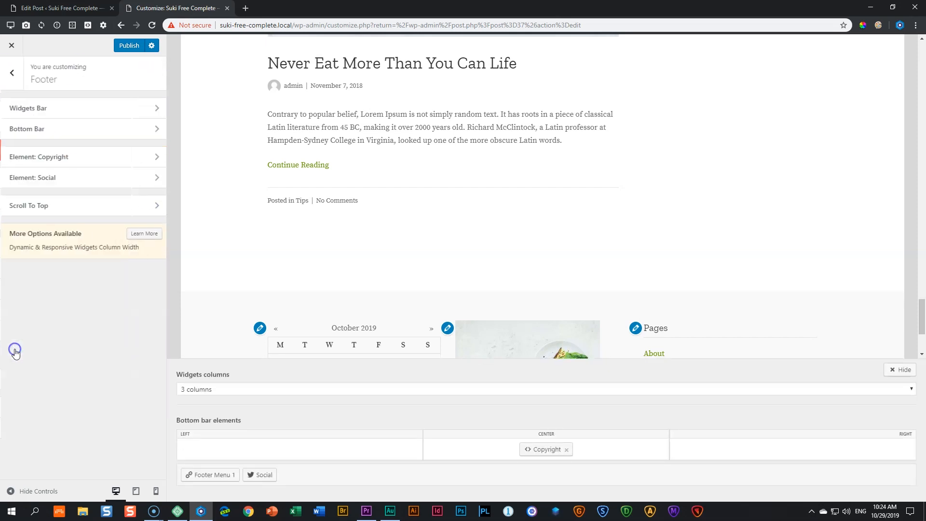
left_click(68, 108)
scroll(273, 188, "down", 3)
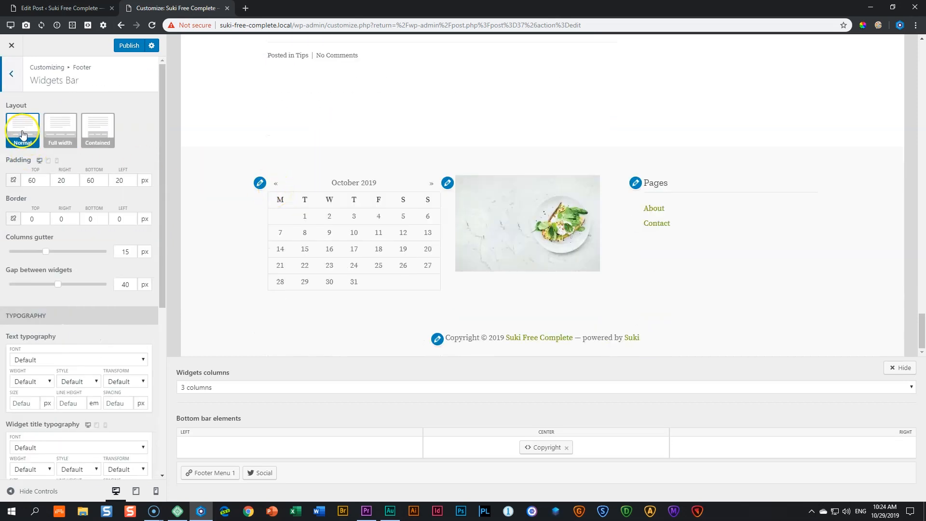
Try the Full width and Contained layouts for the widgets bar, ending on the Normal layout.
left_click(59, 125)
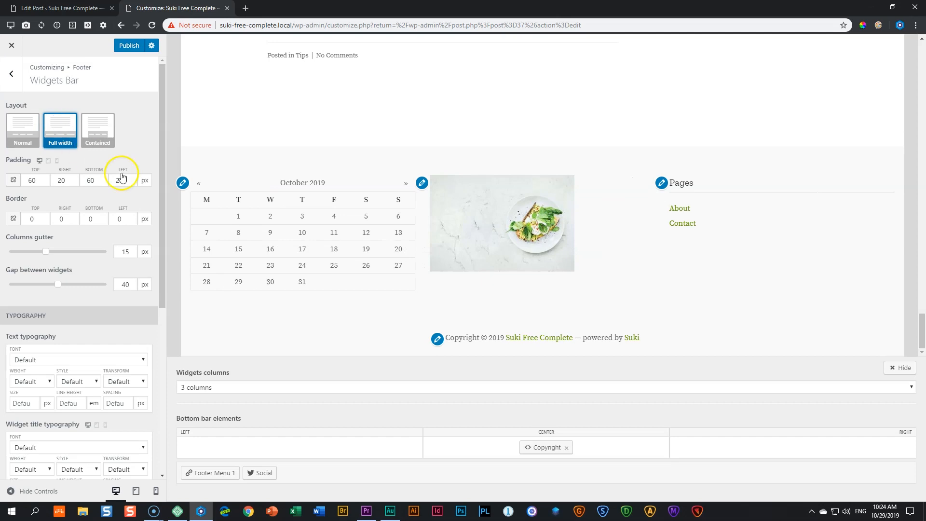
left_click(96, 127)
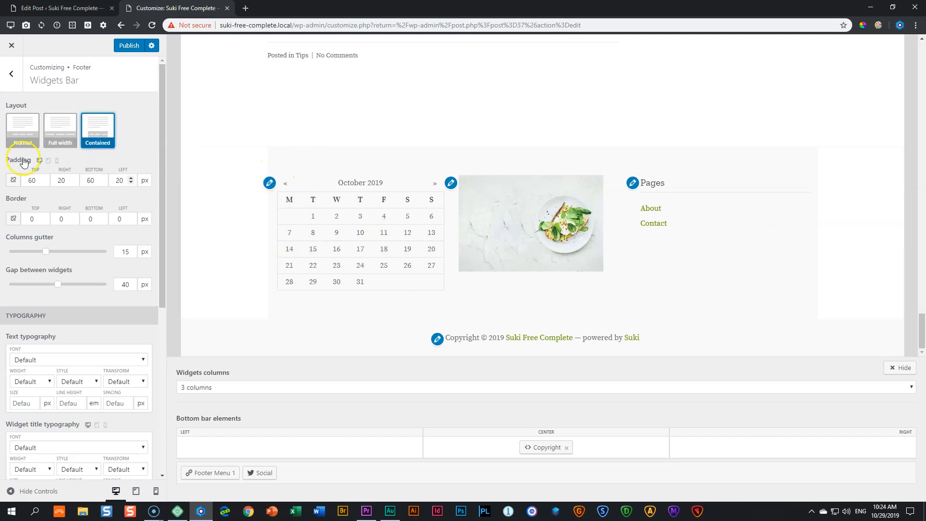
left_click(22, 128)
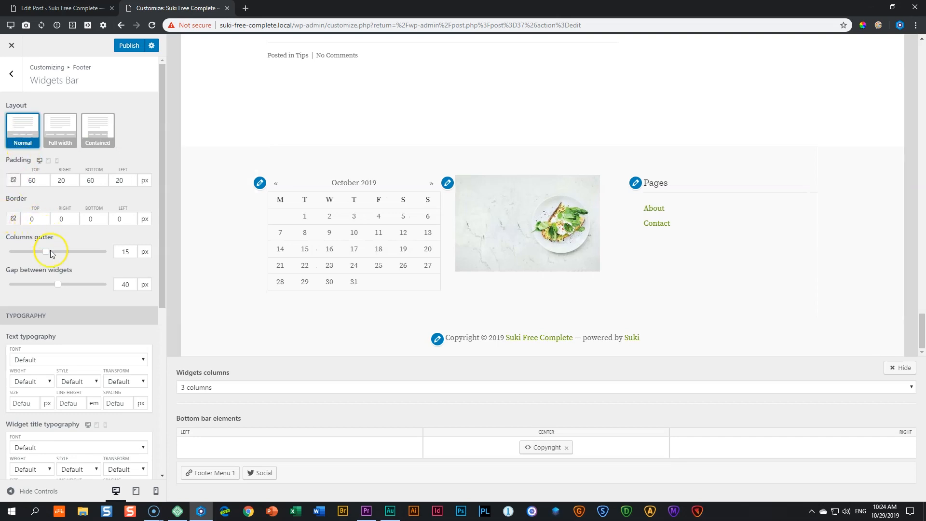
Set the widgets bar's columns gutter to 27 px and the gap between widgets to 36 px.
left_click_drag(46, 251, 85, 251)
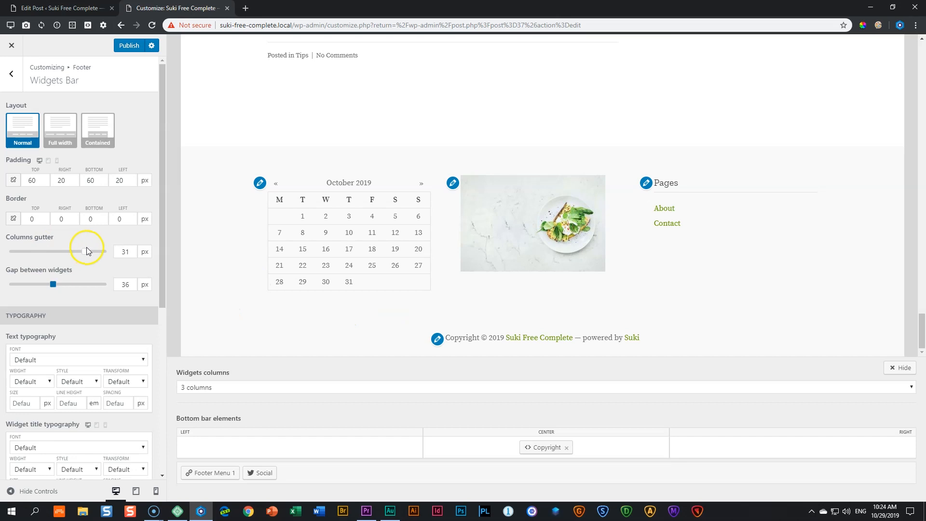
left_click_drag(85, 251, 76, 254)
Set the widgets bar's text typography font to Courier New after trying Georgia.
scroll(76, 254, "down", 5)
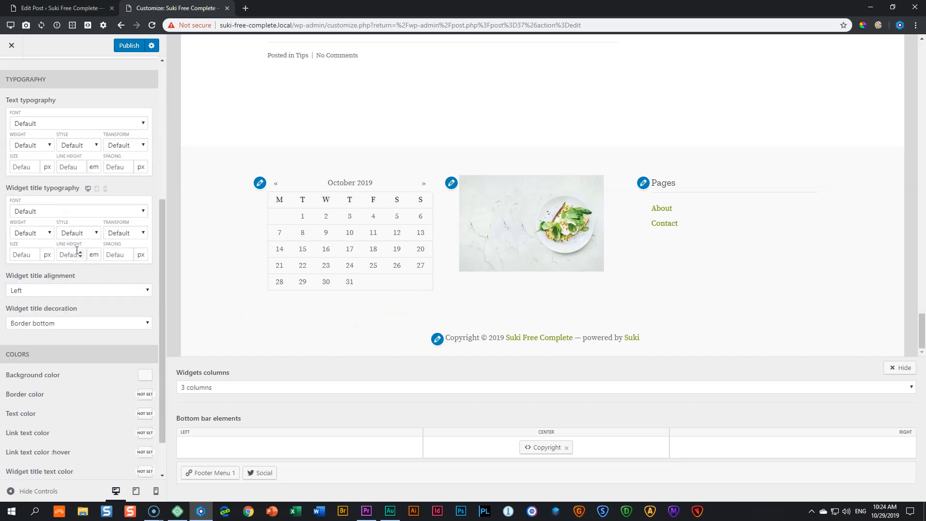
scroll(45, 149, "up", 1)
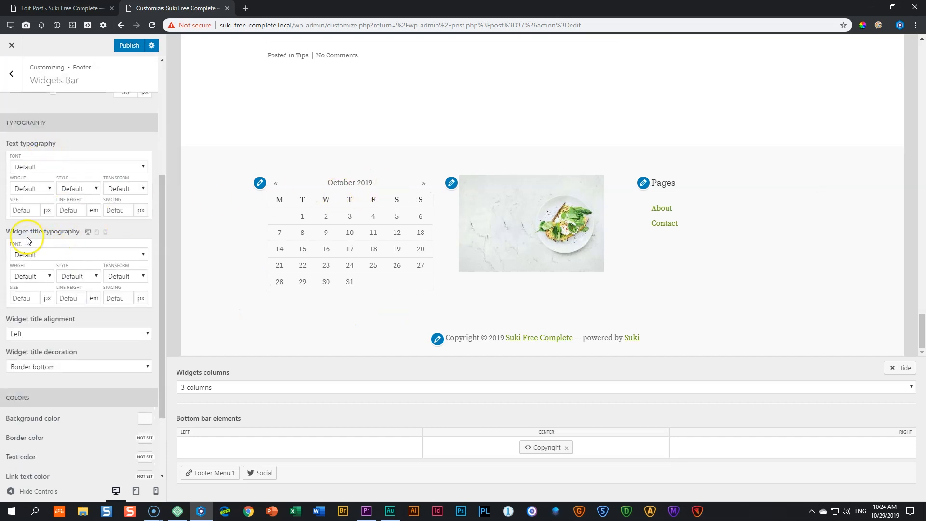
left_click(36, 168)
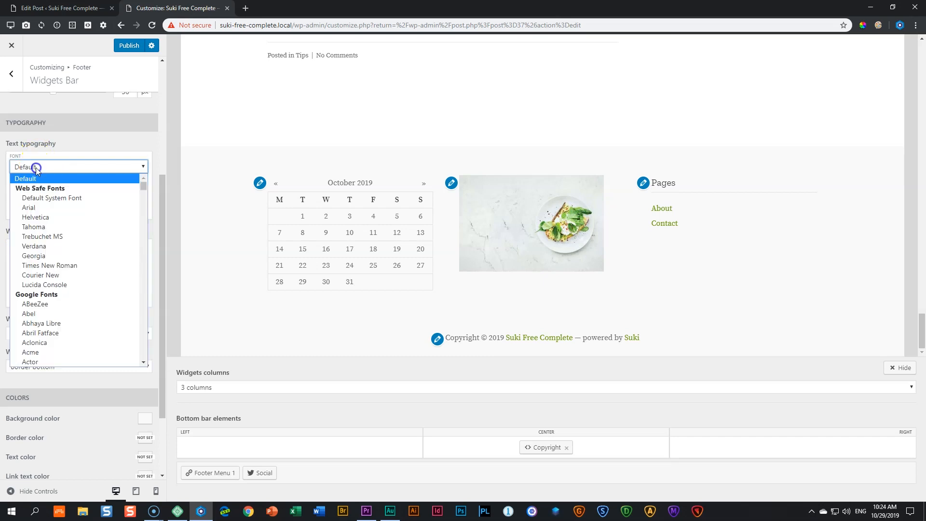
left_click(38, 256)
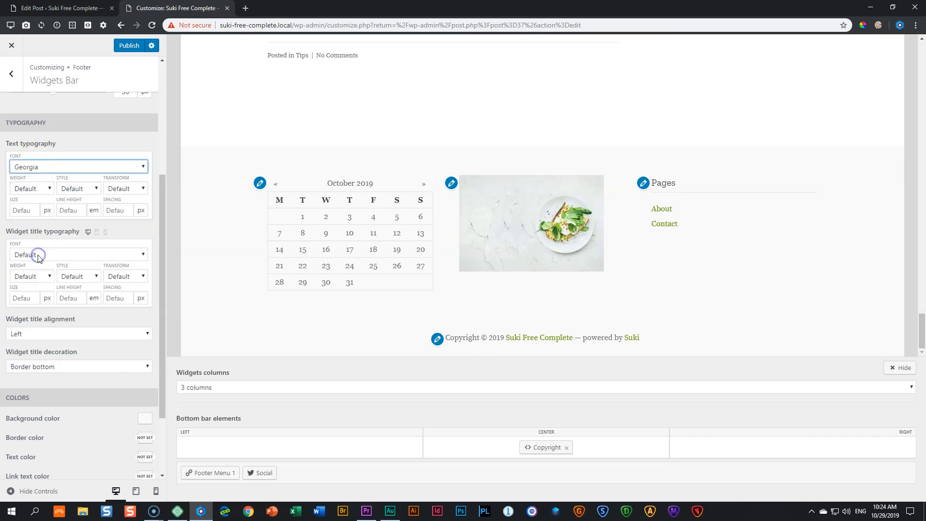
left_click(85, 166)
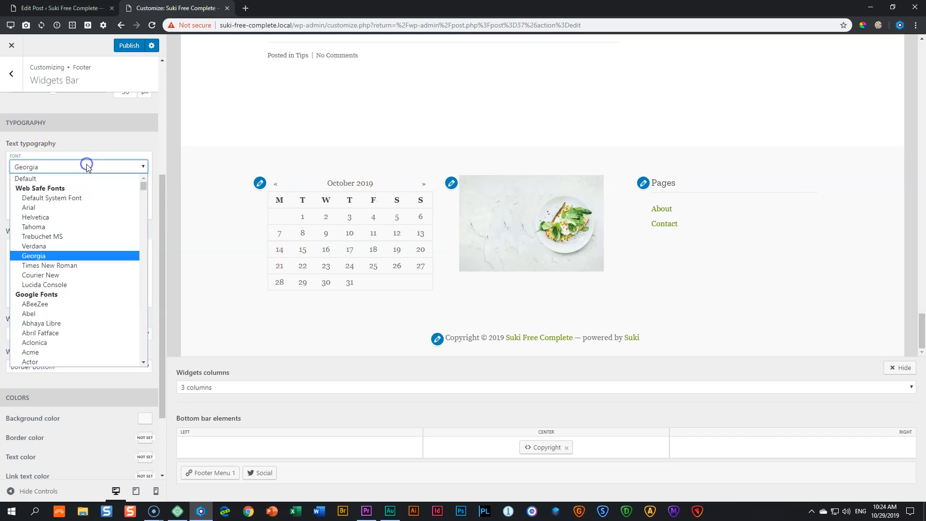
left_click(40, 275)
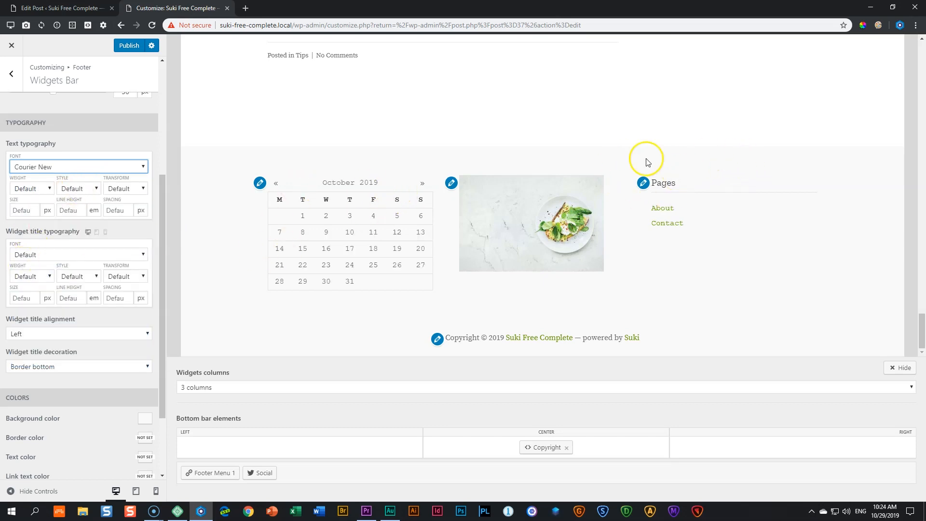
Set the widget title typography font to Tahoma after trying Arial.
left_click(117, 254)
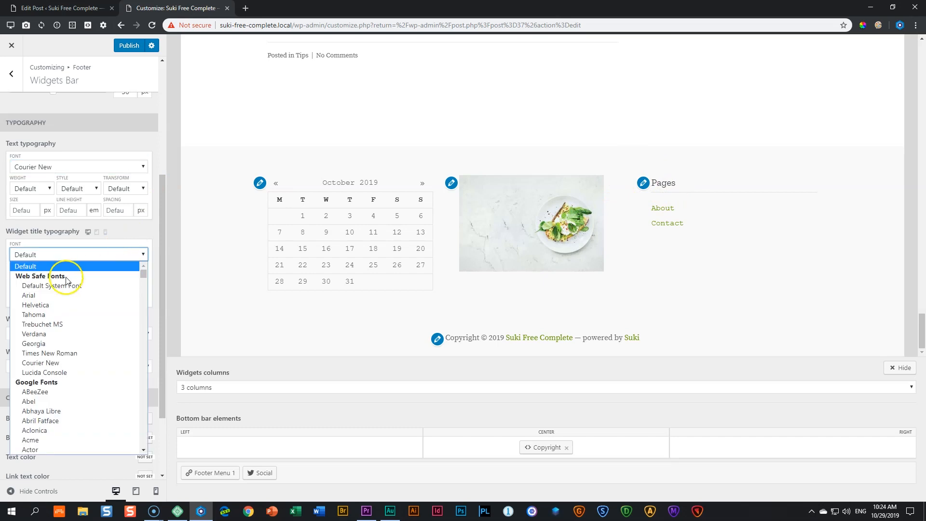
left_click(54, 298)
left_click(77, 254)
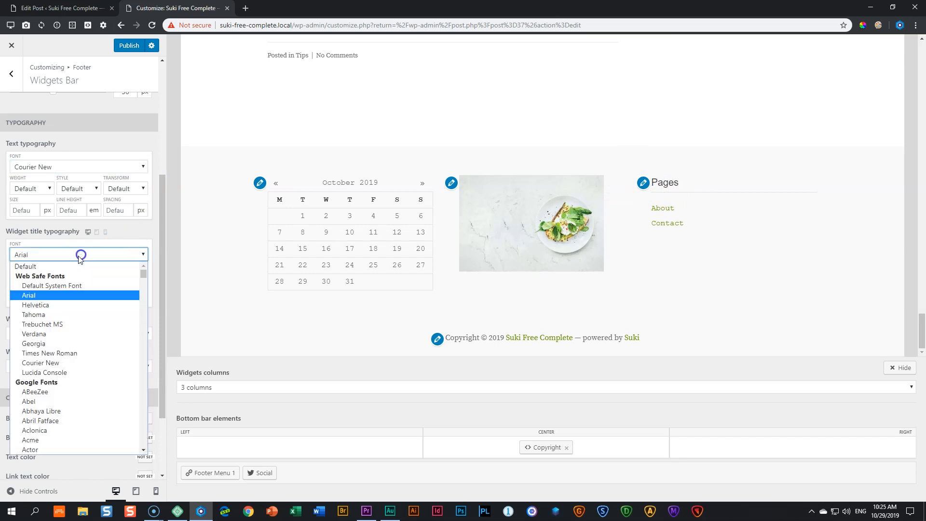
left_click(44, 315)
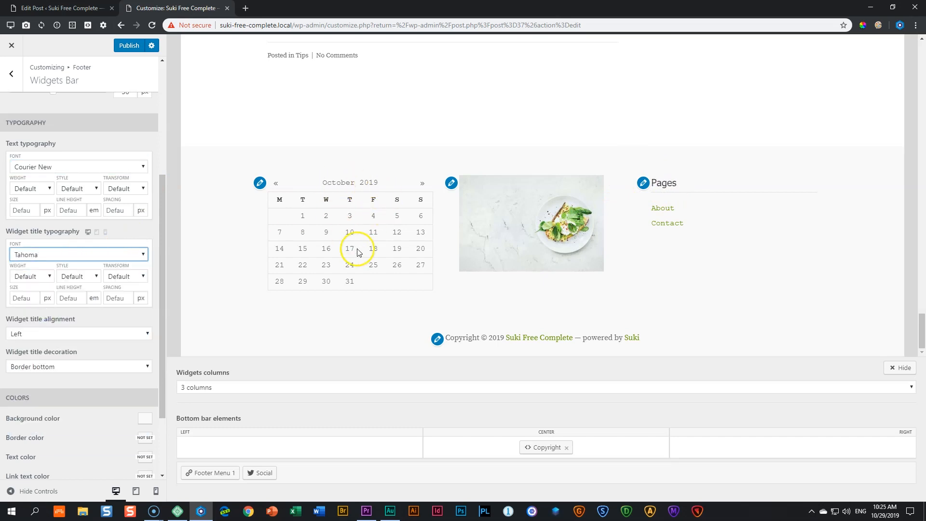
Set the widget title decoration to None after trying Box and Border bottom.
scroll(100, 163, "down", 2)
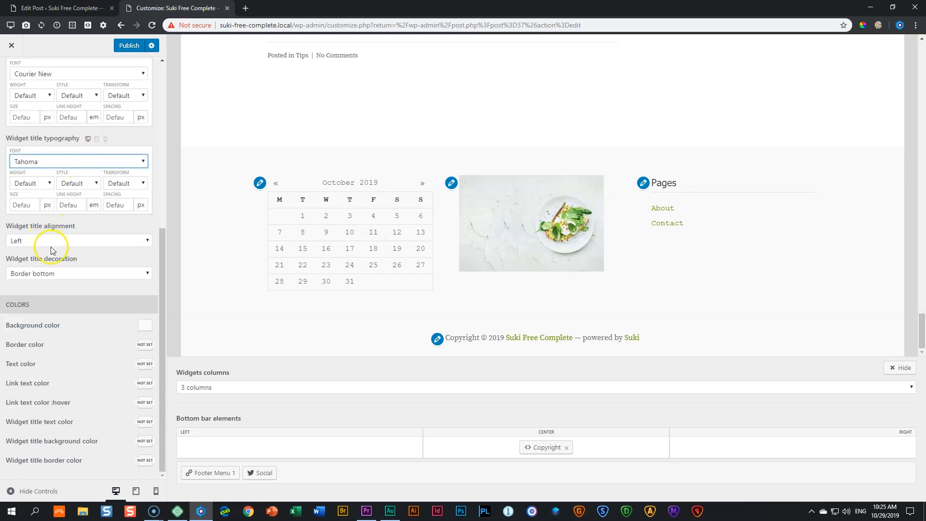
left_click(53, 274)
left_click(37, 295)
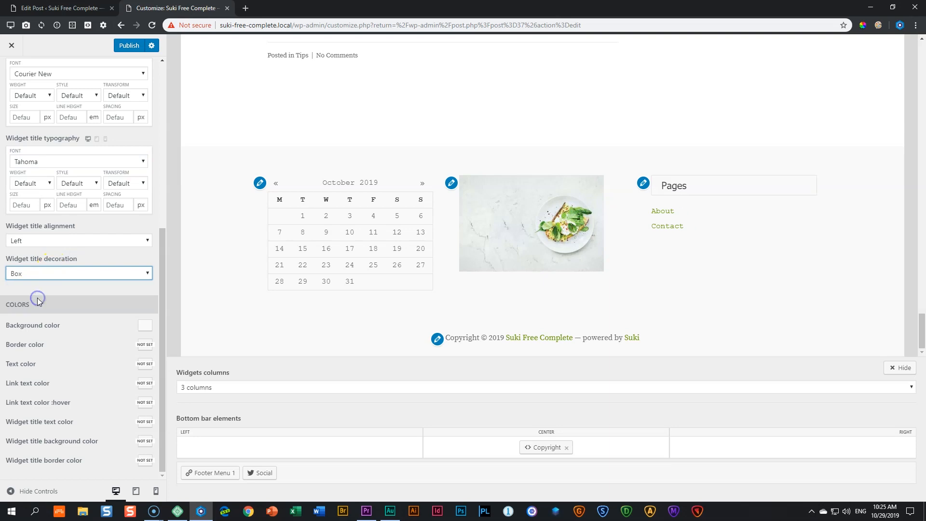
left_click(58, 274)
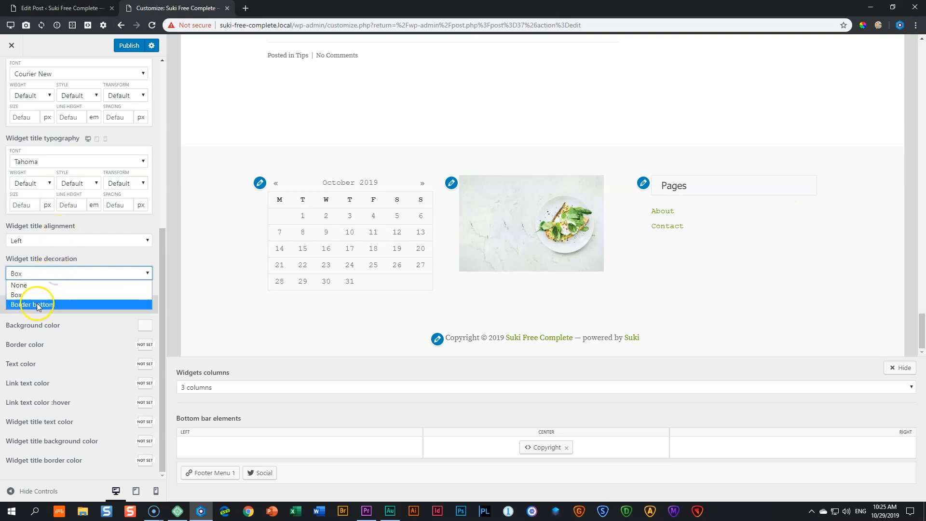
left_click(38, 305)
left_click(41, 276)
left_click(38, 286)
Set the widgets bar's background color to the solid dark grey #666666.
left_click(138, 330)
left_click(142, 331)
left_click(49, 451)
left_click_drag(140, 466, 116, 466)
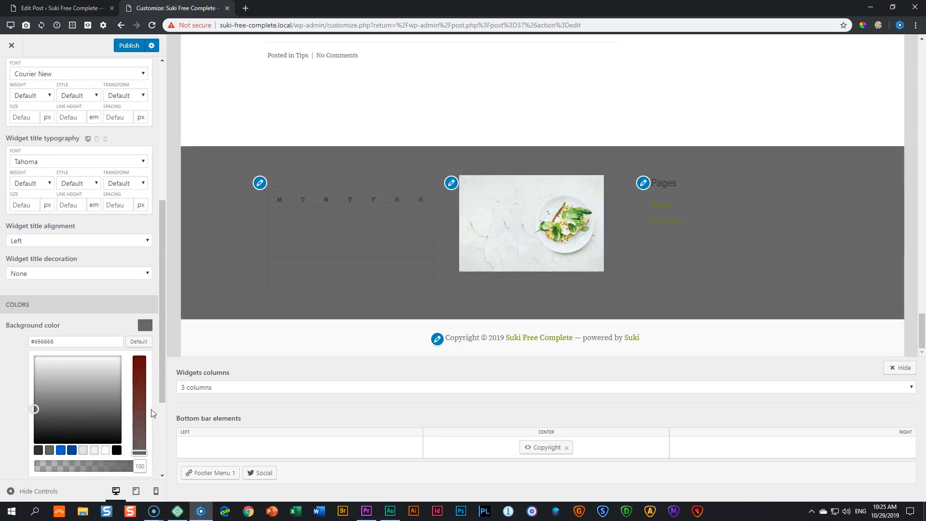
left_click(145, 325)
Set the widgets bar's text color to white.
left_click(146, 364)
left_click_drag(41, 449, 23, 380)
left_click(145, 364)
left_click(146, 363)
left_click(146, 364)
Set the widgets bar's border color to the preset rgba(0,0,0,0.05).
left_click(144, 345)
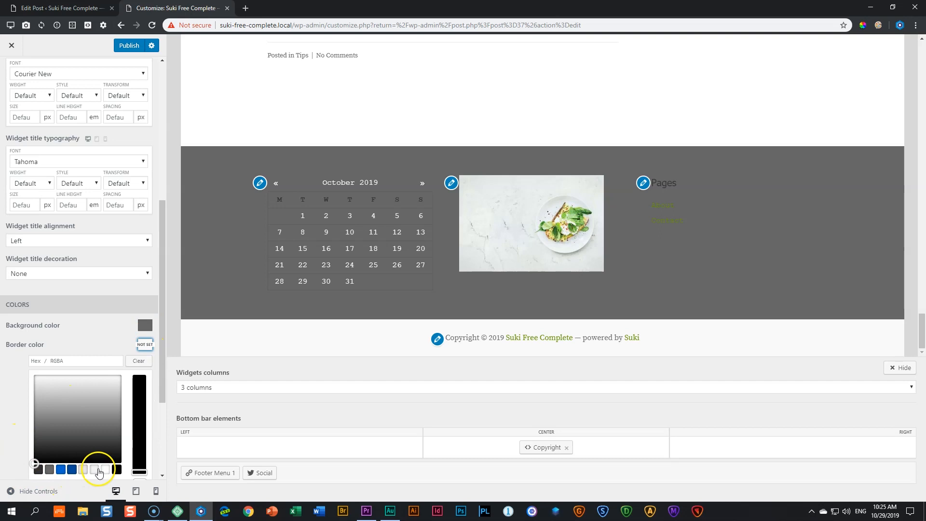
left_click(94, 471)
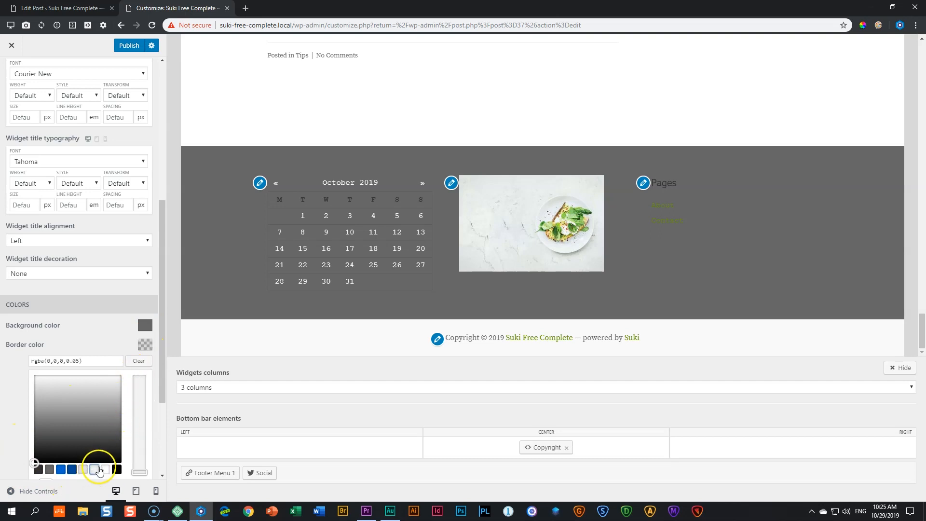
left_click(145, 344)
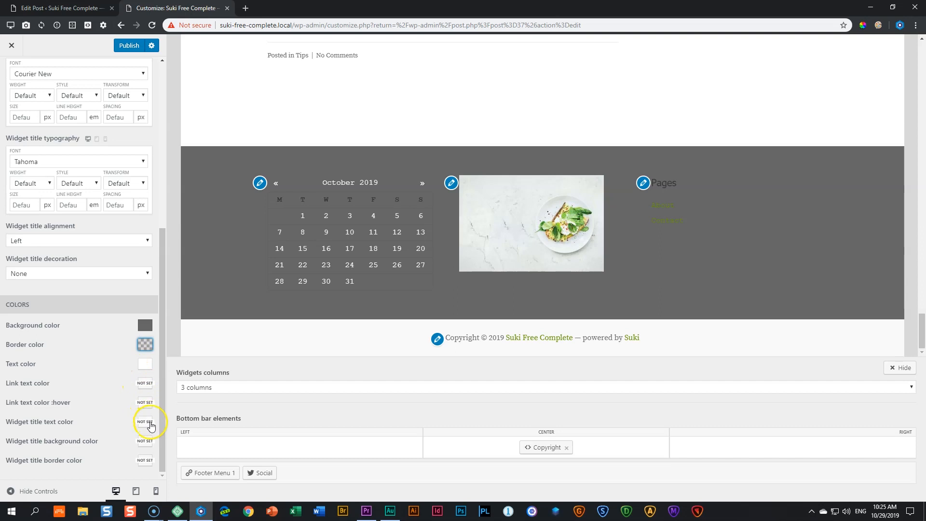
Set the widget title text color to white after trying the preset rgba(0,0,0,0.1).
left_click(150, 423)
scroll(96, 434, "down", 3)
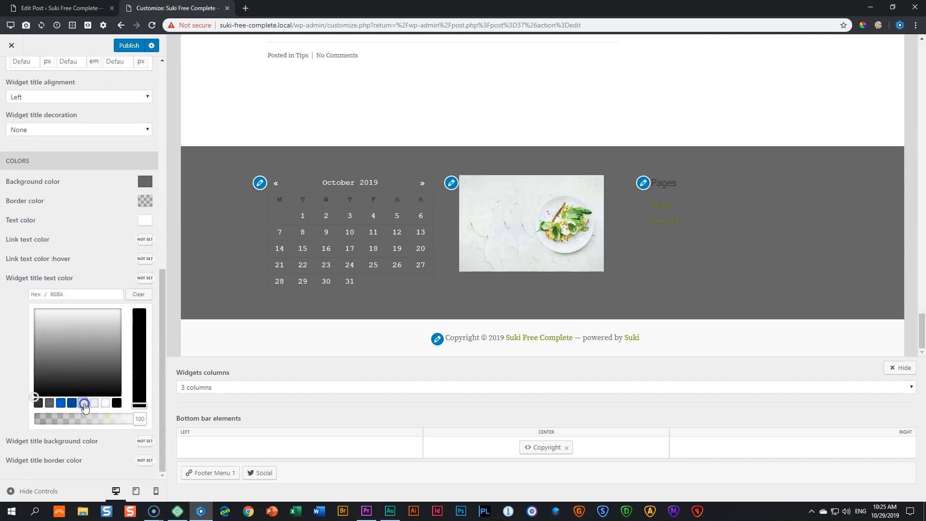
left_click(84, 404)
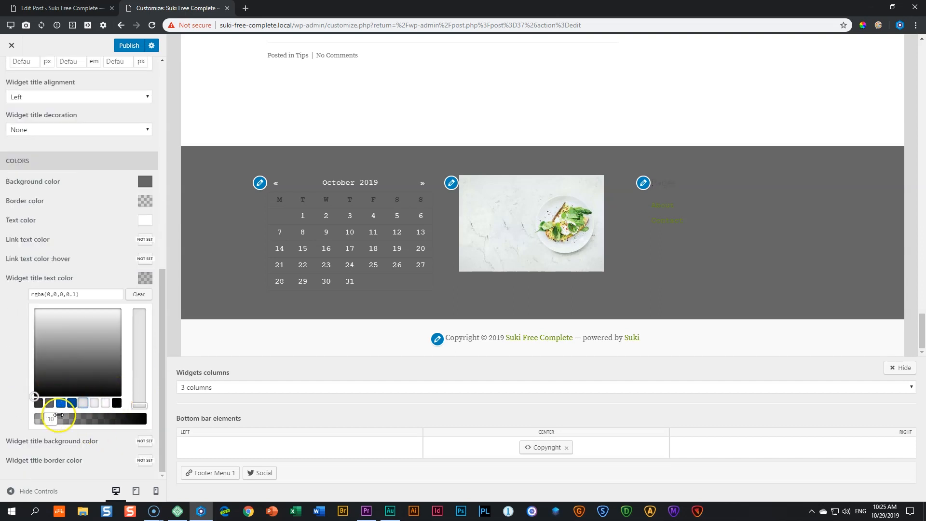
left_click(105, 402)
left_click(145, 278)
Set the widgets bar's link text color to the bright cyan #00eddd.
left_click(145, 383)
scroll(90, 449, "down", 3)
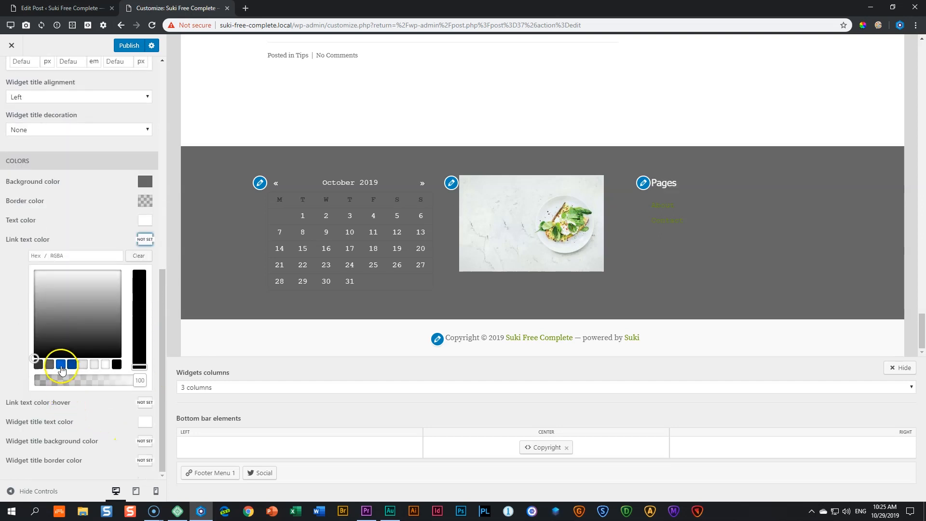
left_click(60, 364)
left_click(76, 277)
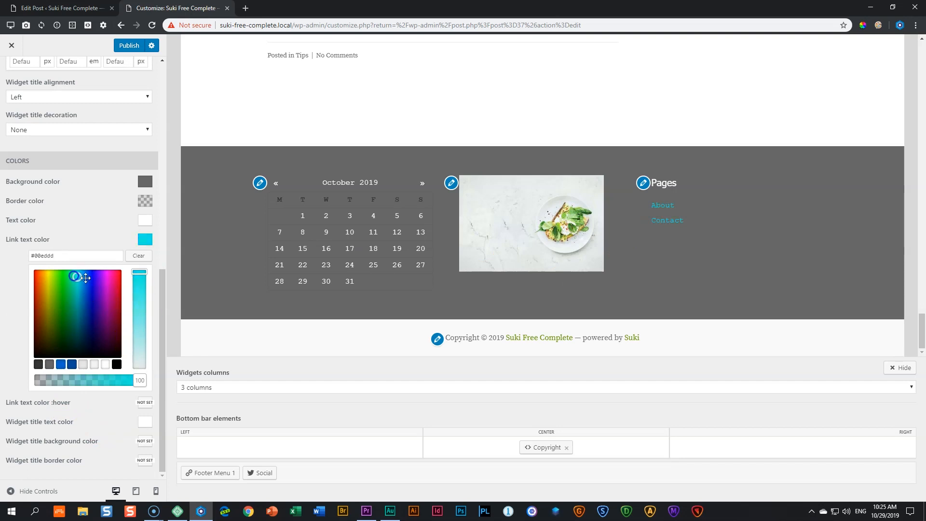
left_click(145, 239)
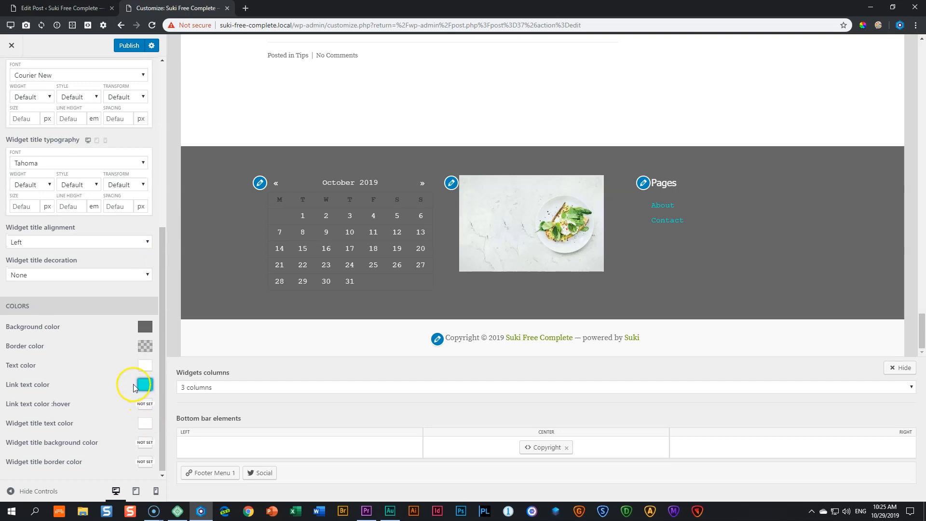
Open the settings of the Copyright element in the footer's bottom bar.
scroll(134, 386, "up", 4)
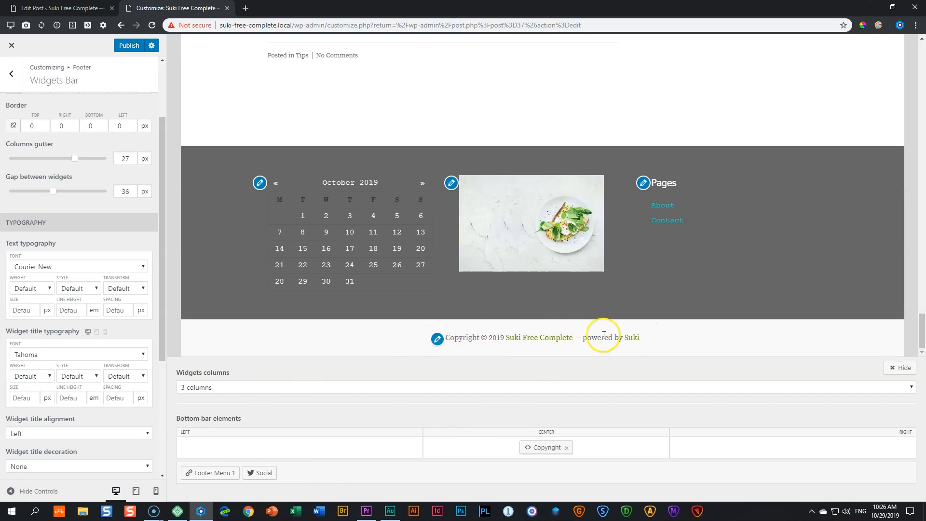
left_click(542, 449)
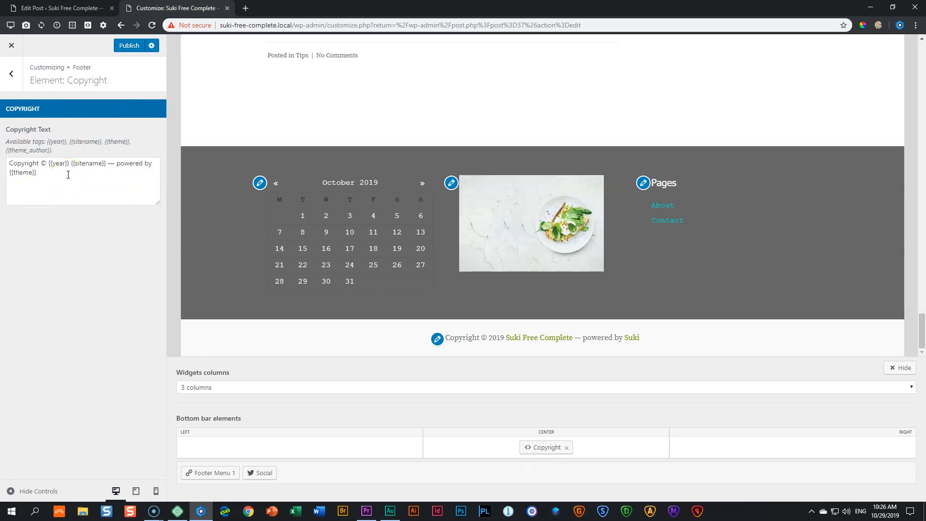
Select the entire copyright text to inspect its template tags.
left_click(29, 172)
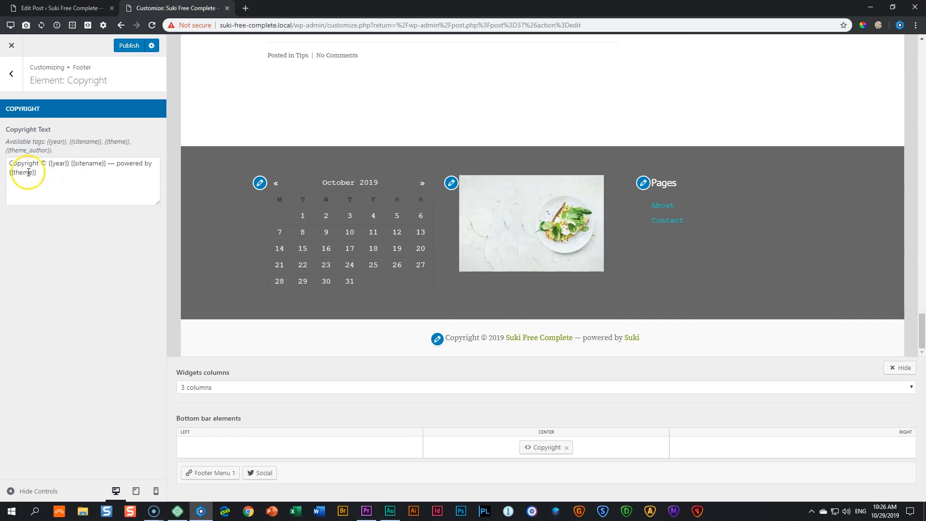
left_click(58, 169)
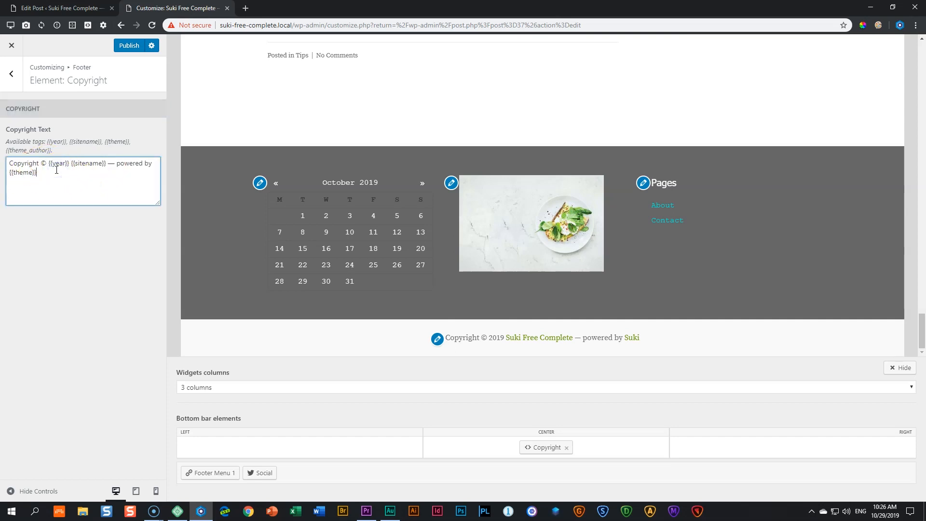
left_click_drag(57, 171, 15, 156)
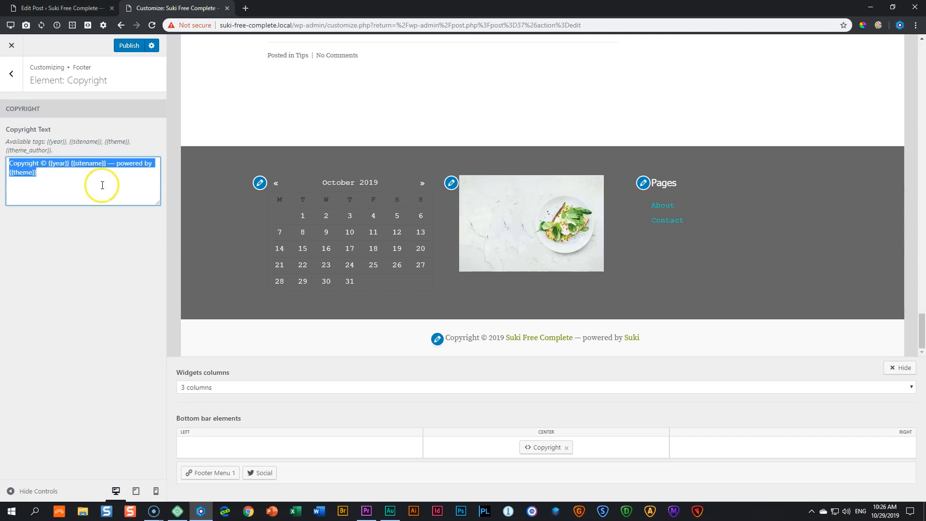
Add the Footer Menu 1 element to the Left section of the footer's bottom bar and leave the footer settings.
left_click_drag(210, 477, 212, 450)
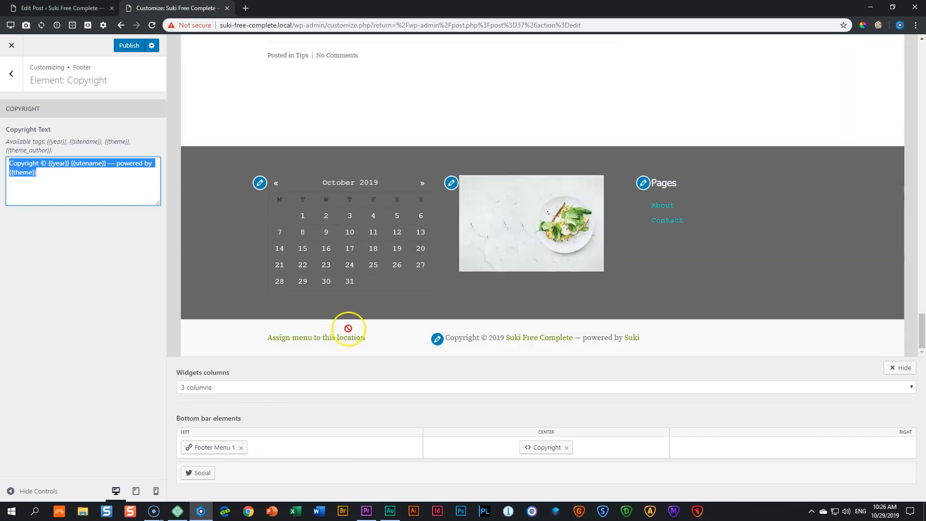
left_click(213, 448)
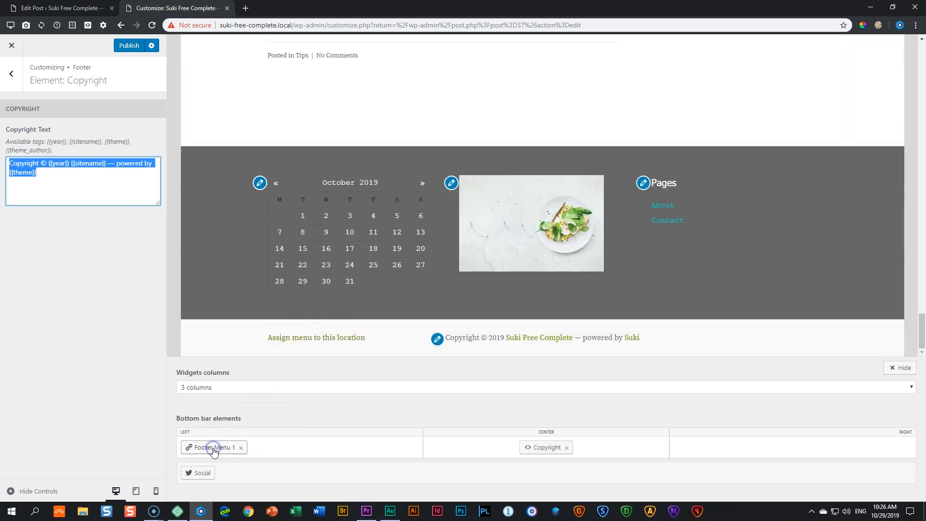
left_click(11, 74)
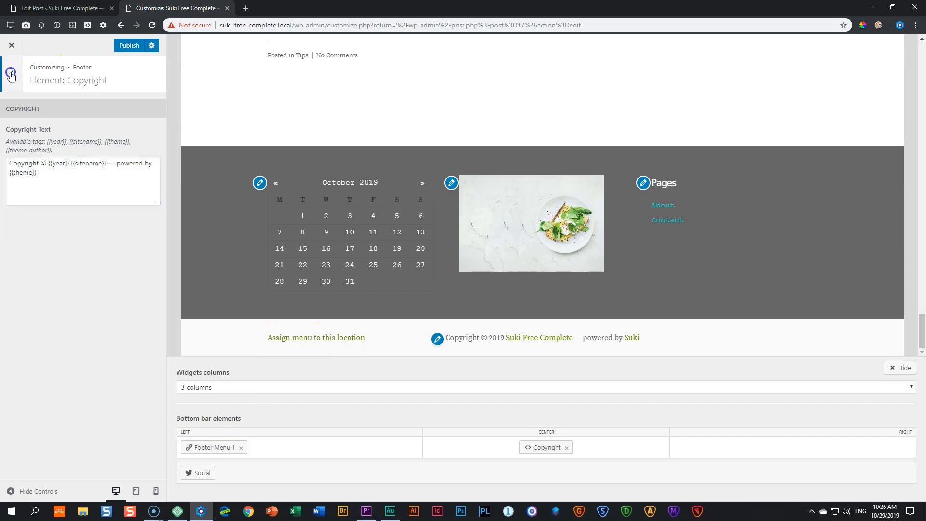
left_click(11, 74)
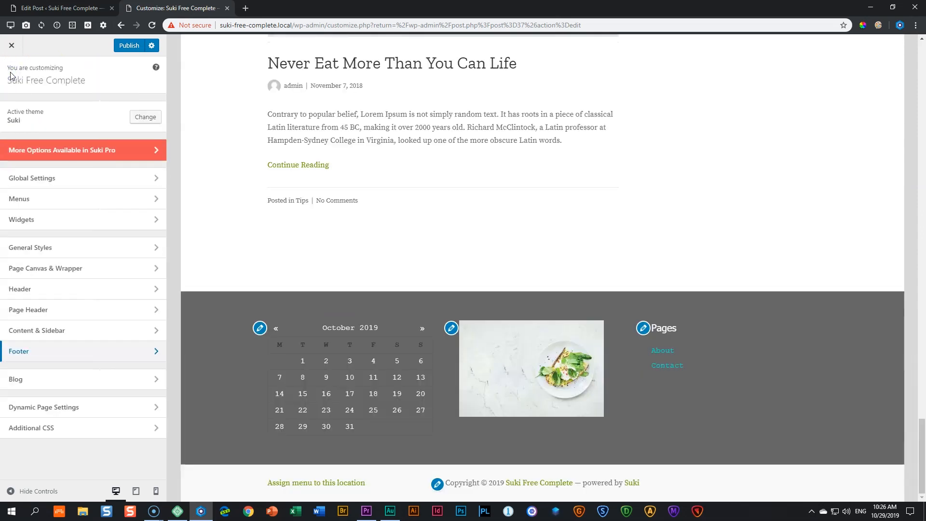
Assign Main Menu to the Footer Bottom Menu location.
left_click(20, 200)
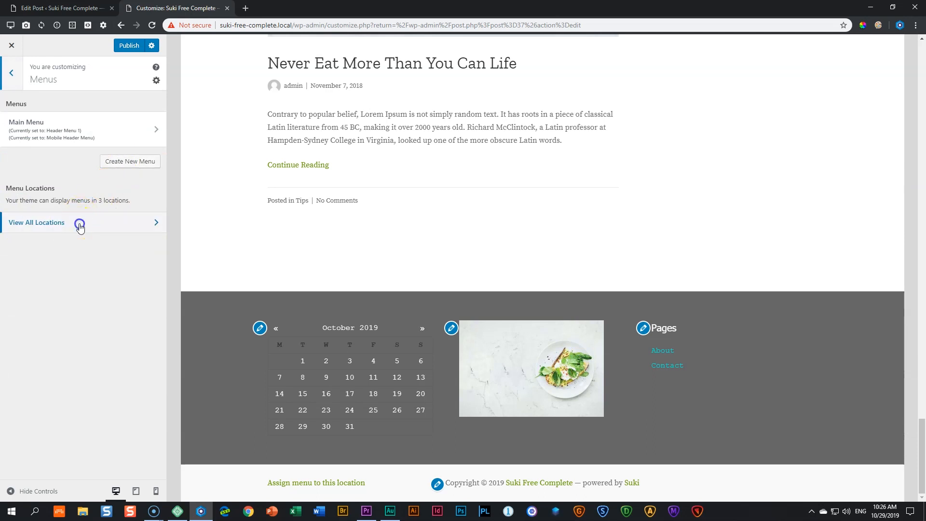
left_click(79, 226)
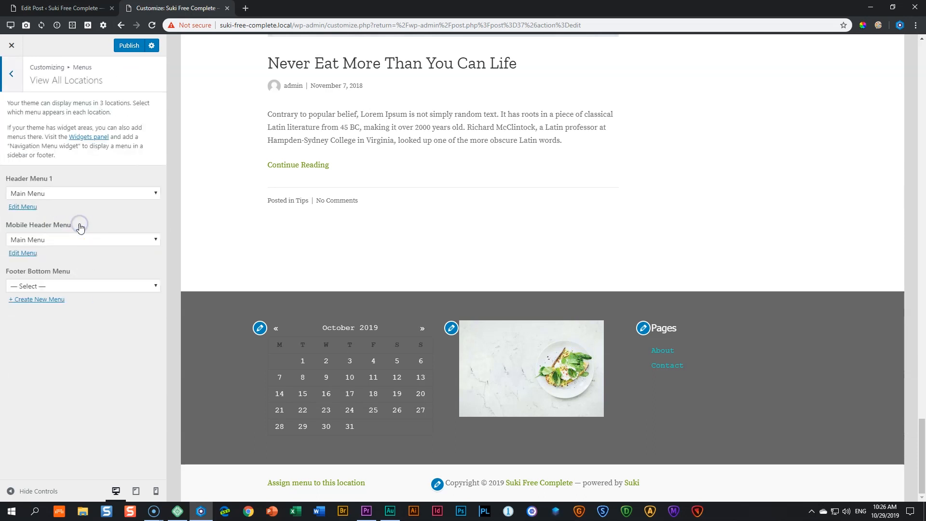
left_click(29, 289)
left_click(29, 308)
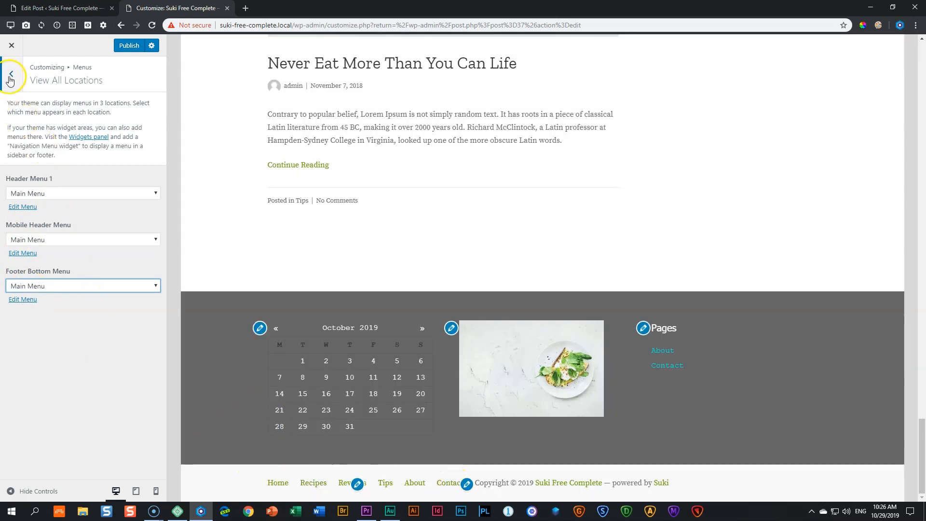
Review the Main Menu's items and locations, and the list of available widget areas.
left_click(22, 299)
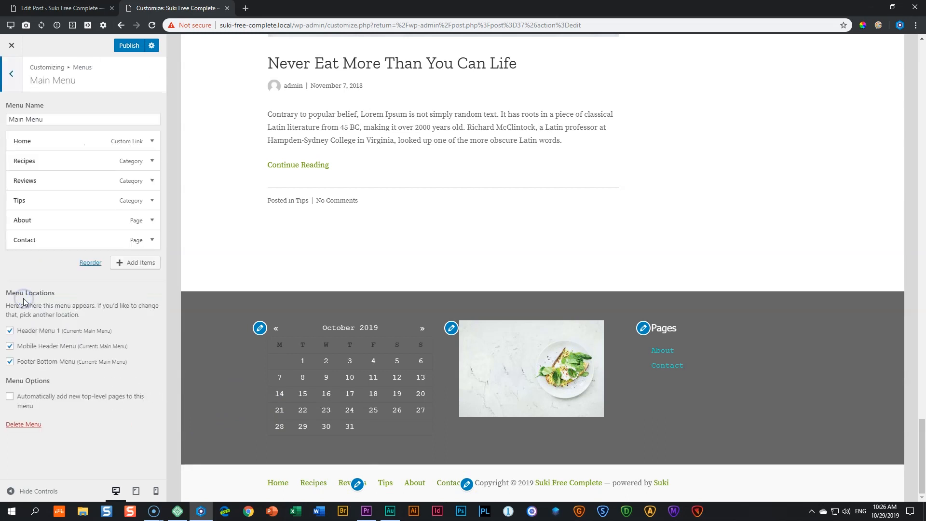
left_click(11, 73)
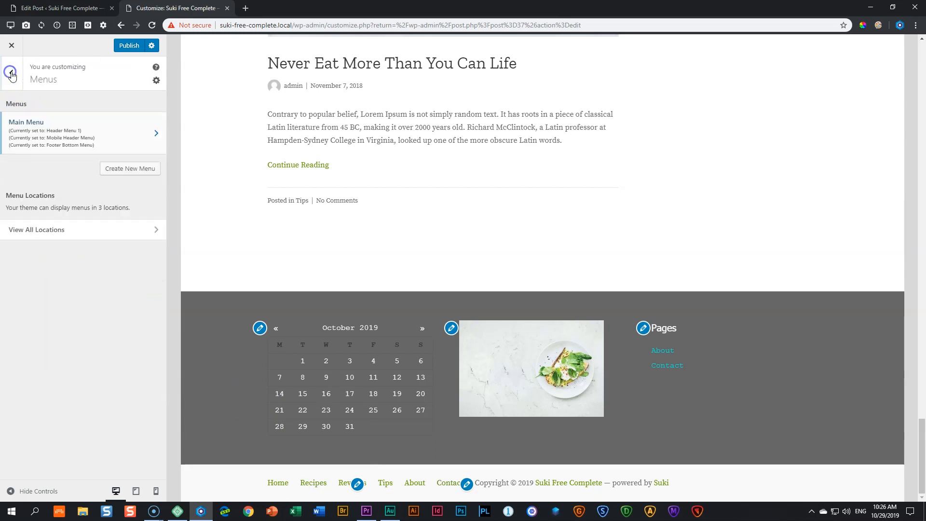
left_click(12, 76)
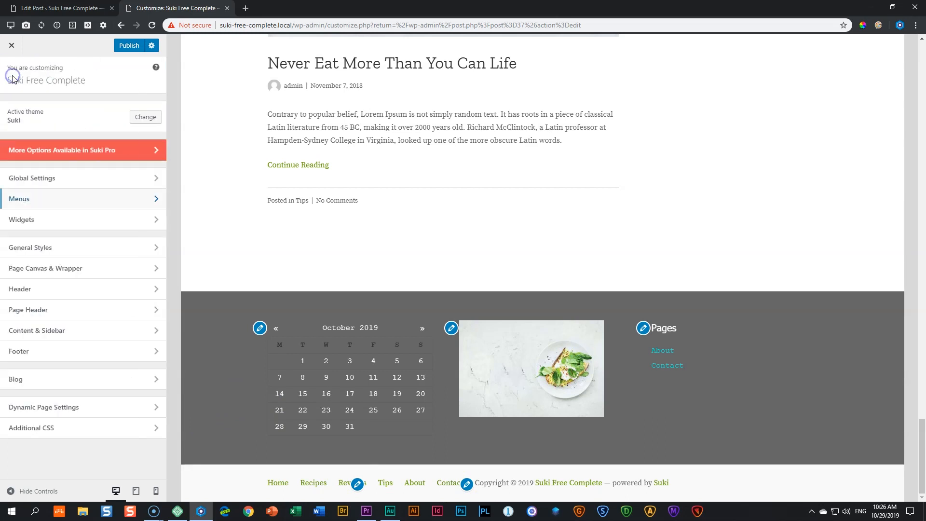
left_click(29, 220)
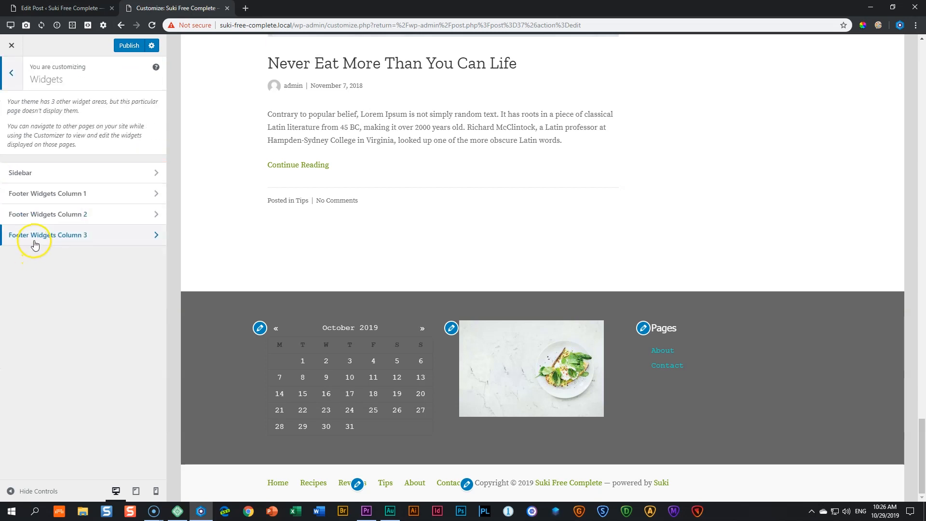
left_click(10, 73)
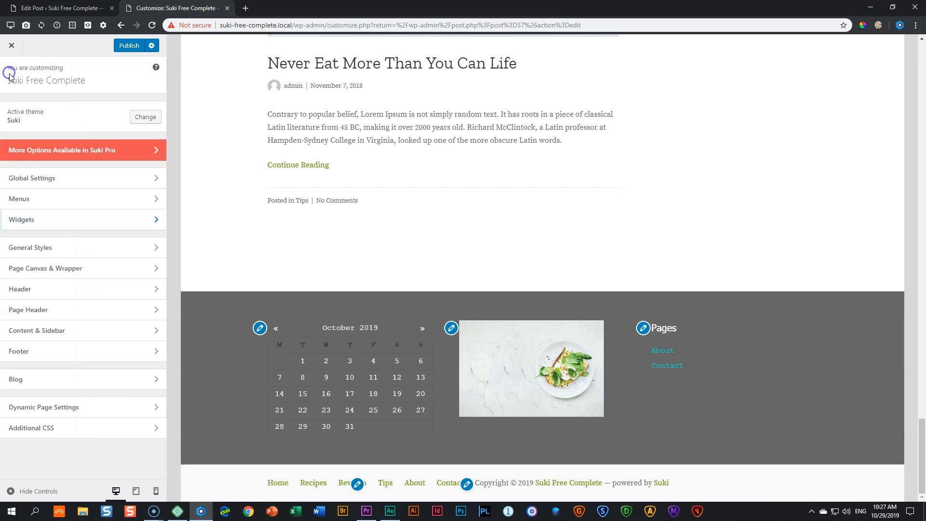
Move the footer's Copyright element to the bottom bar's Right section and place the Social element after Footer Menu 1 in the Left section.
left_click(27, 353)
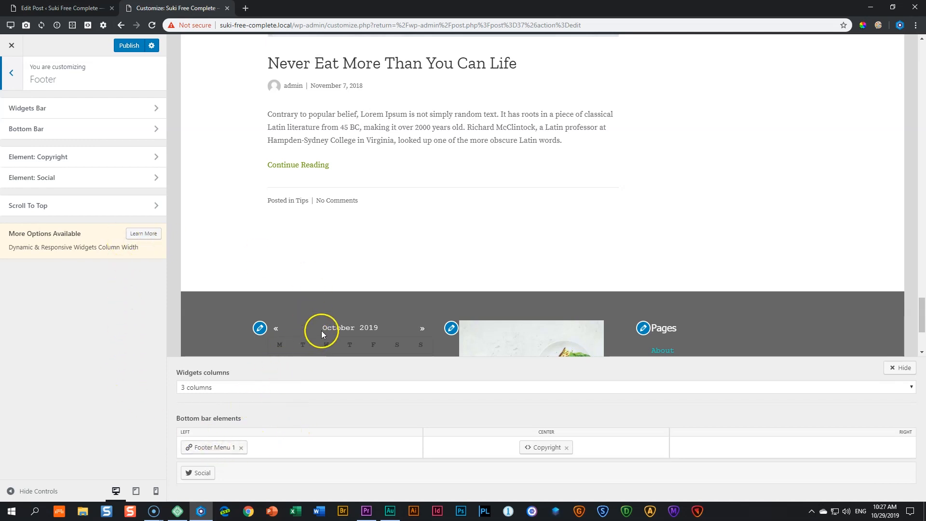
scroll(320, 331, "down", 3)
left_click_drag(533, 448, 778, 450)
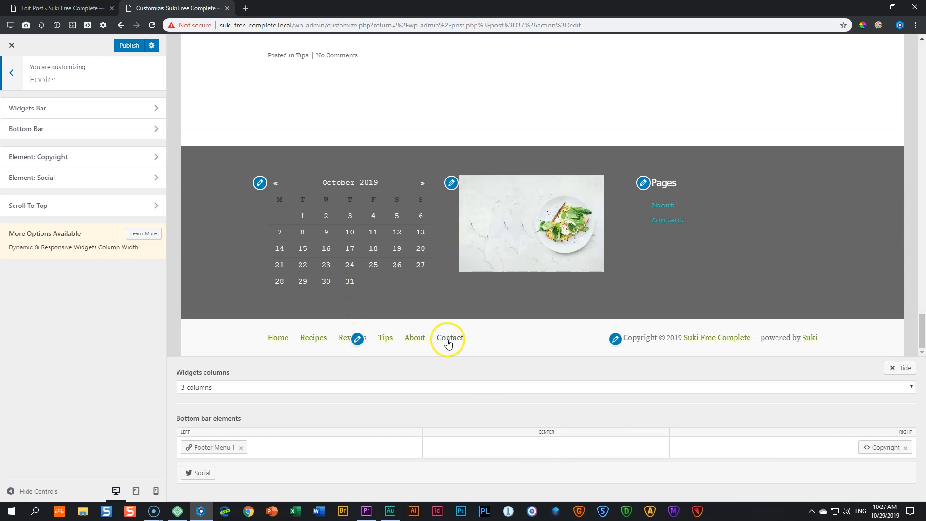
left_click_drag(199, 473, 265, 448)
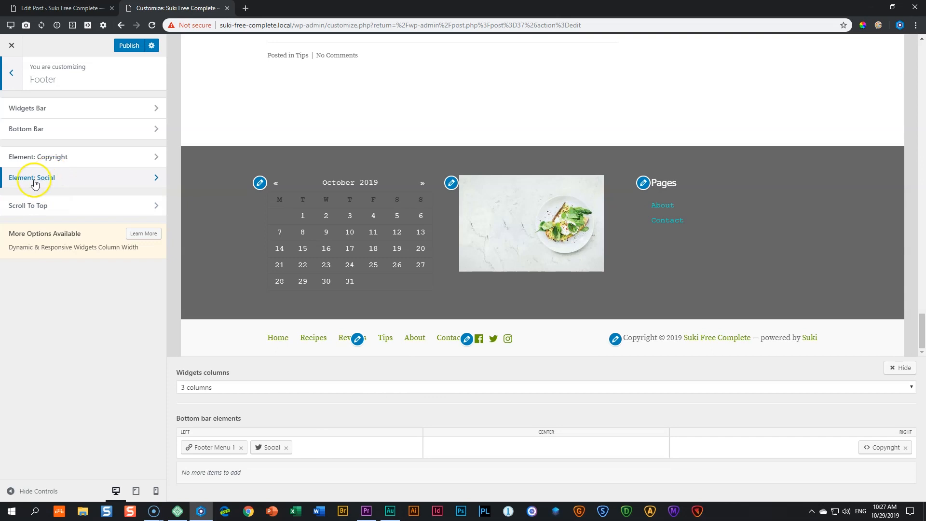
Remove Facebook, Twitter and Instagram from the footer Social element's active links.
left_click(50, 177)
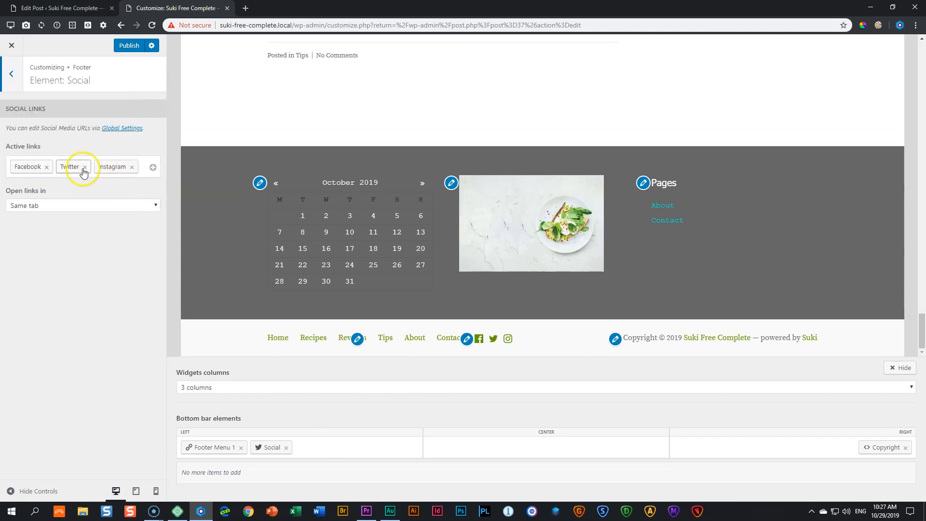
left_click(47, 168)
left_click(39, 167)
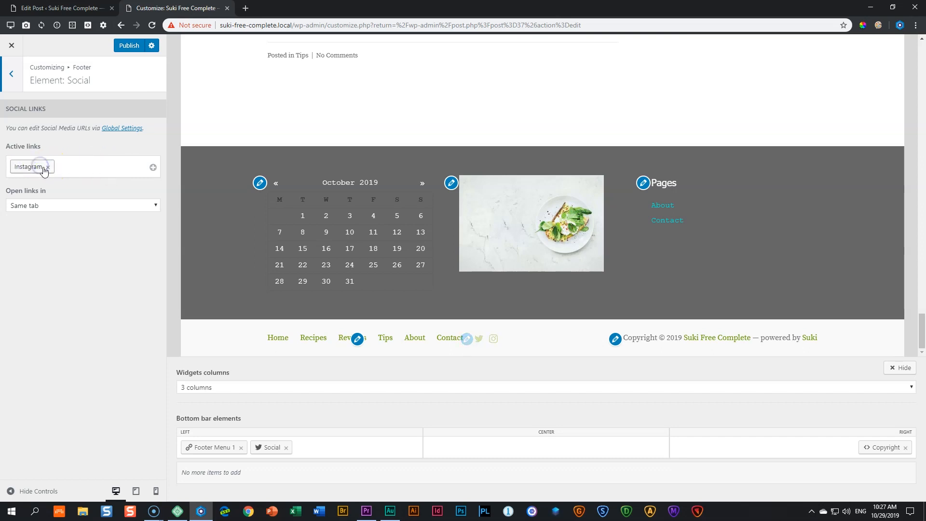
left_click(47, 166)
Add Youtube, Vimeo and Behance as active links of the footer Social element.
left_click(152, 168)
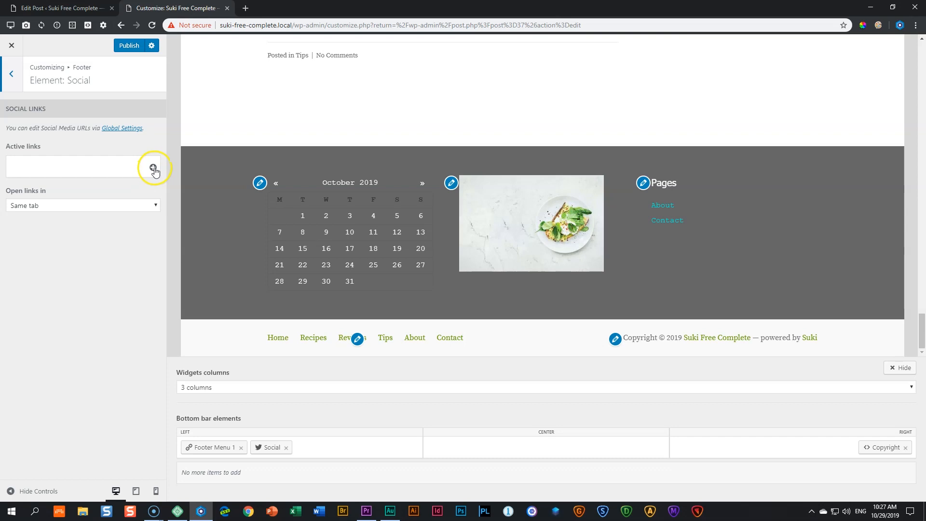
left_click(153, 168)
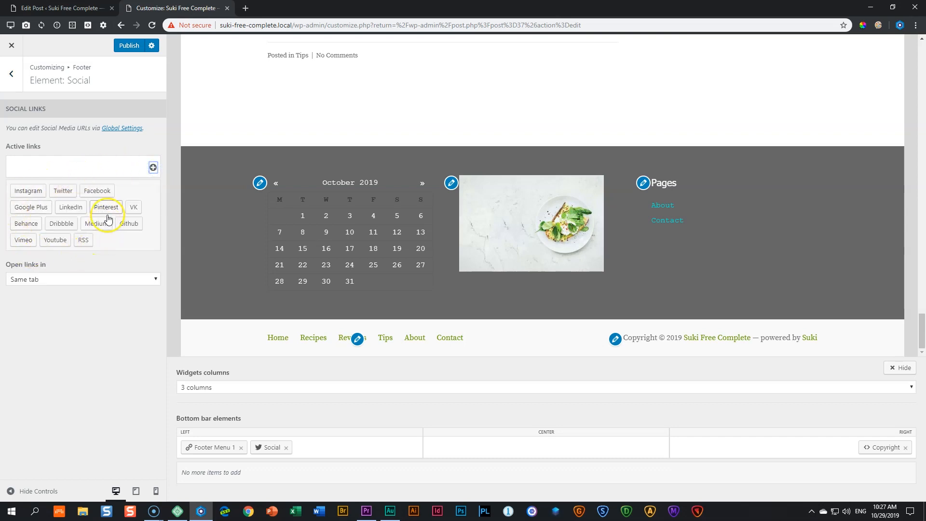
left_click(55, 239)
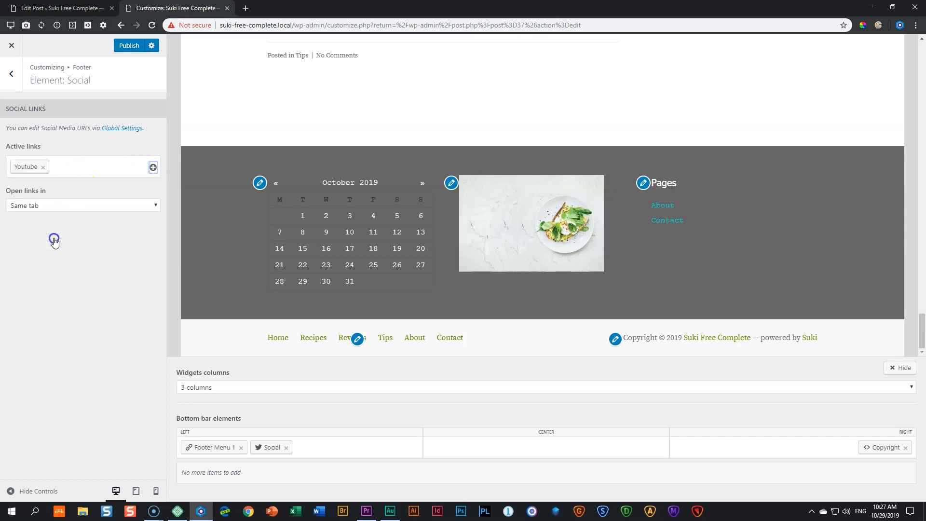
left_click(153, 168)
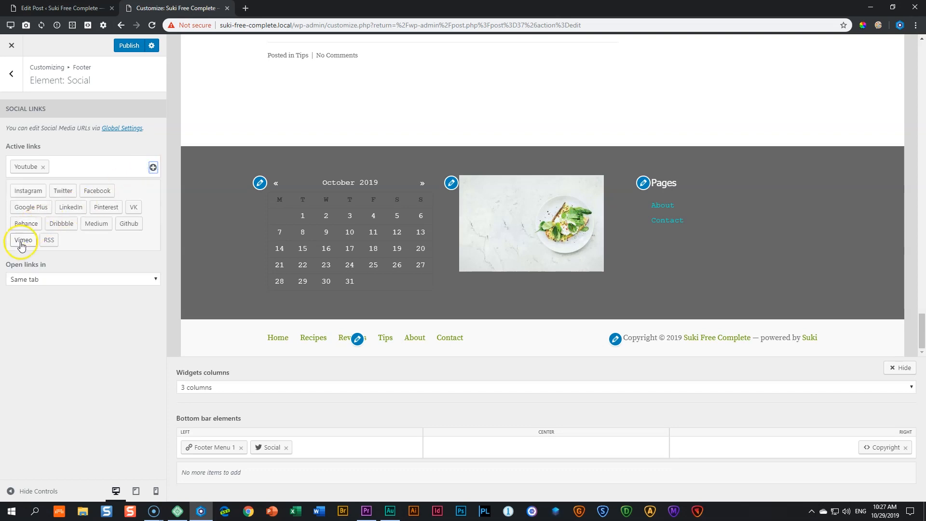
left_click(20, 240)
left_click(152, 168)
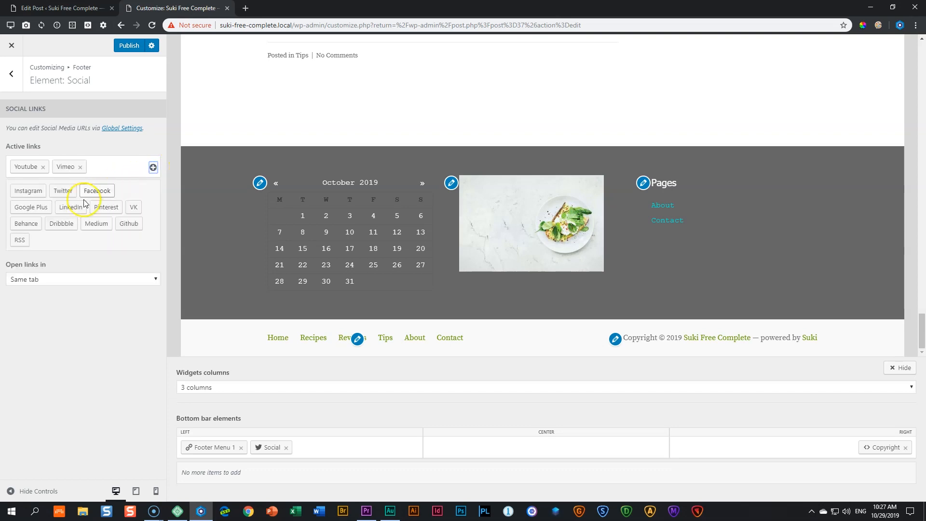
left_click(27, 227)
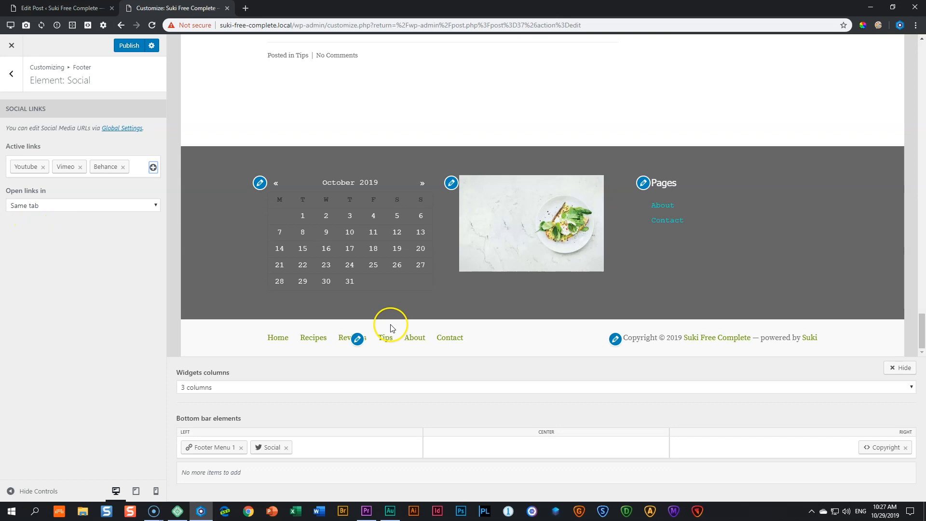
Set the Vimeo, Youtube and Behance social media URLs in the global settings to the placeholder #.
left_click(21, 75)
left_click(13, 74)
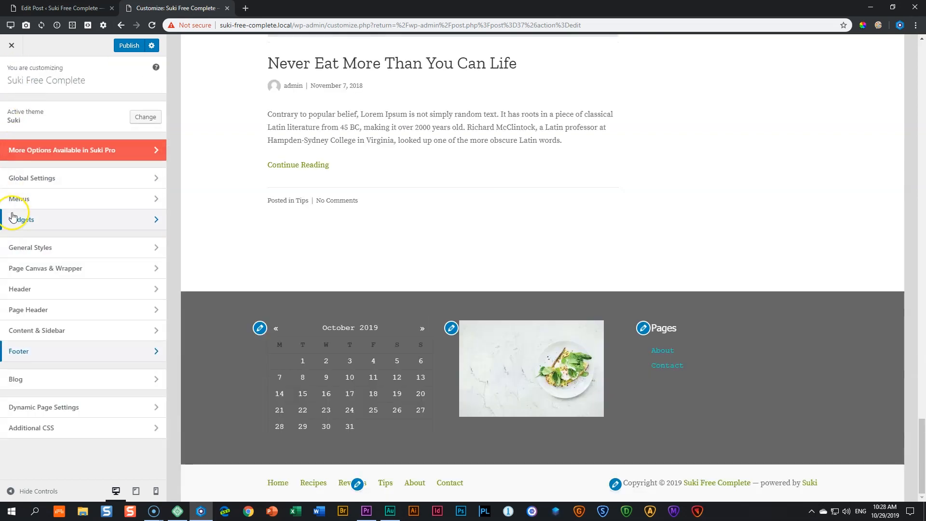
left_click(31, 179)
left_click(31, 199)
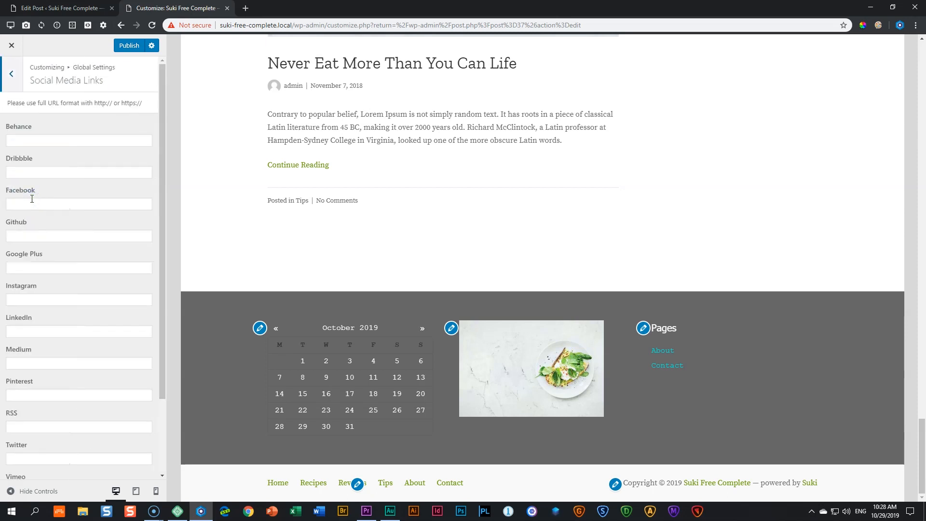
scroll(42, 234, "down", 2)
left_click(43, 396)
type("#")
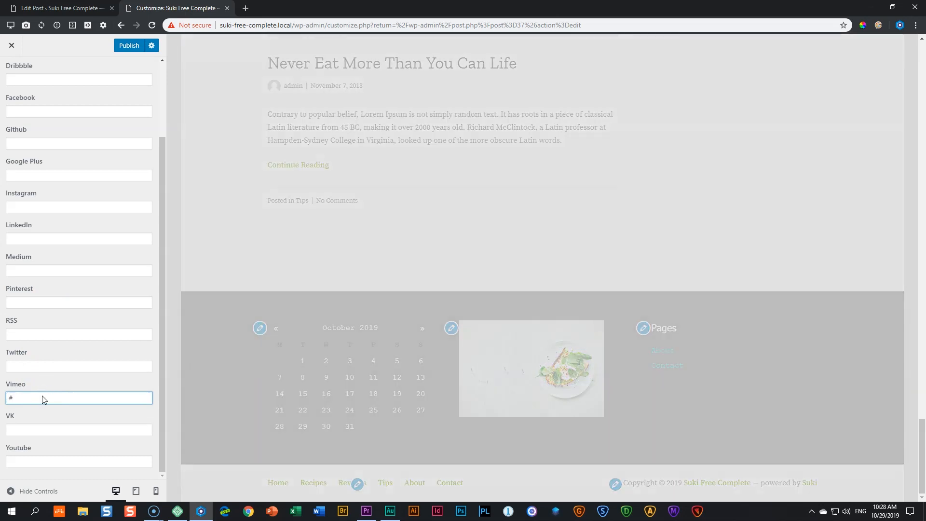
left_click(36, 463)
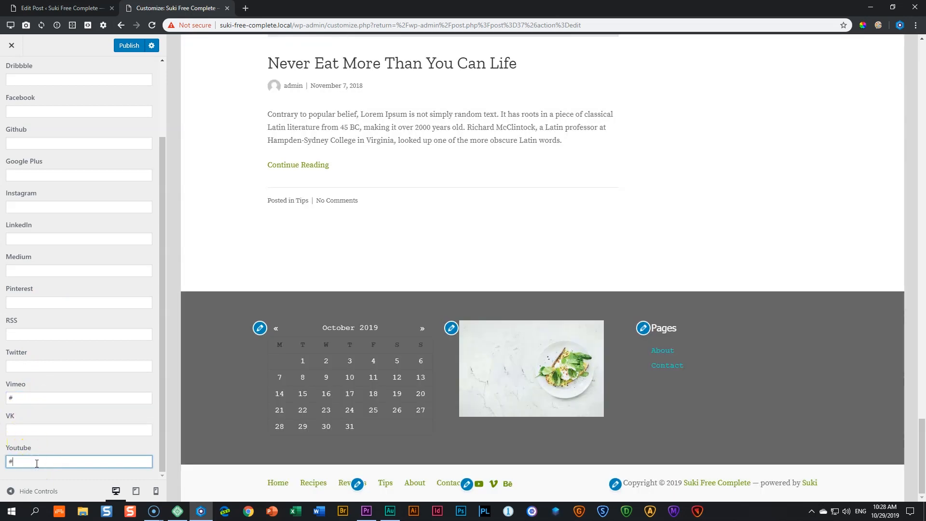
type("#")
scroll(94, 300, "up", 2)
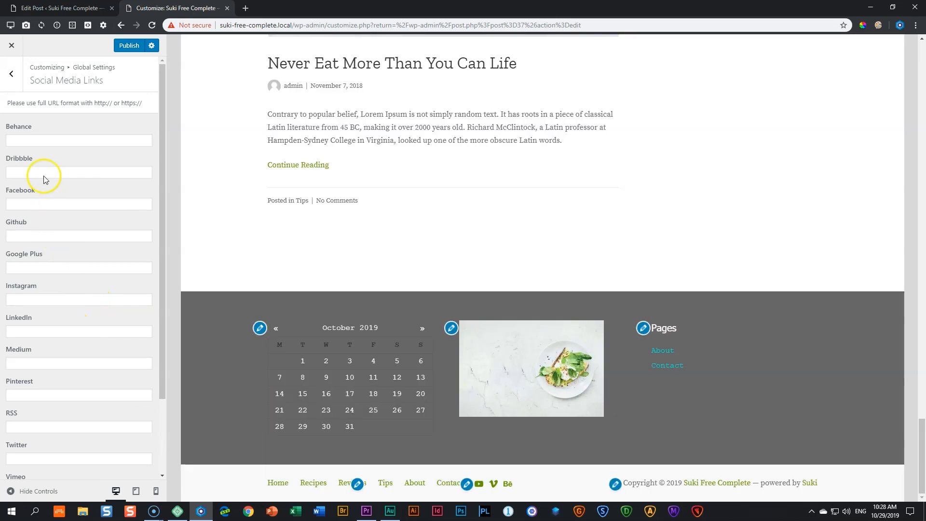
left_click(32, 142)
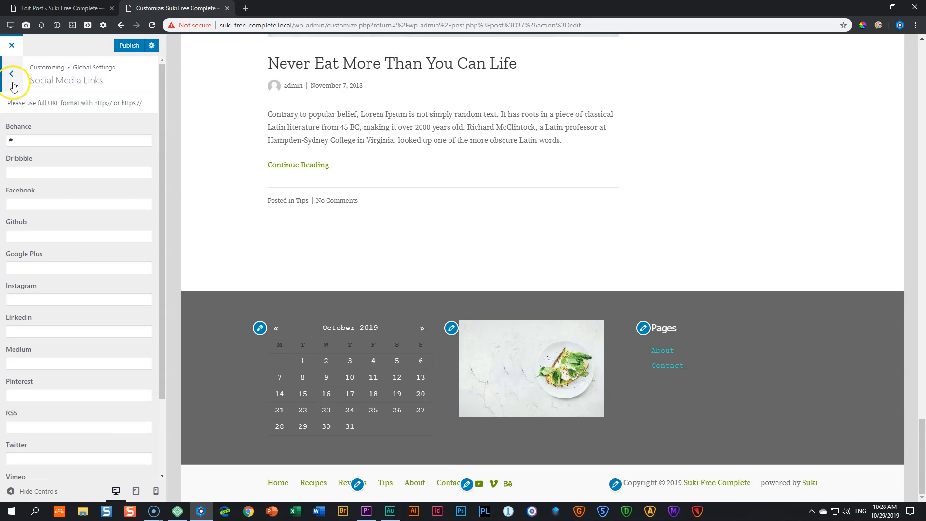
Return to the footer settings and check the social icons in the previewed bottom bar.
left_click(11, 73)
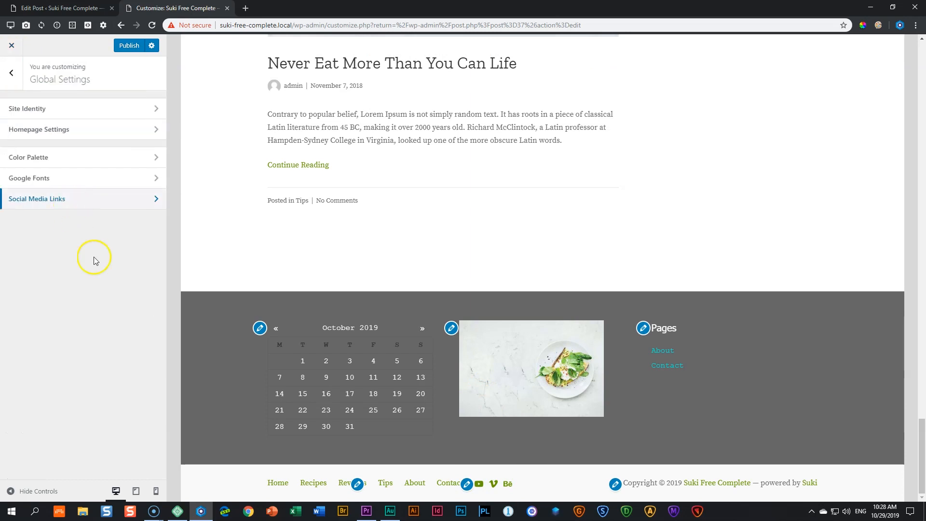
left_click(38, 85)
left_click(45, 349)
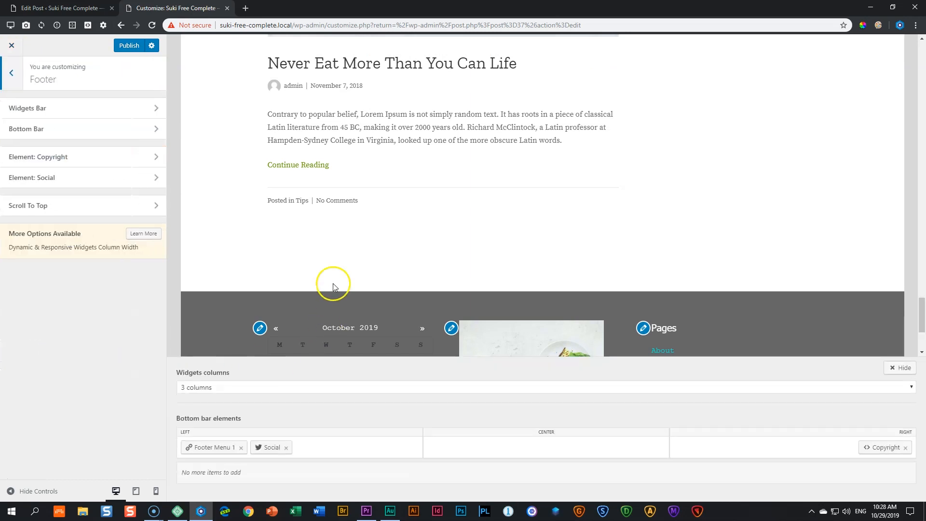
scroll(333, 287, "down", 3)
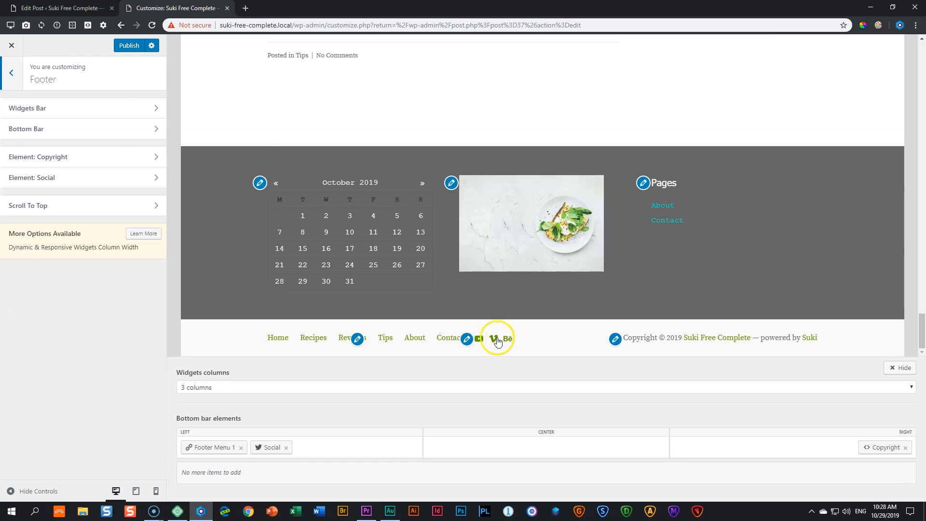
Remove the Copyright element from the footer bottom bar and move the Social element to the bar's right section.
left_click_drag(269, 446, 539, 445)
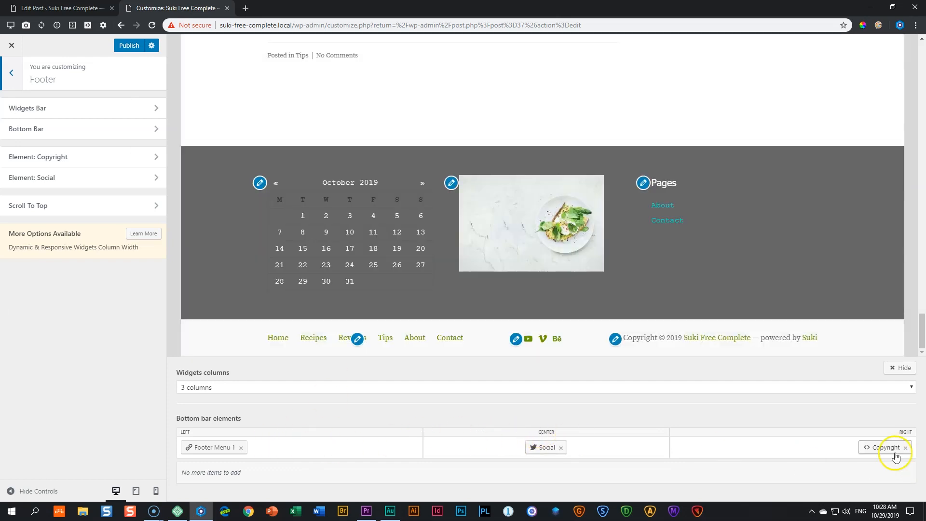
left_click(906, 448)
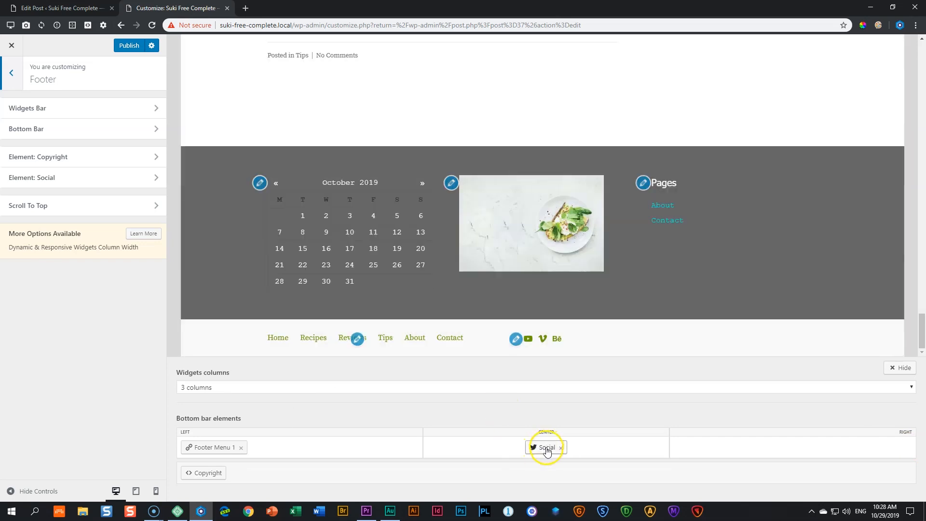
left_click_drag(547, 450, 837, 448)
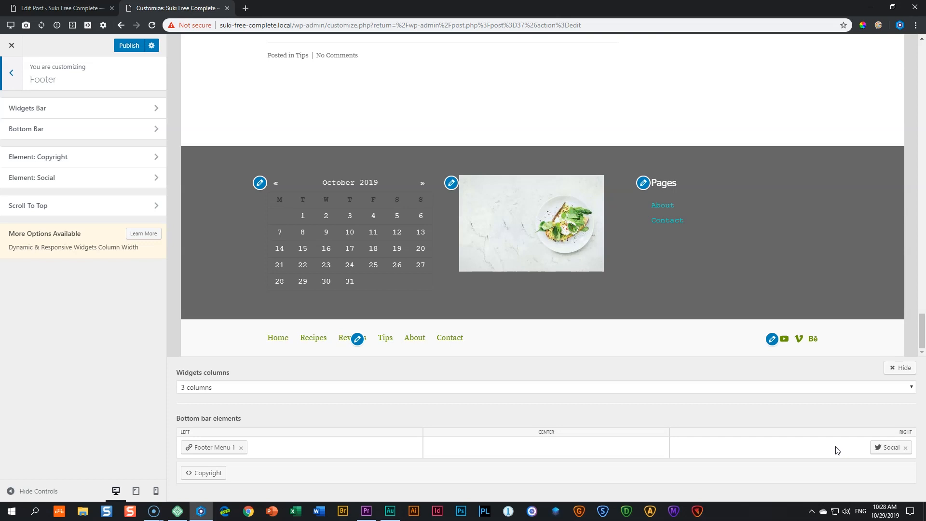
Set the blog Posts Page layout to Grid and check the post grid in the preview.
left_click(12, 73)
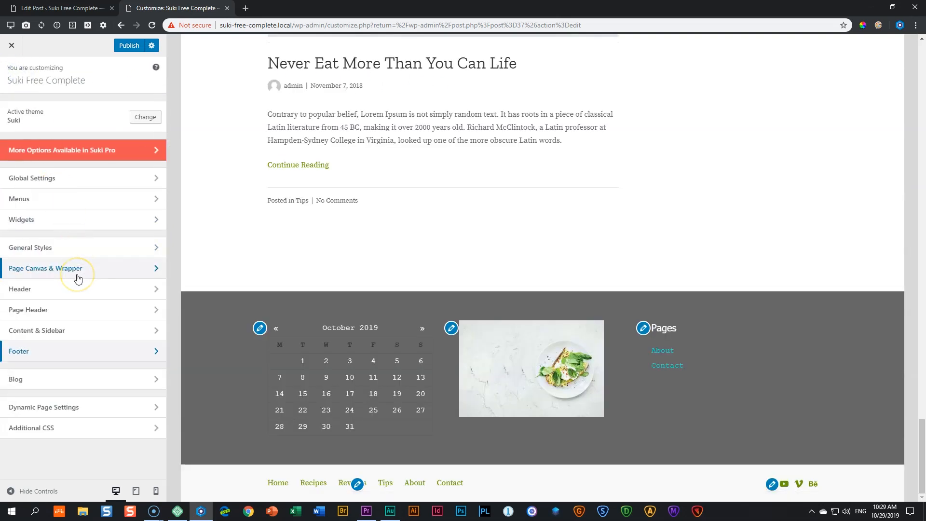
left_click(62, 382)
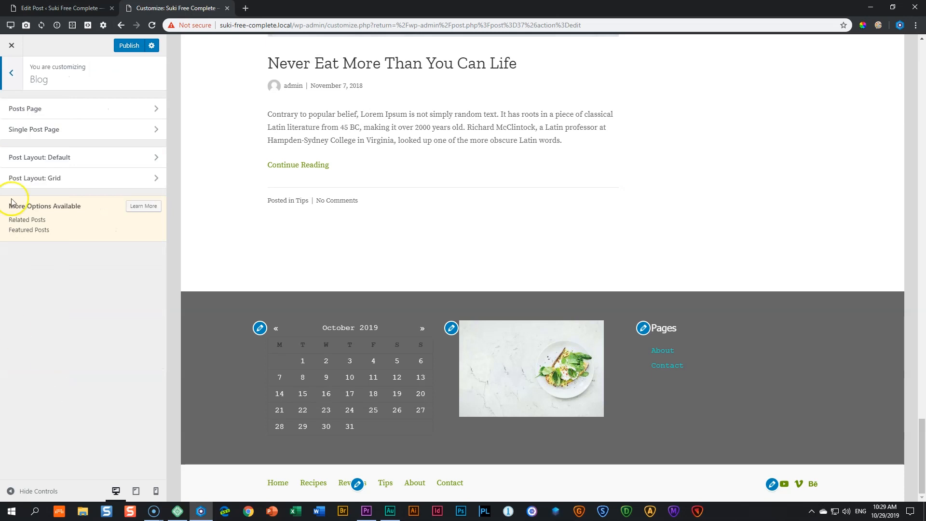
left_click(65, 110)
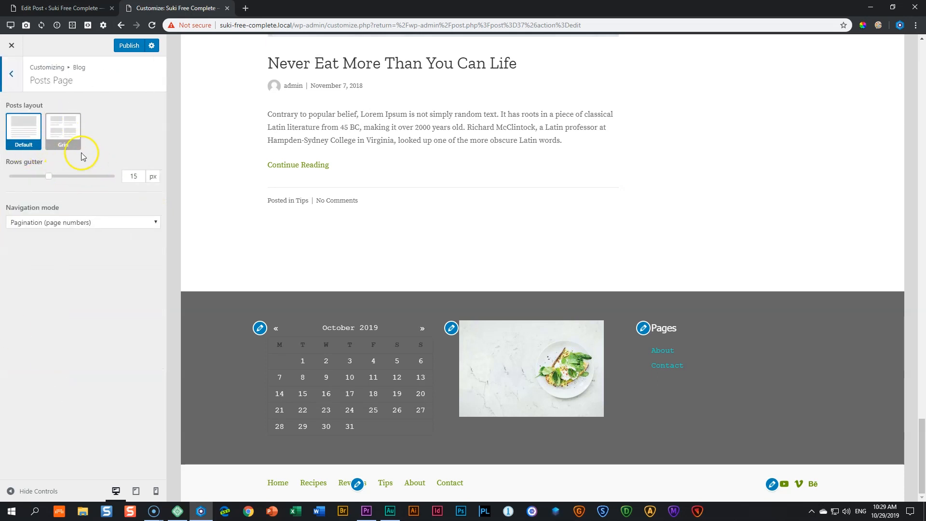
scroll(333, 161, "up", 20)
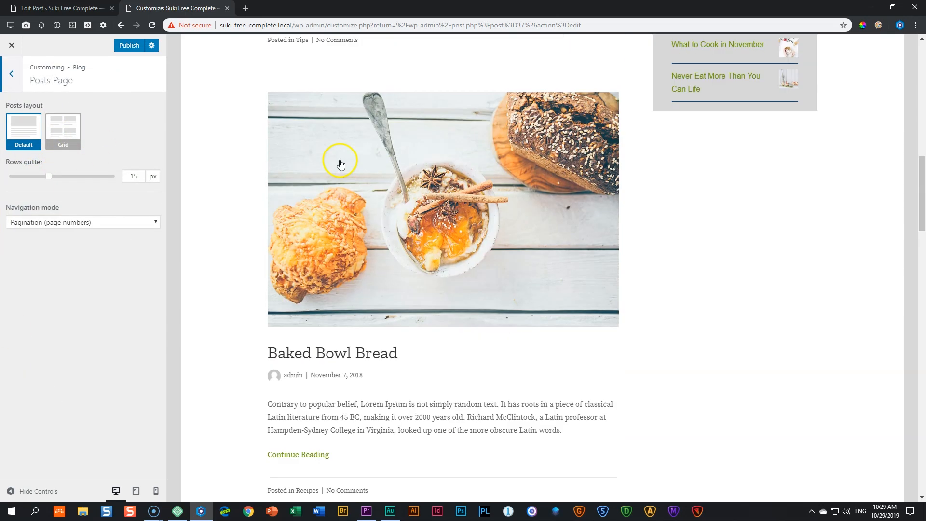
scroll(340, 164, "up", 12)
scroll(340, 154, "down", 2)
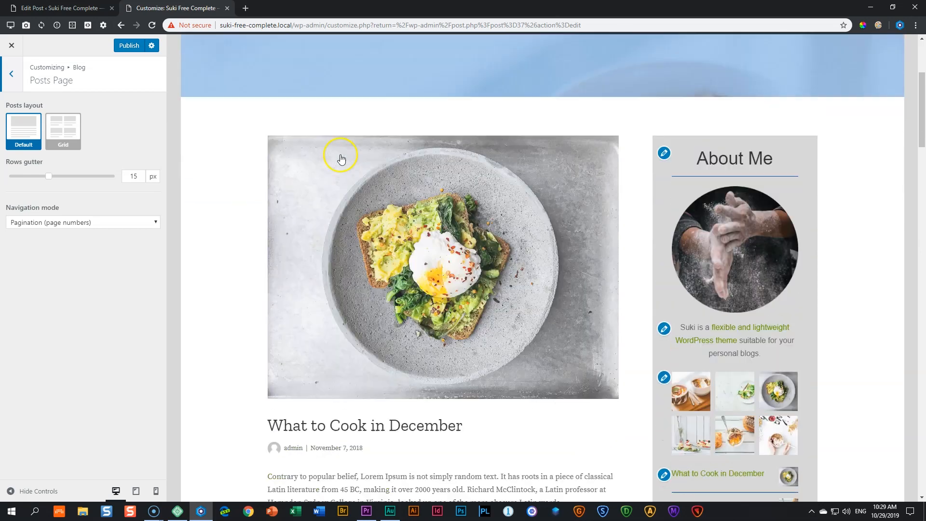
left_click(62, 127)
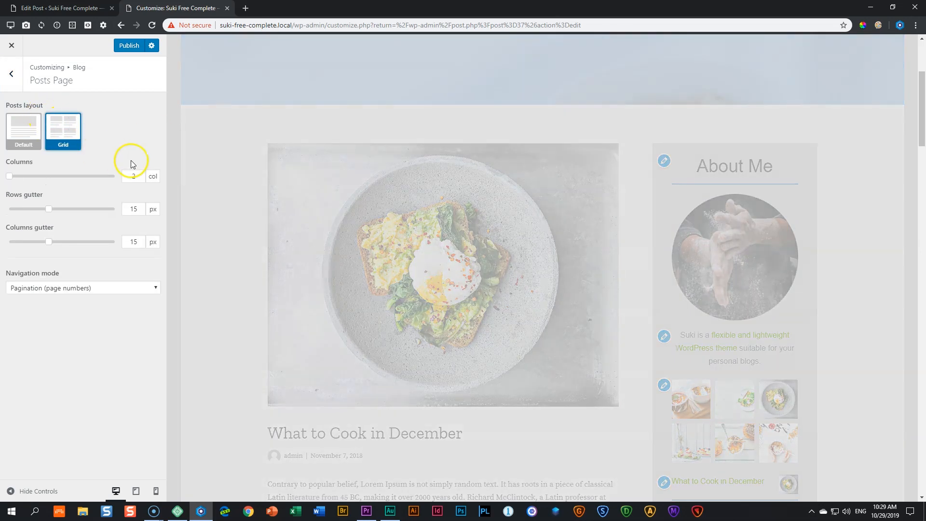
scroll(191, 164, "down", 6)
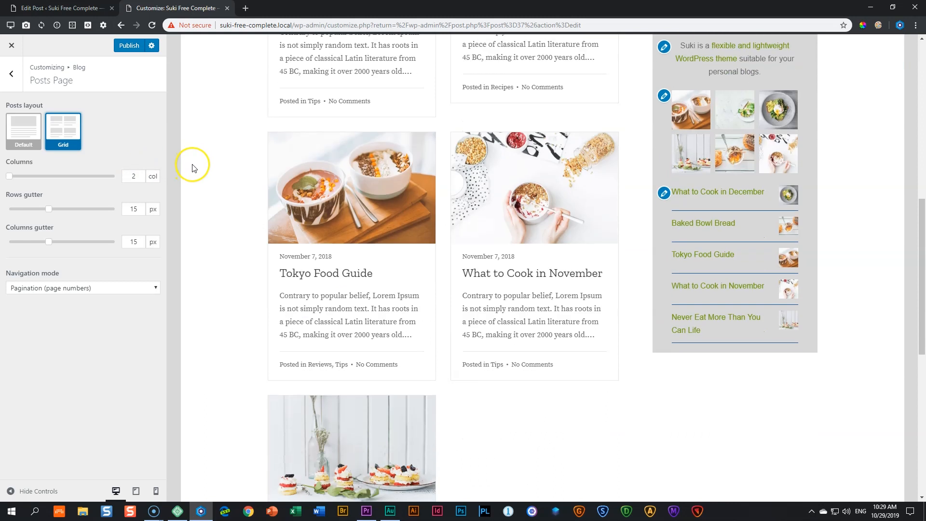
scroll(192, 167, "down", 4)
scroll(194, 168, "up", 7)
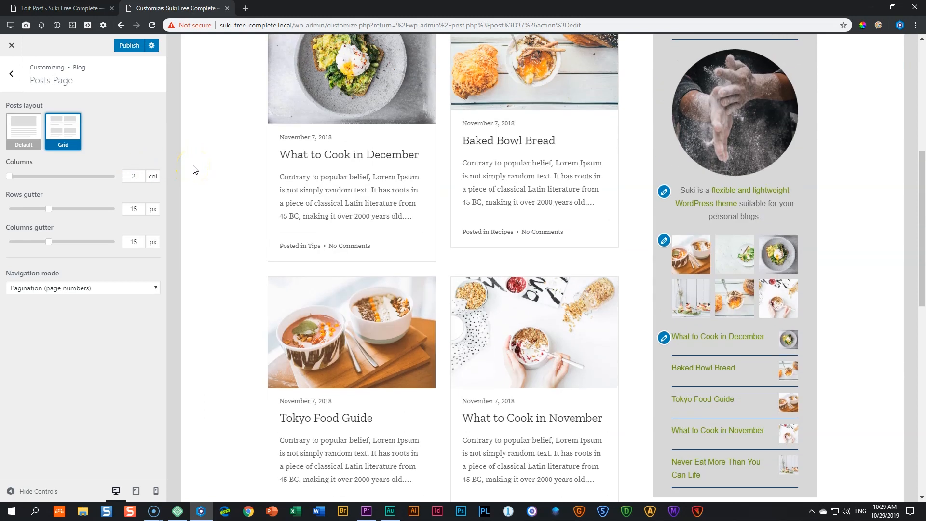
scroll(194, 169, "down", 8)
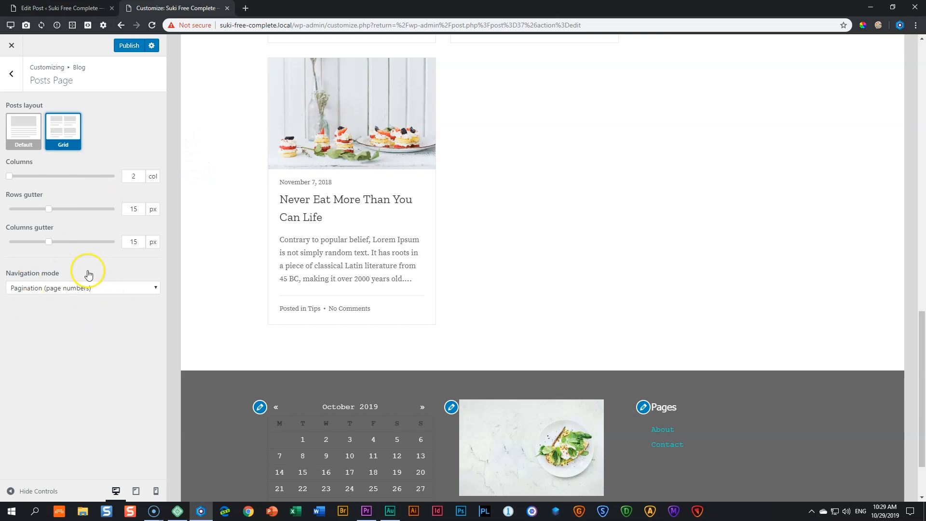
scroll(307, 201, "up", 10)
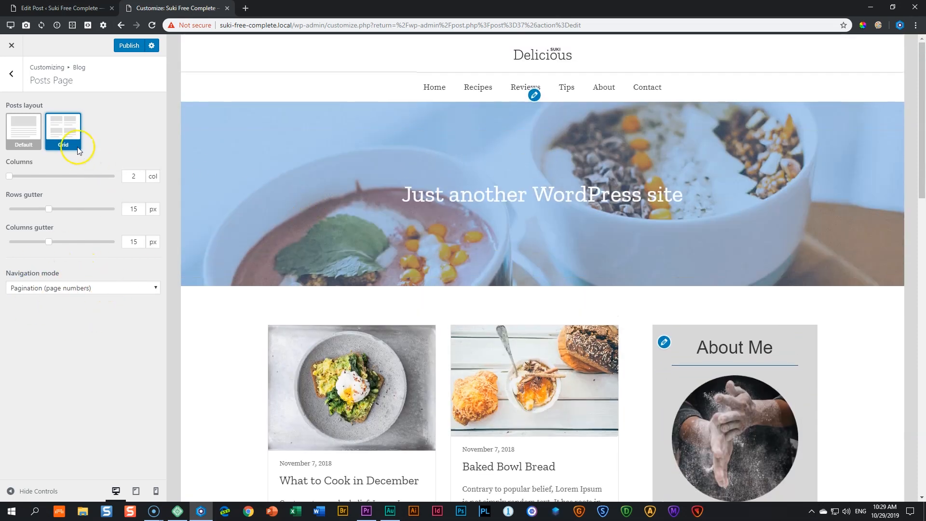
Open the blog's Single Post Page settings and preview the "What to Cook in December" post down to its comment form.
left_click(11, 73)
left_click(47, 130)
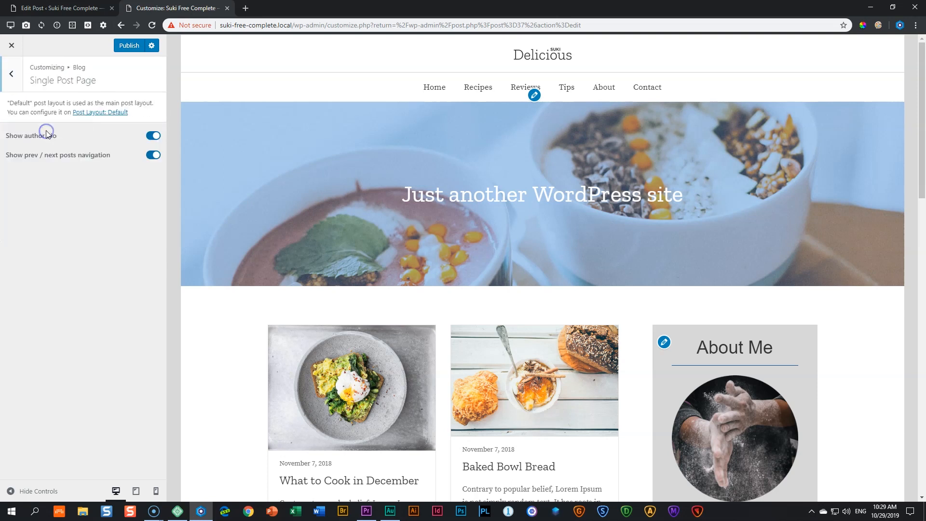
scroll(333, 365, "down", 4)
left_click(323, 272)
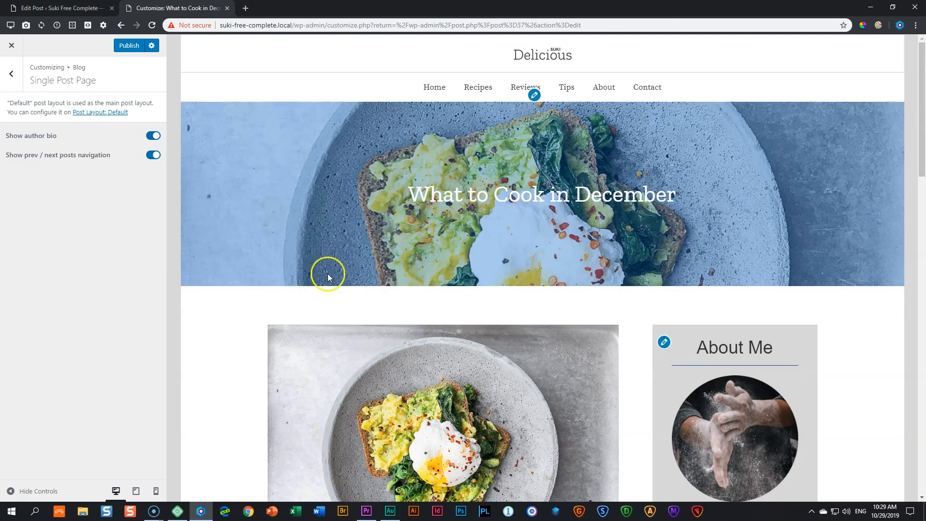
scroll(326, 273, "down", 5)
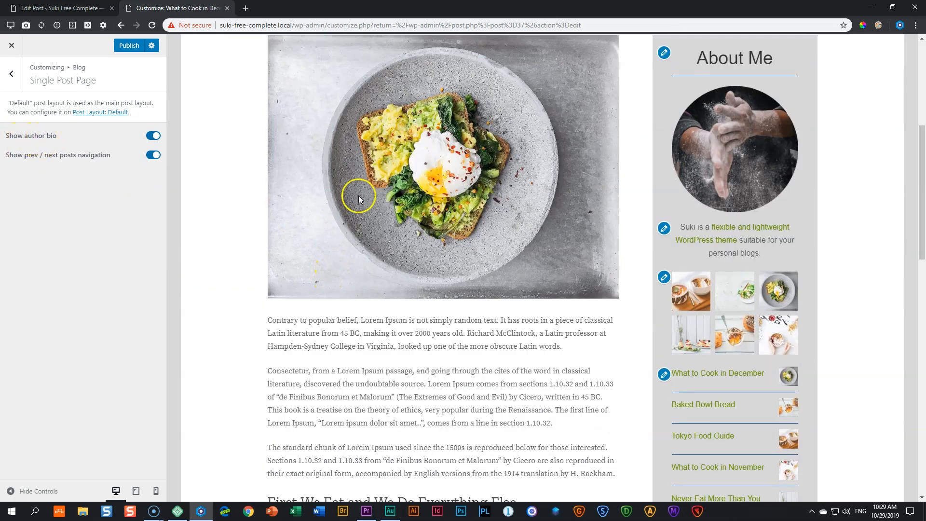
scroll(358, 195, "down", 10)
scroll(314, 302, "down", 3)
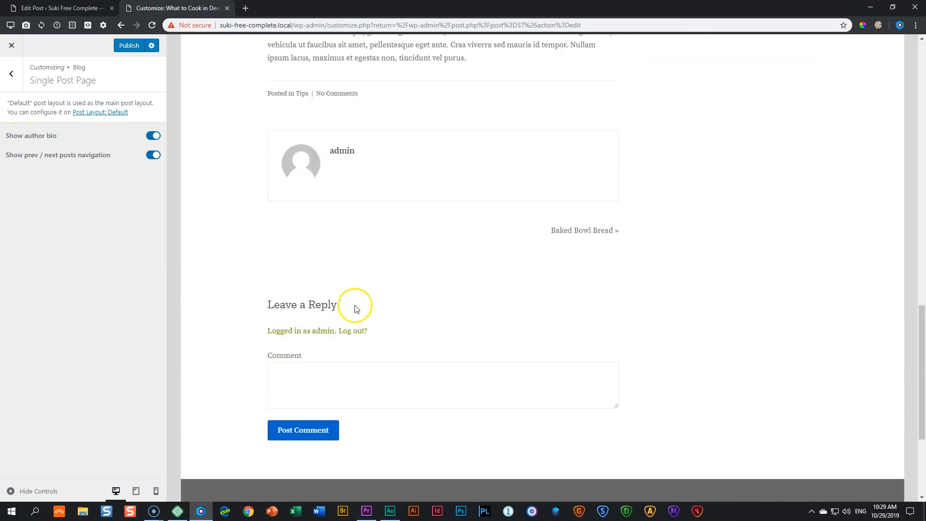
Try hiding the author bio and the prev / next posts navigation on single posts, and restore both.
left_click(152, 136)
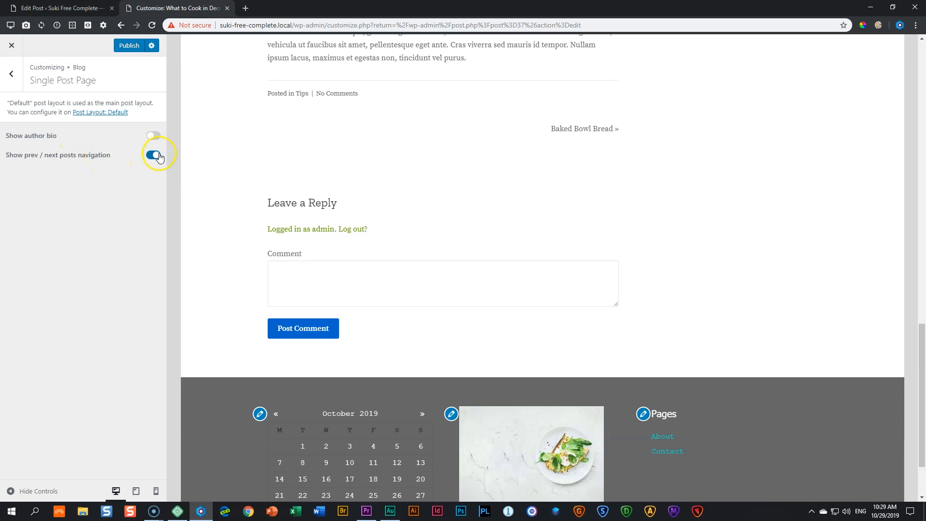
left_click(154, 156)
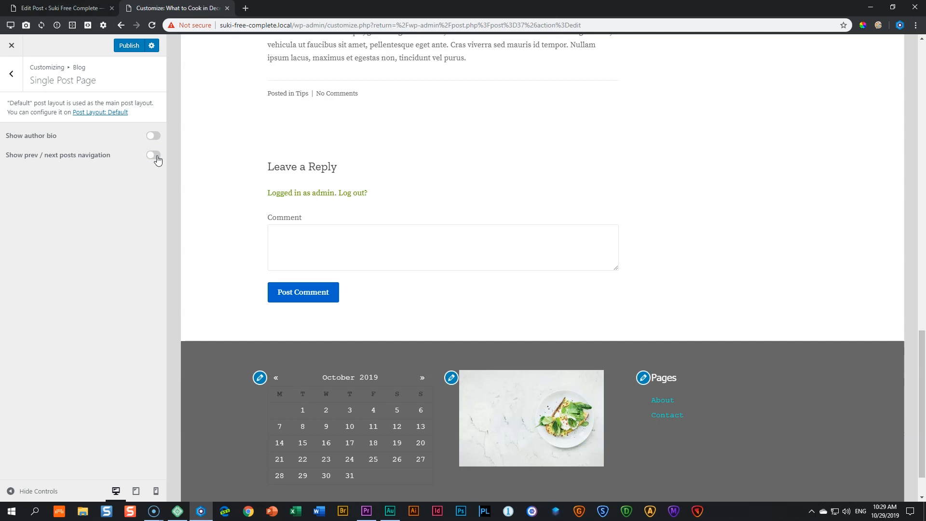
left_click(154, 156)
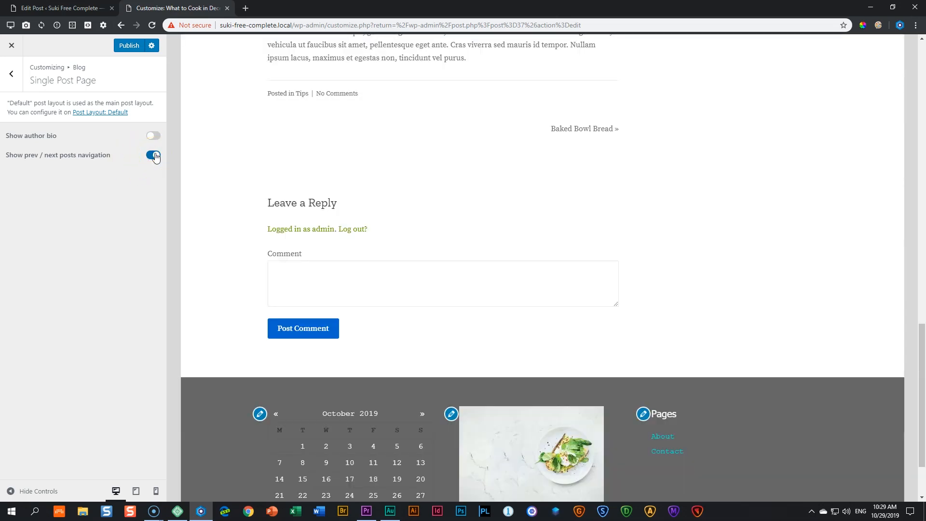
left_click(153, 136)
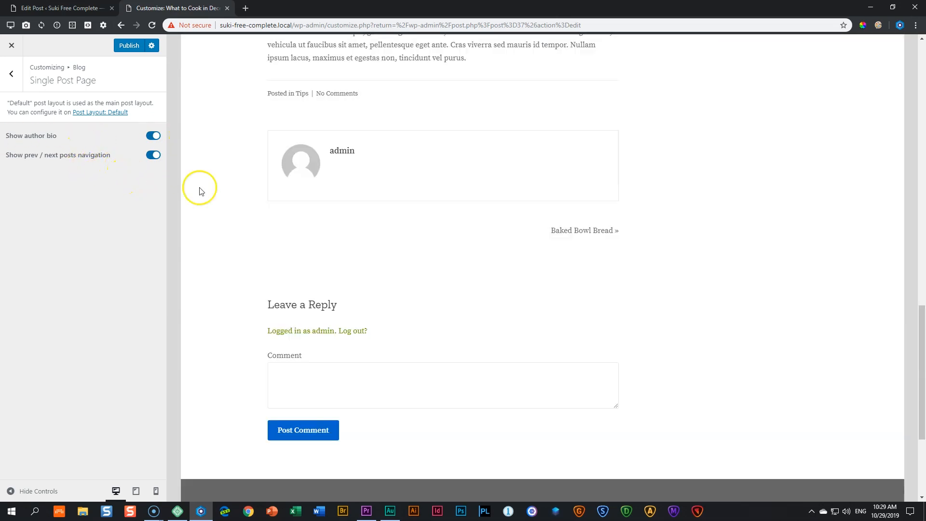
Review the blog's Post Layout: Default and Post Layout: Grid settings for featured media, post header and post footer.
scroll(304, 182, "up", 12)
scroll(302, 181, "up", 5)
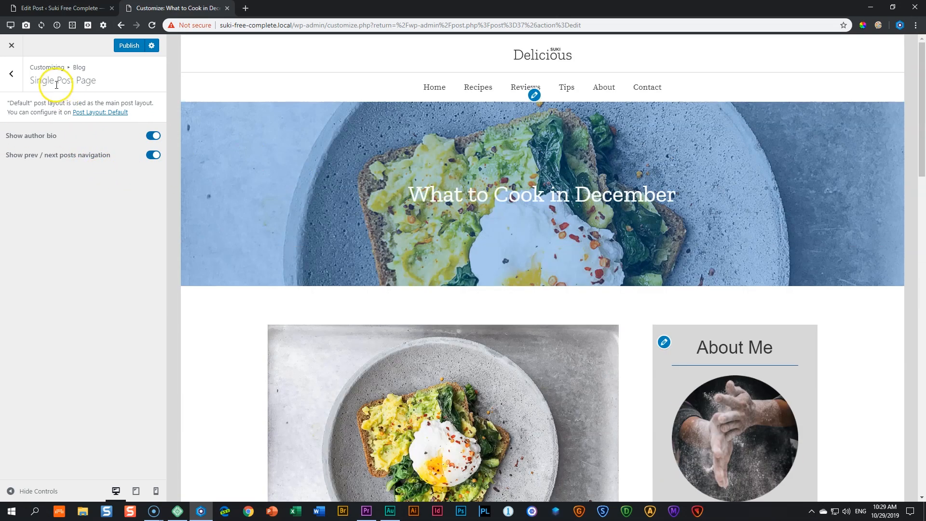
left_click(11, 74)
left_click(44, 158)
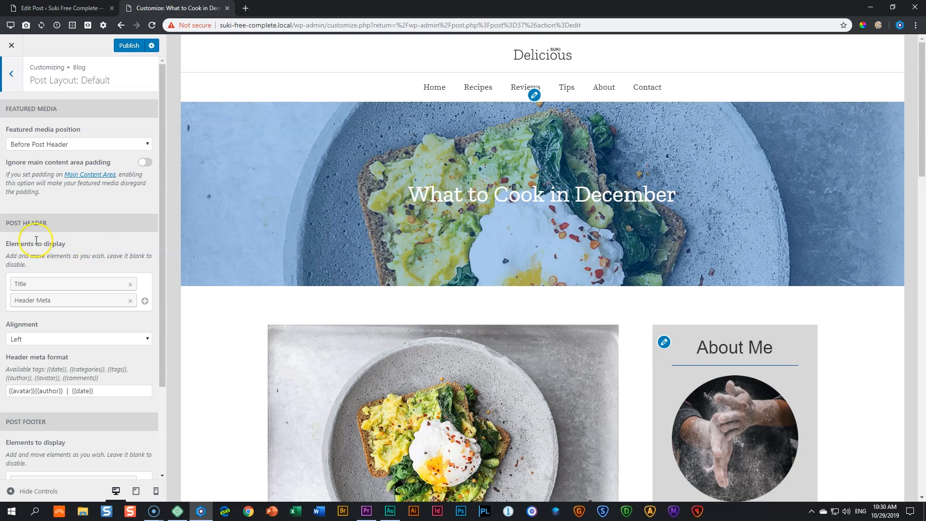
scroll(53, 225, "down", 2)
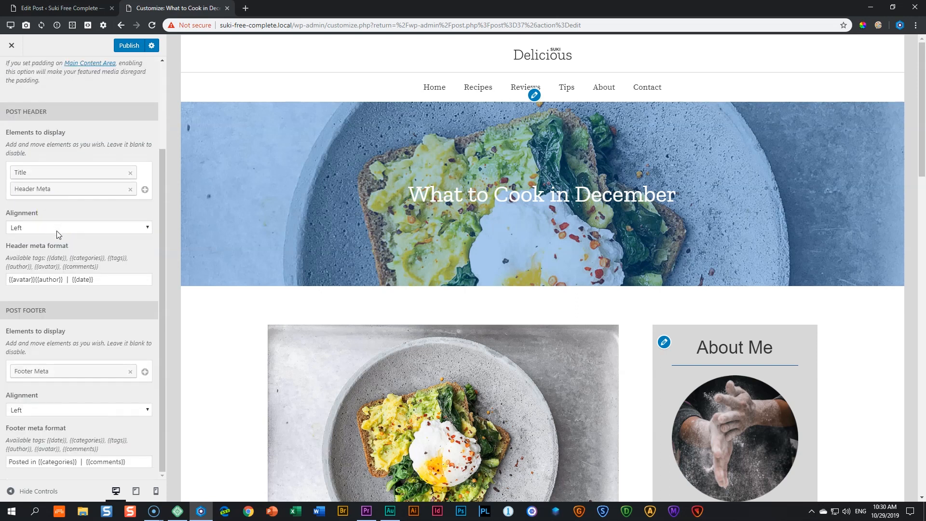
scroll(75, 305, "up", 2)
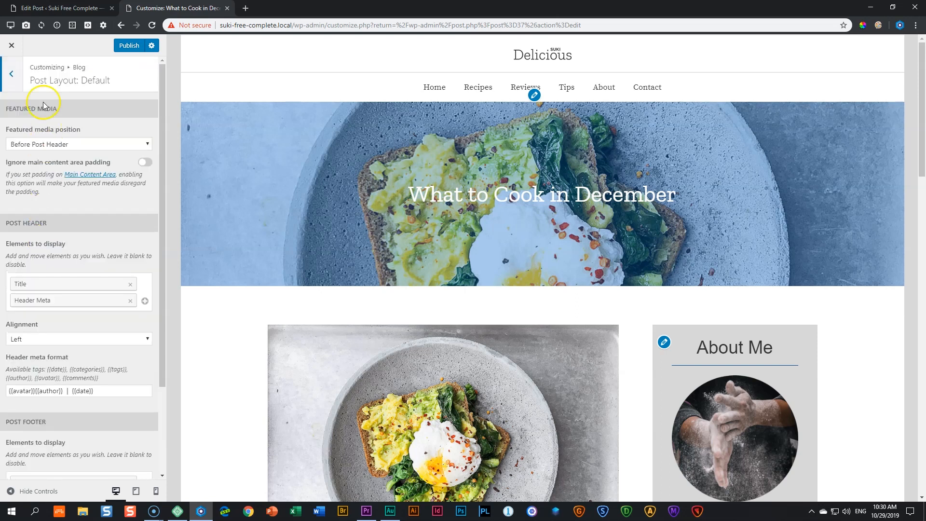
left_click(12, 73)
left_click(42, 179)
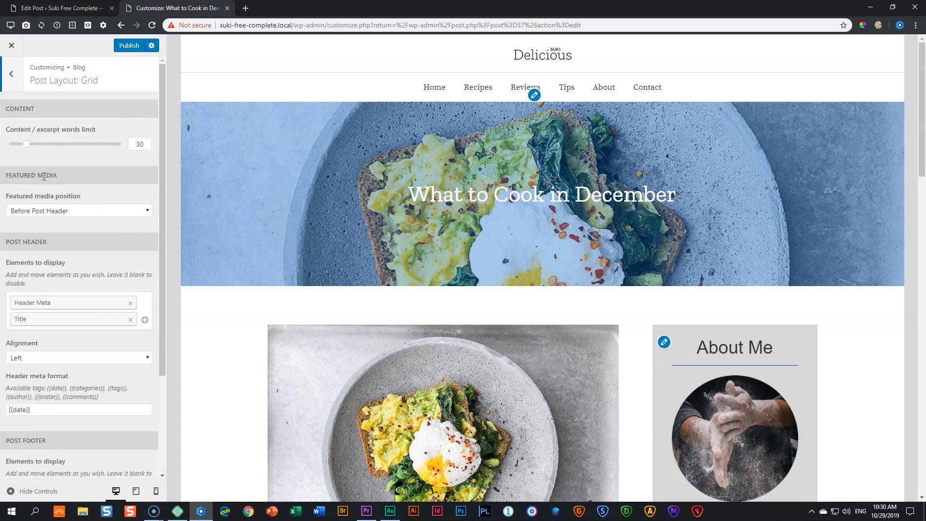
left_click(16, 75)
left_click(16, 76)
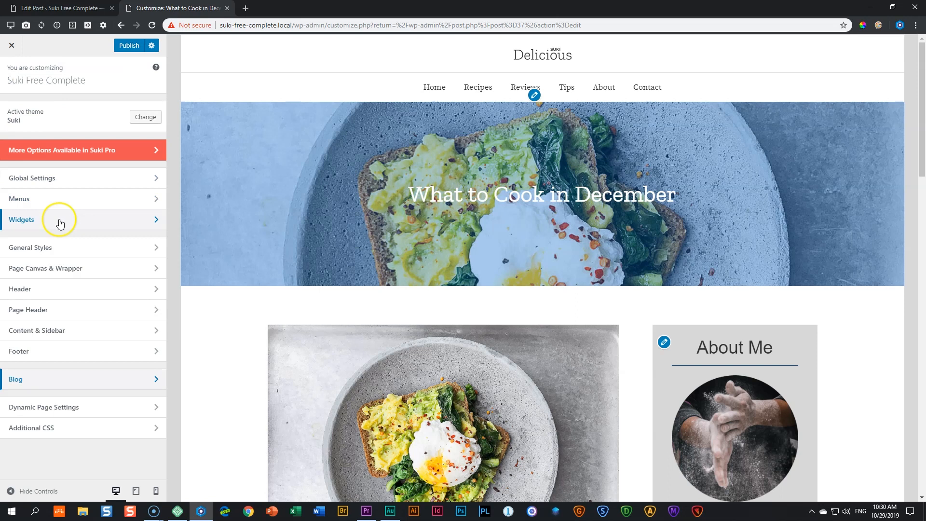
Look into the Dynamic Page Settings and the Additional CSS editor, and return to the main customizer list.
left_click(67, 410)
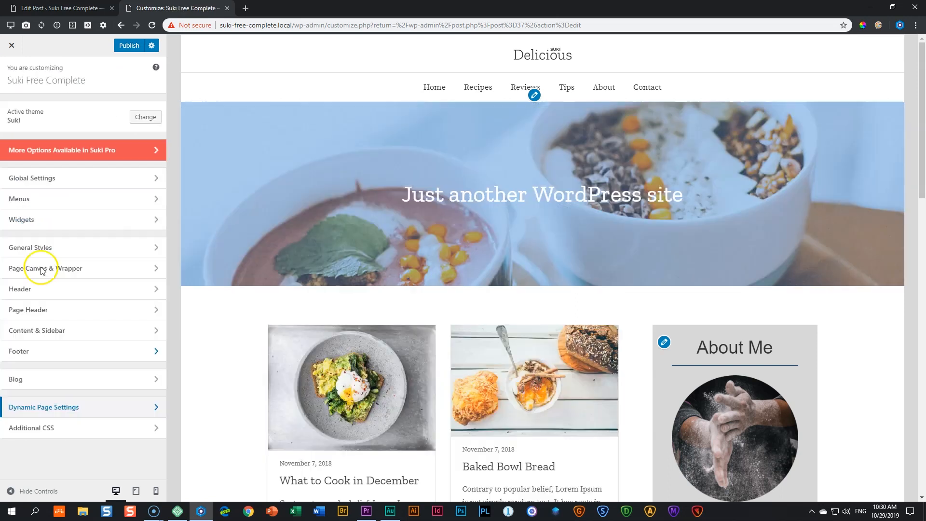
left_click(47, 428)
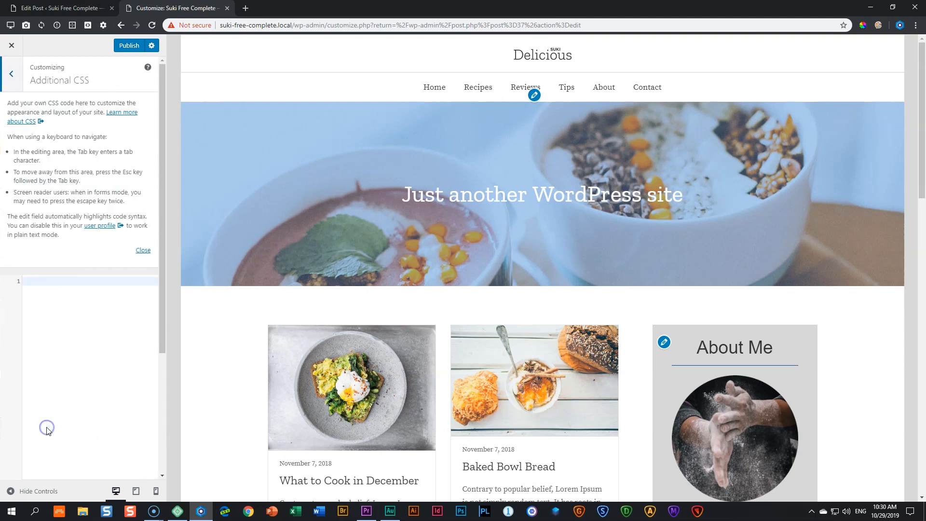
left_click(17, 75)
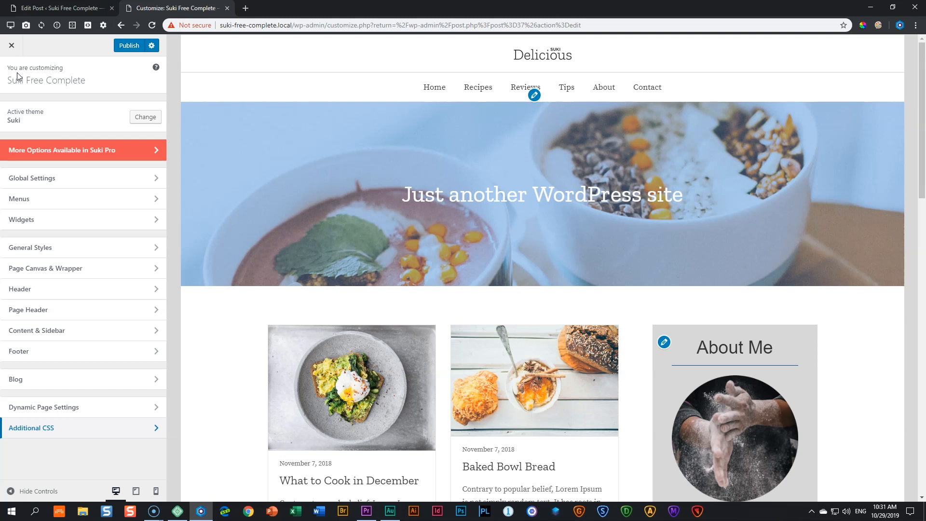
Publish the theme customizations and close the customizer.
left_click(125, 43)
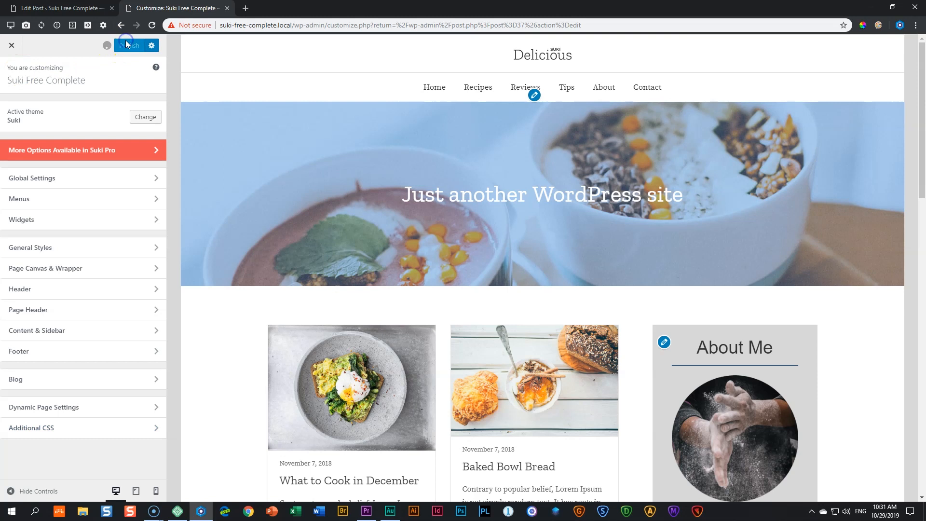
left_click(12, 46)
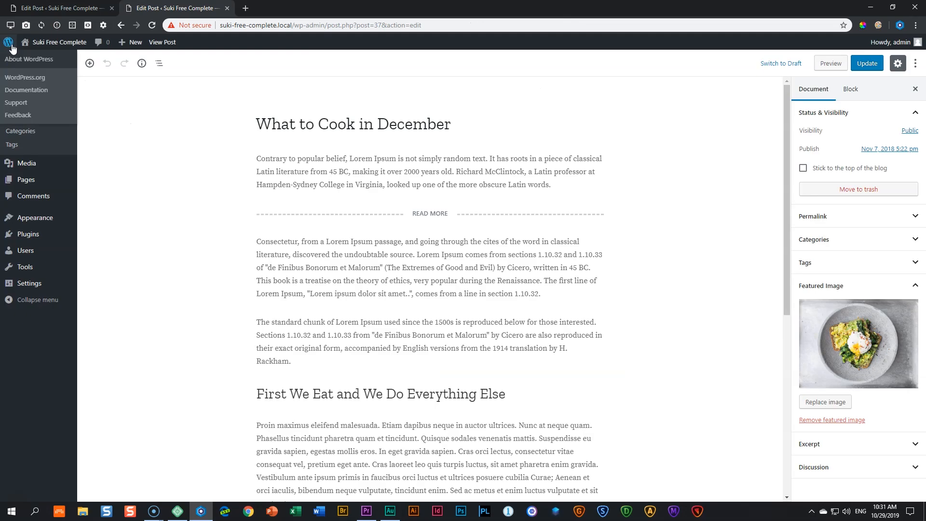
Open the Suki theme's admin page and browse its importable demo sites.
mouse_move(30, 221)
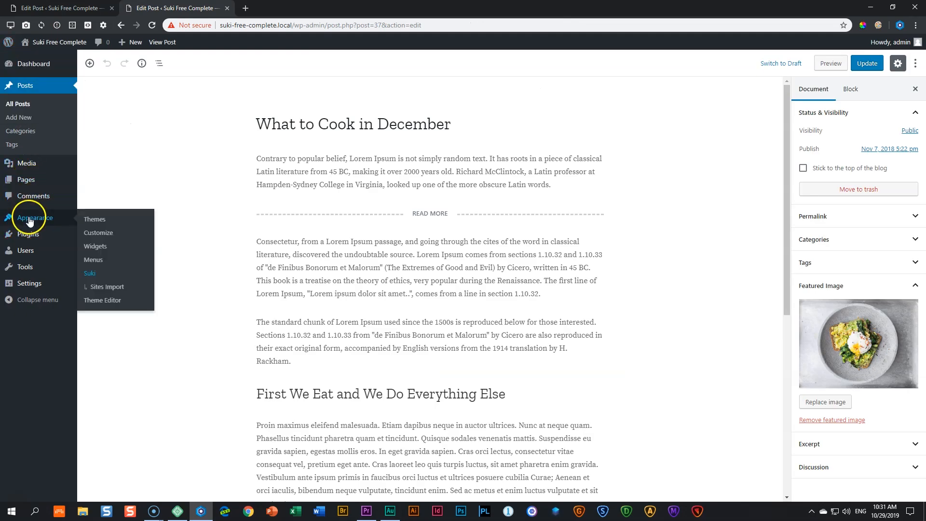
left_click(89, 273)
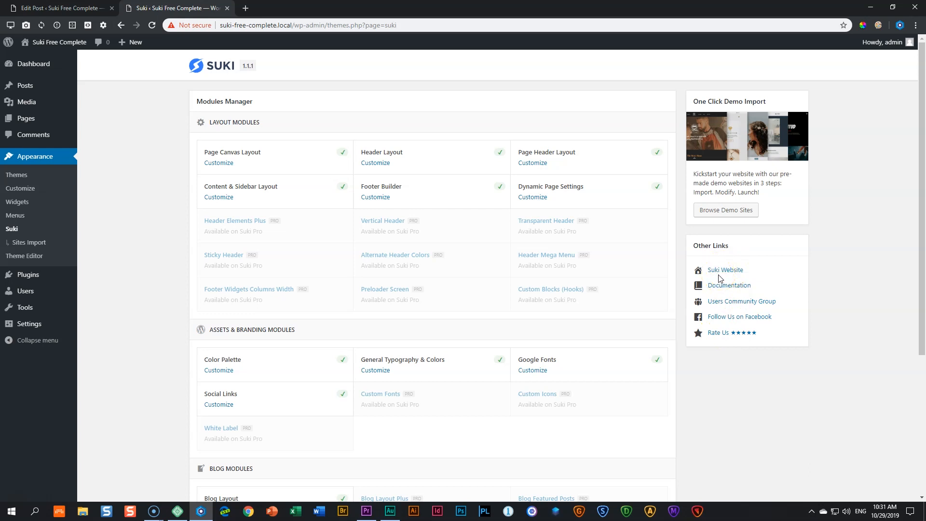
left_click(732, 213)
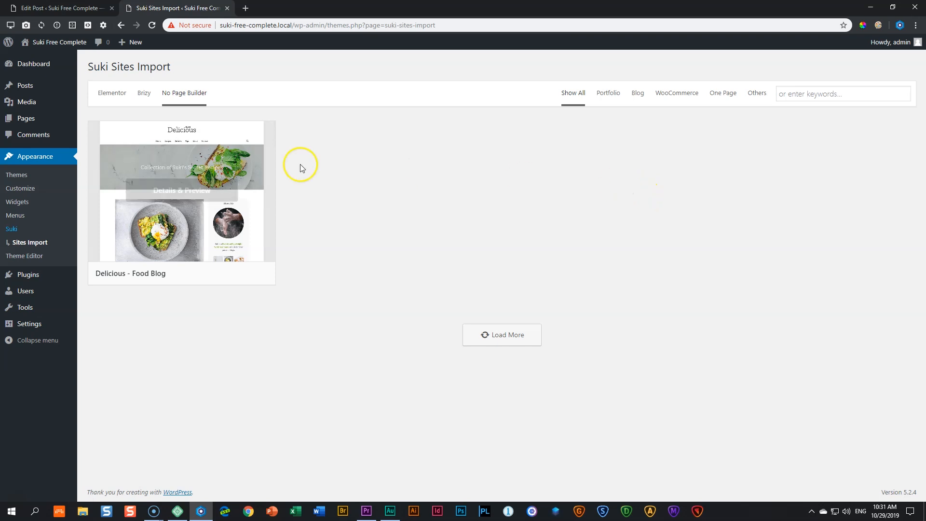
Preview the Delicious - Food Blog demo site and compare it with the customized site in the theme customizer.
left_click(224, 160)
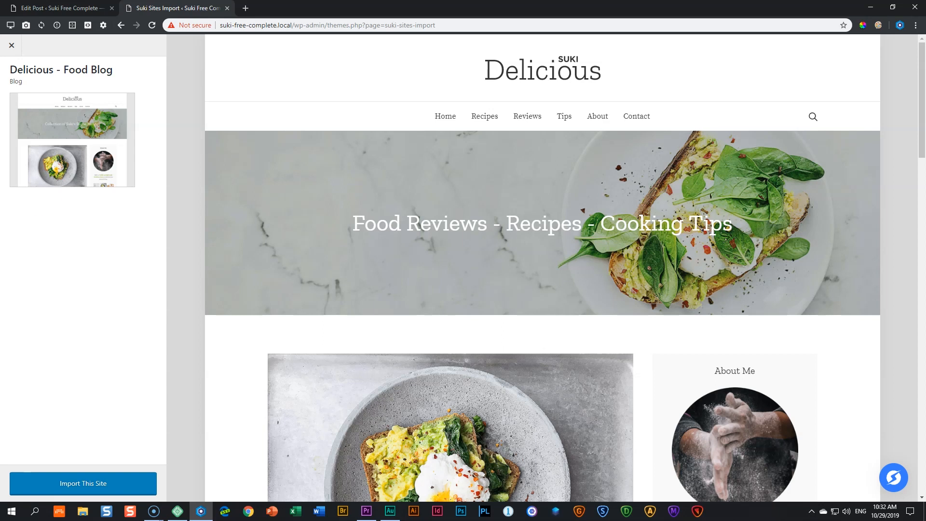
left_click(15, 46)
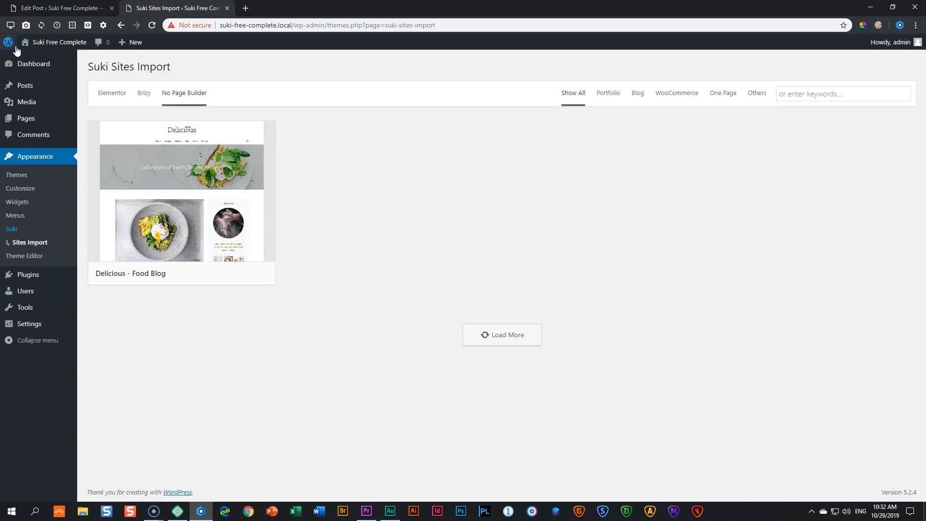
left_click(30, 189)
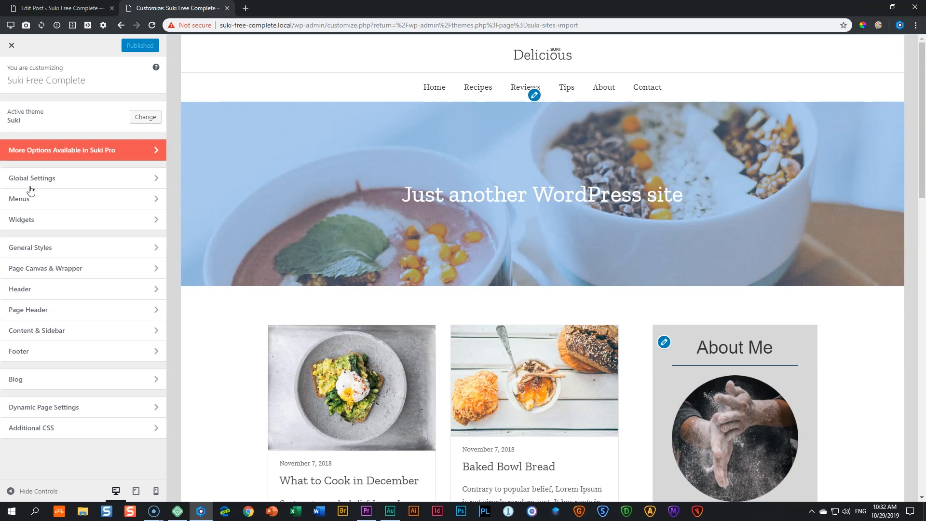
left_click(11, 46)
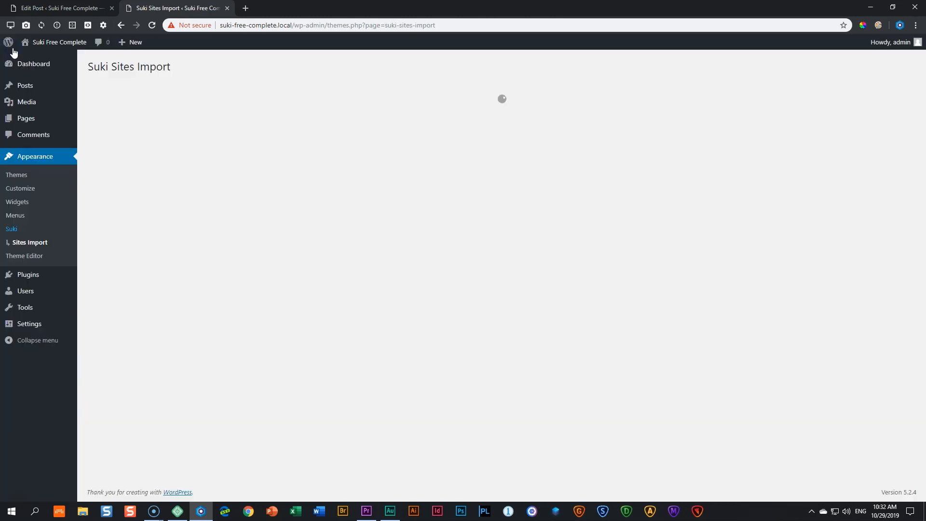
View the list of all blog posts on the site.
left_click(24, 84)
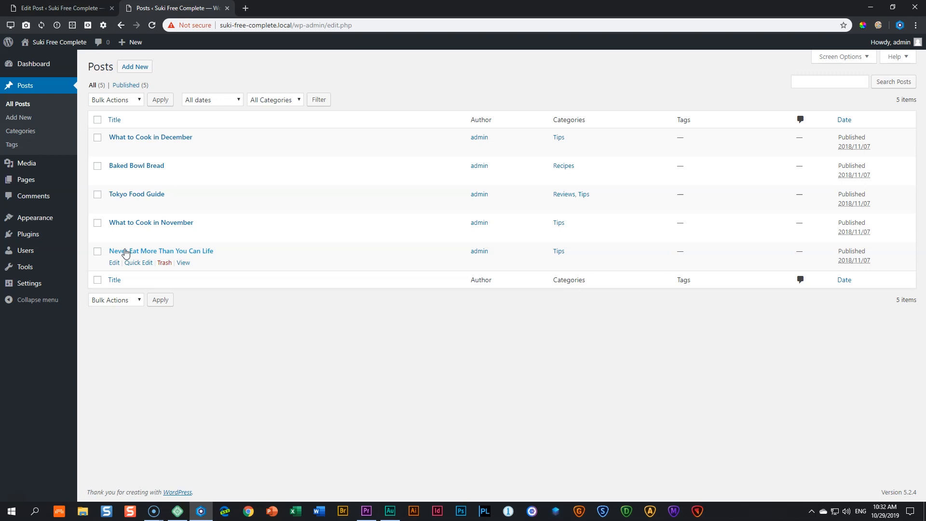
left_click(124, 306)
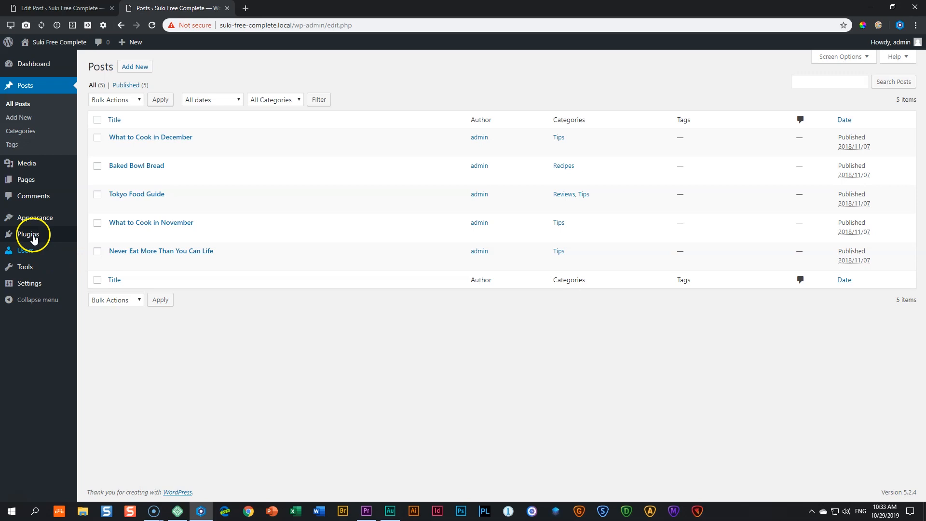
Find the Brizy – Page Builder plugin by searching for "brizy", then install and activate it.
mouse_move(29, 234)
left_click(99, 250)
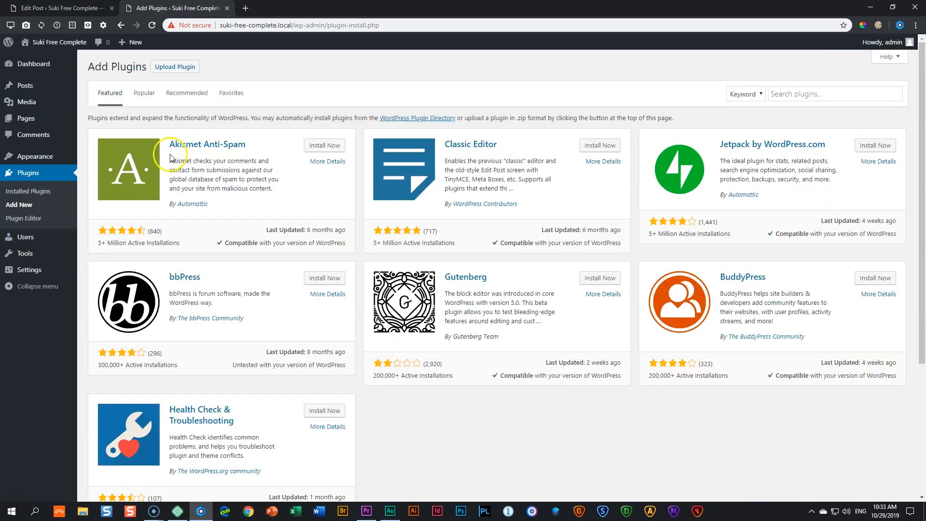
left_click(797, 92)
type("brizy")
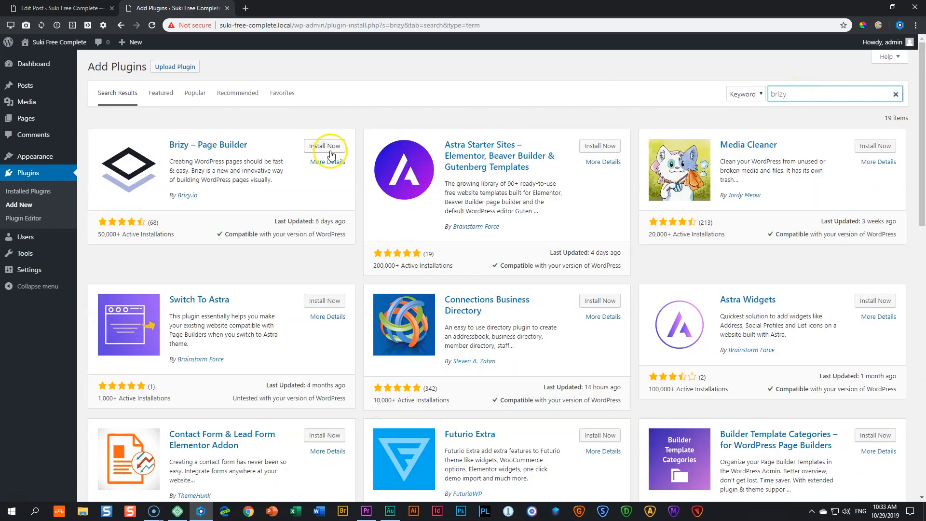
left_click(330, 148)
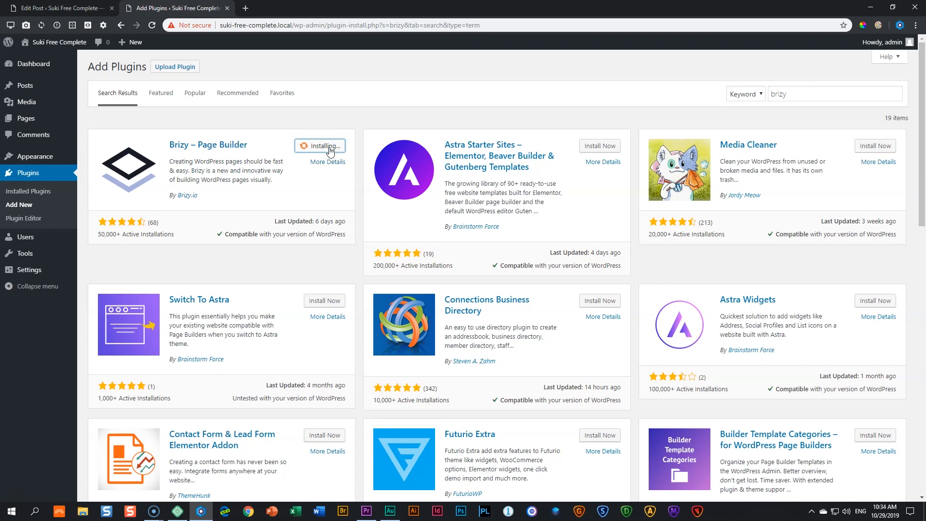
left_click(325, 155)
left_click(326, 151)
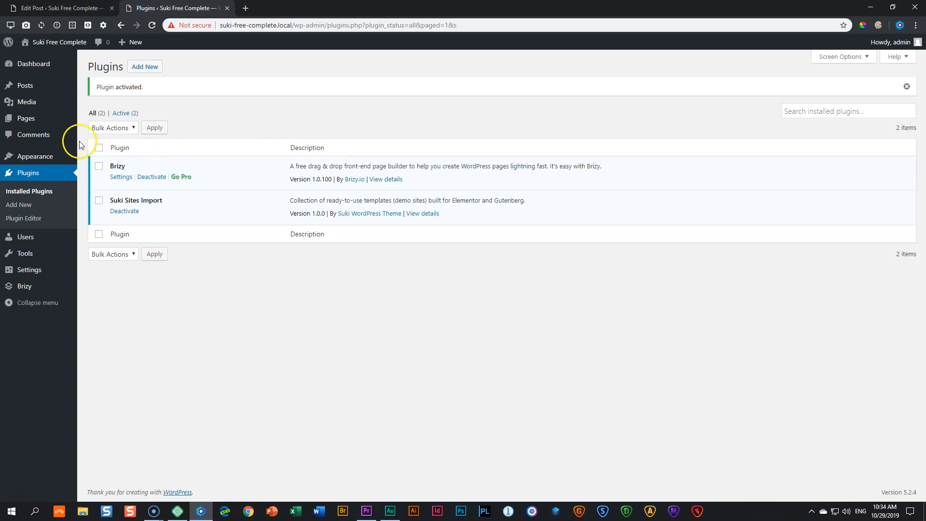
In the customizer's Brizy Integration settings, enable using the theme's content width and disabling Brizy's reset CSS, and publish the changes.
mouse_move(34, 156)
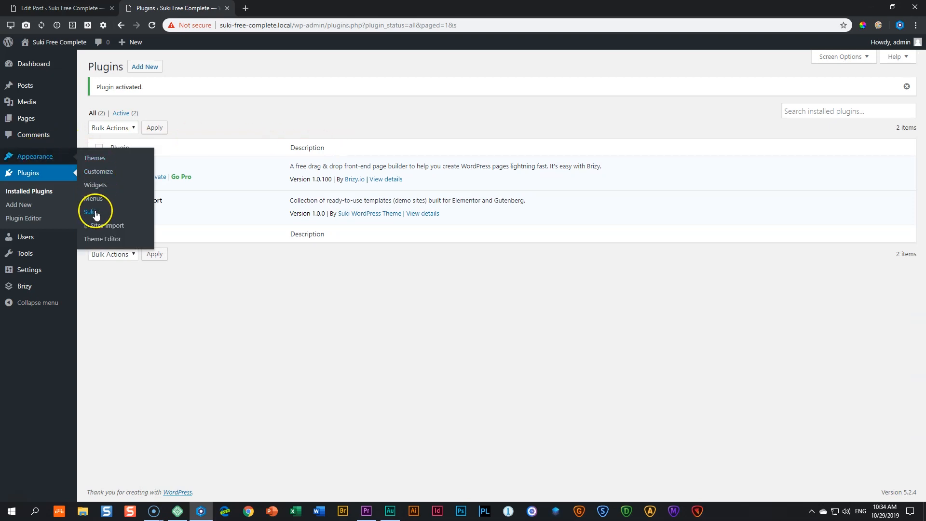
left_click(101, 173)
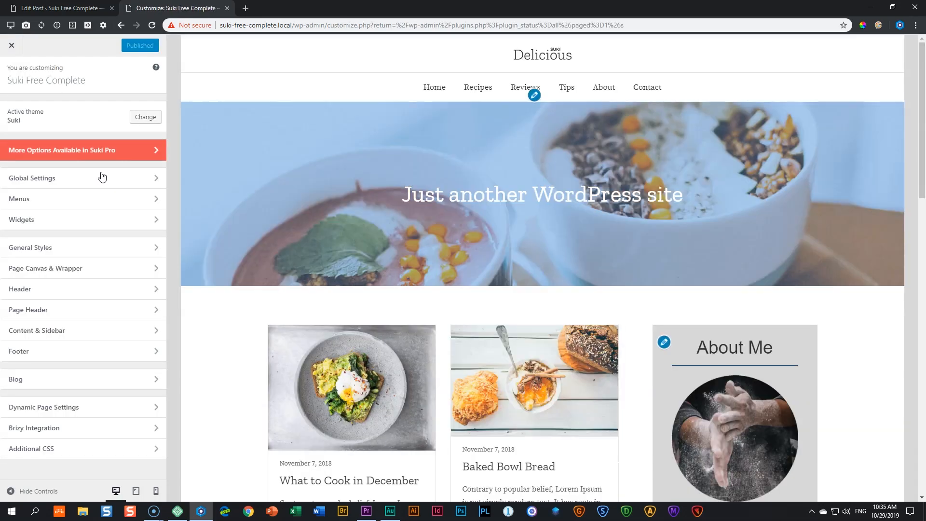
left_click(31, 429)
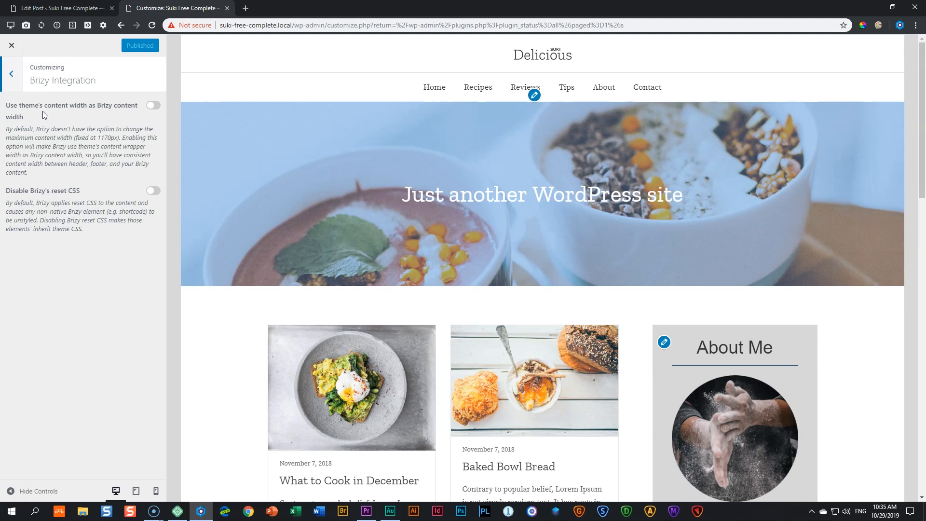
left_click(152, 106)
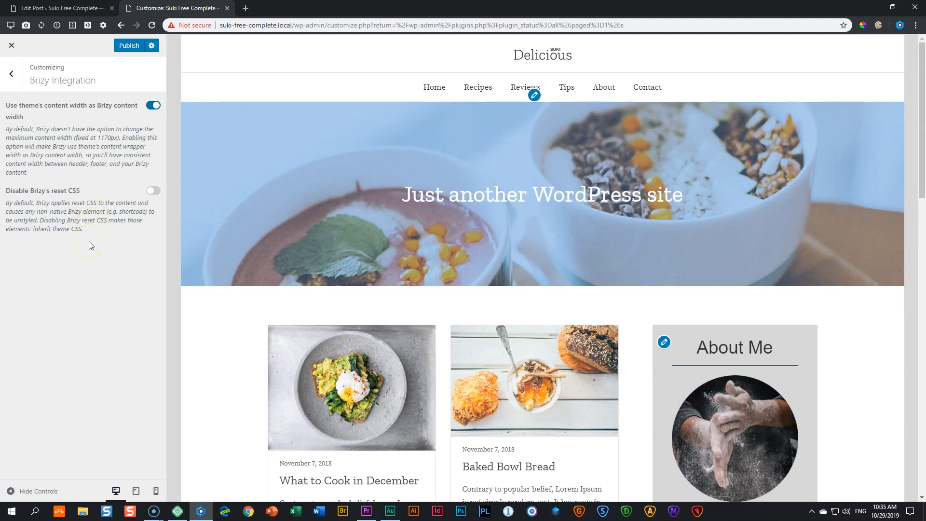
left_click(153, 191)
left_click(127, 46)
left_click(12, 46)
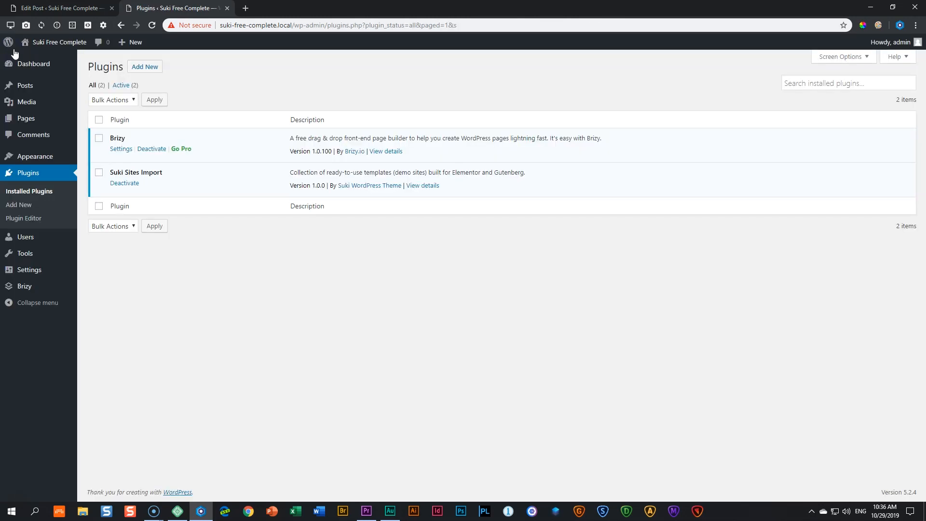